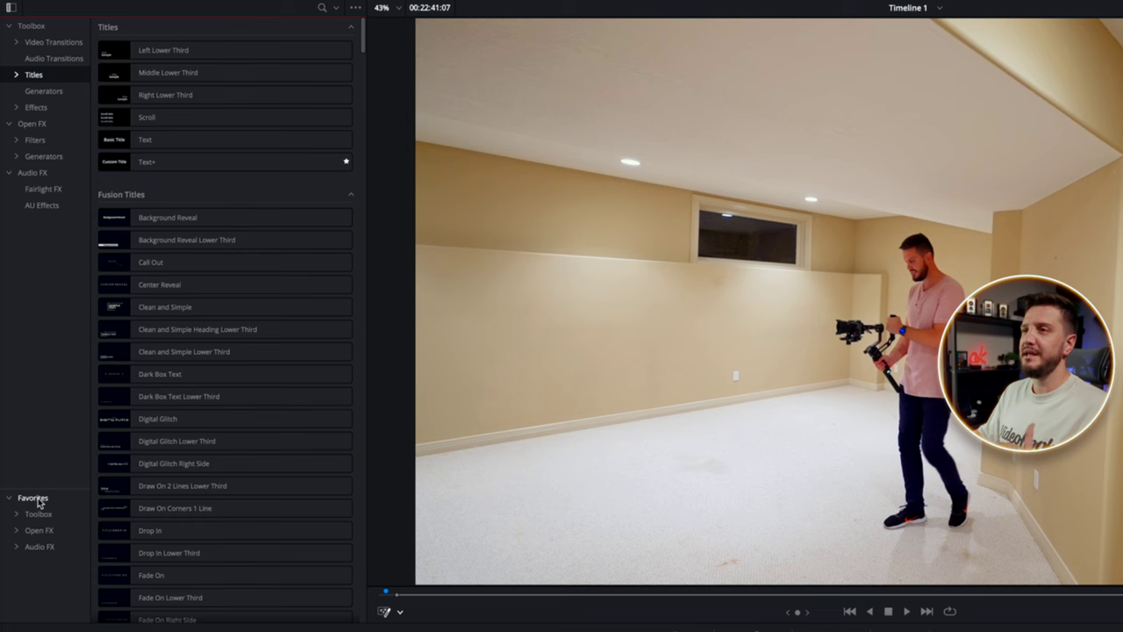
- Show the favorite effects and collapse, then re-expand, the Dissolve group
{"action": "left_click", "coordinate": [34, 498]}
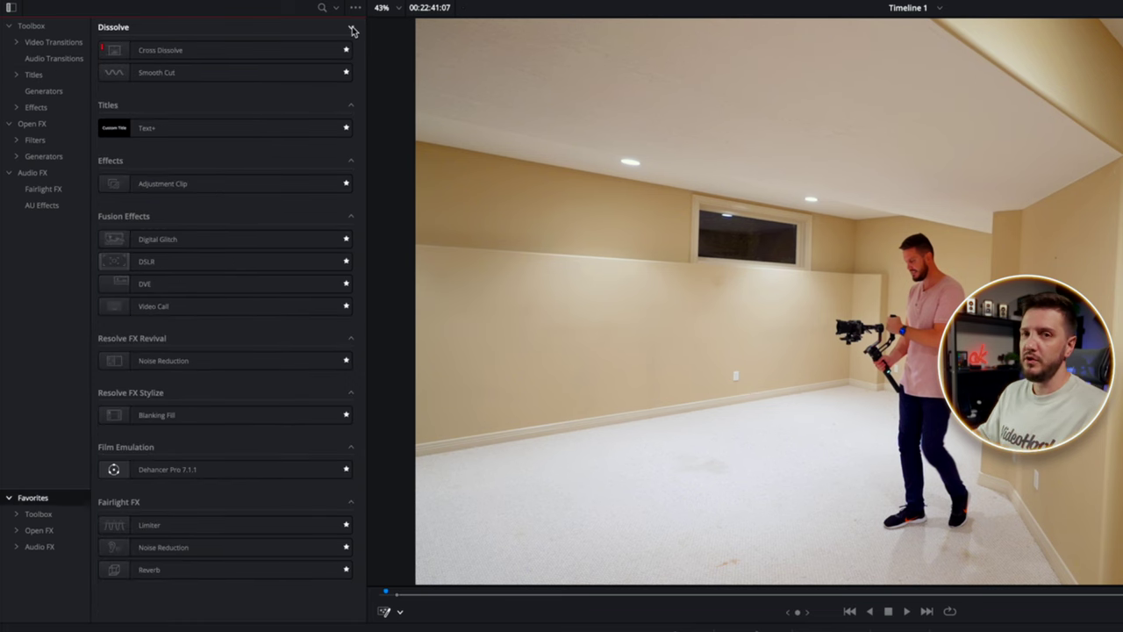
{"action": "left_click", "coordinate": [351, 29]}
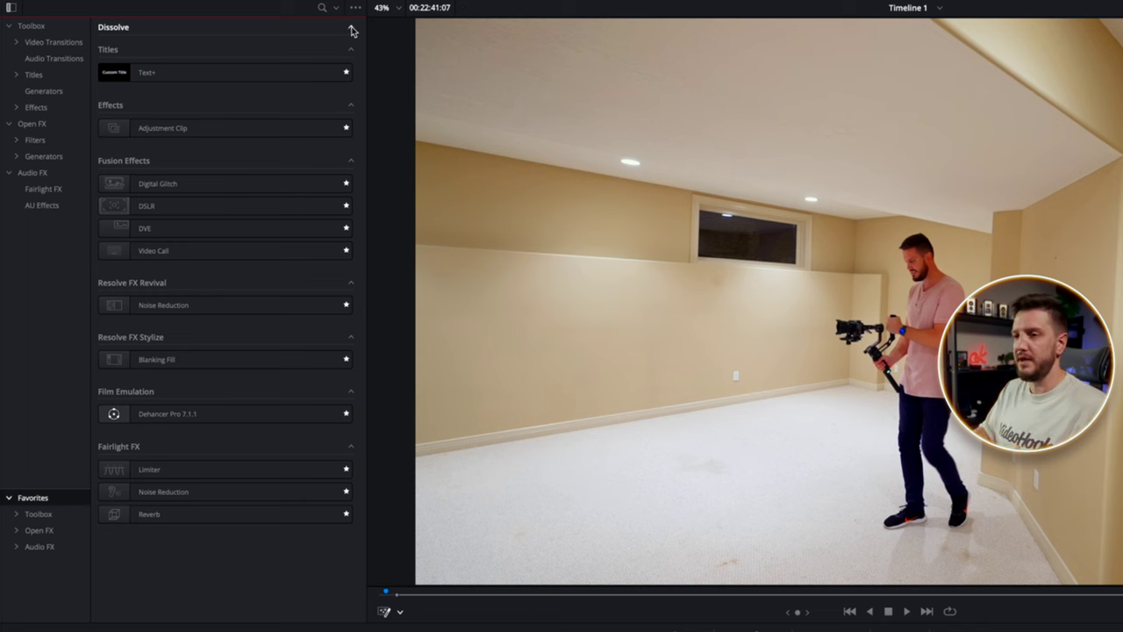
{"action": "left_click", "coordinate": [351, 29]}
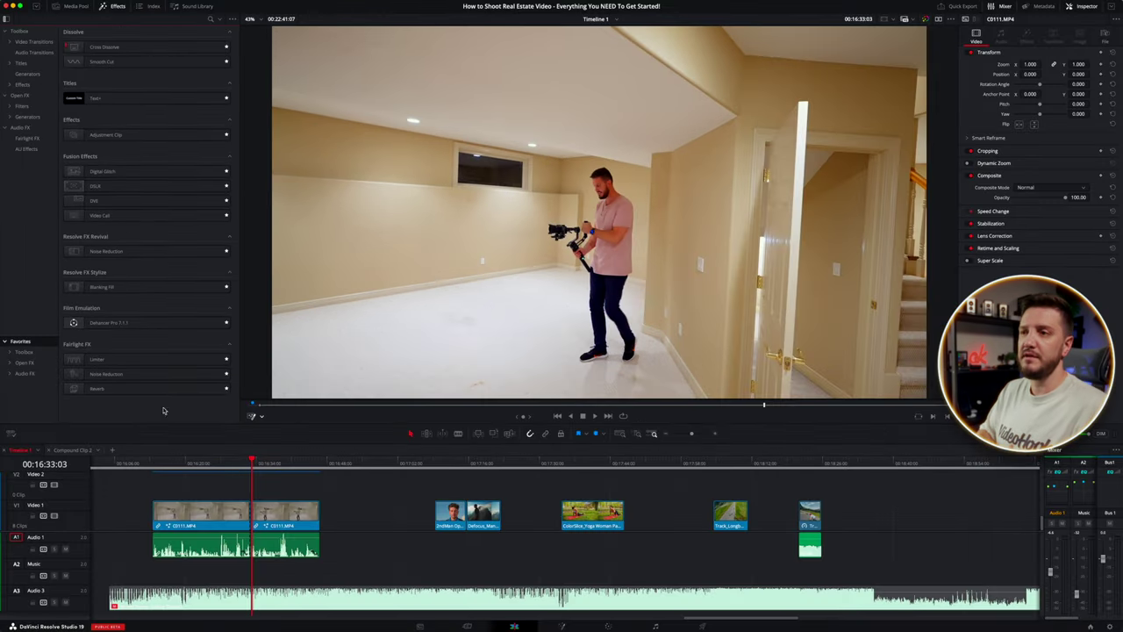
- Collapse the favorites' Fairlight FX, Film Emulation, Resolve FX Stylize and Resolve FX Revival groups and compare the list with the full Toolbox
{"action": "left_click", "coordinate": [229, 344]}
{"action": "left_click", "coordinate": [229, 308]}
{"action": "left_click", "coordinate": [229, 273]}
{"action": "left_click", "coordinate": [229, 236]}
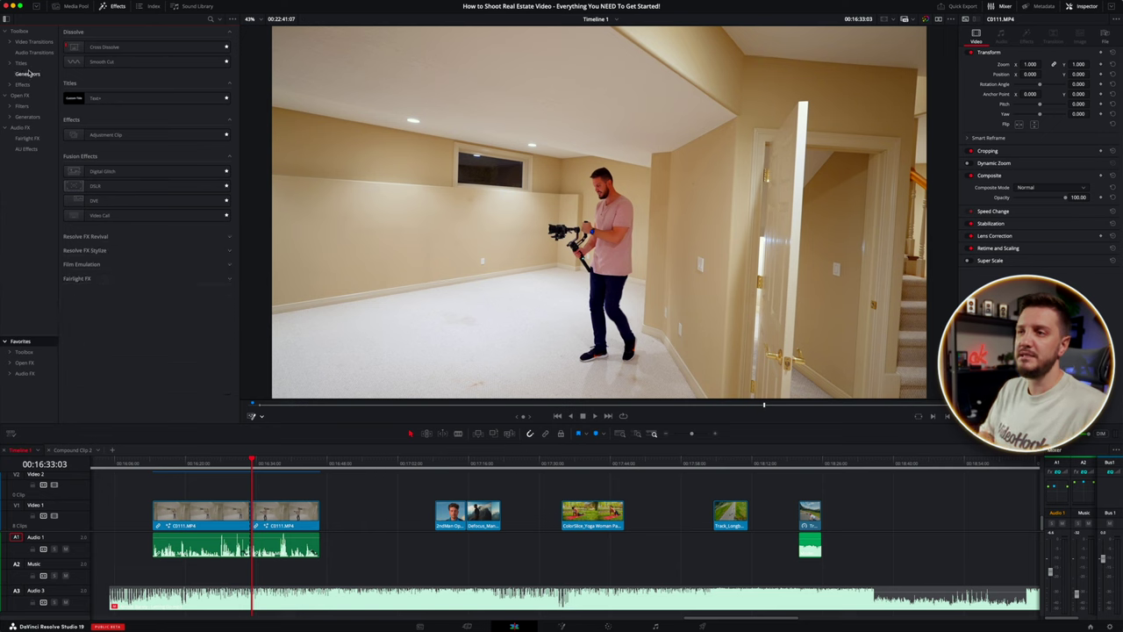
{"action": "left_click", "coordinate": [21, 32]}
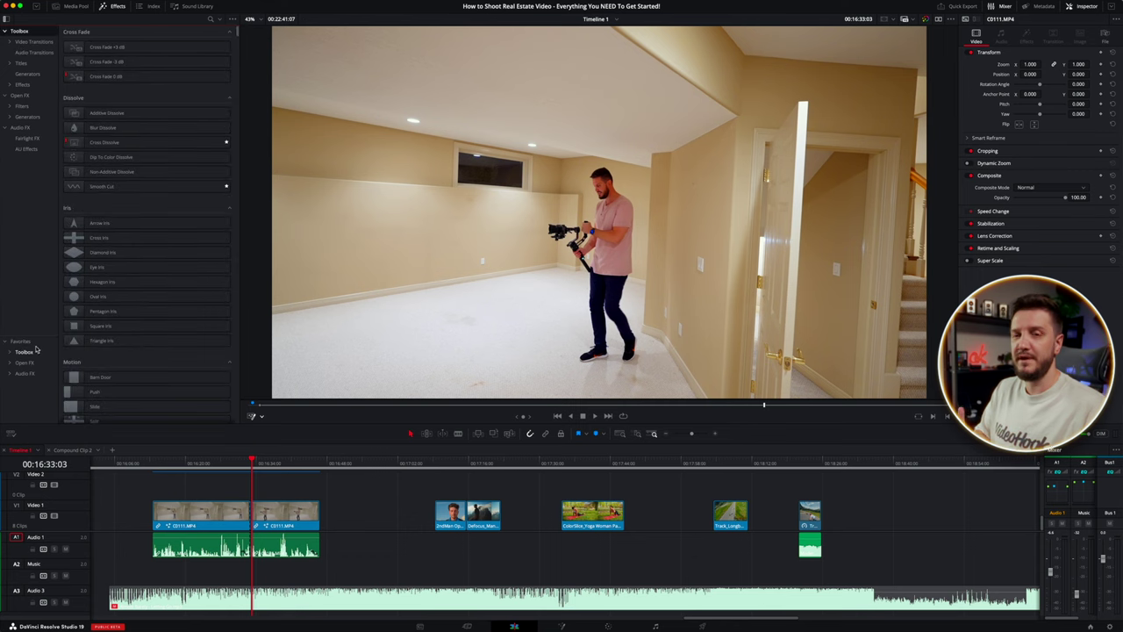
{"action": "left_click", "coordinate": [35, 344]}
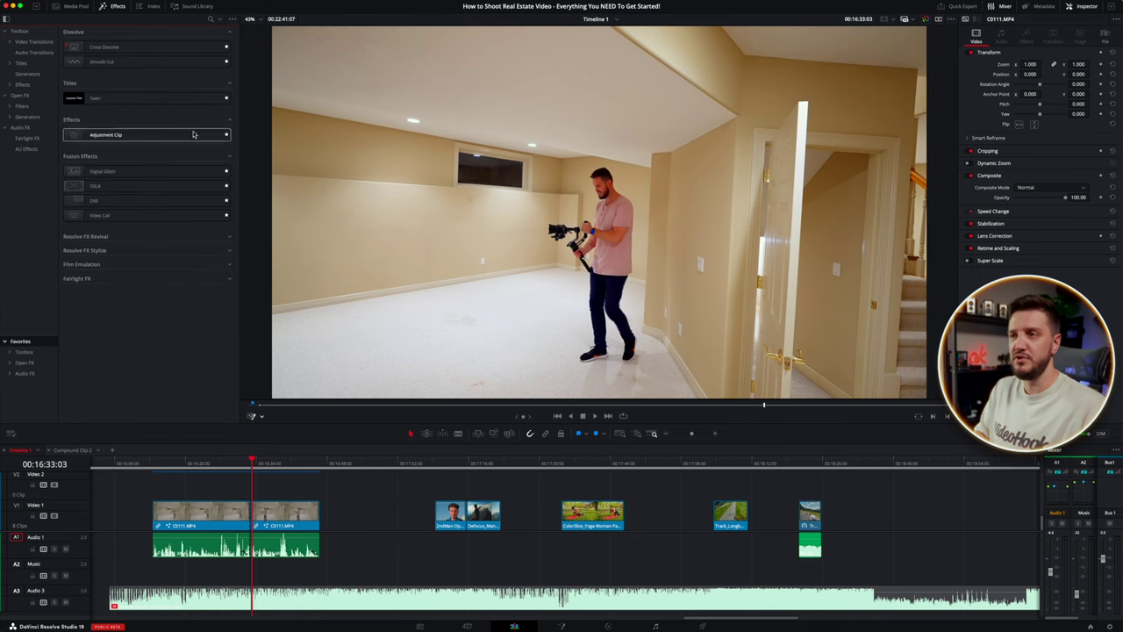
- Expand the Resolve FX Revival, Resolve FX Stylize, Film Emulation and Fairlight FX groups again in the favorites
{"action": "left_click", "coordinate": [229, 236]}
{"action": "left_click", "coordinate": [230, 272]}
{"action": "left_click", "coordinate": [230, 308]}
{"action": "left_click", "coordinate": [231, 345]}
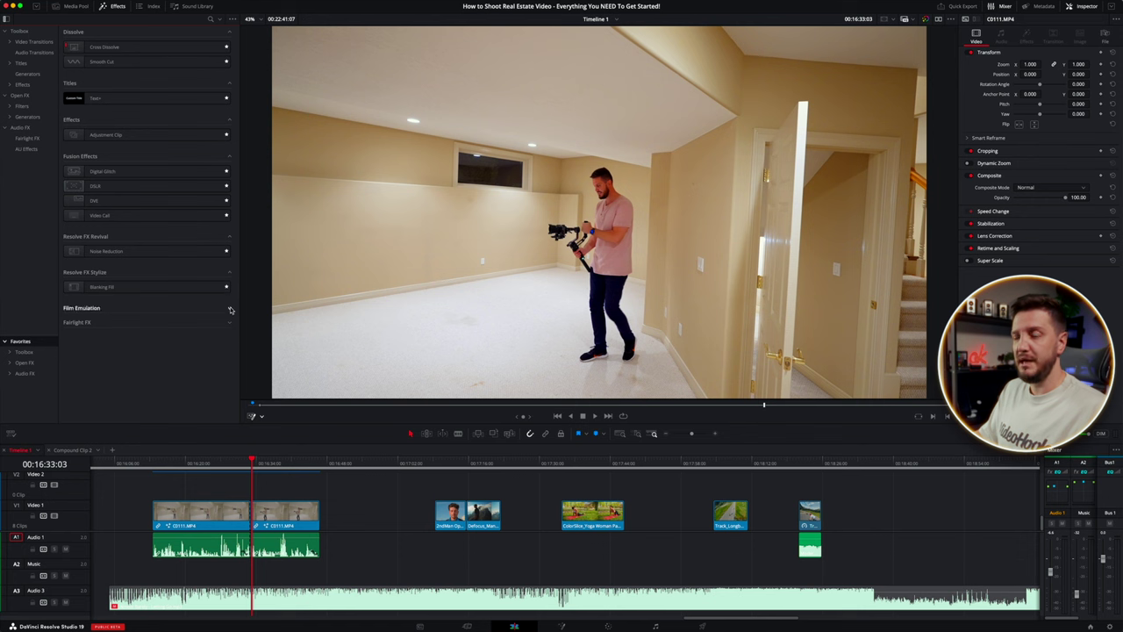
{"action": "left_click", "coordinate": [231, 344]}
{"action": "left_click", "coordinate": [231, 346]}
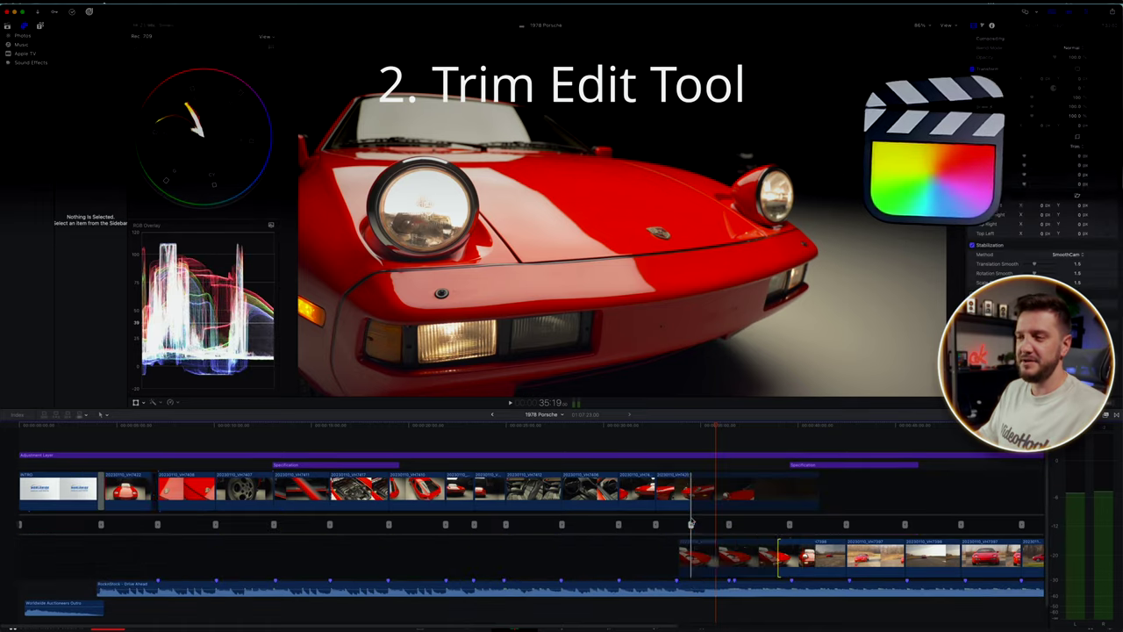
- In Final Cut Pro, shift the edit point slightly in the precision editor of the 1978 Porsche project
{"action": "left_click_drag", "start_coordinate": [690, 526], "coordinate": [696, 524]}
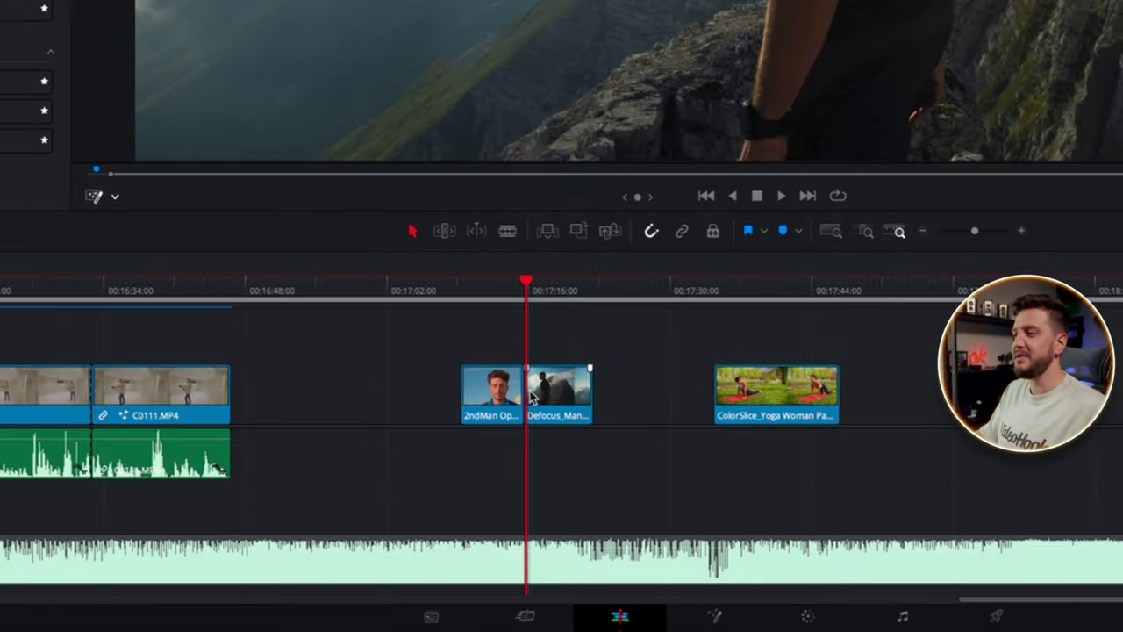
- In DaVinci Resolve, open the trim editor on the cut between the 2ndMan and Defocus_Man clips and try rolling it dynamically
{"action": "left_click", "coordinate": [469, 516]}
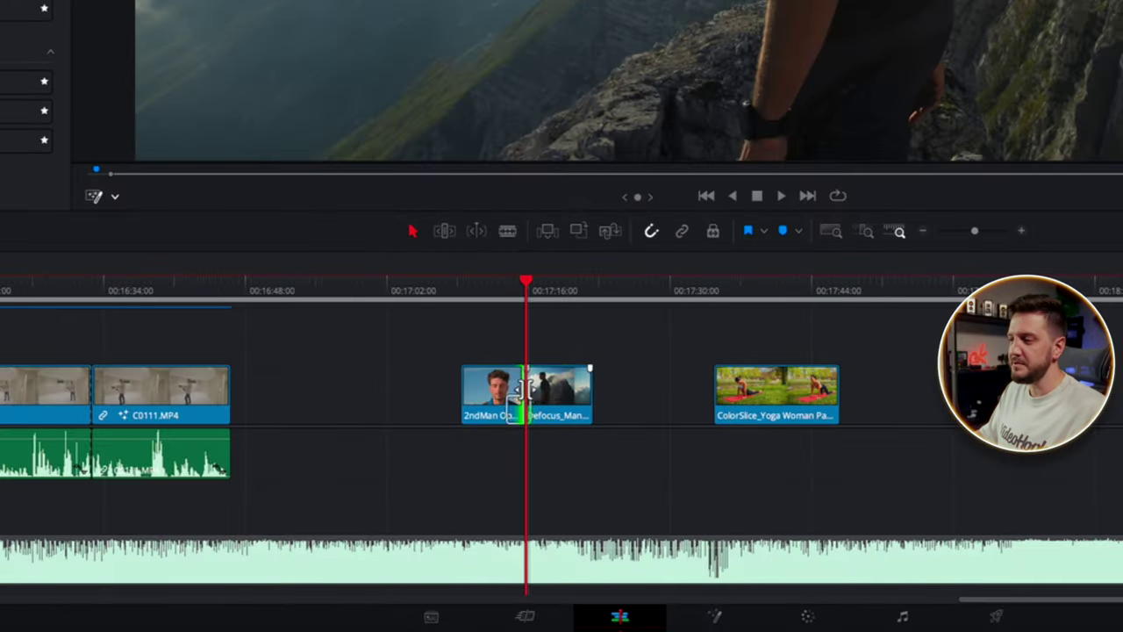
{"action": "left_click", "coordinate": [527, 396]}
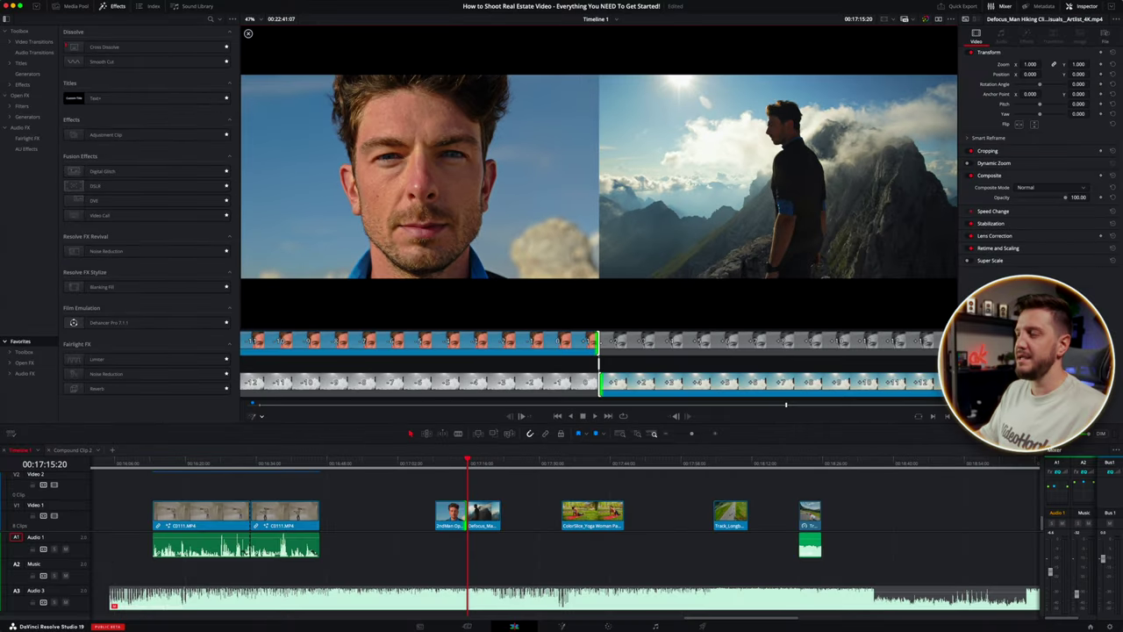
{"action": "key", "text": "l"}
{"action": "key", "text": "j"}
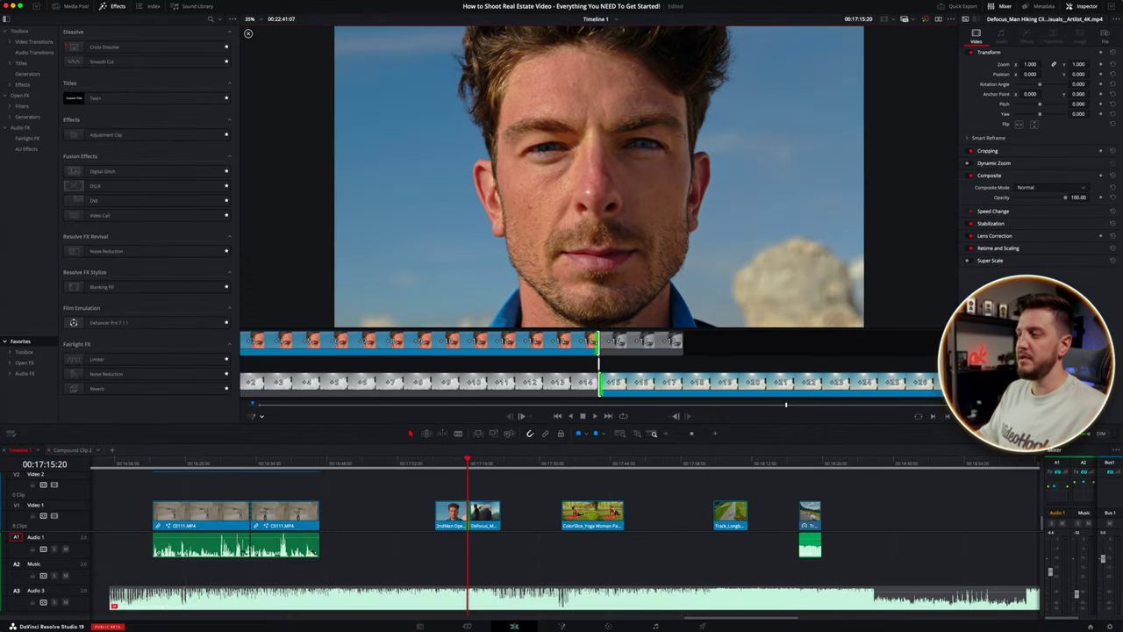
- Trim the cut between the 2ndMan and Defocus_Man clips dynamically, rolling the edit point back to about 00:17:15:05
{"action": "key", "text": "k"}
{"action": "key", "text": "l"}
{"action": "key", "text": "j"}
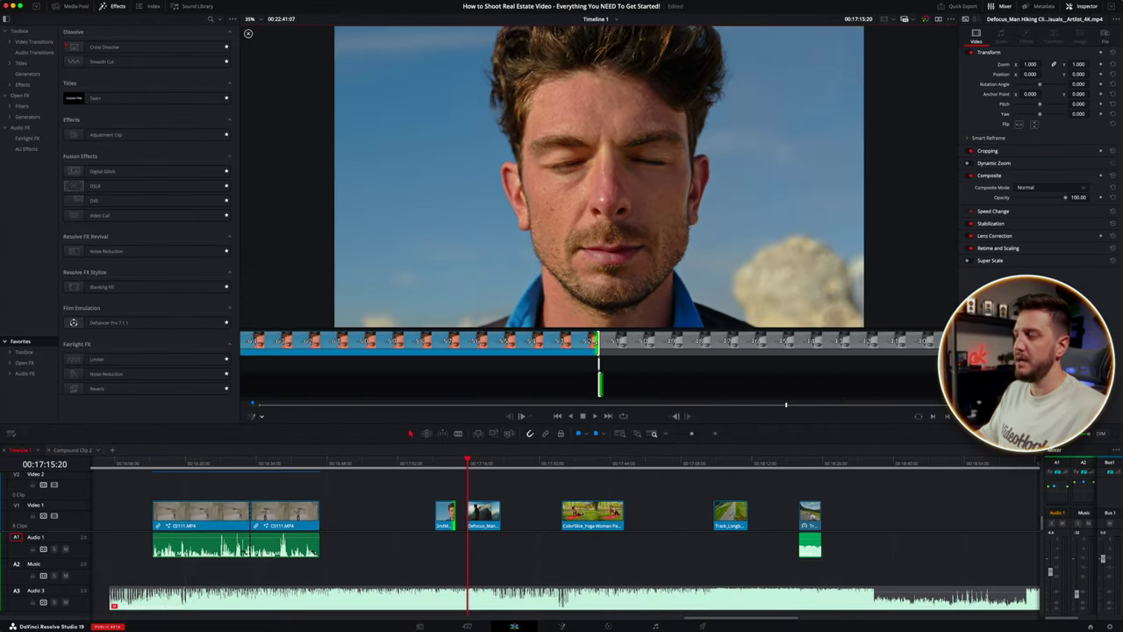
{"action": "key", "text": "k"}
{"action": "mouse_move", "coordinate": [598, 363]}
{"action": "left_mouse_down"}
{"action": "mouse_move", "coordinate": [561, 364]}
{"action": "mouse_move", "coordinate": [599, 363]}
{"action": "left_mouse_up"}
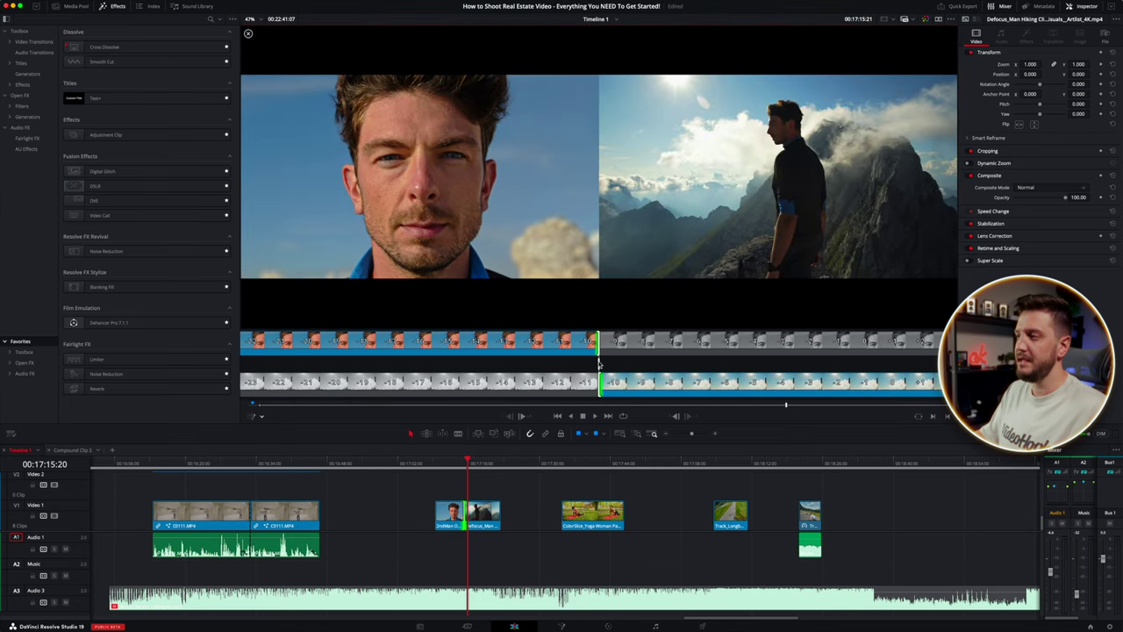
{"action": "key", "text": "j"}
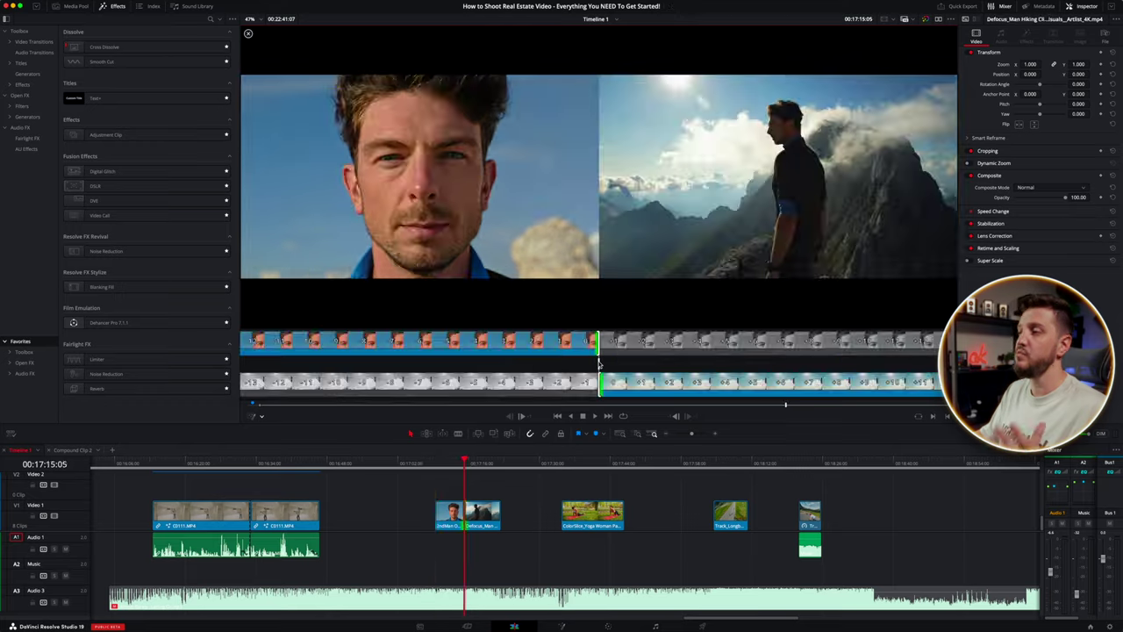
- Step through the neighbouring edit points in the trim editor, including the yoga clip's start and the audio cut between the C0111.MP4 clips
{"action": "key", "text": "Up"}
{"action": "key", "text": "Down"}
{"action": "key", "text": "Down"}
{"action": "key", "text": "Down"}
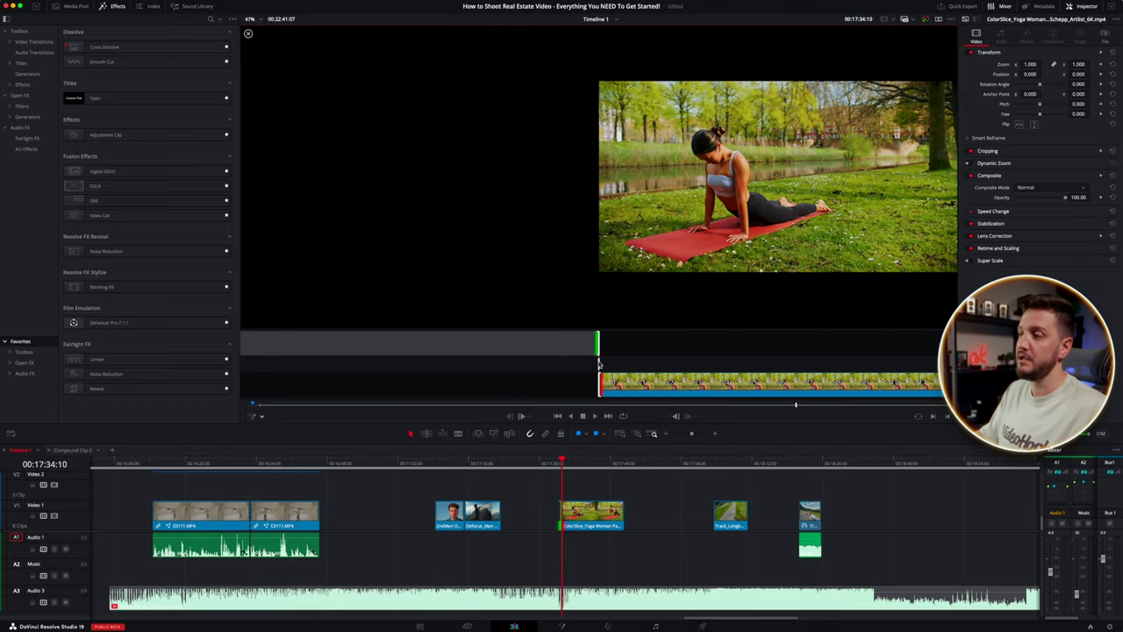
{"action": "key", "text": "Down"}
{"action": "key", "text": "Up"}
{"action": "key", "text": "Up"}
{"action": "key", "text": "Up"}
{"action": "key", "text": "Up"}
{"action": "key", "text": "Up"}
{"action": "key", "text": "alt+u"}
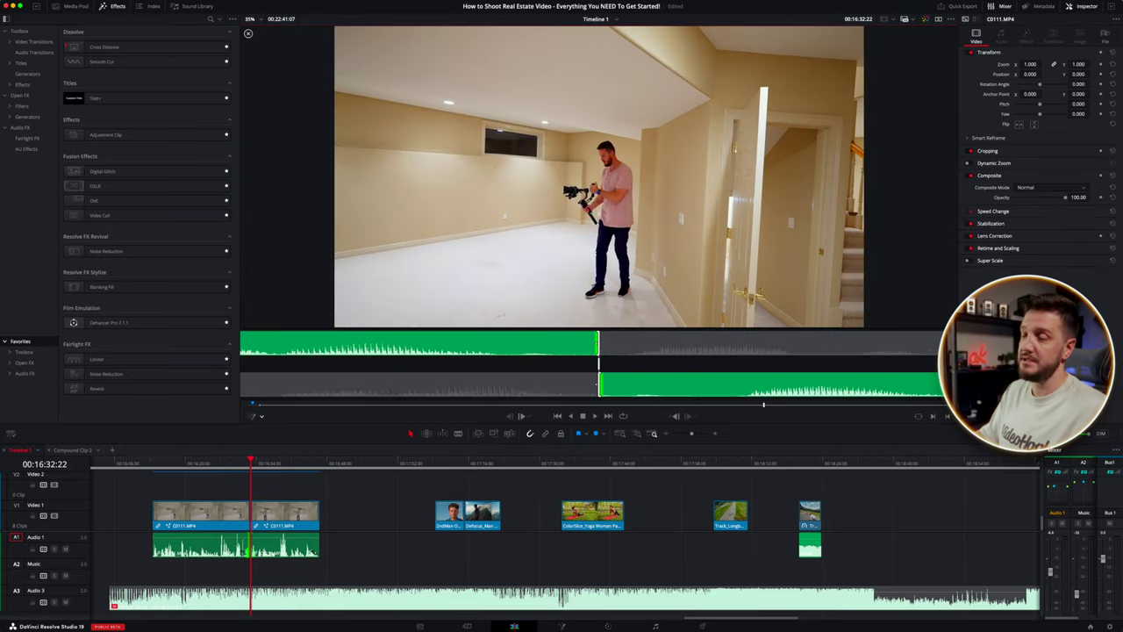
{"action": "left_click", "coordinate": [465, 463]}
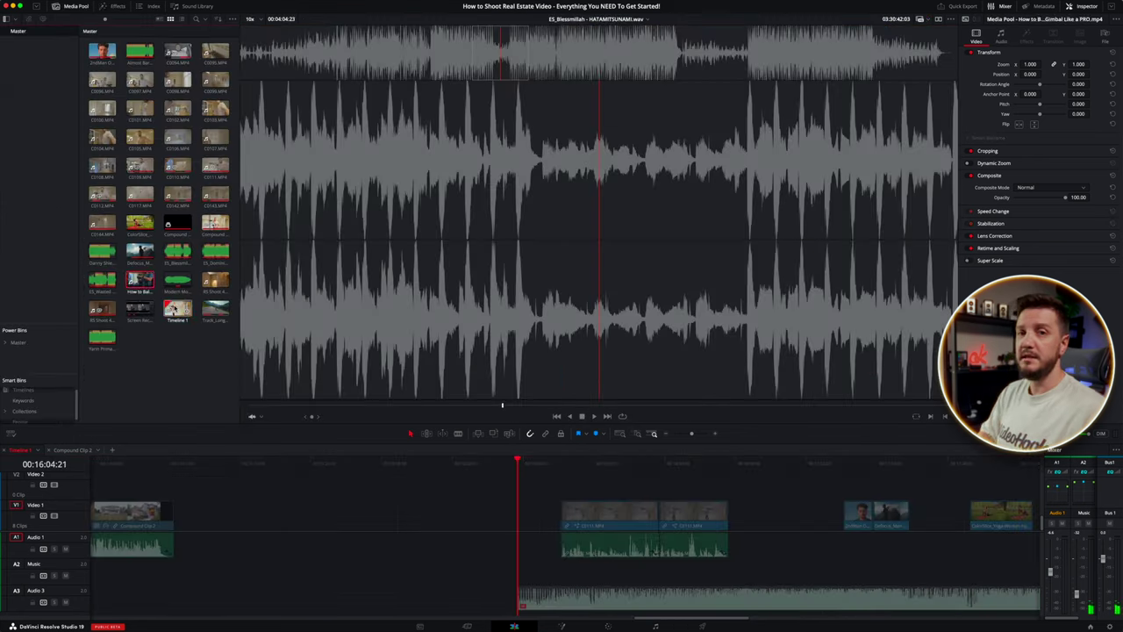
- Transcribe the audio of Timeline 1 from the media pool
{"action": "right_click", "coordinate": [175, 306]}
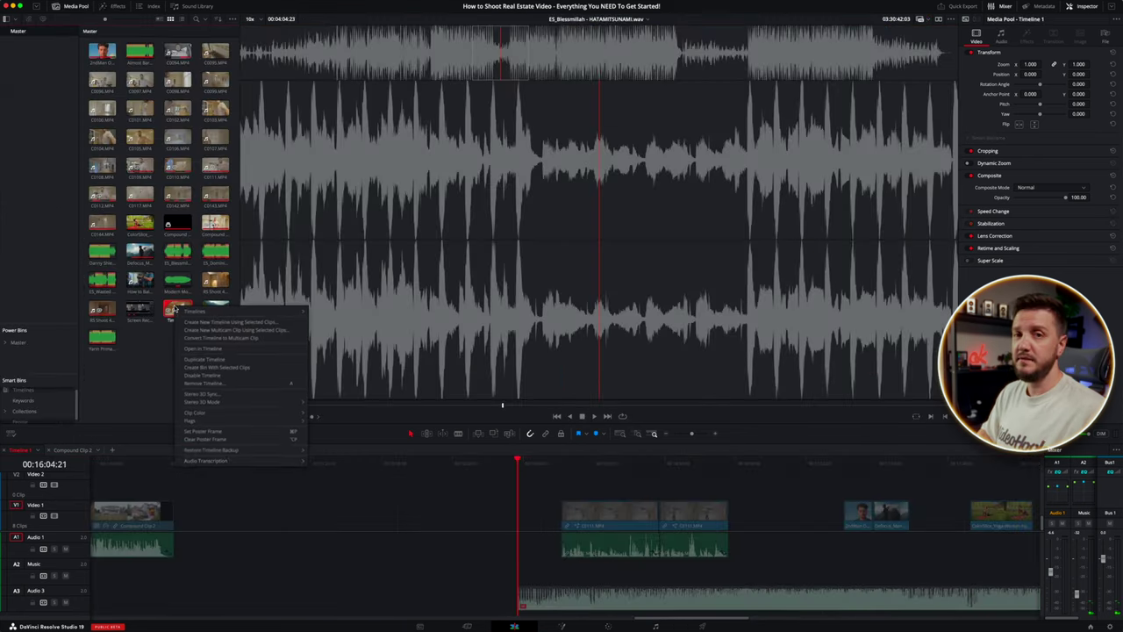
{"action": "mouse_move", "coordinate": [237, 464]}
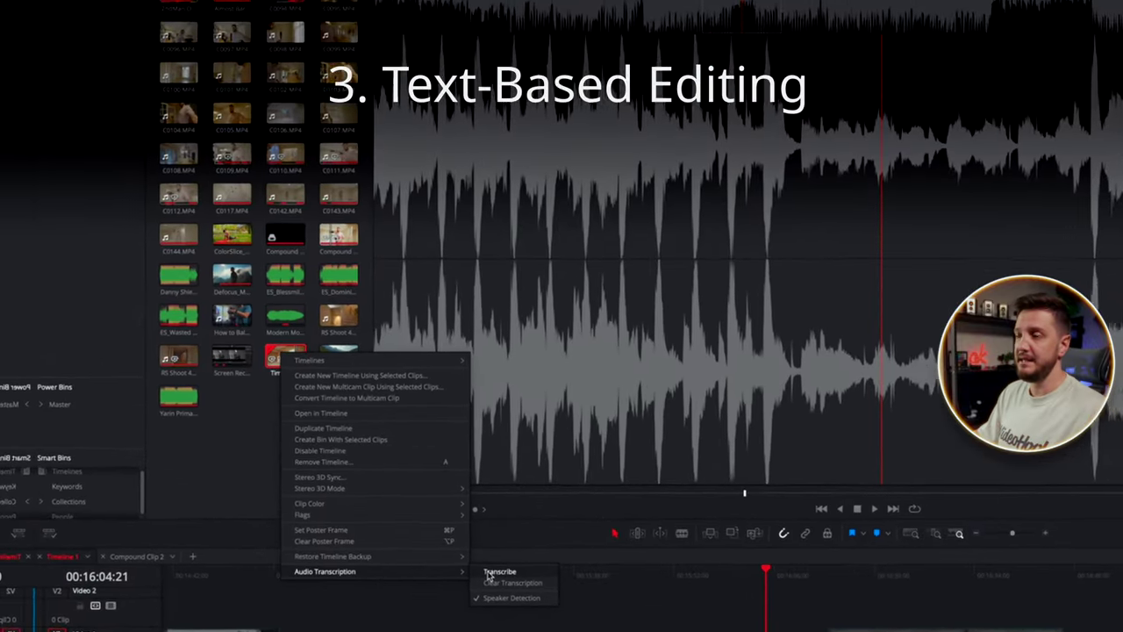
{"action": "left_click", "coordinate": [358, 479]}
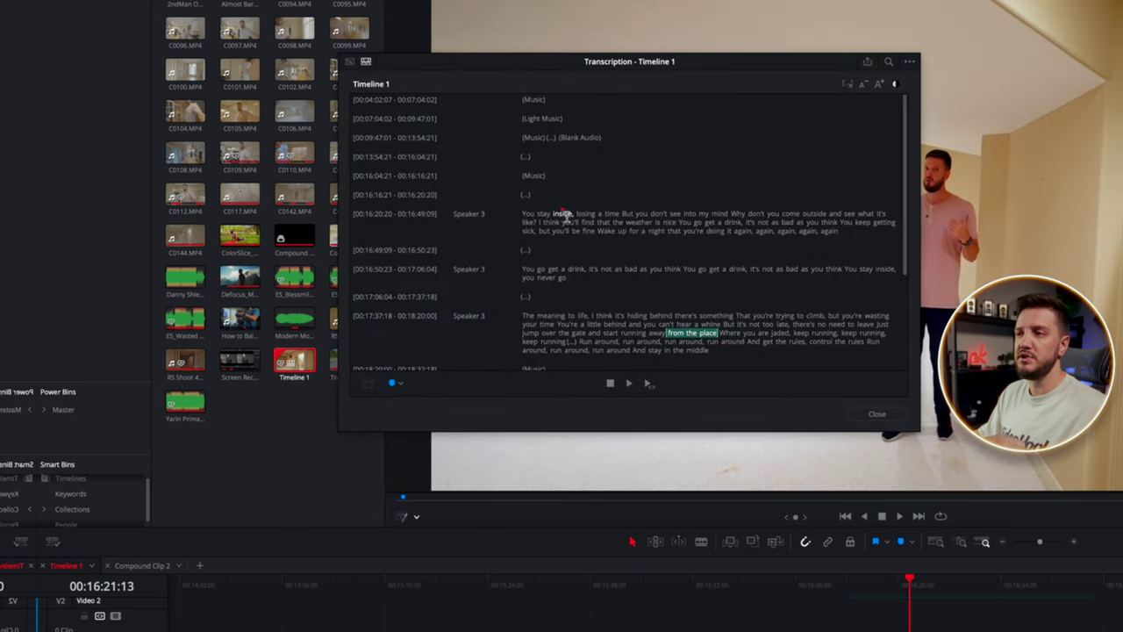
- Select the words "the weather" in the Timeline 1 transcript and close the transcription
{"action": "left_click_drag", "start_coordinate": [614, 223], "coordinate": [635, 224]}
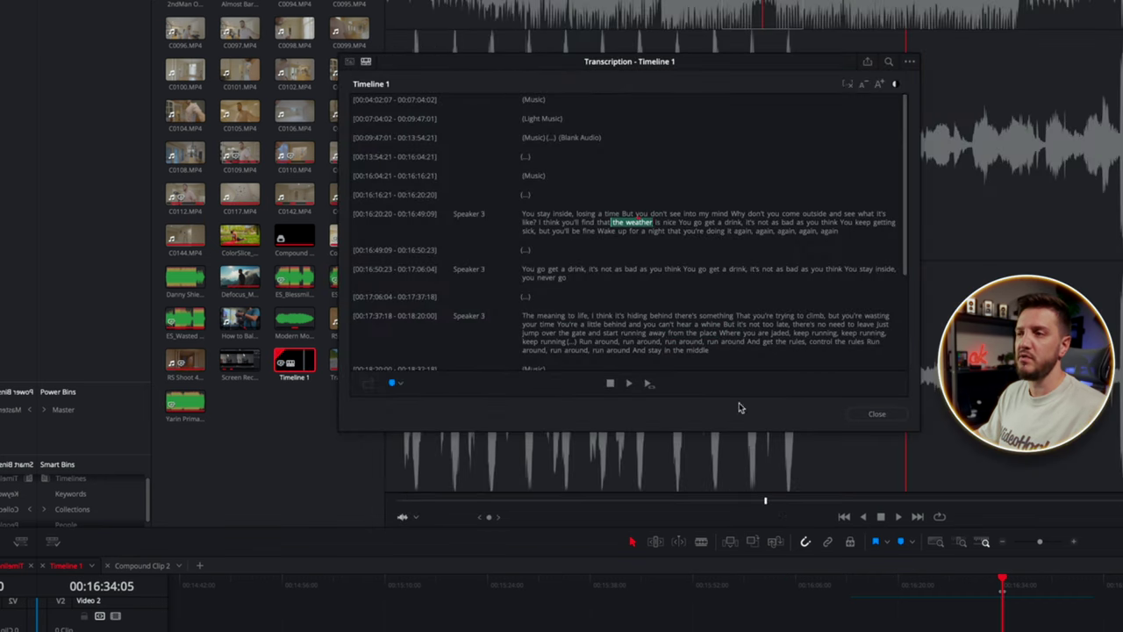
{"action": "left_click", "coordinate": [875, 414]}
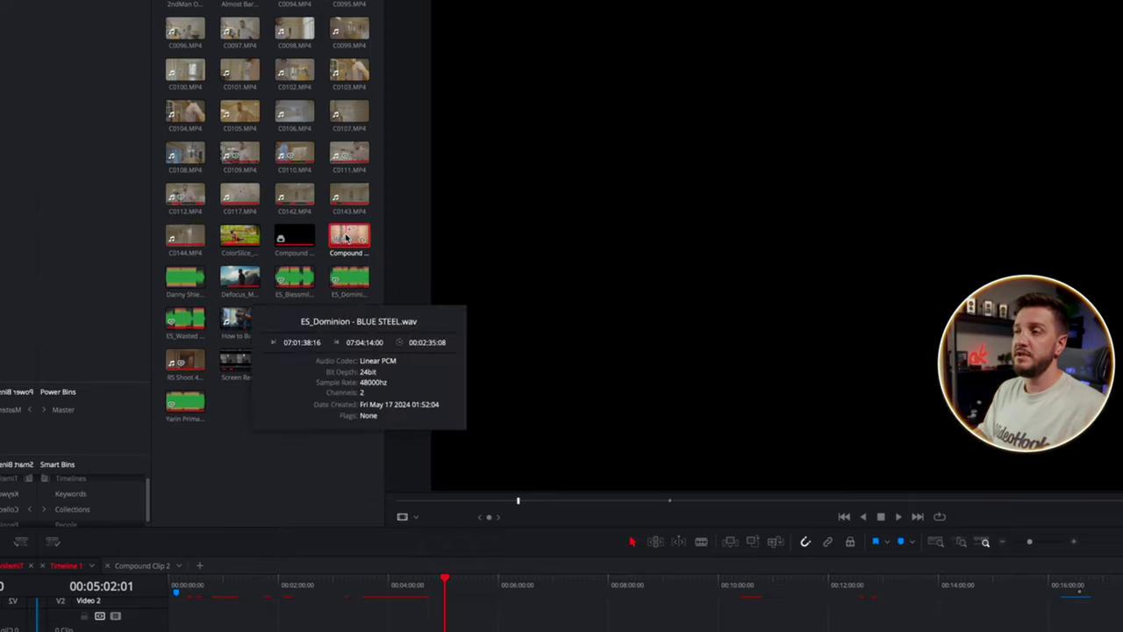
- Open the transcription of Compound Clip 2 and select passages in it, ending with "check out this"
{"action": "right_click", "coordinate": [345, 237]}
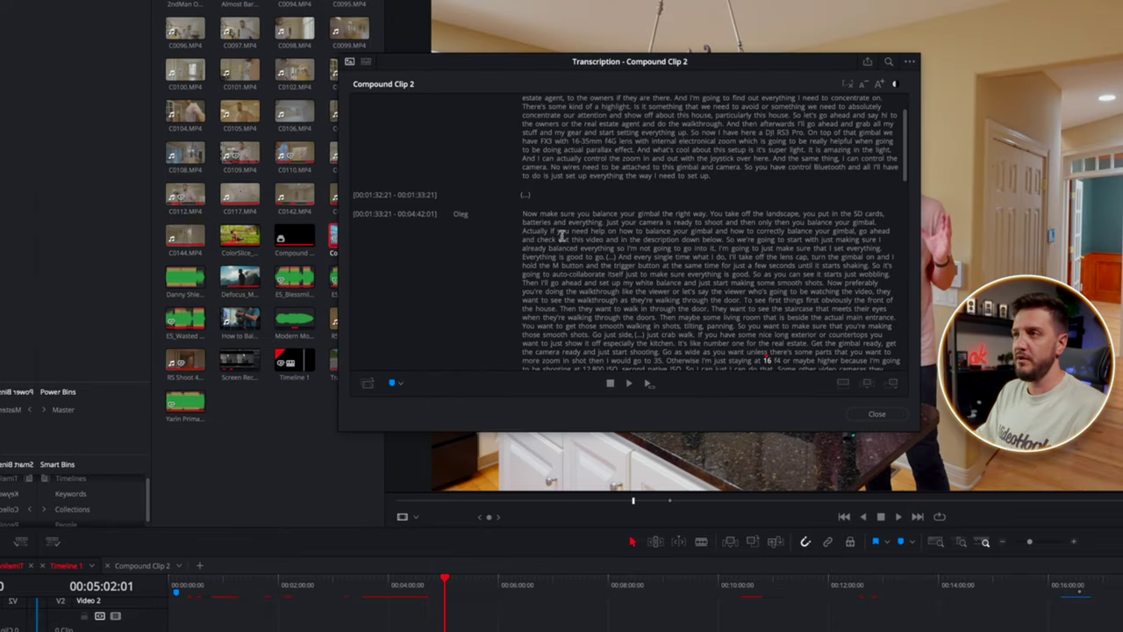
{"action": "left_click_drag", "start_coordinate": [563, 232], "coordinate": [545, 225]}
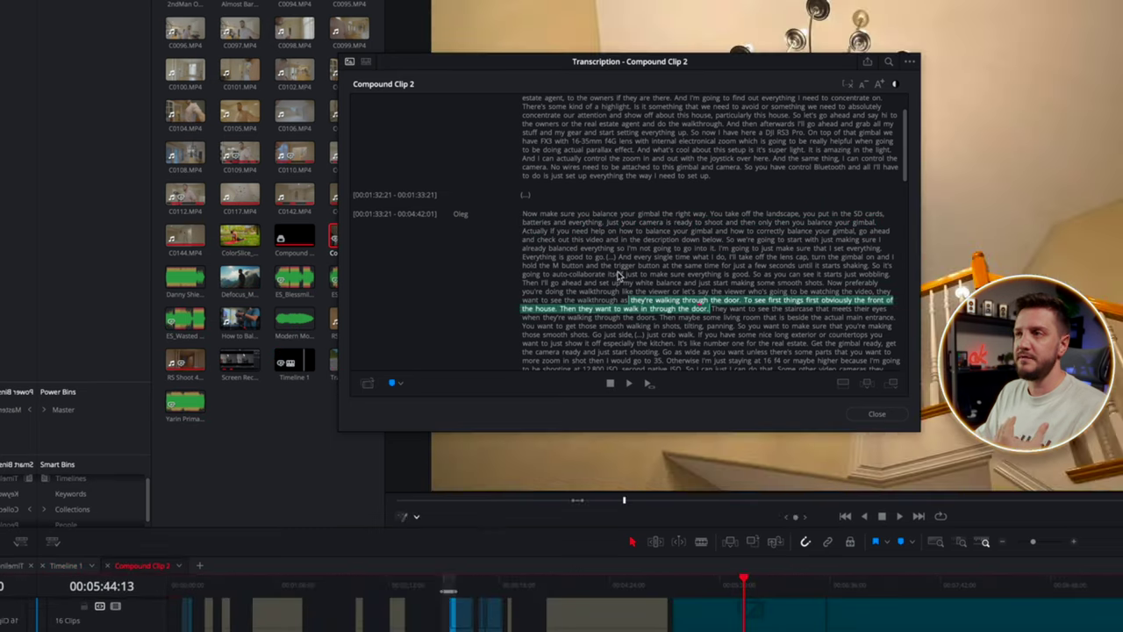
{"action": "left_click_drag", "start_coordinate": [613, 265], "coordinate": [626, 274]}
{"action": "left_click_drag", "start_coordinate": [536, 238], "coordinate": [608, 239]}
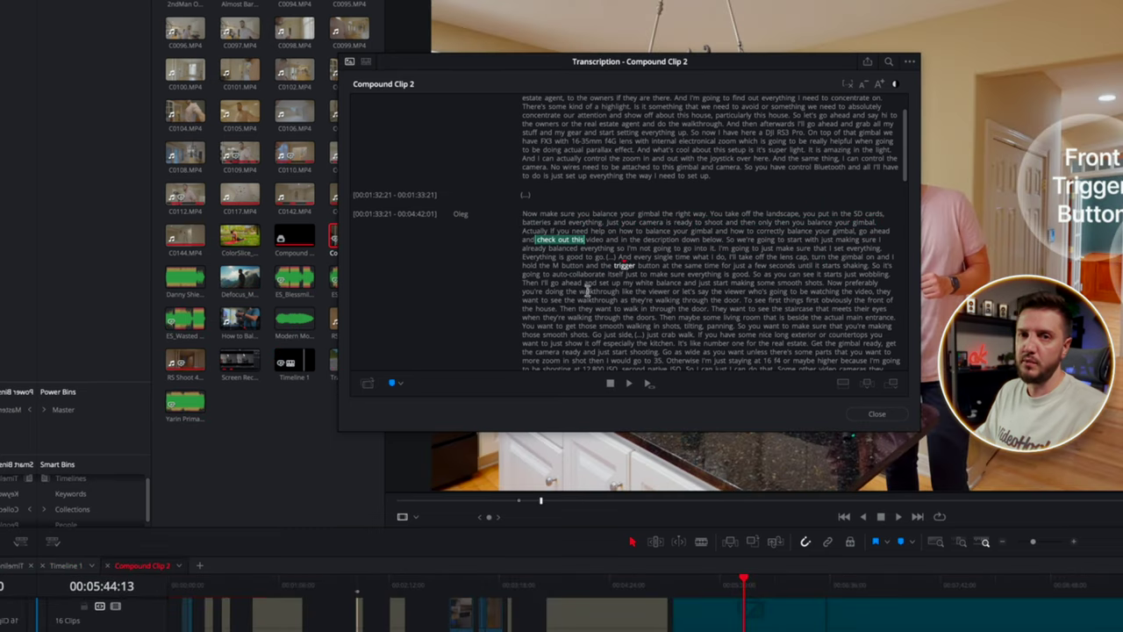
- Search the Compound Clip 2 transcript for "Camera" and locate the passage starting "Your camera is ready to shoot" on the timeline
{"action": "left_click", "coordinate": [887, 63]}
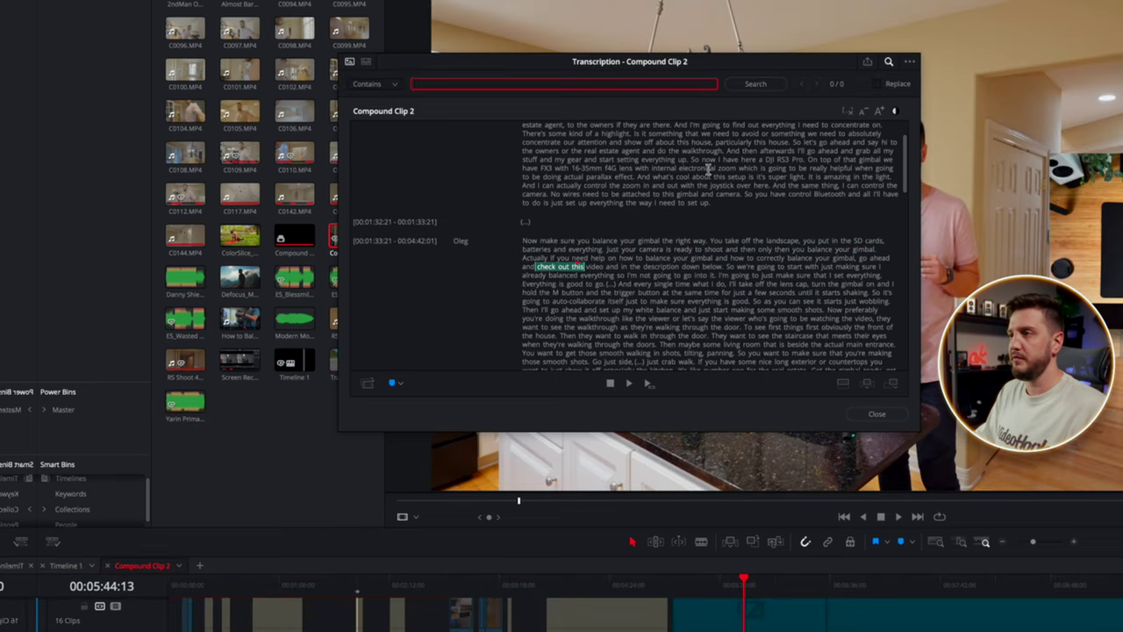
{"action": "type", "text": "Camera"}
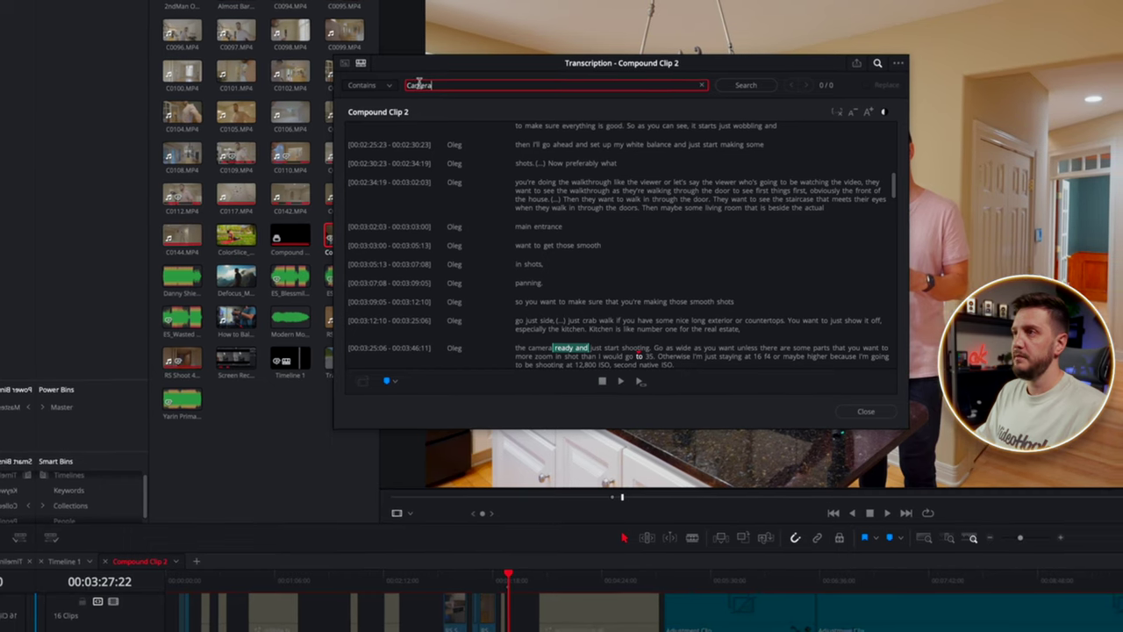
{"action": "key", "text": "Return"}
{"action": "left_click", "coordinate": [535, 200]}
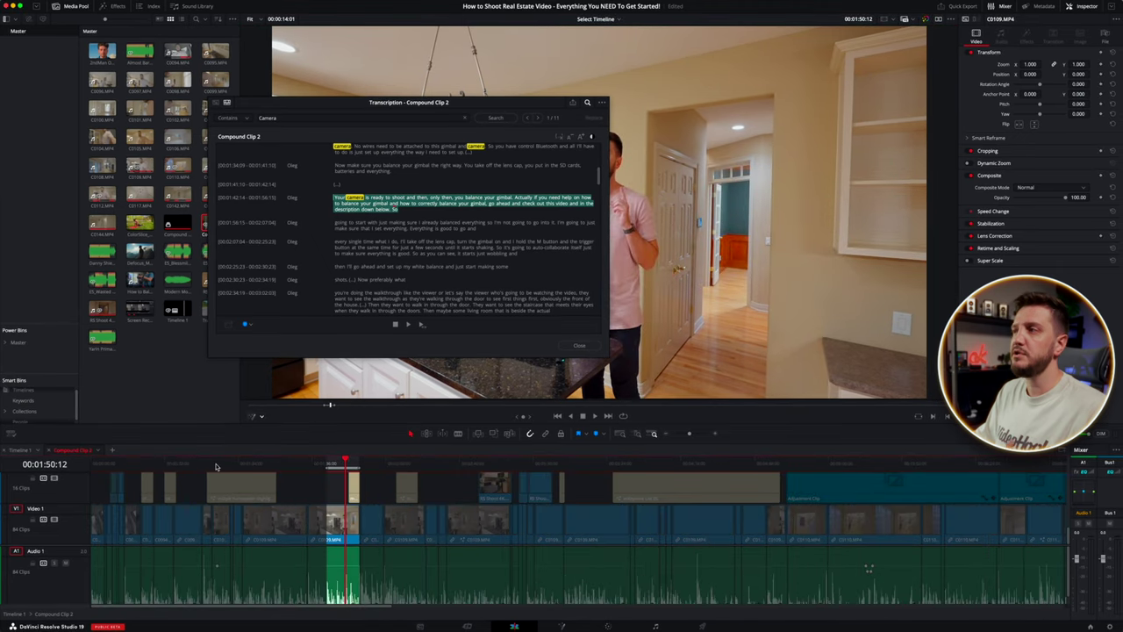
{"action": "scroll", "coordinate": [216, 467], "scroll_direction": "up", "scroll_amount": 3}
{"action": "key", "text": "ctrl+minus"}
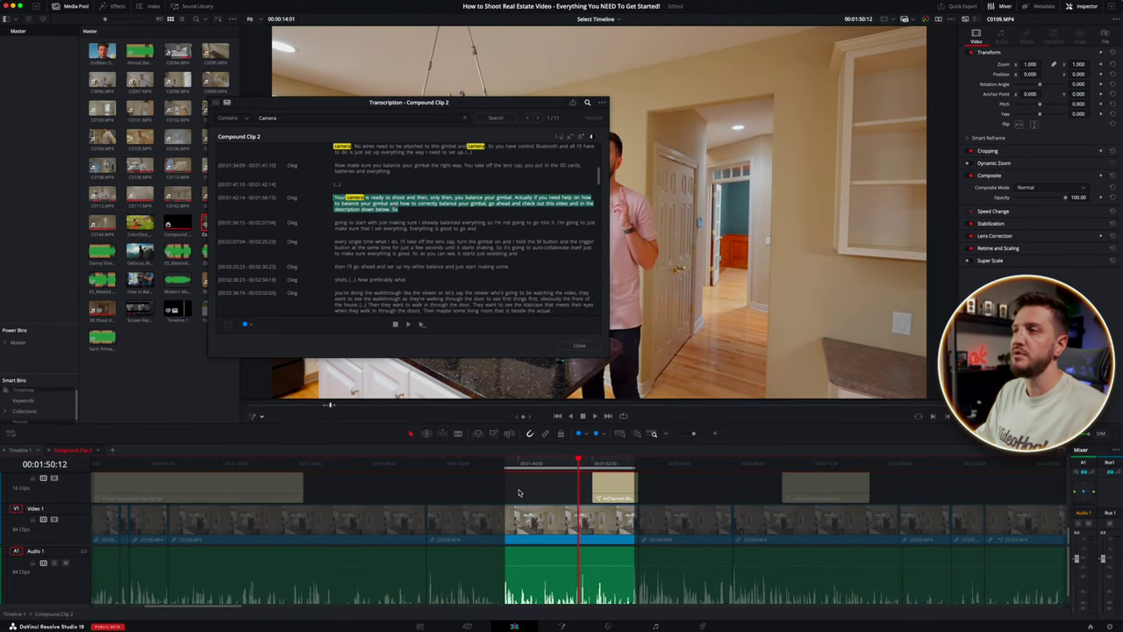
- Select the word "down" in the "Your camera is ready to shoot" passage and use one of its text tools
{"action": "left_click", "coordinate": [392, 215]}
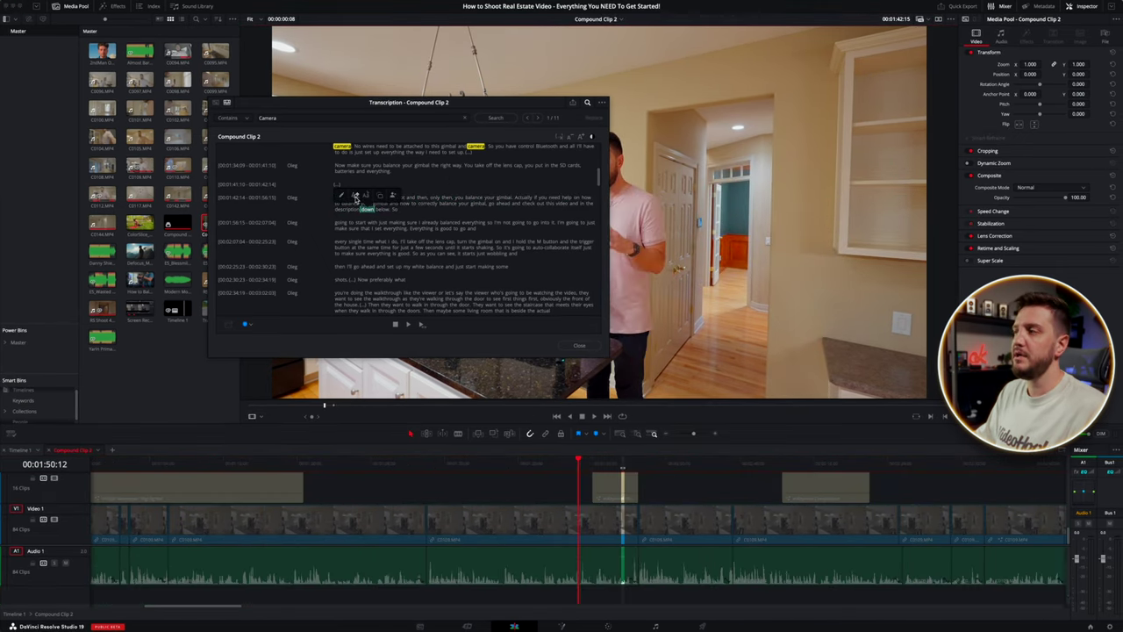
{"action": "left_click", "coordinate": [356, 195]}
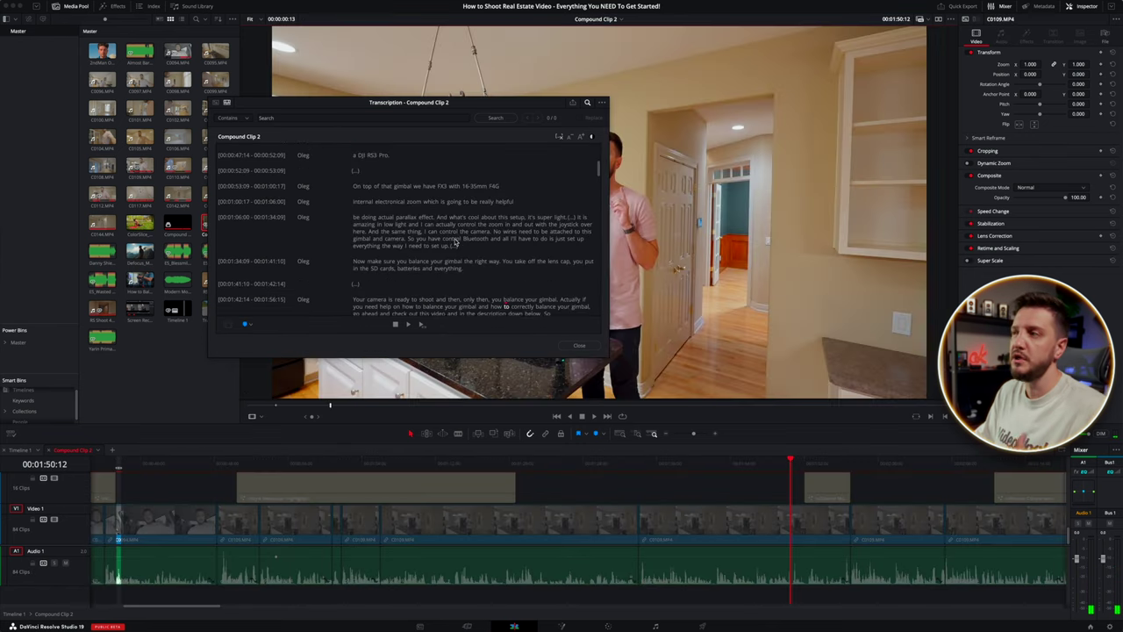
- Select the phrase "amazing in low light and I can" in the transcript and jump to the "On top of that gimbal" line
{"action": "key", "text": "ctrl+a"}
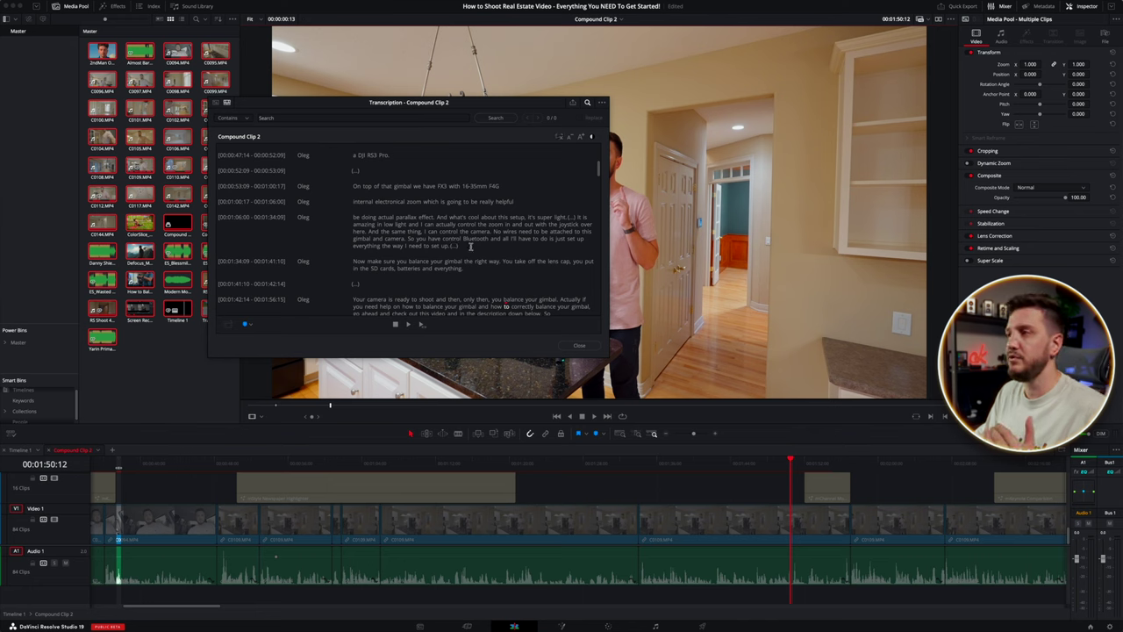
{"action": "left_click_drag", "start_coordinate": [353, 224], "coordinate": [435, 224]}
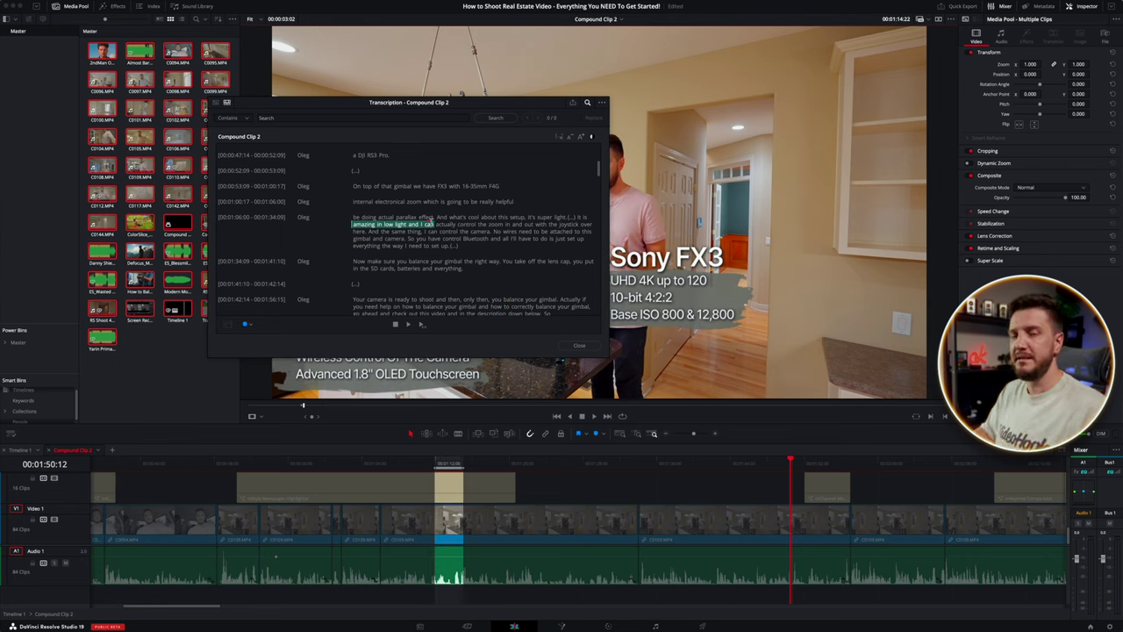
{"action": "left_click", "coordinate": [529, 181]}
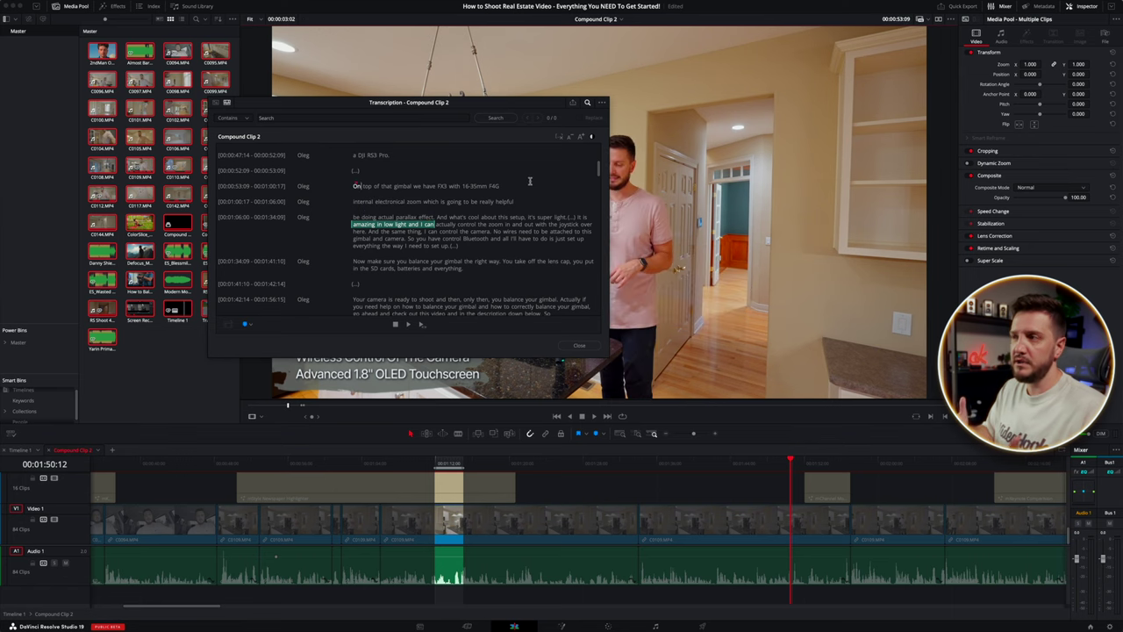
- Check the marker options in the Compound Clip 2 transcription, close it, and bring up the available actions for Timeline 1 in the media pool
{"action": "left_click", "coordinate": [251, 325]}
{"action": "left_click", "coordinate": [252, 325]}
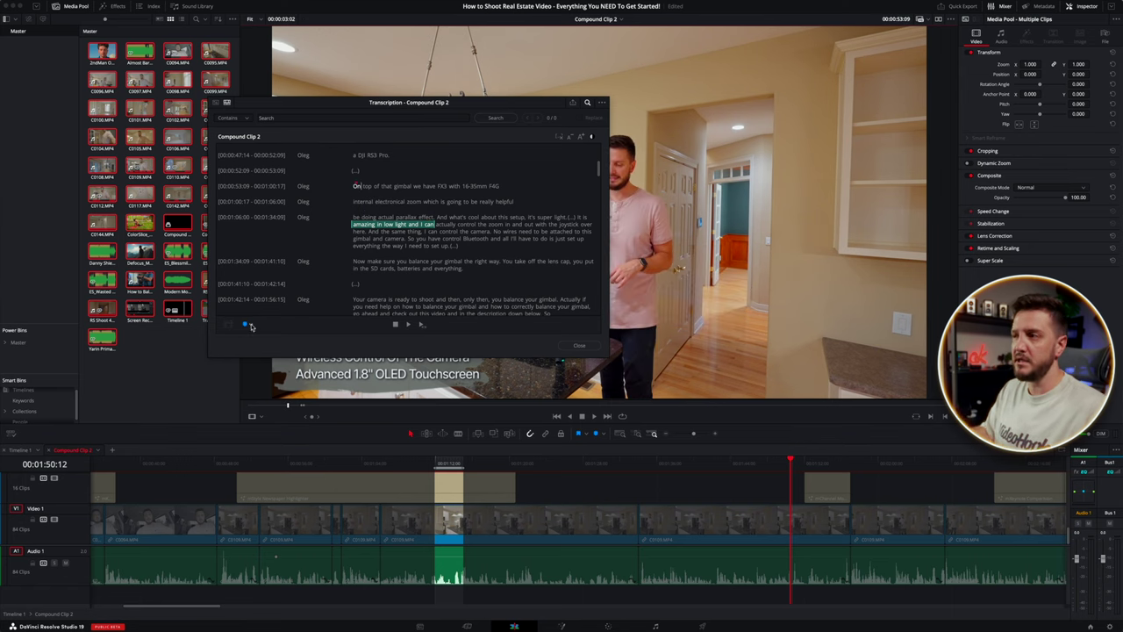
{"action": "left_click", "coordinate": [580, 346]}
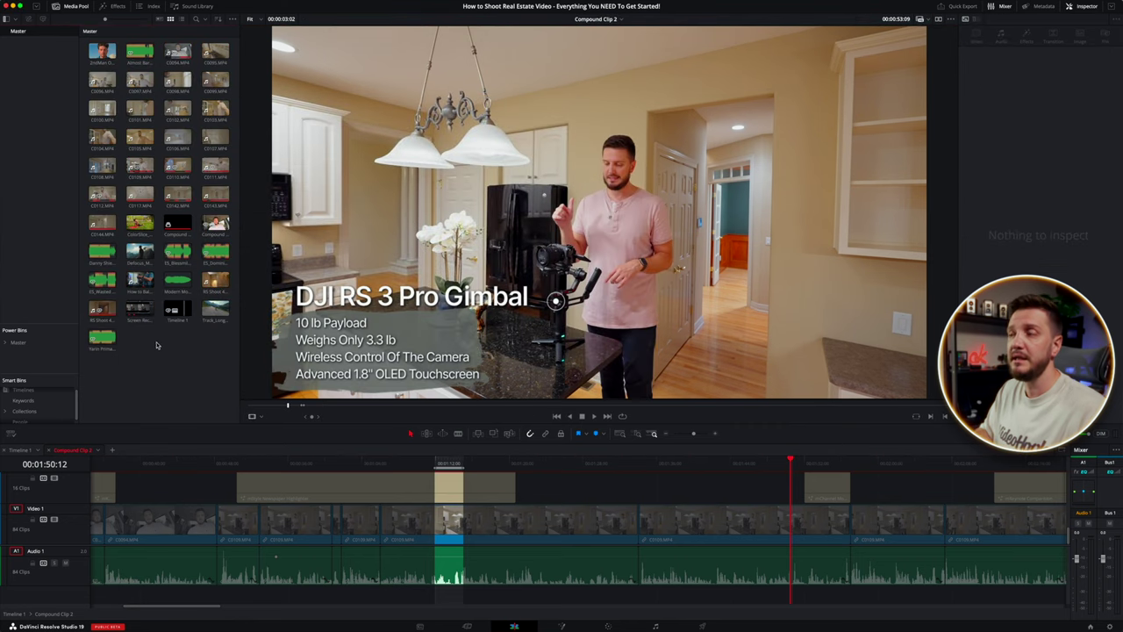
{"action": "right_click", "coordinate": [179, 310]}
{"action": "mouse_move", "coordinate": [289, 471]}
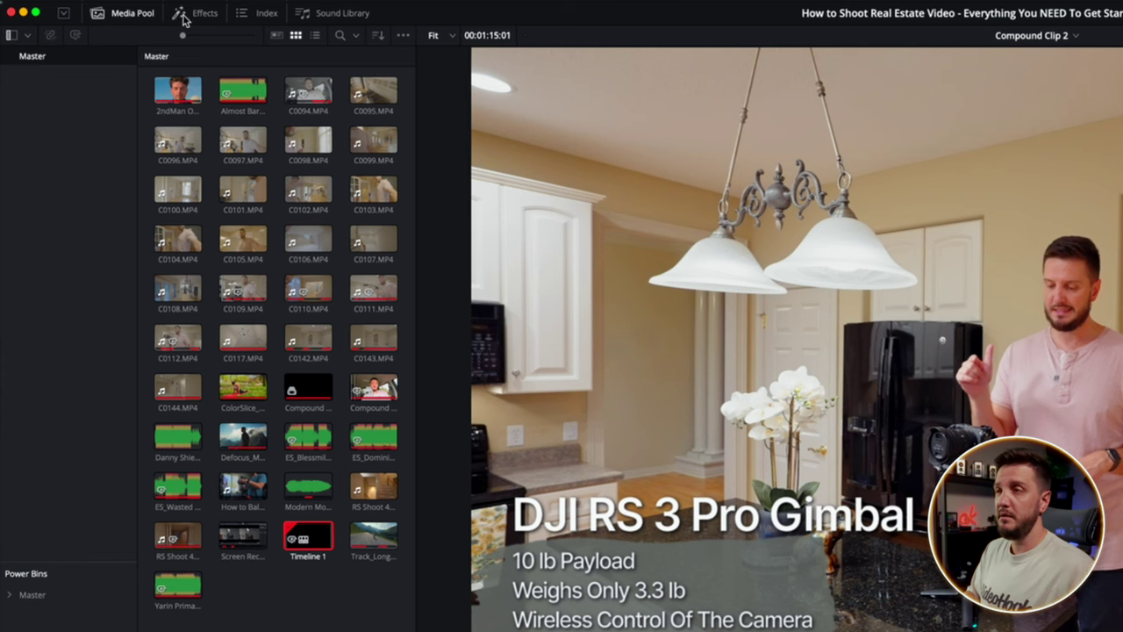
- Add a Text+ title from the favorite effects to Video 2 of Timeline 1, above the 2ndMan Opening Eyes clip
{"action": "left_click", "coordinate": [180, 13]}
{"action": "left_click", "coordinate": [200, 172]}
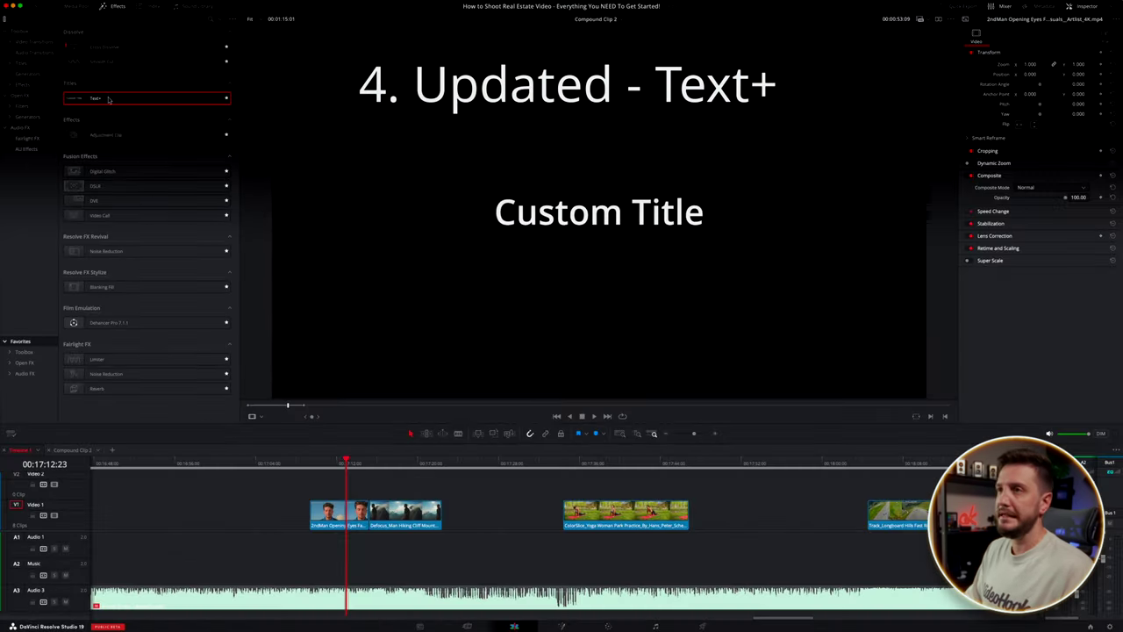
{"action": "left_click_drag", "start_coordinate": [189, 173], "coordinate": [305, 501]}
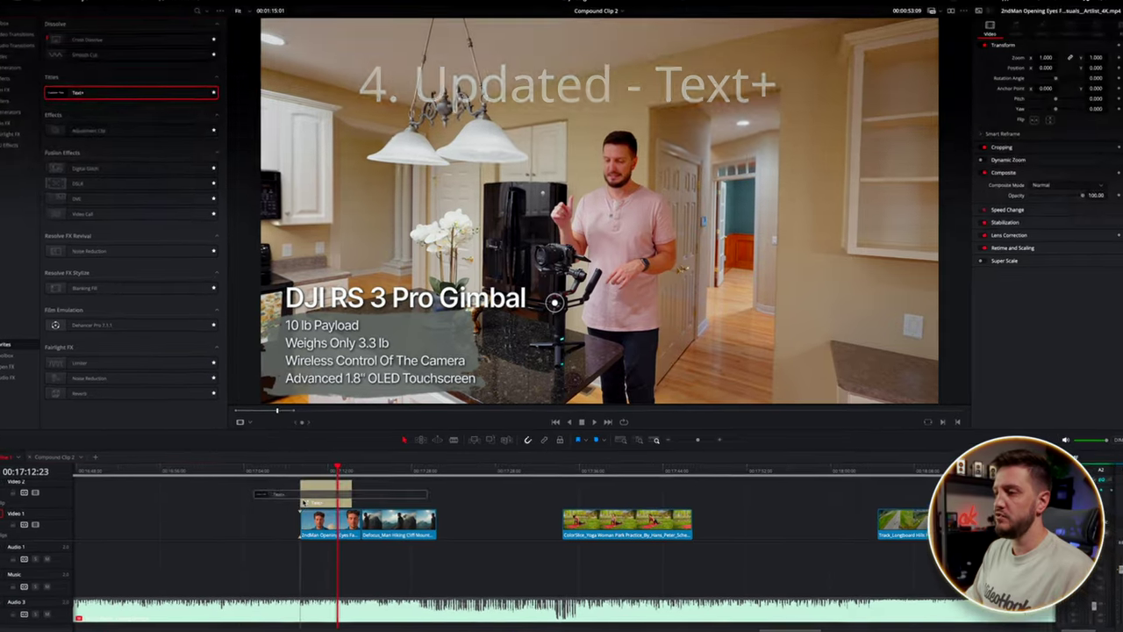
- Turn on the Fusion Overlay in the viewer and move the title into the sky beside the man's face, in the frame's lower left
{"action": "left_click", "coordinate": [251, 422]}
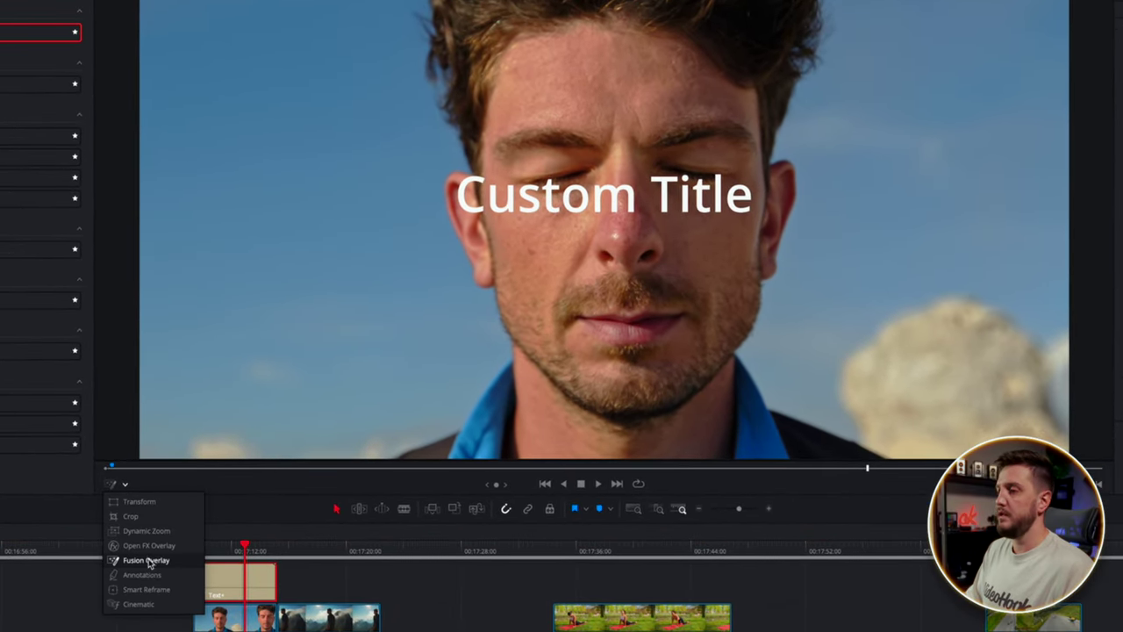
{"action": "left_click", "coordinate": [146, 560]}
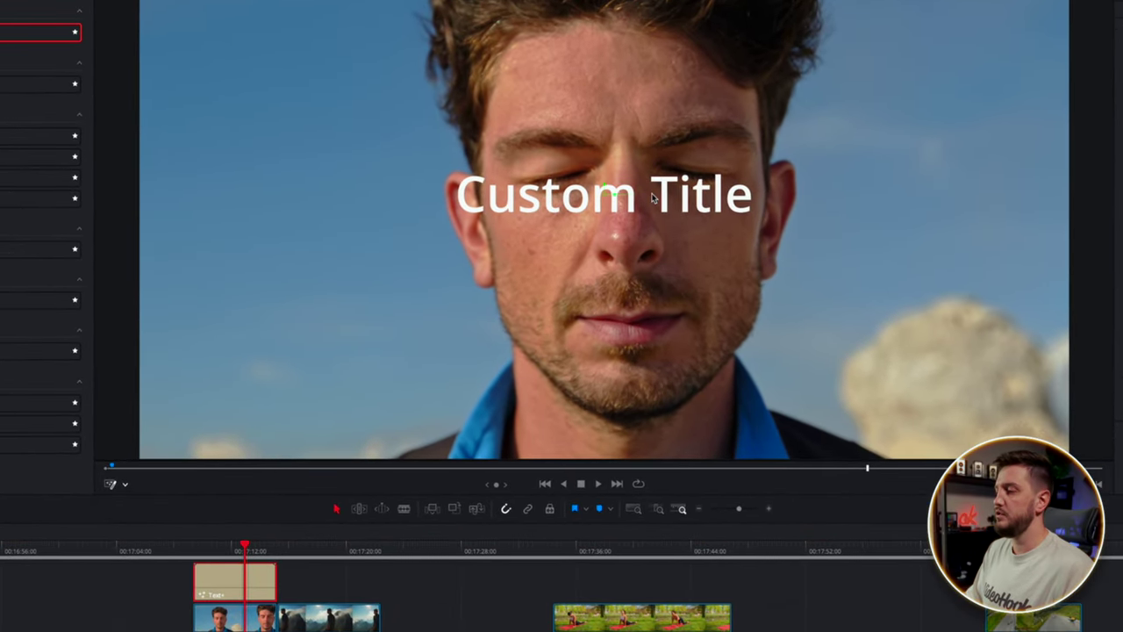
{"action": "left_click_drag", "start_coordinate": [606, 200], "coordinate": [311, 314]}
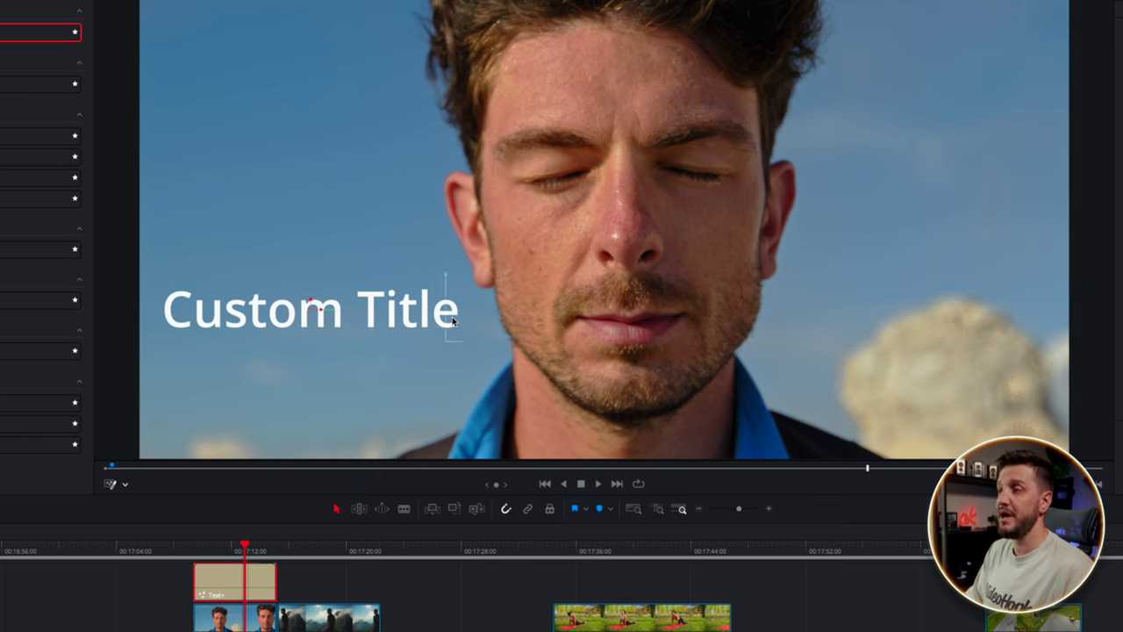
- Replace the title's text with "Sky" directly in the preview
{"action": "key", "text": "BackSpace"}
{"action": "key", "text": "BackSpace"}
{"action": "key", "text": "BackSpace"}
{"action": "key", "text": "BackSpace"}
{"action": "key", "text": "BackSpace"}
{"action": "key", "text": "BackSpace"}
{"action": "key", "text": "BackSpace"}
{"action": "key", "text": "BackSpace"}
{"action": "key", "text": "BackSpace"}
{"action": "key", "text": "BackSpace"}
{"action": "key", "text": "BackSpace"}
{"action": "key", "text": "BackSpace"}
{"action": "type", "text": "Sky"}
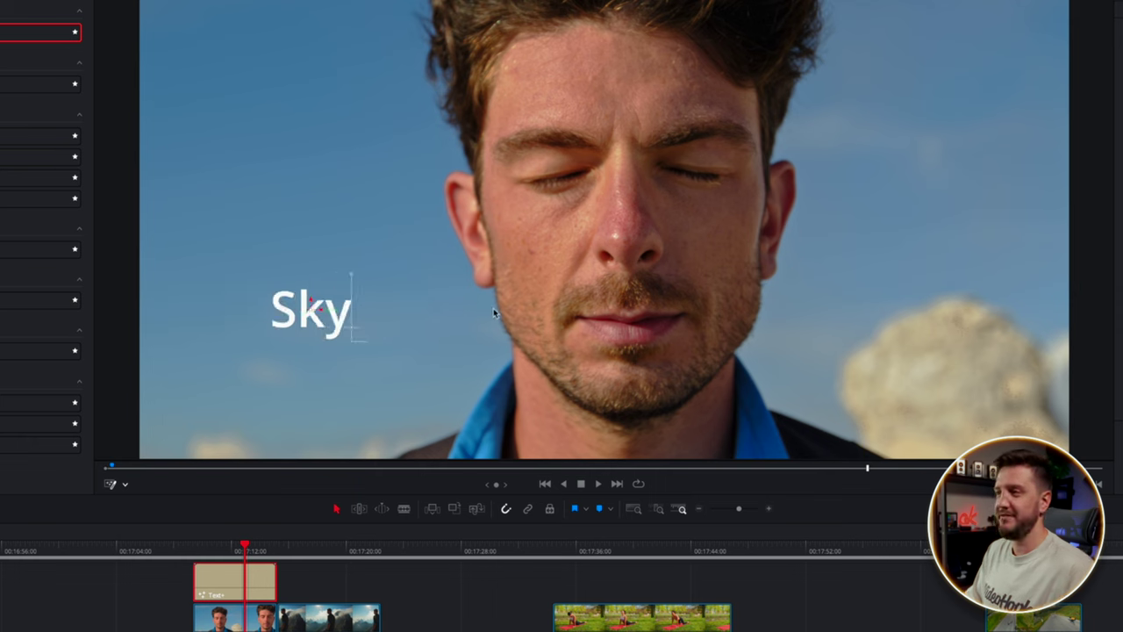
- Allow manual positioning for the letters of the "Sky" title
{"action": "right_click", "coordinate": [325, 316]}
{"action": "mouse_move", "coordinate": [369, 336]}
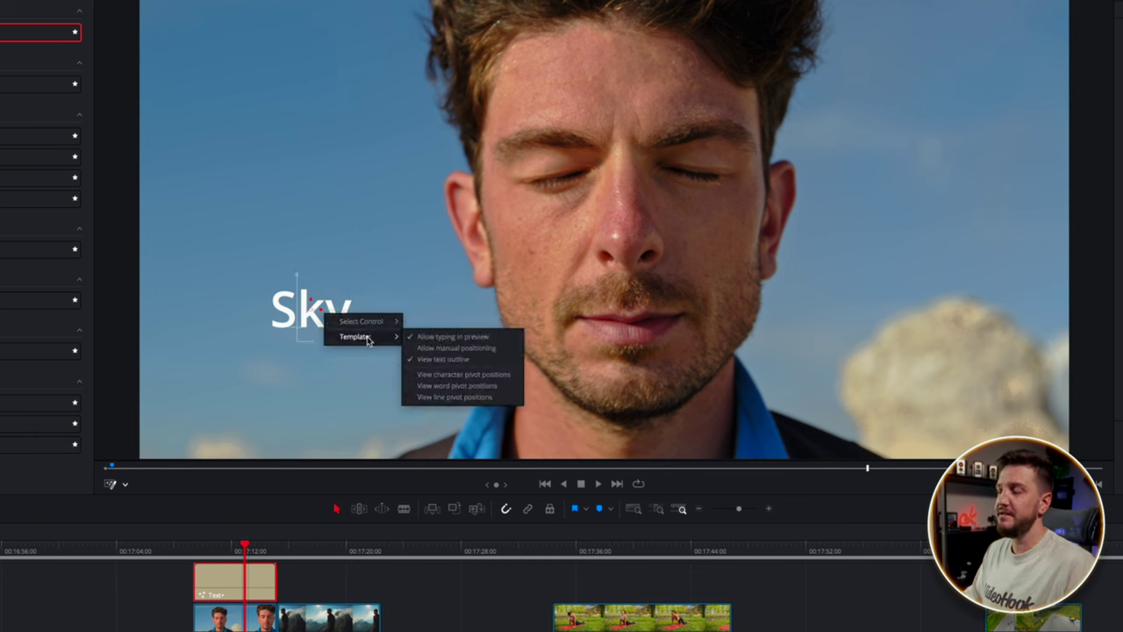
{"action": "left_click", "coordinate": [451, 347]}
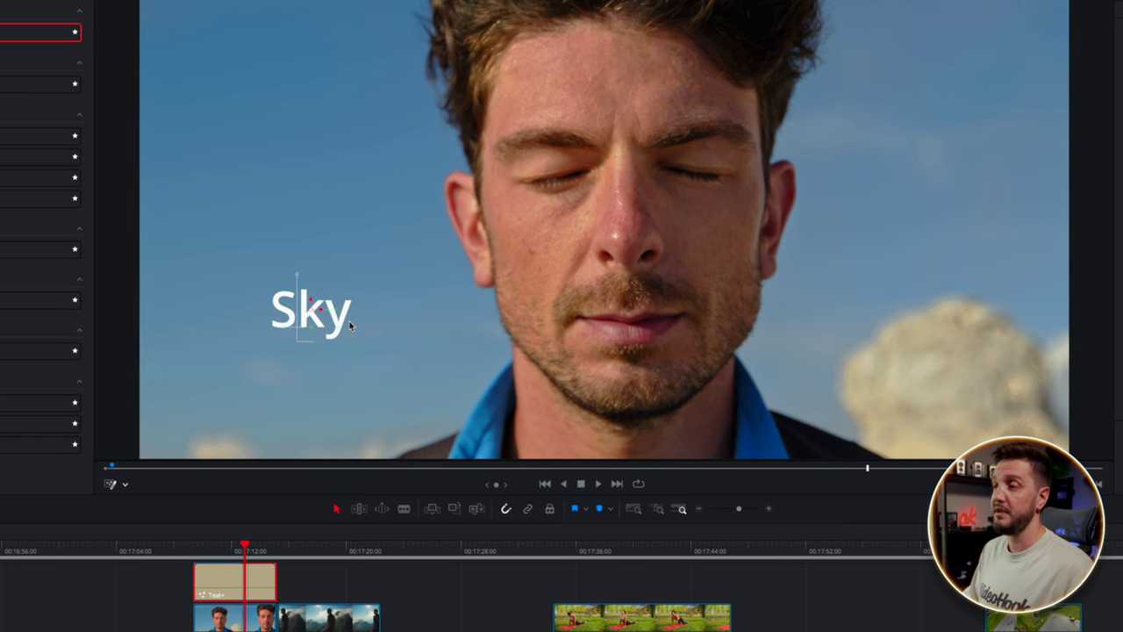
- Move the letters y, k and S individually to form "Syk" higher up in the sky beside the man's face
{"action": "left_click_drag", "start_coordinate": [325, 323], "coordinate": [357, 250]}
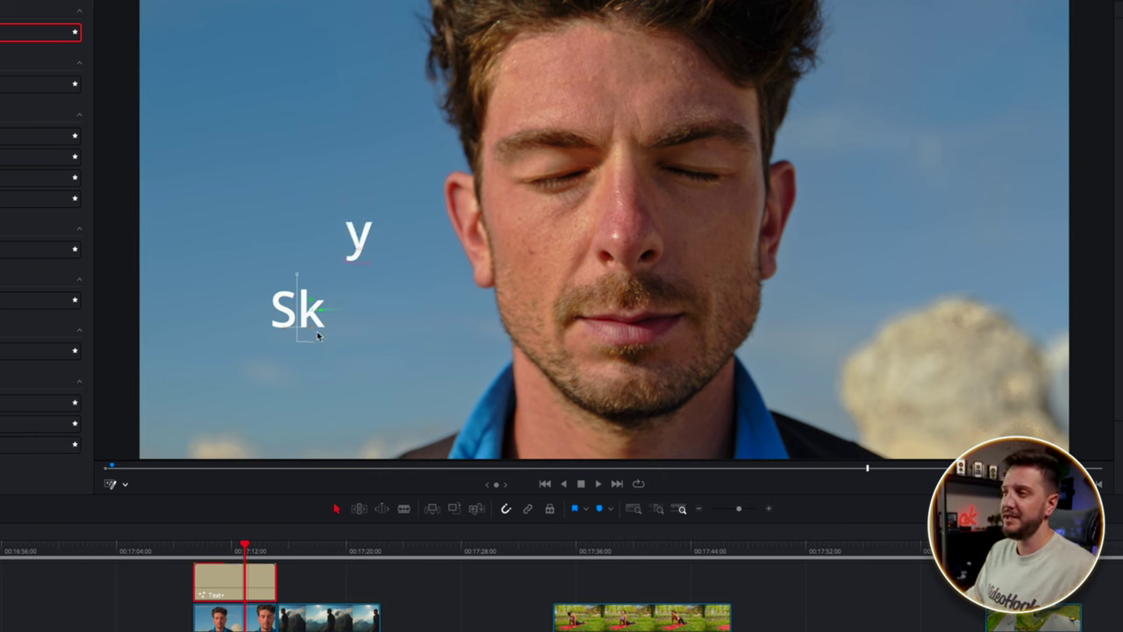
{"action": "left_click_drag", "start_coordinate": [314, 312], "coordinate": [401, 276]}
{"action": "left_click_drag", "start_coordinate": [285, 333], "coordinate": [326, 261]}
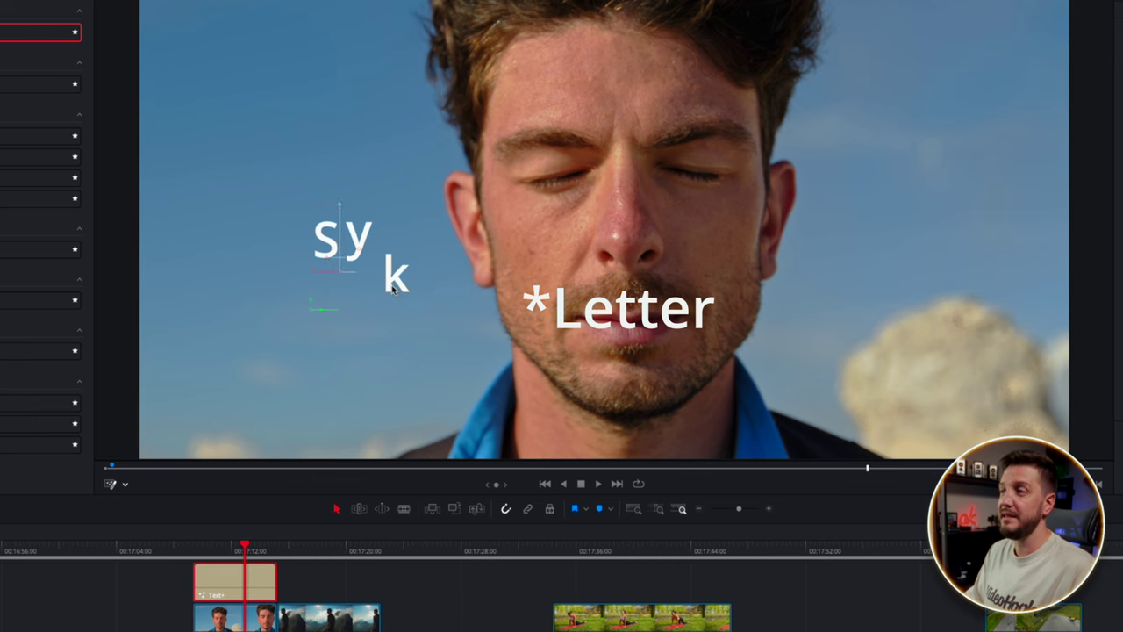
{"action": "left_click_drag", "start_coordinate": [394, 296], "coordinate": [389, 250]}
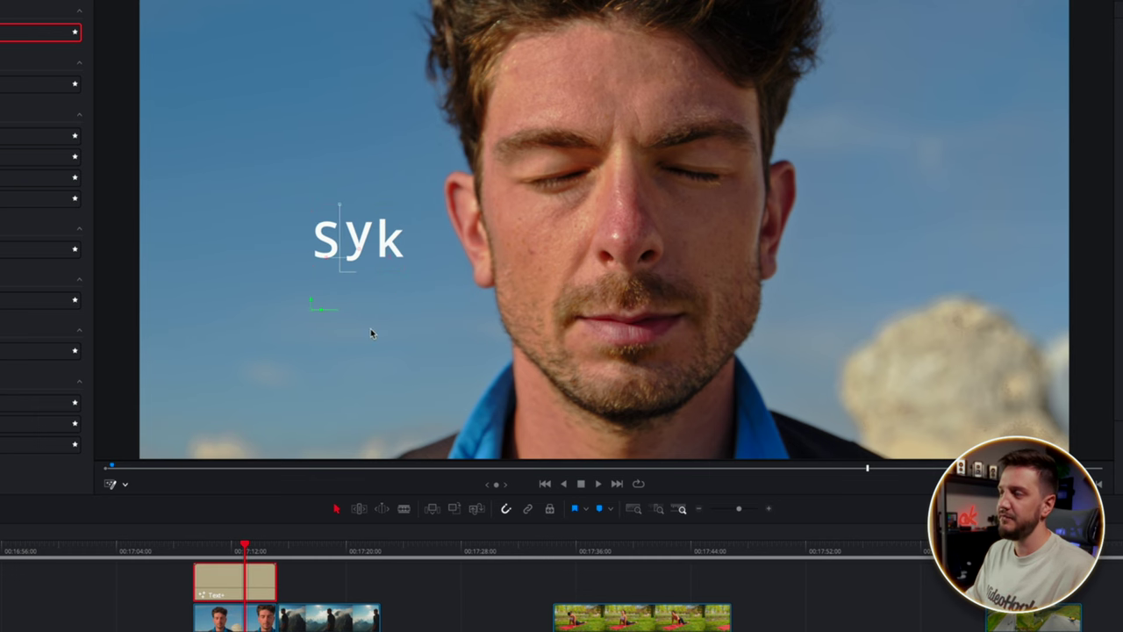
{"action": "left_click_drag", "start_coordinate": [310, 313], "coordinate": [336, 264]}
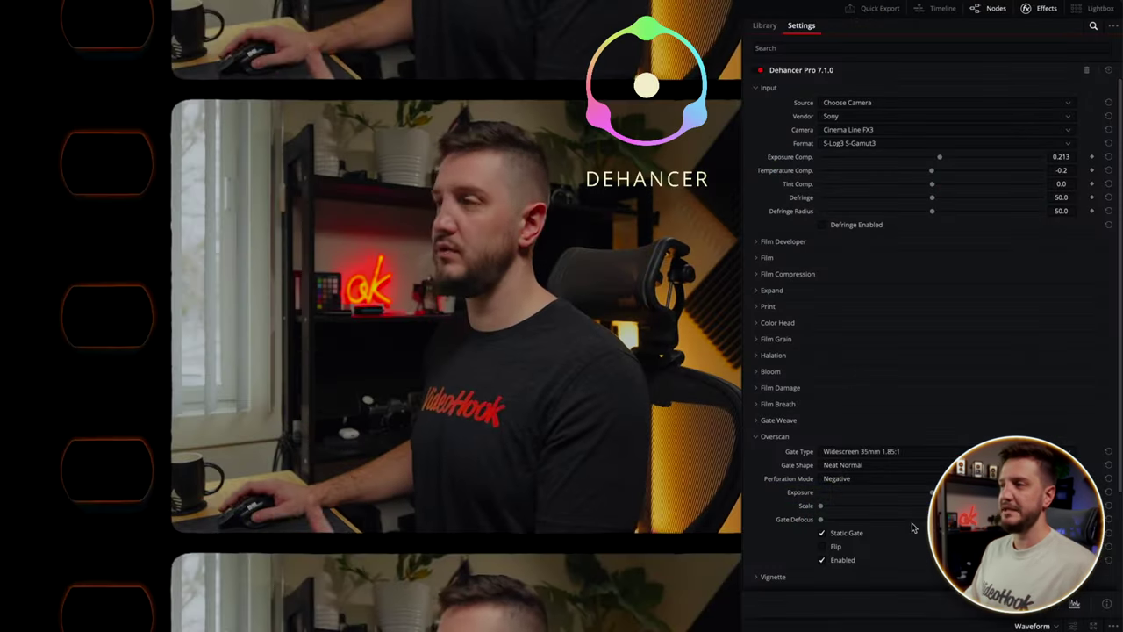
{"action": "left_click", "coordinate": [886, 452]}
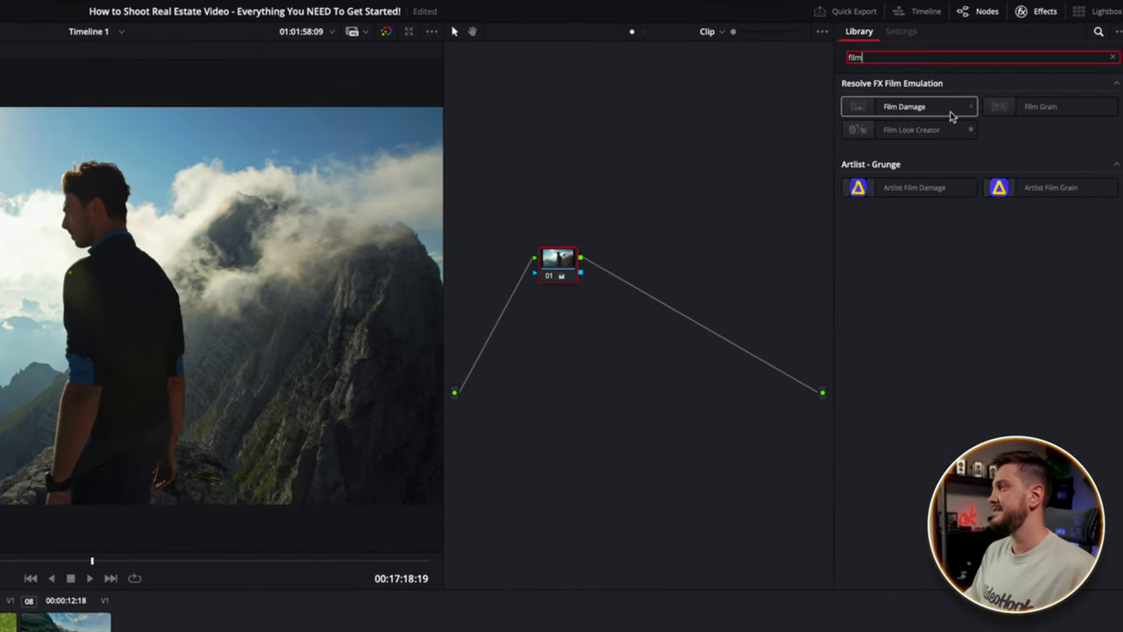
- Add Film Look Creator as a new node after node 01 and widen the viewer
{"action": "left_click_drag", "start_coordinate": [929, 129], "coordinate": [651, 266]}
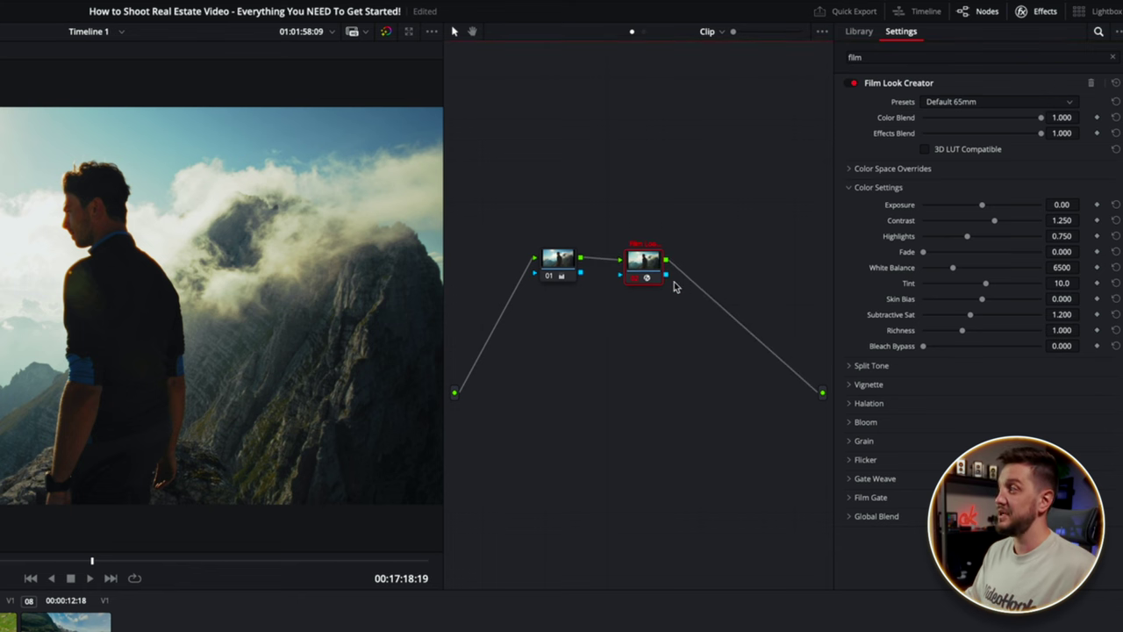
{"action": "left_click_drag", "start_coordinate": [443, 568], "coordinate": [611, 579]}
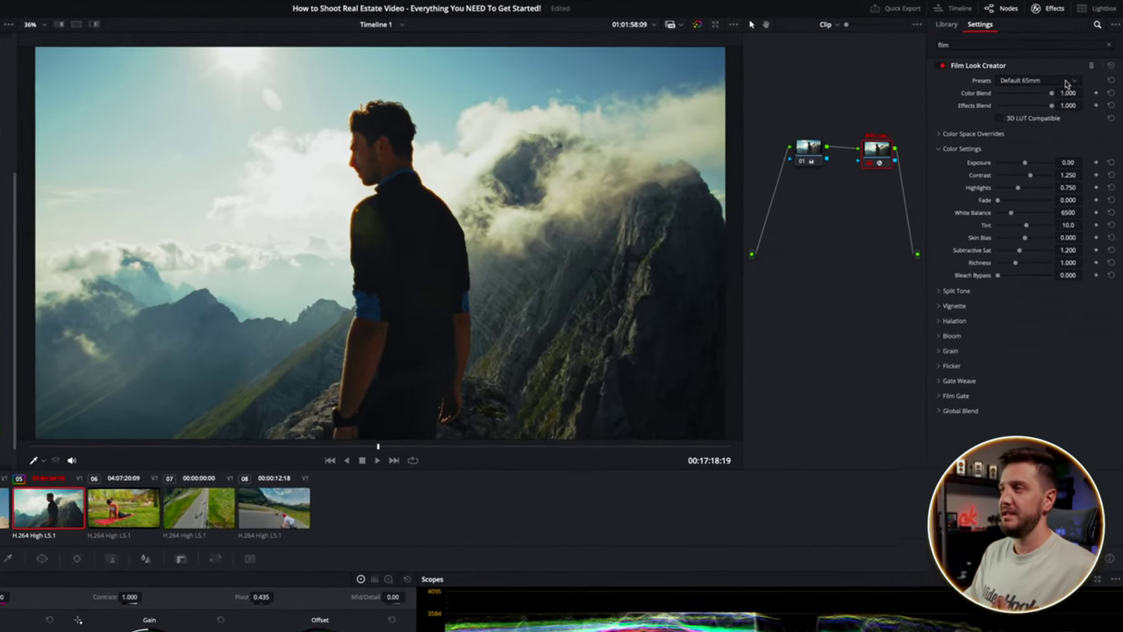
- Try the Default 35mm and Nostalgic presets of Film Look Creator and play back part of the mountain clip
{"action": "left_click", "coordinate": [1073, 69]}
{"action": "left_click", "coordinate": [1050, 108]}
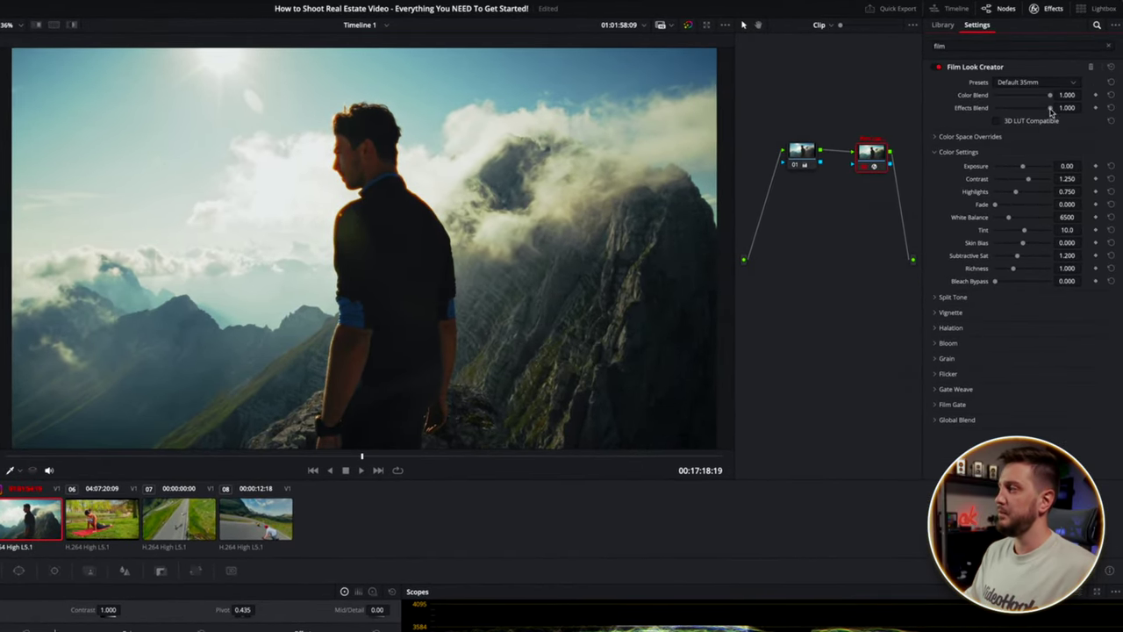
{"action": "left_click", "coordinate": [1071, 83]}
{"action": "left_click", "coordinate": [1034, 123]}
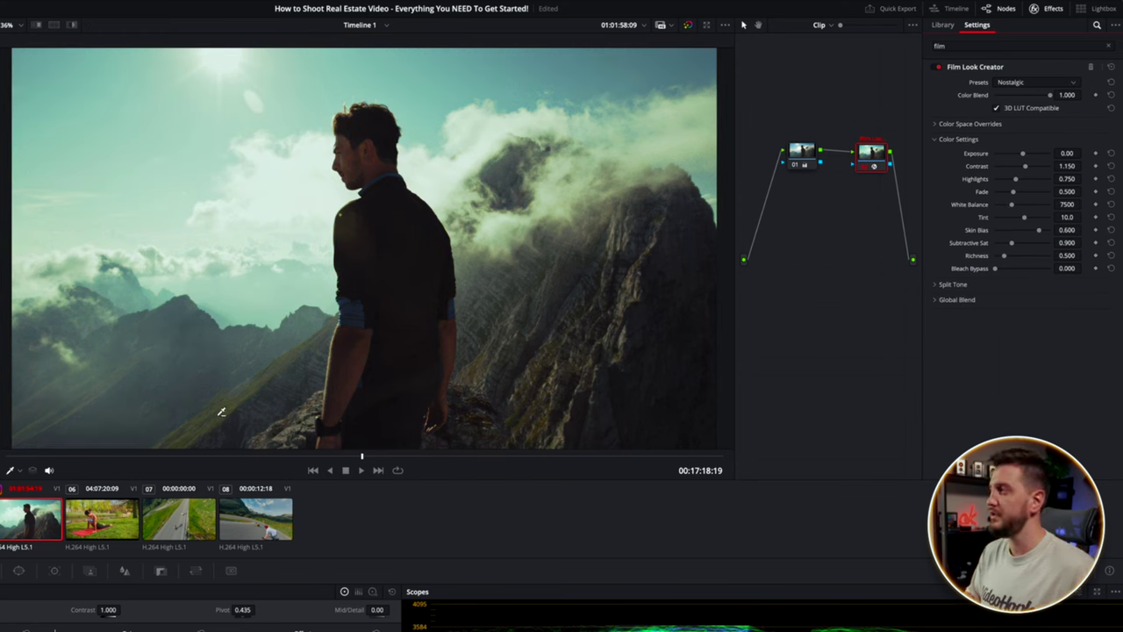
{"action": "left_click", "coordinate": [118, 455]}
{"action": "key", "text": "space"}
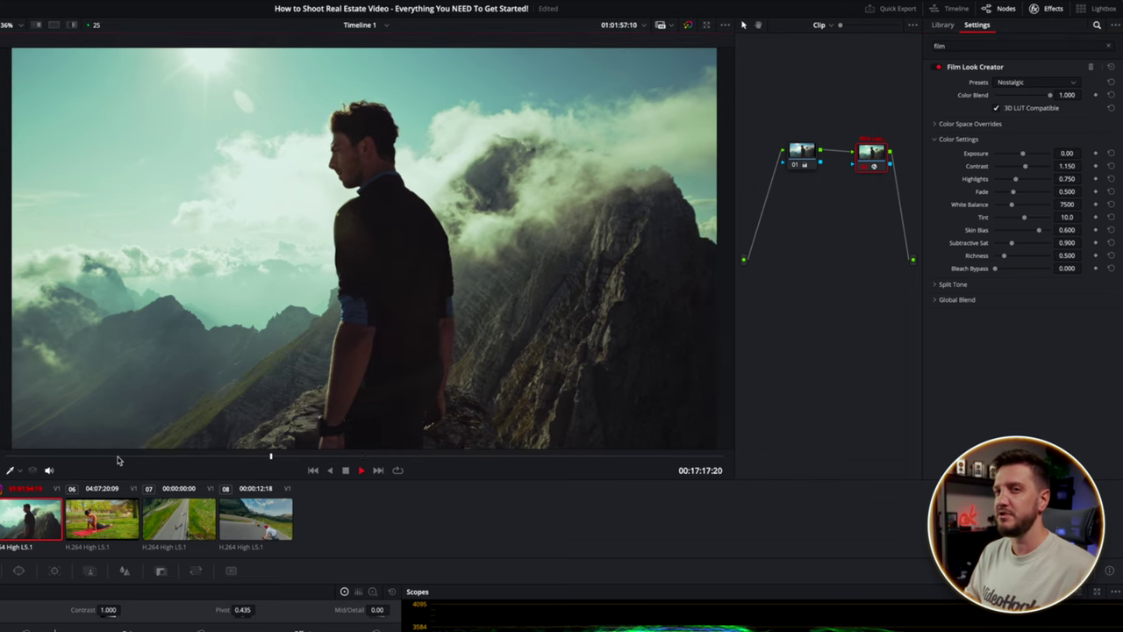
{"action": "key", "text": "space"}
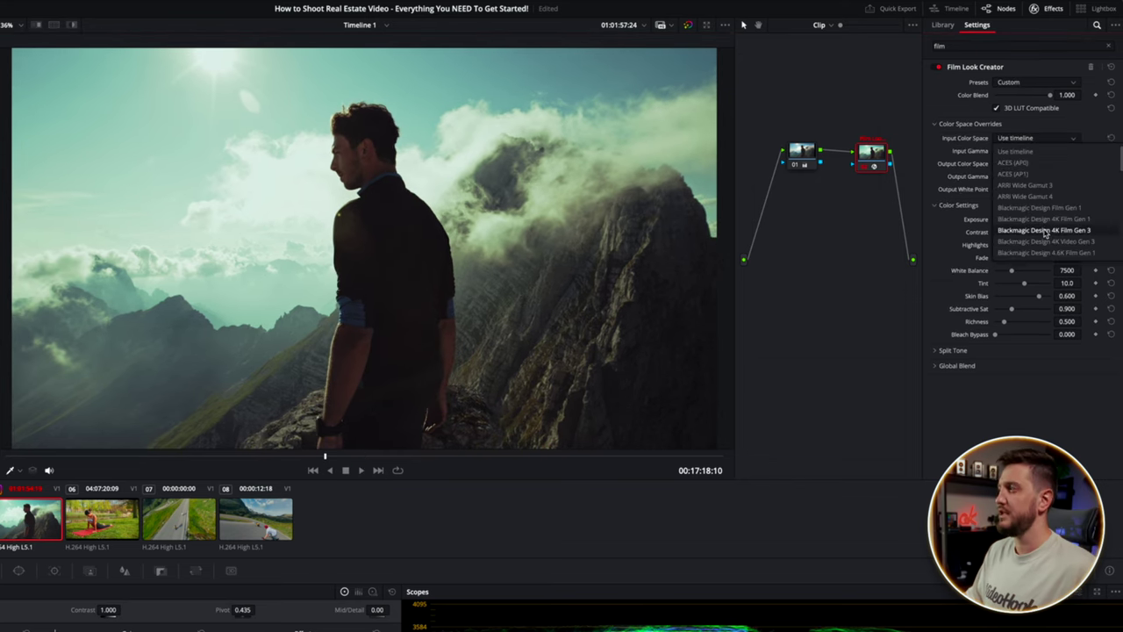
- Look through the Input Color Space options, then expand the Split Tone and Global Blend settings
{"action": "scroll", "coordinate": [1044, 231], "scroll_direction": "down", "scroll_amount": 3}
{"action": "scroll", "coordinate": [1044, 233], "scroll_direction": "down", "scroll_amount": 6}
{"action": "scroll", "coordinate": [1045, 232], "scroll_direction": "down", "scroll_amount": 1}
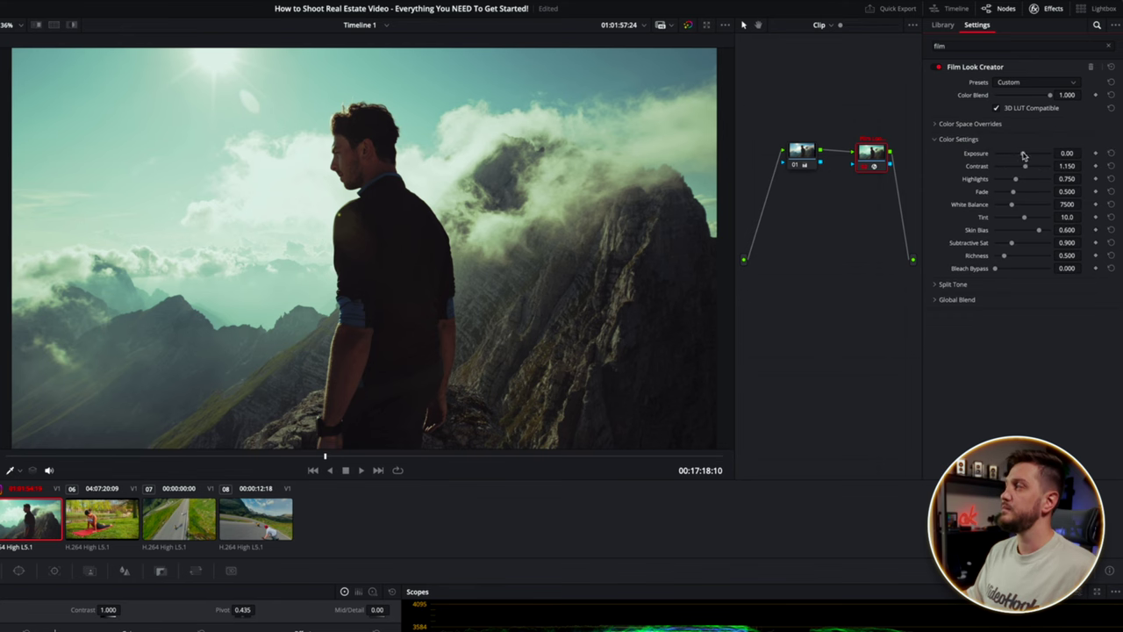
{"action": "left_click", "coordinate": [933, 285]}
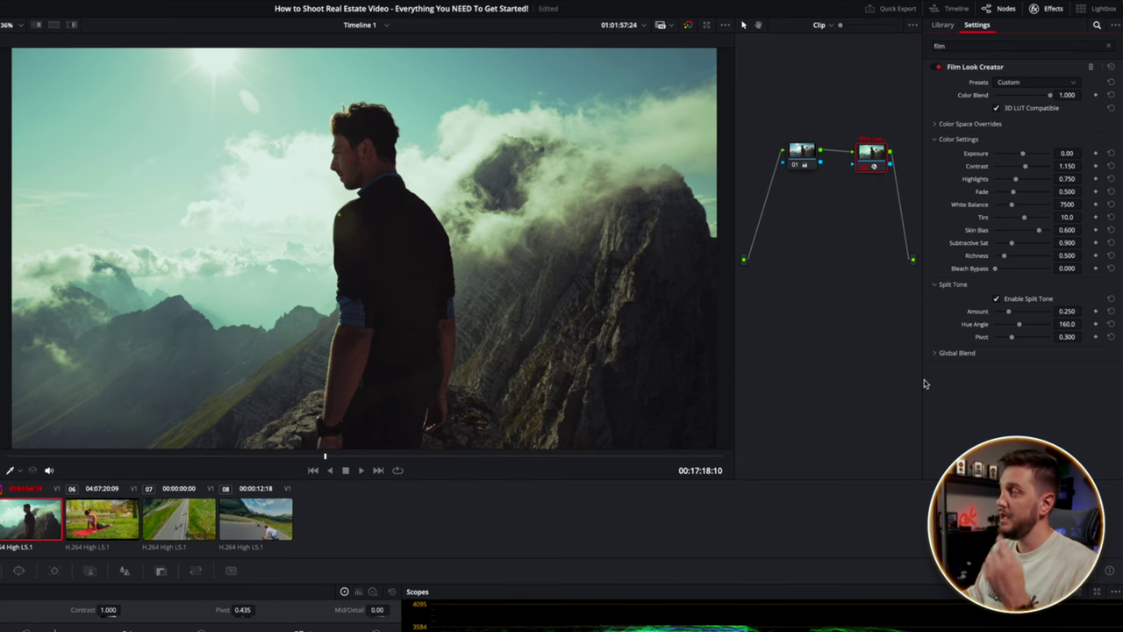
{"action": "left_click", "coordinate": [936, 352]}
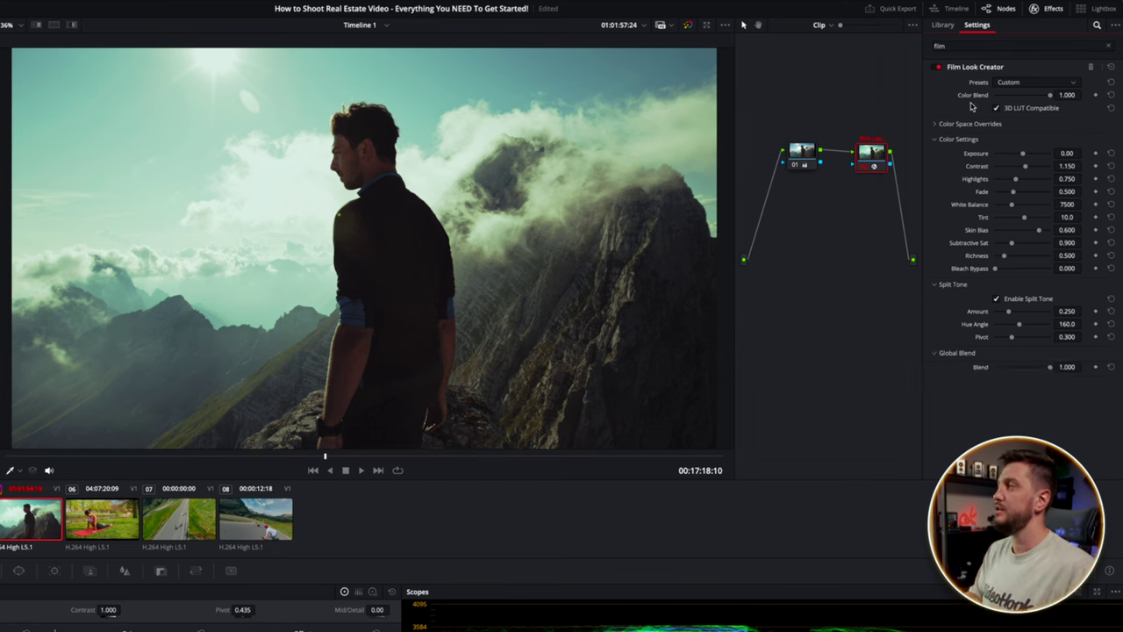
- Apply the Default 65mm preset in Film Look Creator and turn off 3D LUT Compatible
{"action": "left_click", "coordinate": [1073, 83]}
{"action": "left_click", "coordinate": [1042, 121]}
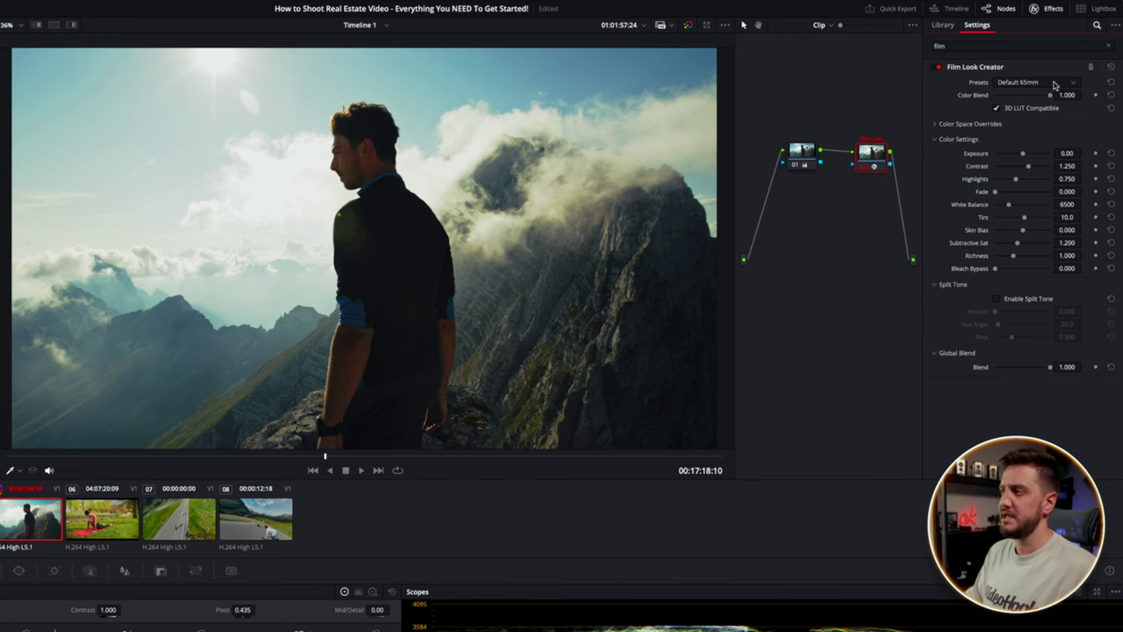
{"action": "left_click", "coordinate": [997, 109]}
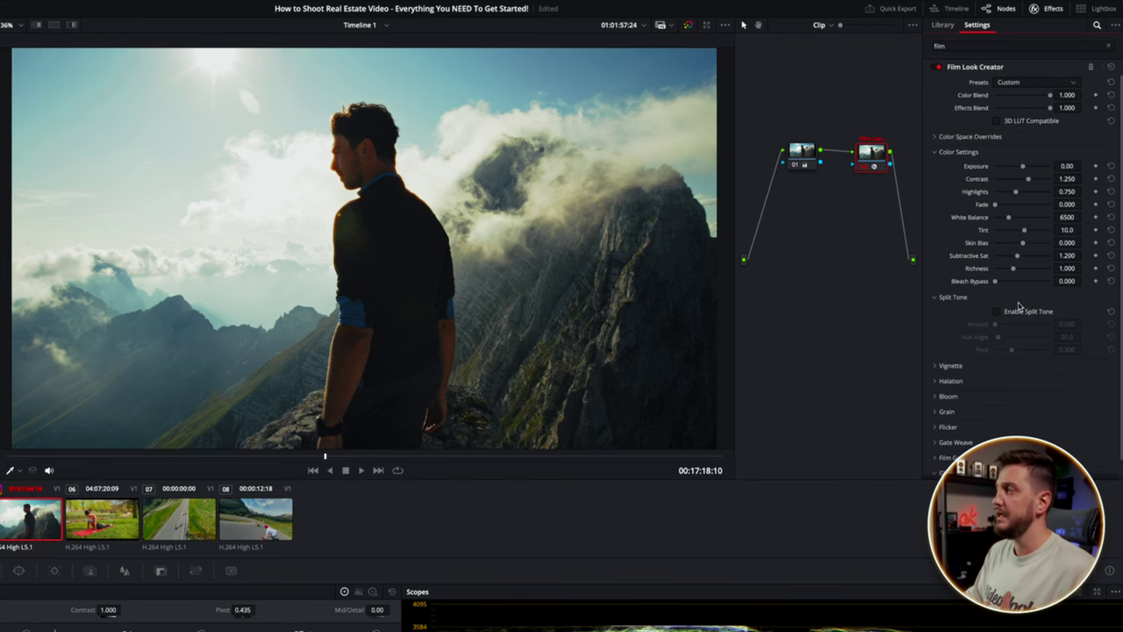
- Set Exposure to 0.23, Highlights to 0.717 and White Balance to 6293 in the Film Look Creator, and enable Split Tone
{"action": "scroll", "coordinate": [976, 279], "scroll_direction": "down", "scroll_amount": 1}
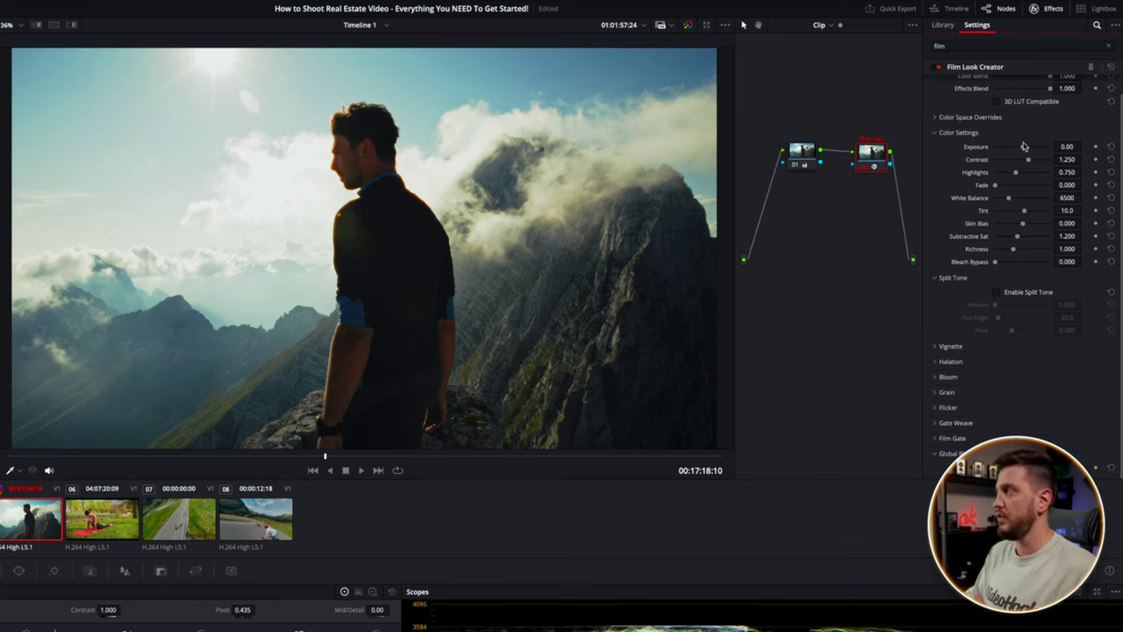
{"action": "left_click_drag", "start_coordinate": [1024, 151], "coordinate": [1023, 151]}
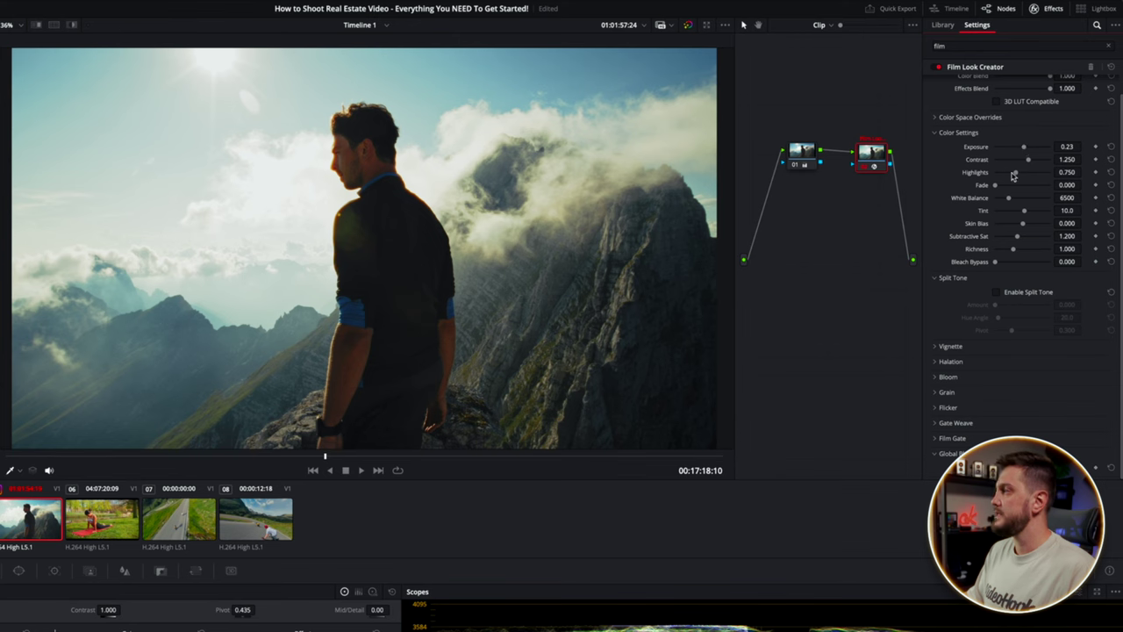
{"action": "left_click_drag", "start_coordinate": [1012, 176], "coordinate": [1011, 178]}
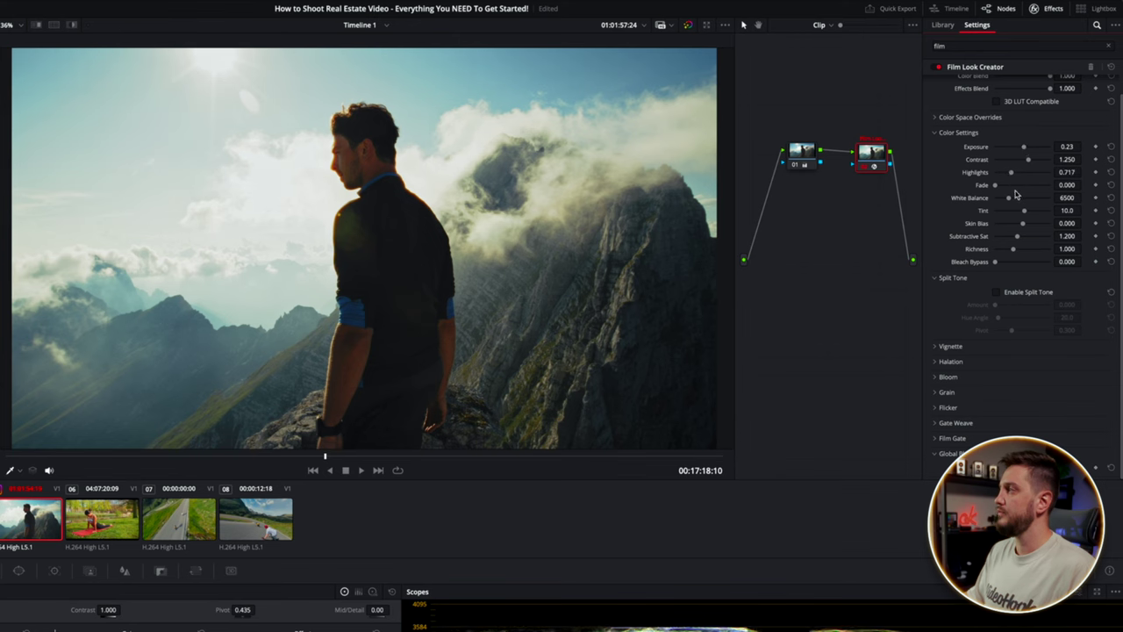
{"action": "left_click_drag", "start_coordinate": [1008, 200], "coordinate": [1007, 200]}
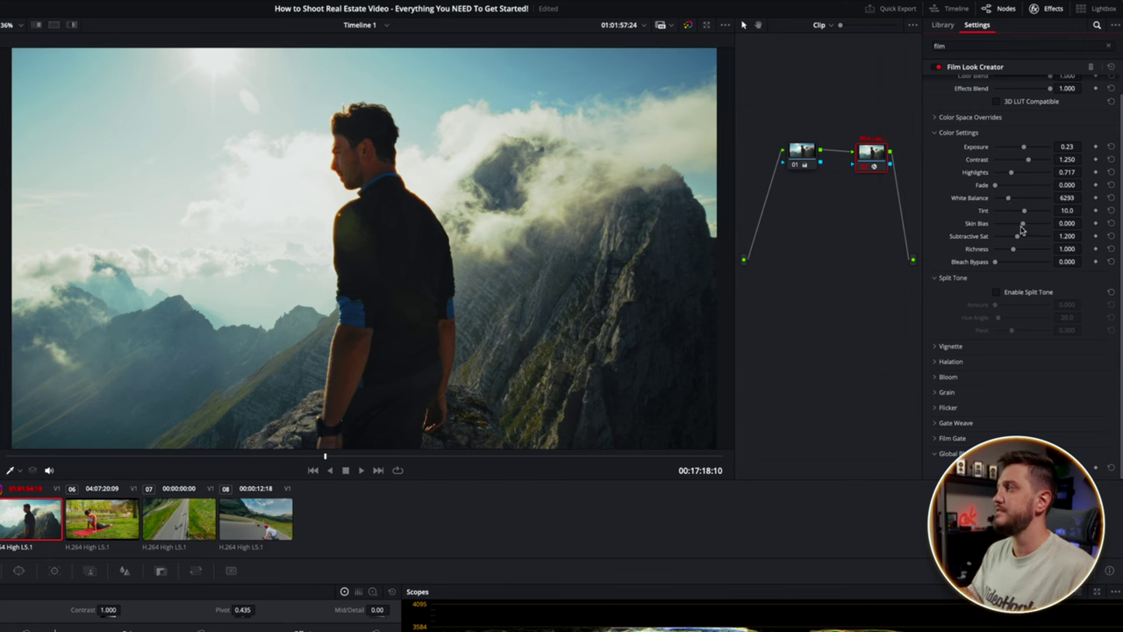
{"action": "left_click", "coordinate": [999, 292]}
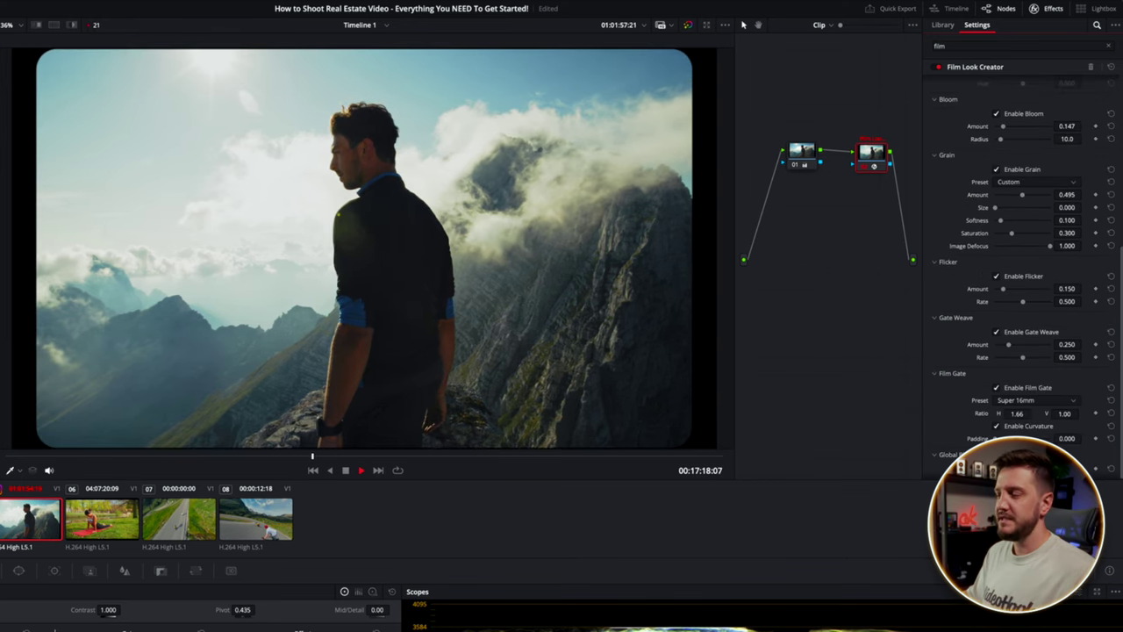
- Stop playback, set the Super 16mm film gate's Padding to 0.394, and play back the clip
{"action": "key", "text": "space"}
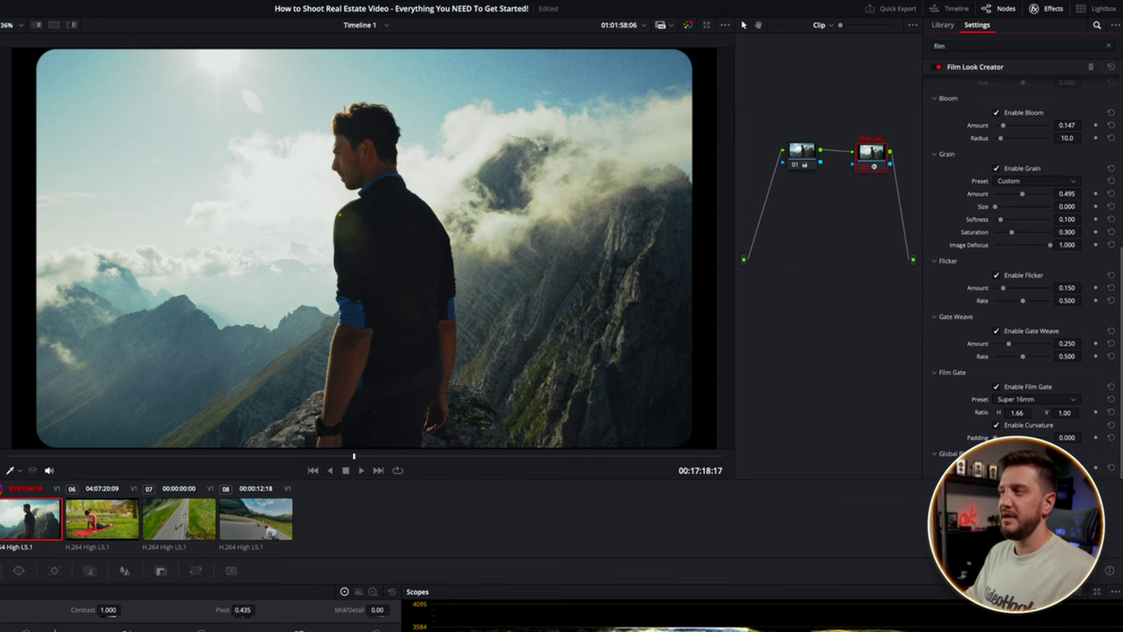
{"action": "left_click_drag", "start_coordinate": [994, 437], "coordinate": [1017, 436]}
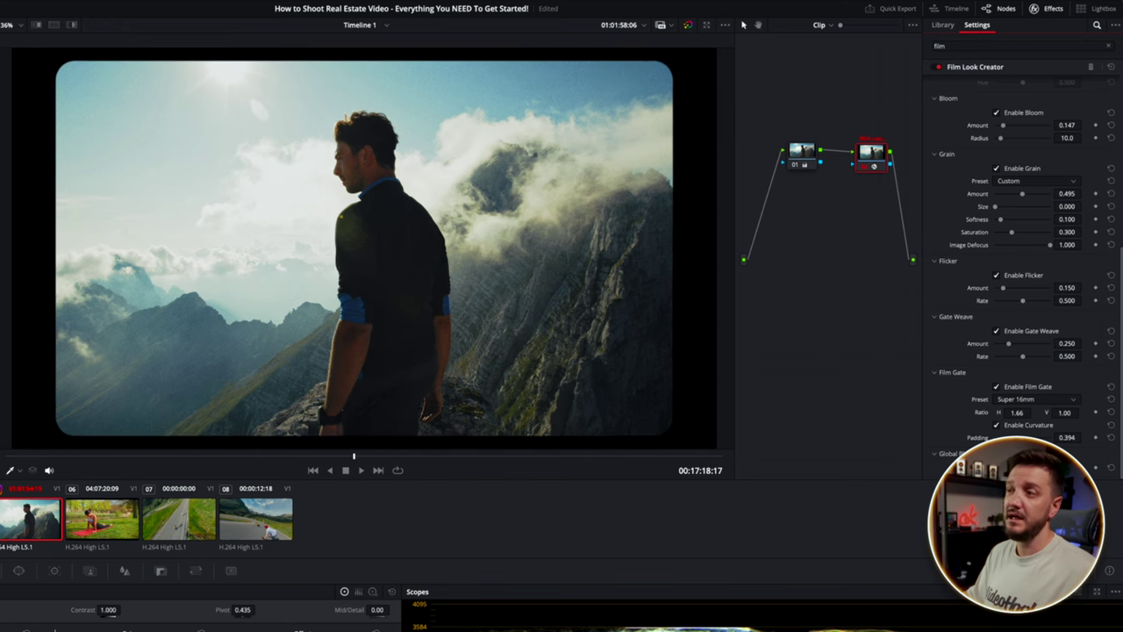
{"action": "key", "text": "space"}
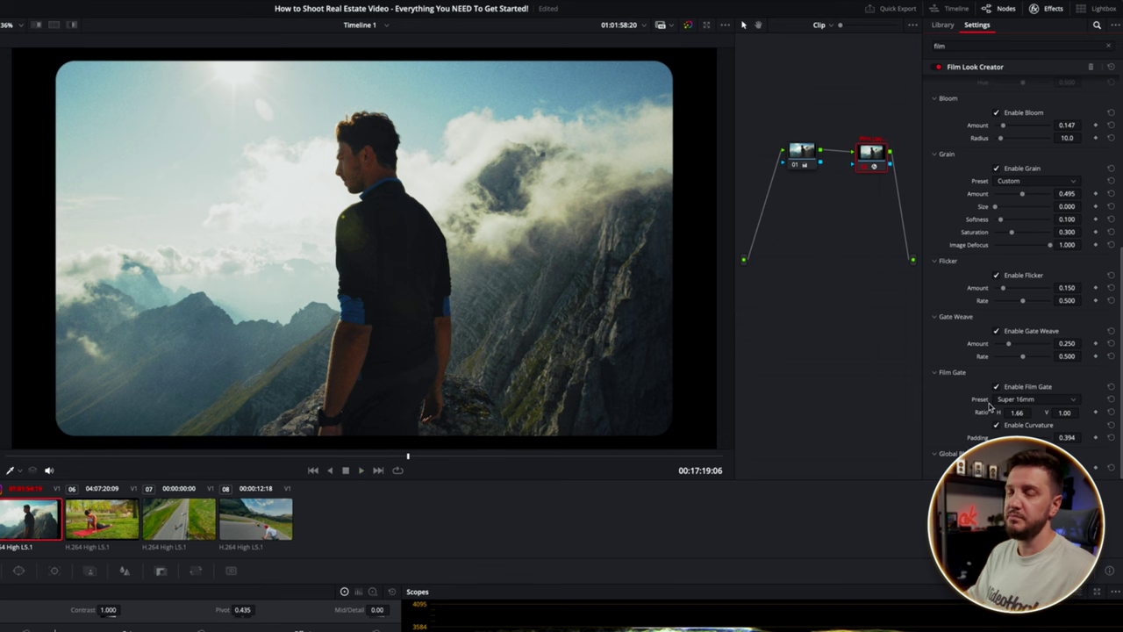
- Set the clip's Spatial NR mode to UltraNR in Motion Effects and analyze its noise profile
{"action": "left_click", "coordinate": [933, 372]}
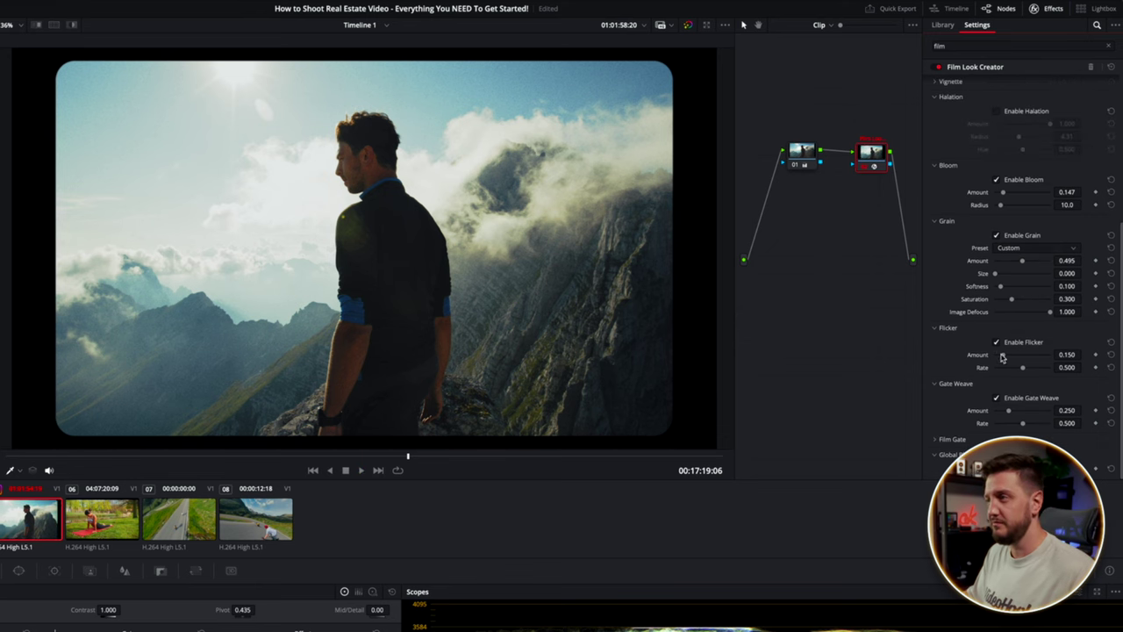
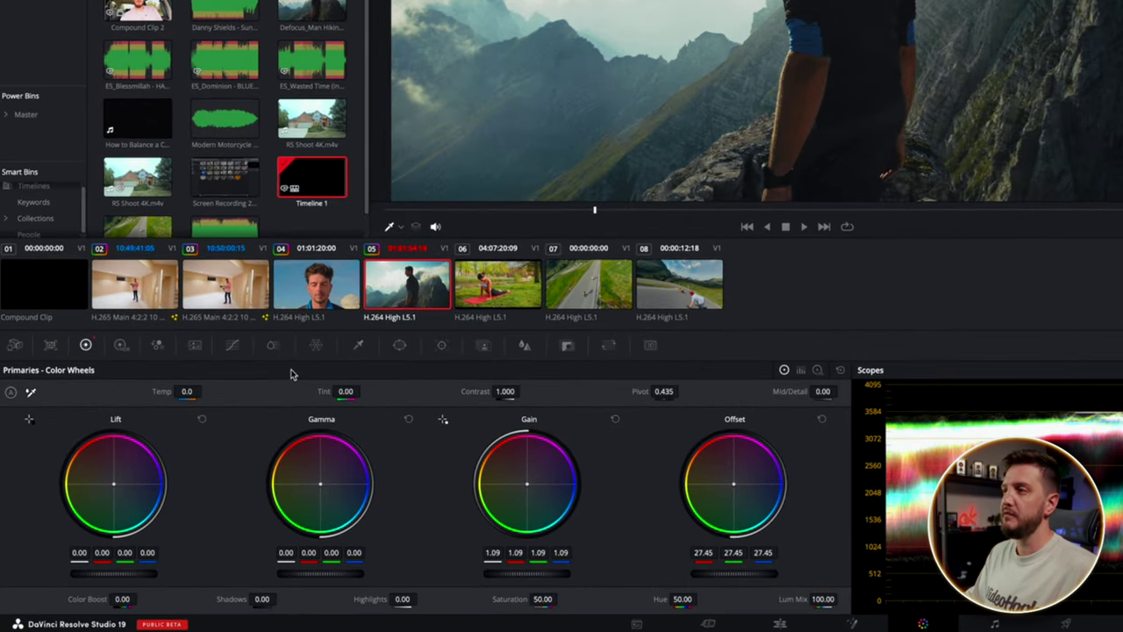
{"action": "left_click", "coordinate": [195, 345]}
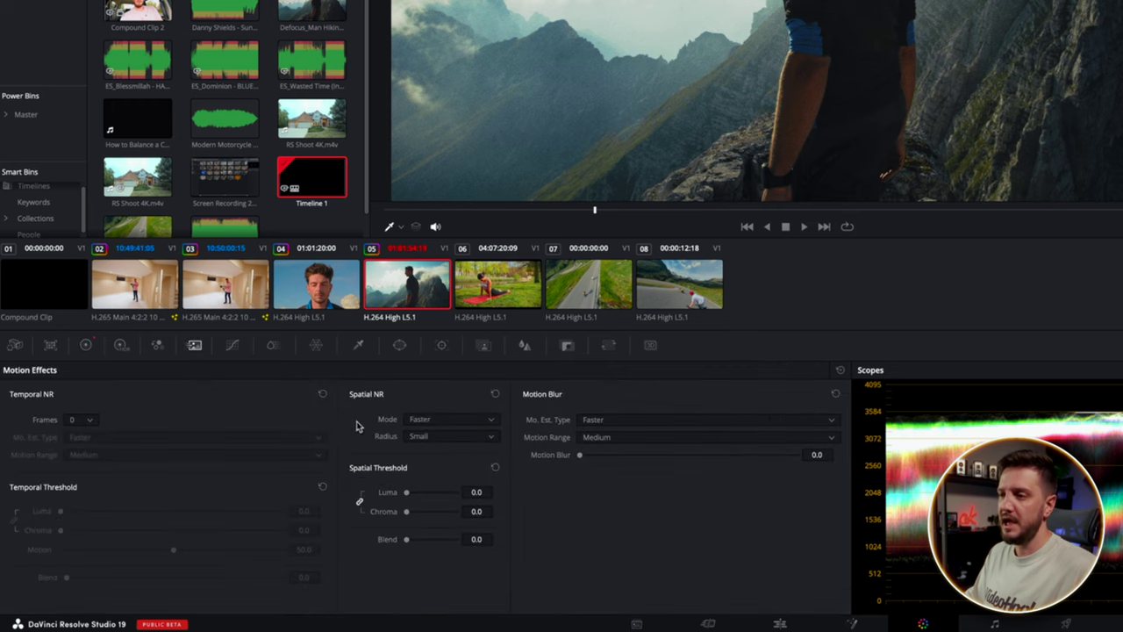
{"action": "left_click", "coordinate": [491, 424]}
{"action": "left_click", "coordinate": [447, 469]}
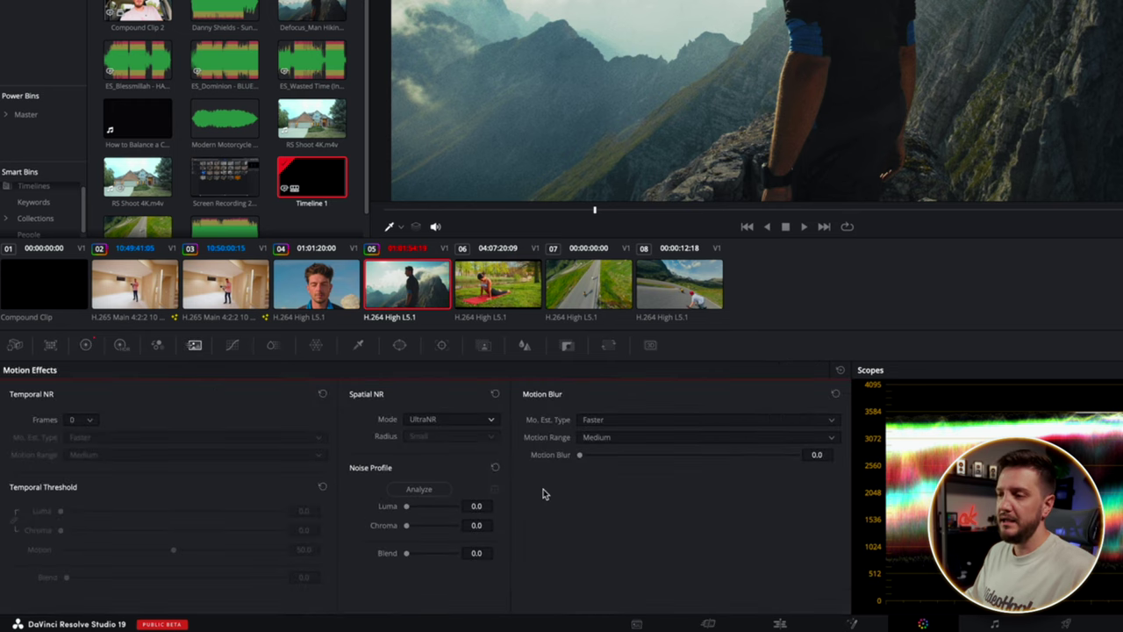
{"action": "left_click", "coordinate": [433, 491]}
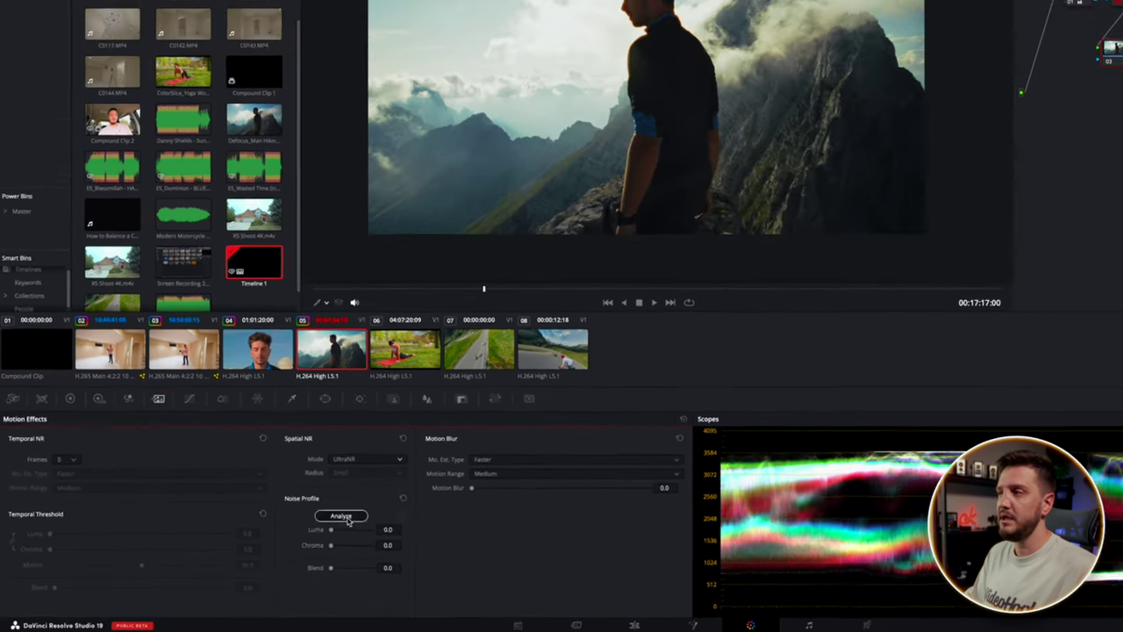
{"action": "left_click", "coordinate": [416, 498]}
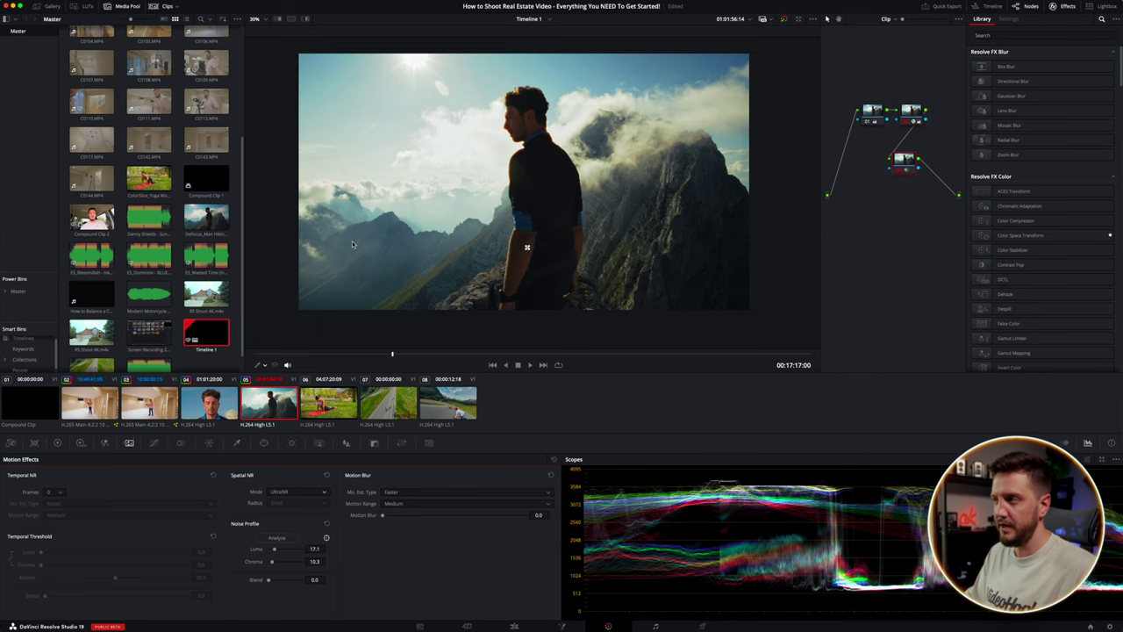
- Examine the mountain detail up close in the viewer to judge the noise reduction, and return to the full frame
{"action": "scroll", "coordinate": [352, 240], "scroll_direction": "up", "scroll_amount": 5}
{"action": "left_click_drag", "start_coordinate": [570, 254], "coordinate": [592, 149]}
{"action": "scroll", "coordinate": [600, 185], "scroll_direction": "up", "scroll_amount": 2}
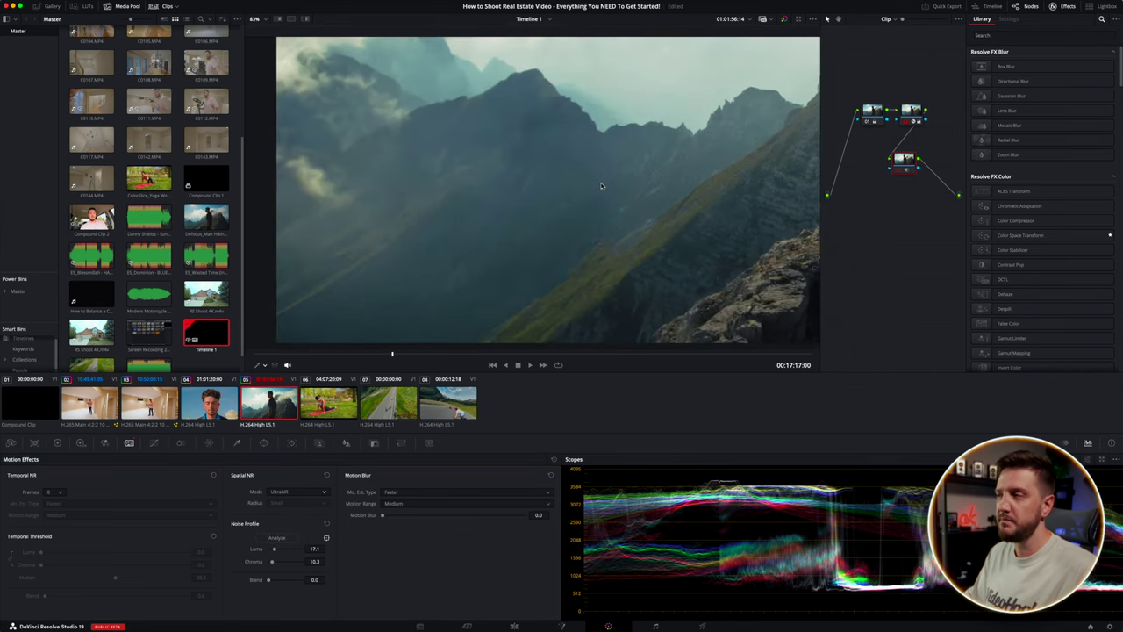
{"action": "scroll", "coordinate": [600, 186], "scroll_direction": "down", "scroll_amount": 6}
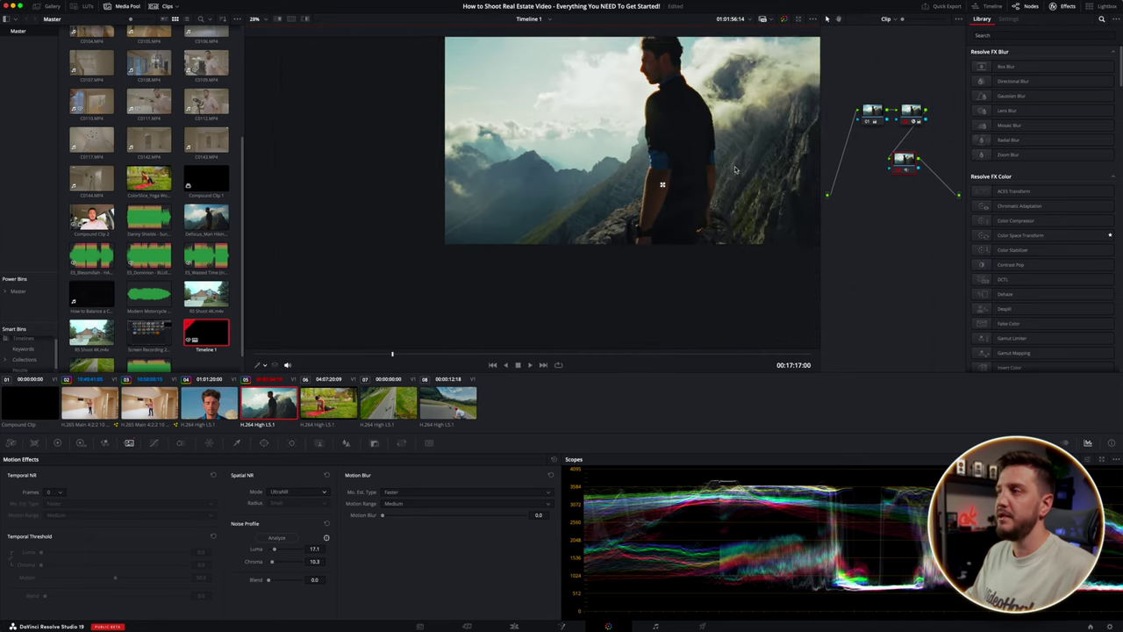
{"action": "scroll", "coordinate": [735, 169], "scroll_direction": "down", "scroll_amount": 1}
{"action": "left_click_drag", "start_coordinate": [735, 169], "coordinate": [628, 231]}
{"action": "scroll", "coordinate": [628, 231], "scroll_direction": "up", "scroll_amount": 2}
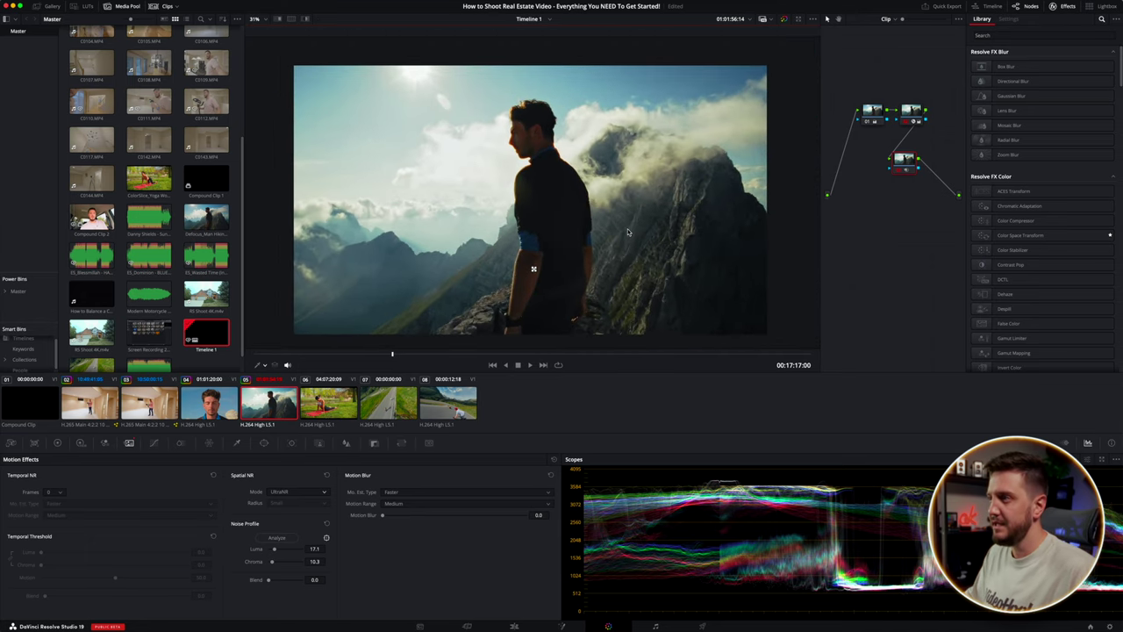
{"action": "scroll", "coordinate": [627, 233], "scroll_direction": "up", "scroll_amount": 2}
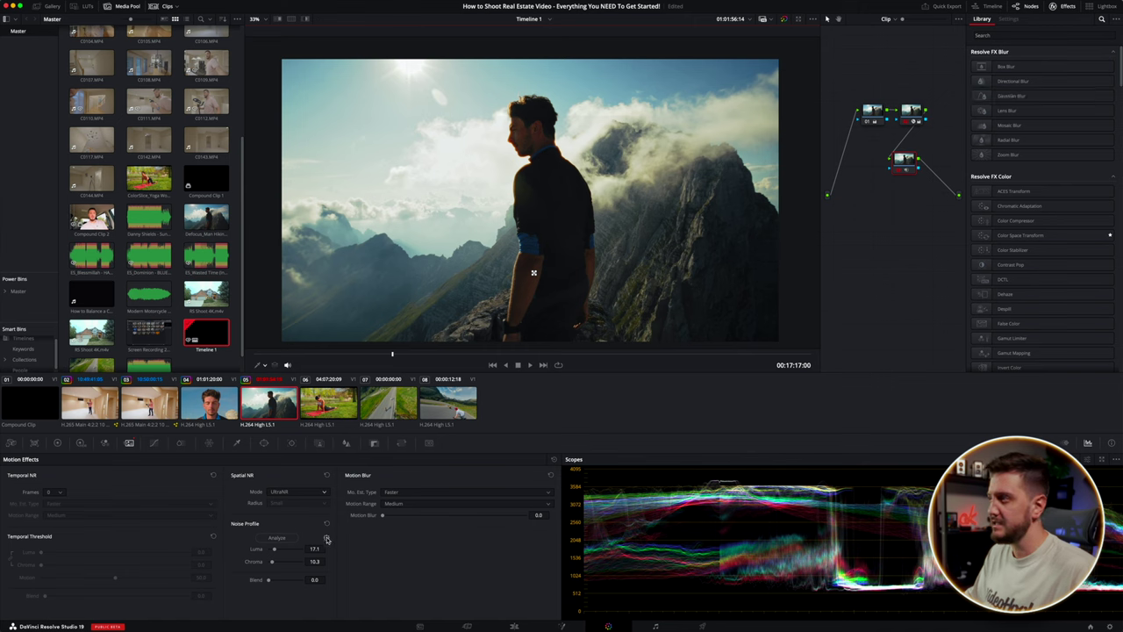
- Raise the noise profile's Luma to 23.0, Chroma to 24.1 and Blend to 23.0, and try repositioning the noise sample box
{"action": "left_click_drag", "start_coordinate": [273, 550], "coordinate": [276, 551]}
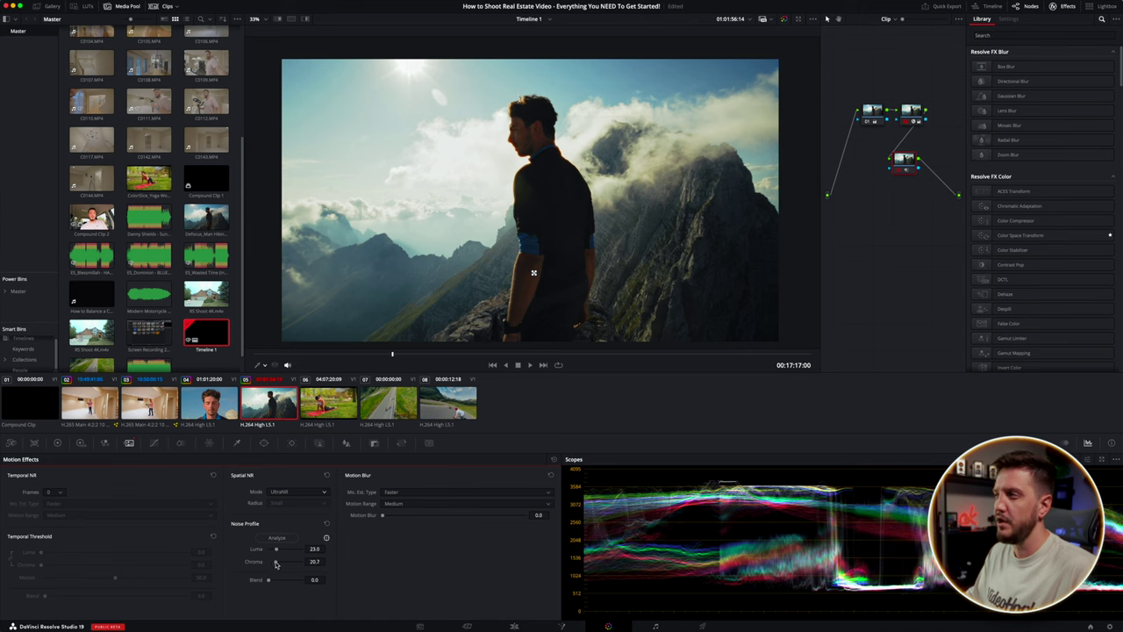
{"action": "left_click_drag", "start_coordinate": [275, 563], "coordinate": [277, 563]}
{"action": "left_click_drag", "start_coordinate": [269, 580], "coordinate": [276, 580]}
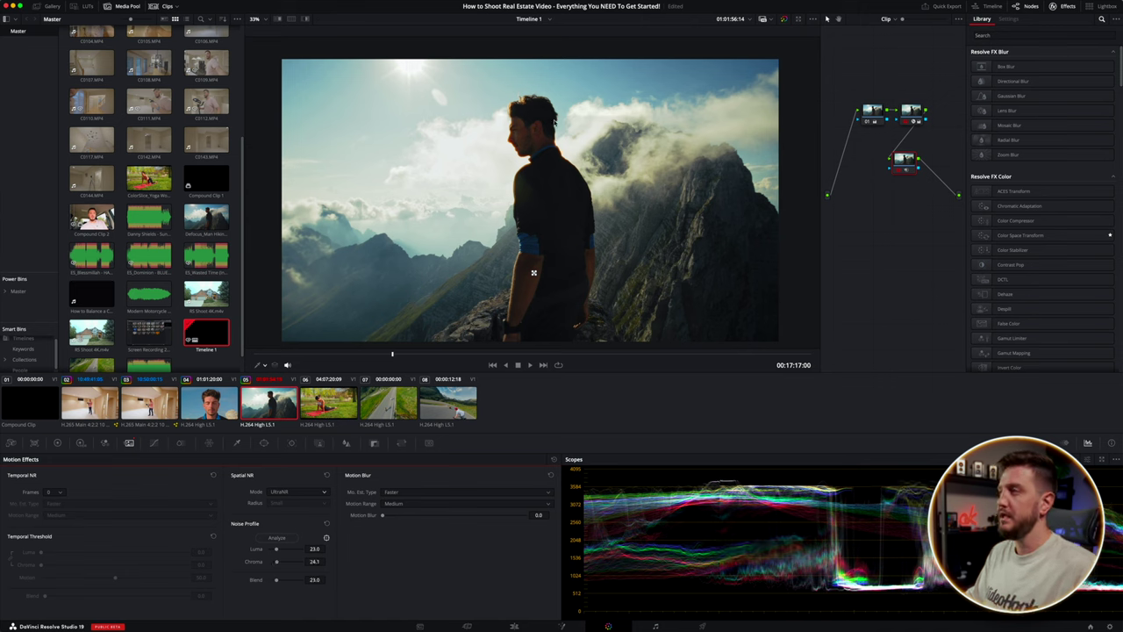
{"action": "mouse_move", "coordinate": [534, 274]}
{"action": "left_mouse_down"}
{"action": "mouse_move", "coordinate": [536, 163]}
{"action": "mouse_move", "coordinate": [556, 200]}
{"action": "mouse_move", "coordinate": [543, 262]}
{"action": "left_mouse_up"}
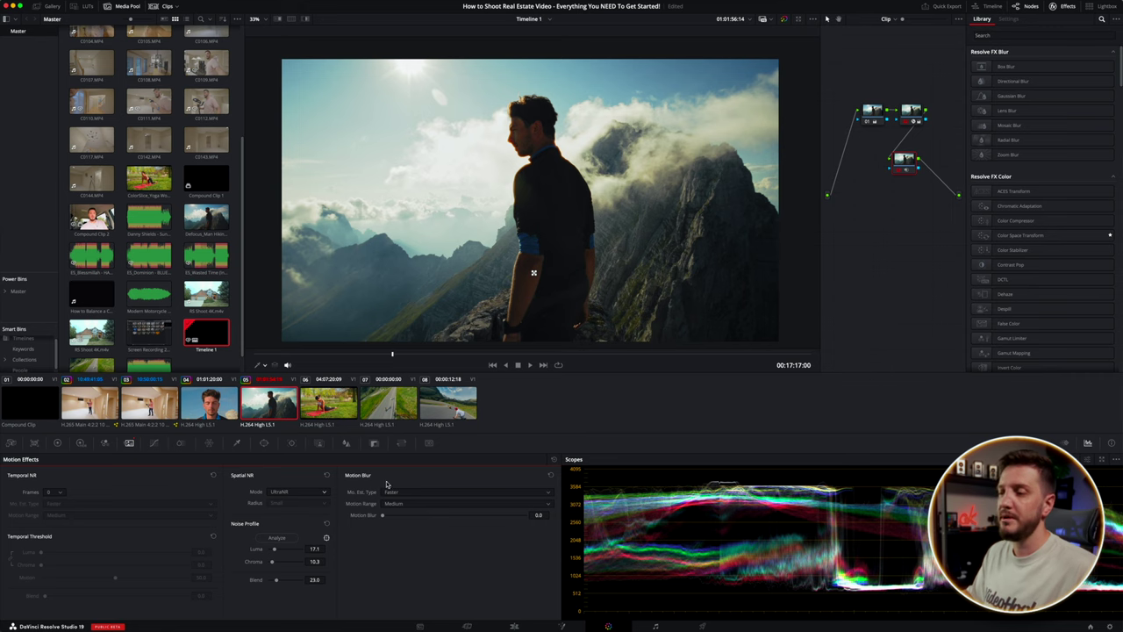
- Switch to the Edit page and bring the close-up clip of the man opening his eyes into view at 17:14:01
{"action": "left_click", "coordinate": [514, 625]}
{"action": "left_click", "coordinate": [595, 469]}
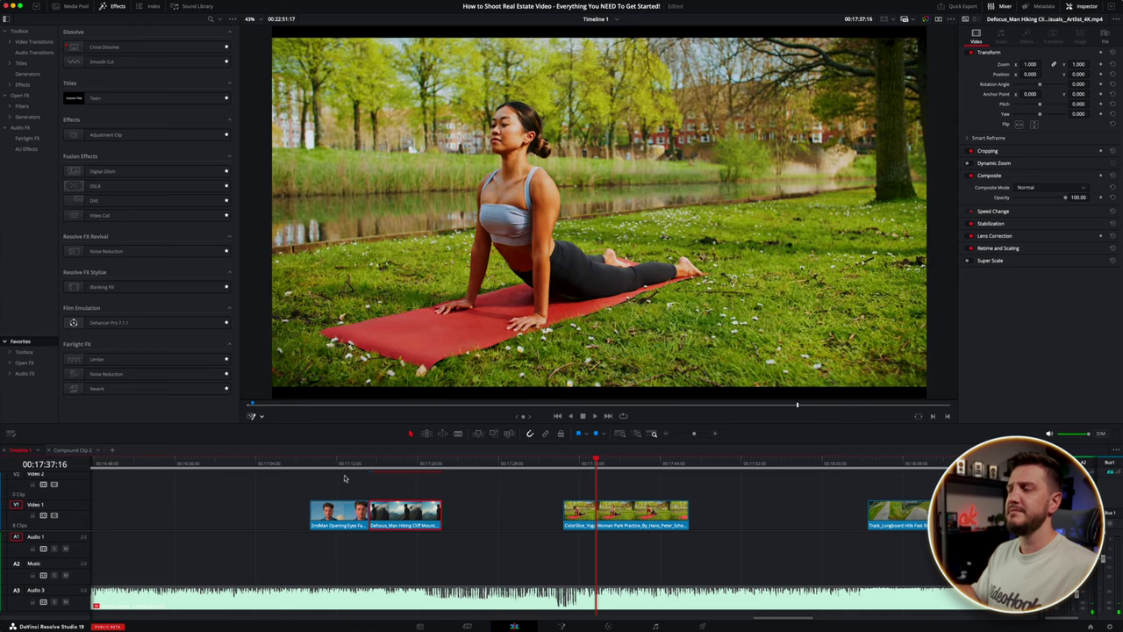
{"action": "mouse_move", "coordinate": [343, 468]}
{"action": "left_mouse_down"}
{"action": "mouse_move", "coordinate": [328, 469]}
{"action": "mouse_move", "coordinate": [357, 471]}
{"action": "left_mouse_up"}
{"action": "left_click", "coordinate": [360, 524]}
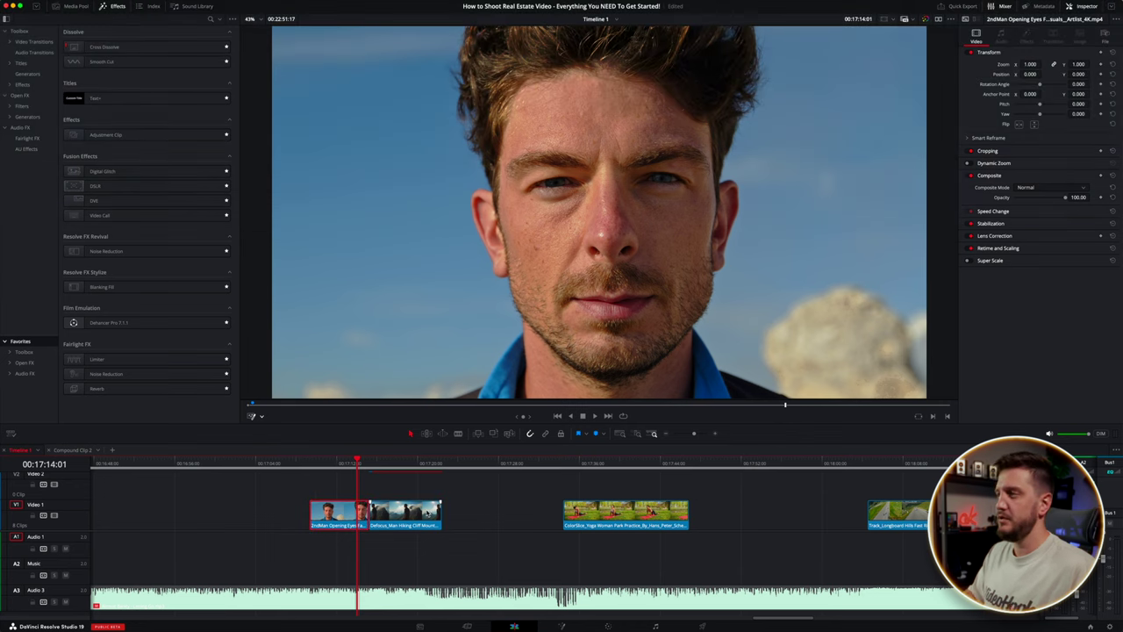
- Open the hiking clip on the Color page and delete the two nodes after its first node
{"action": "left_click", "coordinate": [428, 527]}
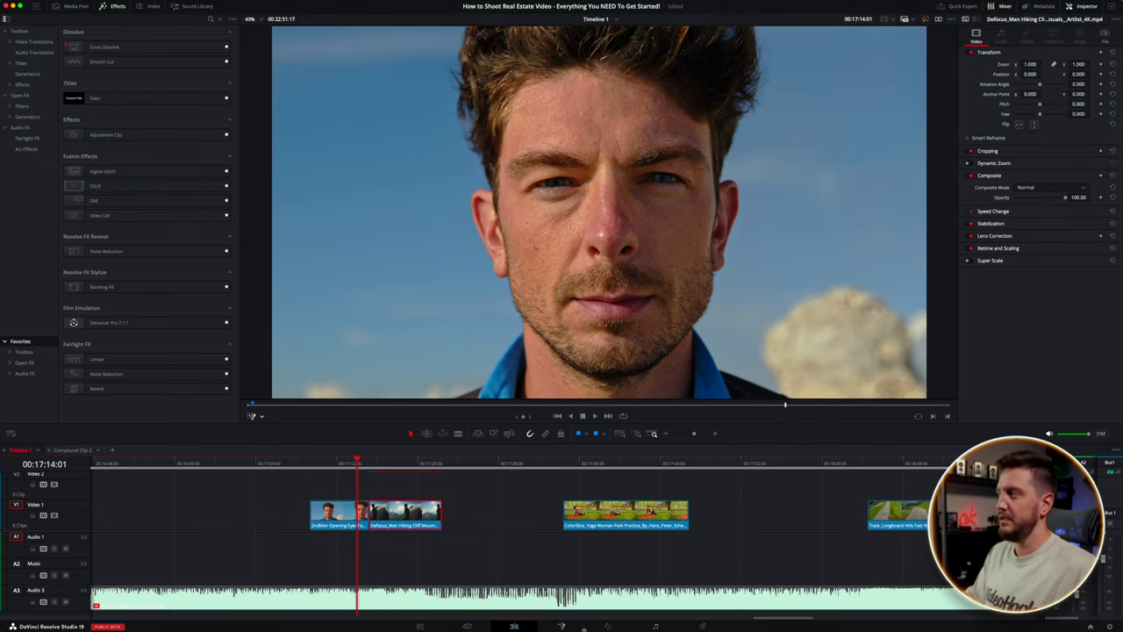
{"action": "left_click", "coordinate": [608, 626]}
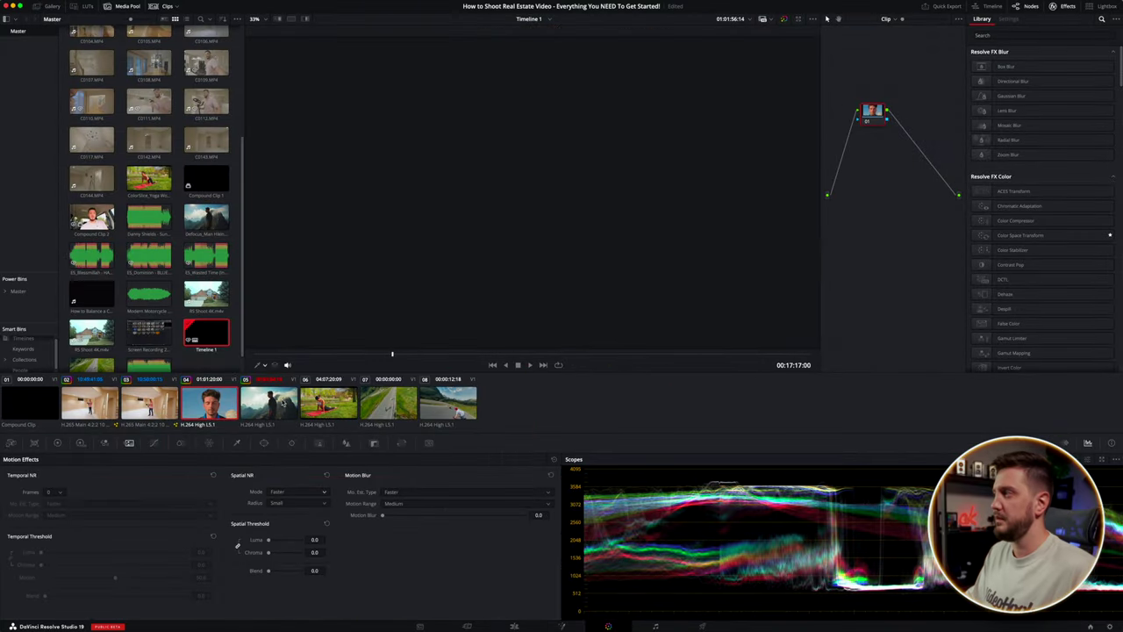
{"action": "left_click", "coordinate": [277, 408]}
{"action": "left_click_drag", "start_coordinate": [914, 193], "coordinate": [911, 100]}
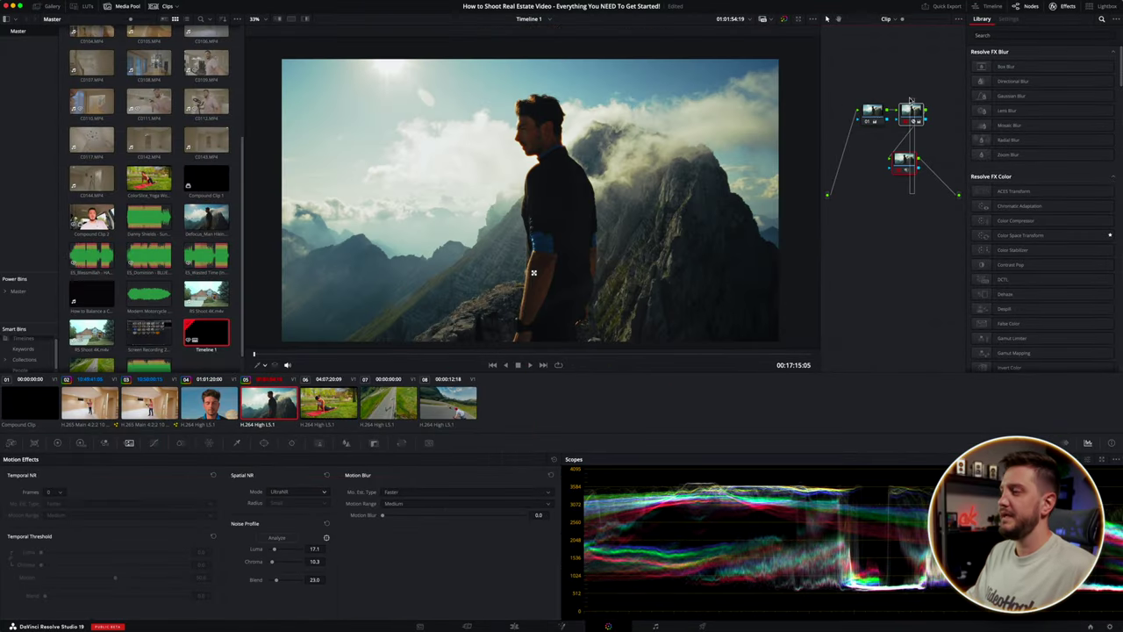
{"action": "key", "text": "BackSpace"}
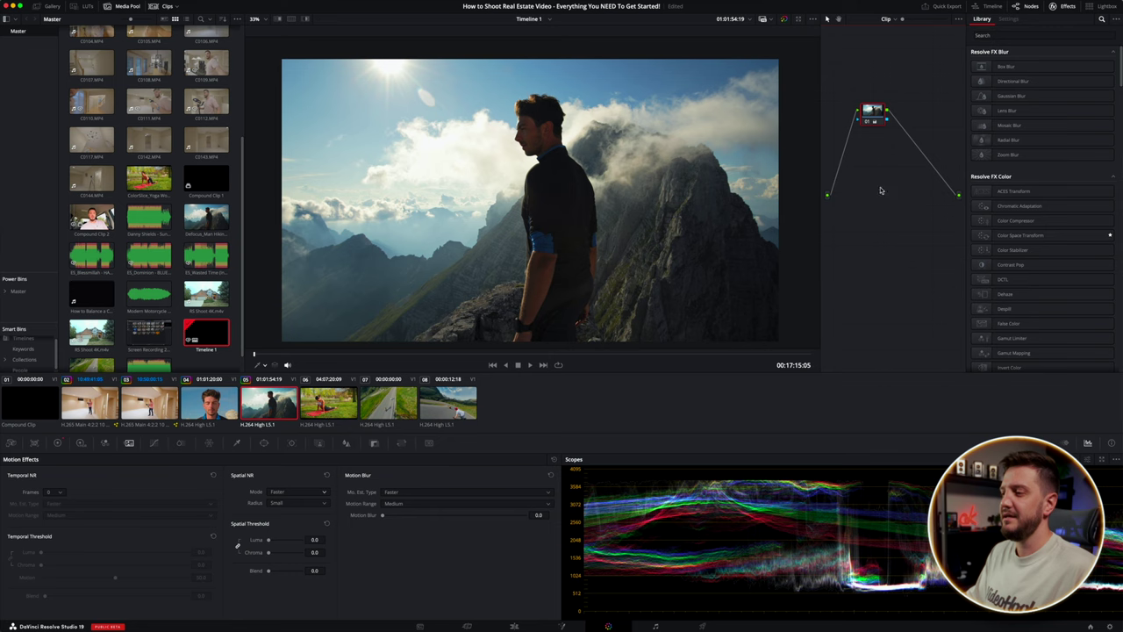
- Park the timeline at 17:13:02 on the clip of the man opening his eyes and open it on the Color page
{"action": "left_click", "coordinate": [511, 626]}
{"action": "left_click", "coordinate": [343, 465]}
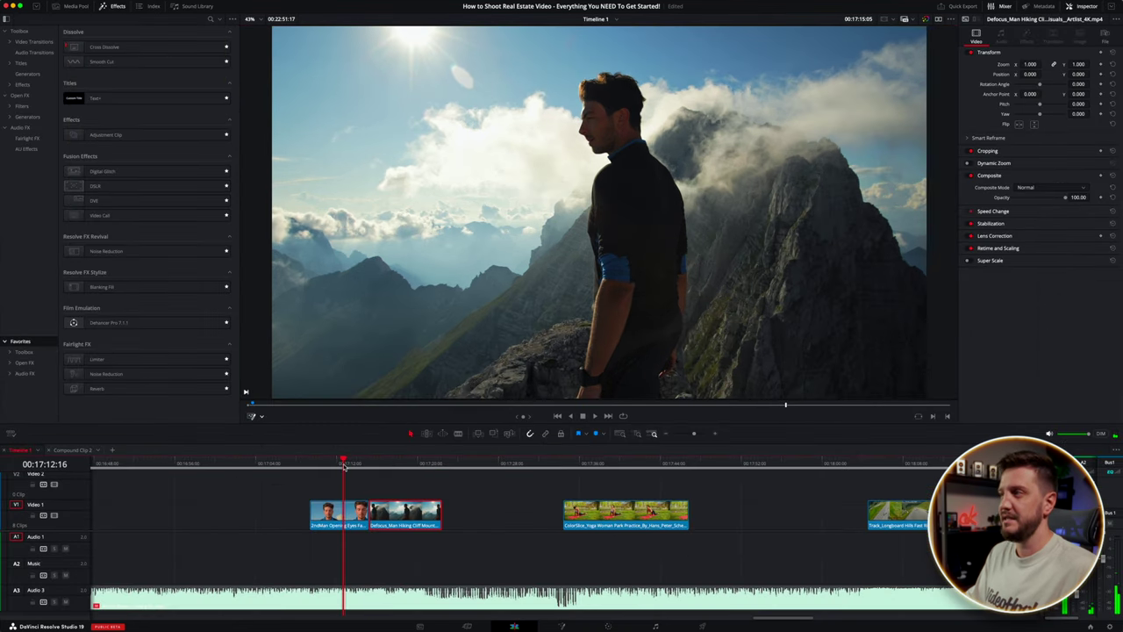
{"action": "key", "text": "space"}
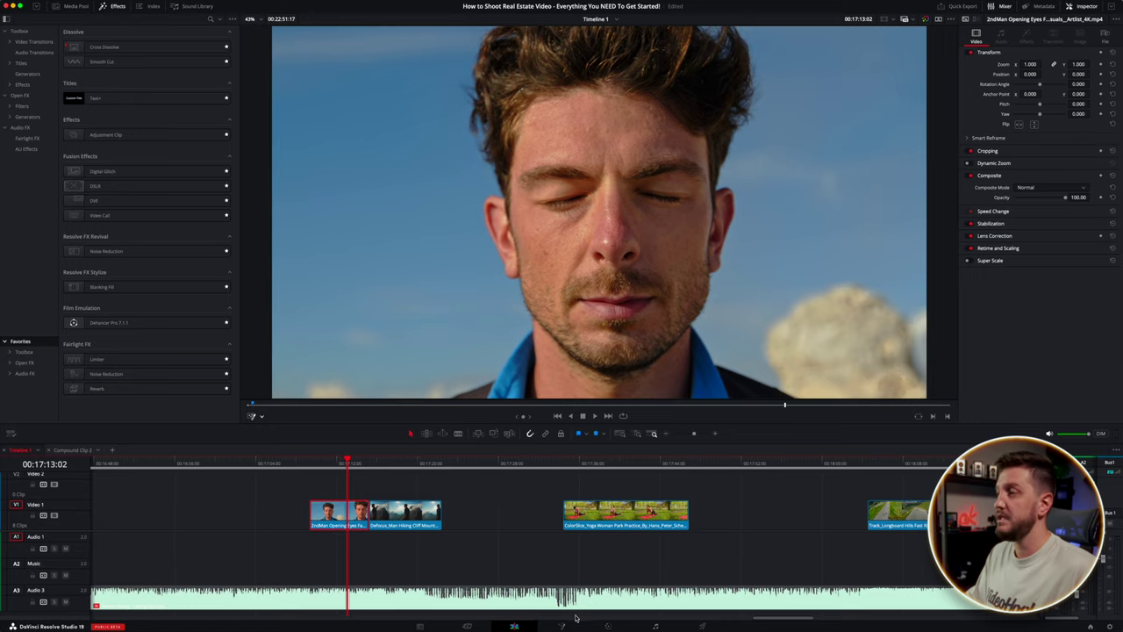
{"action": "left_click", "coordinate": [609, 626]}
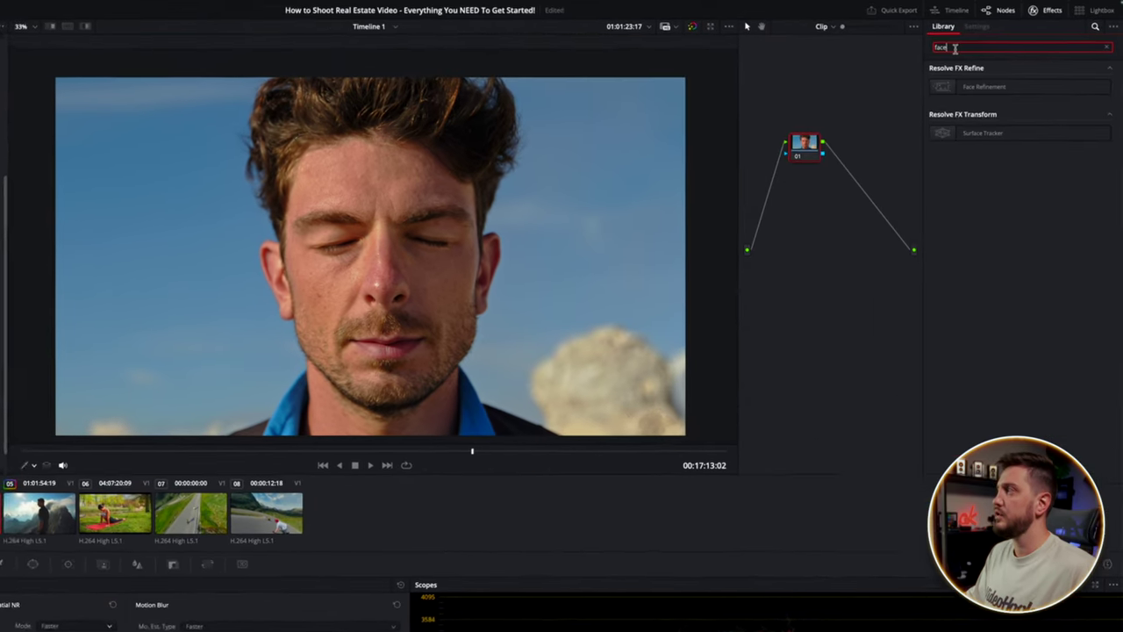
- Search the effects library for "face", apply Face Refinement to the clip's node and detect the face in the frame
{"action": "left_click_drag", "start_coordinate": [964, 91], "coordinate": [796, 152]}
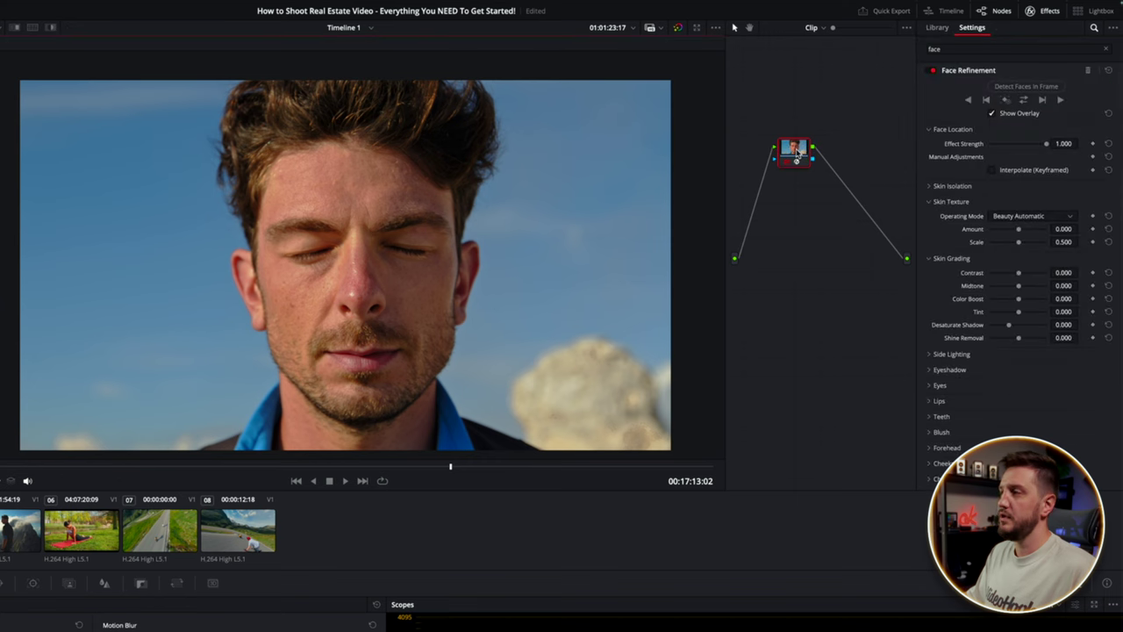
{"action": "left_click", "coordinate": [1016, 88]}
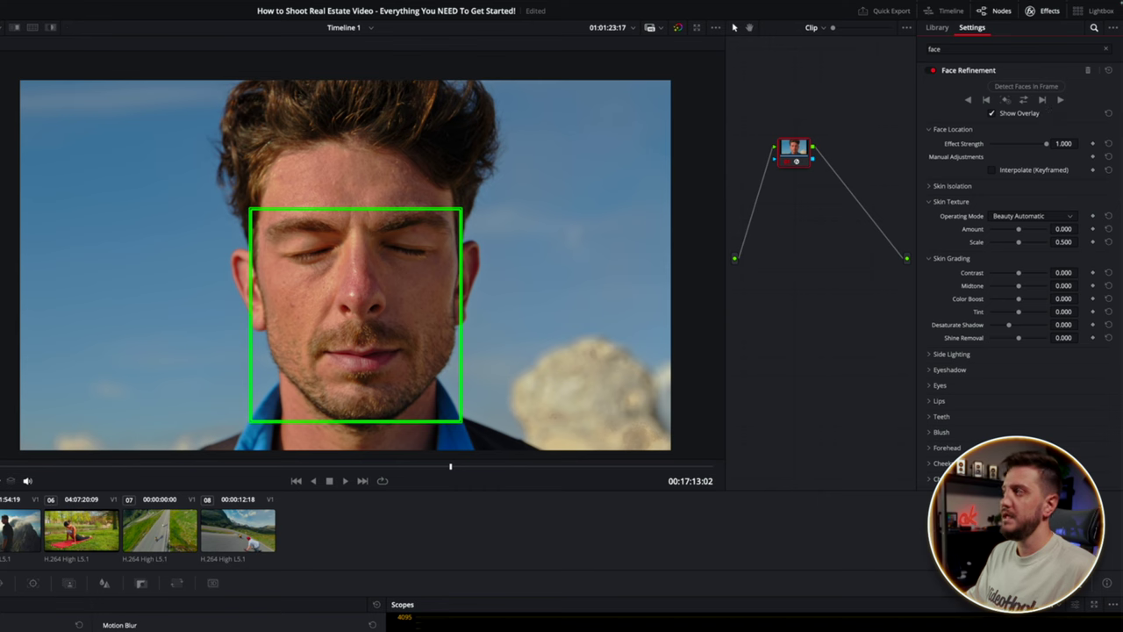
{"action": "left_click", "coordinate": [1025, 86]}
{"action": "left_click_drag", "start_coordinate": [979, 89], "coordinate": [797, 154]}
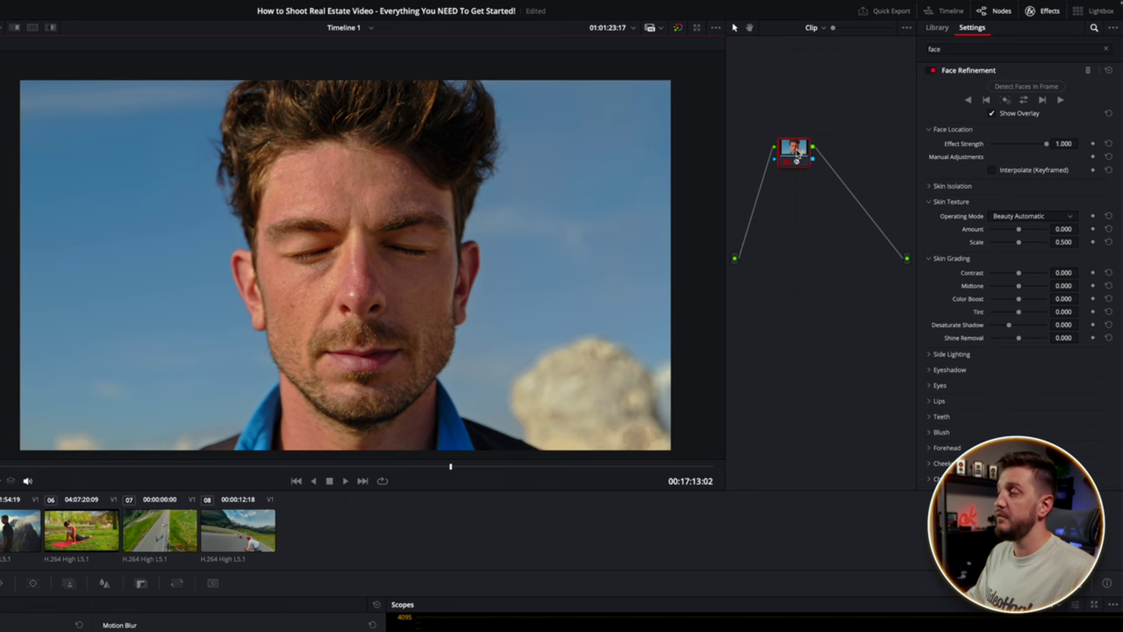
{"action": "left_click", "coordinate": [1017, 88]}
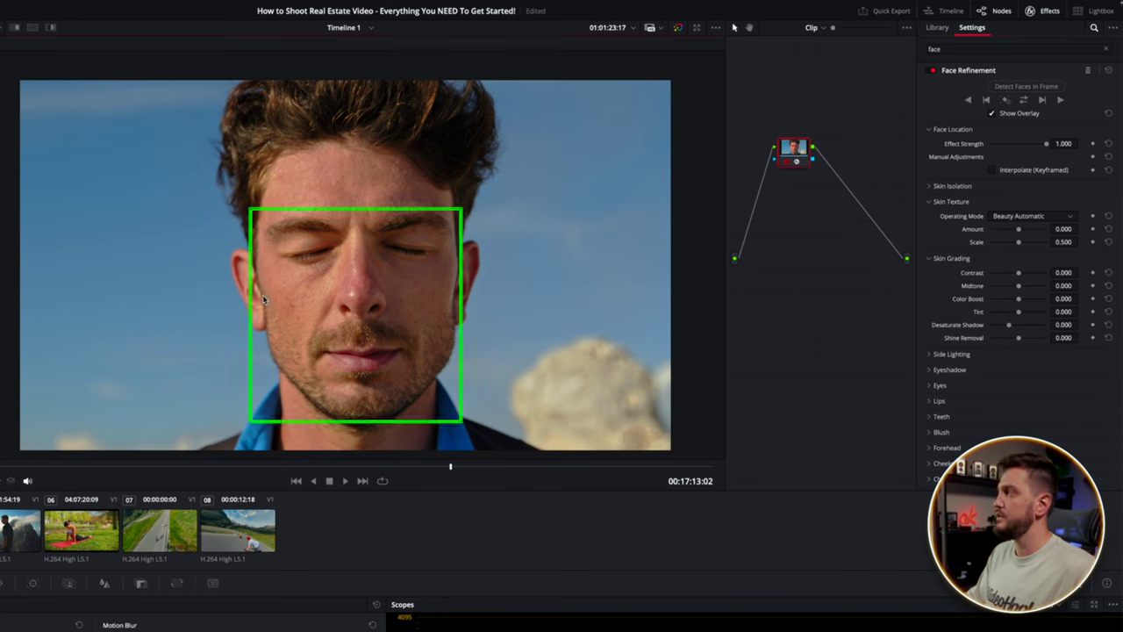
- Track the detected face in both directions and select the eyebrow outline above the closed eye for manual adjustment
{"action": "left_click", "coordinate": [1025, 101]}
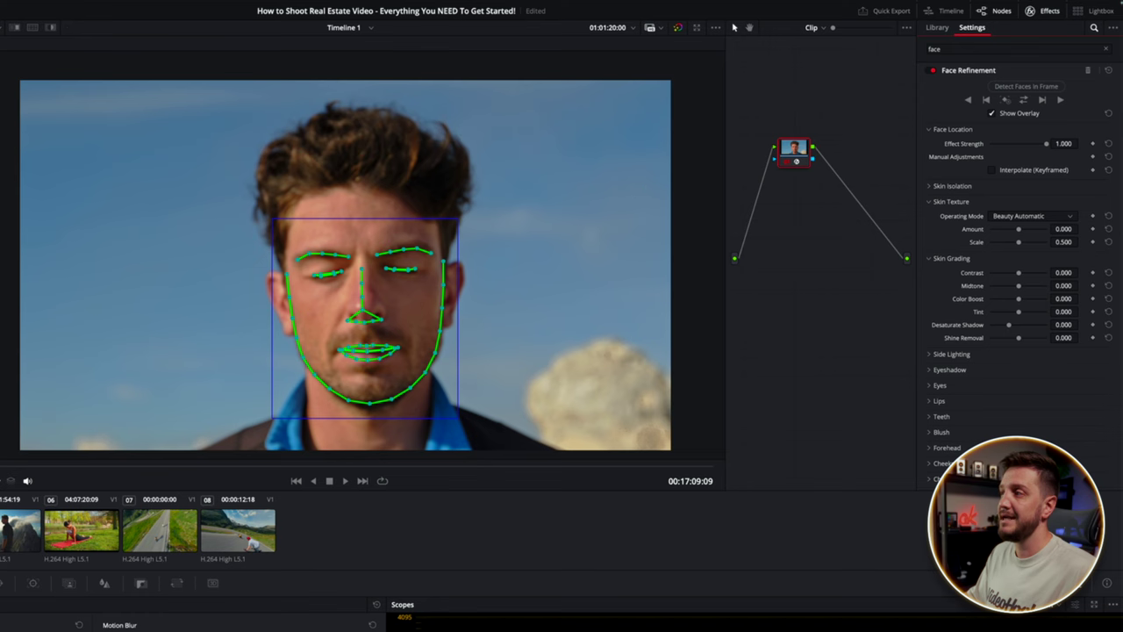
{"action": "scroll", "coordinate": [305, 284], "scroll_direction": "up", "scroll_amount": 2}
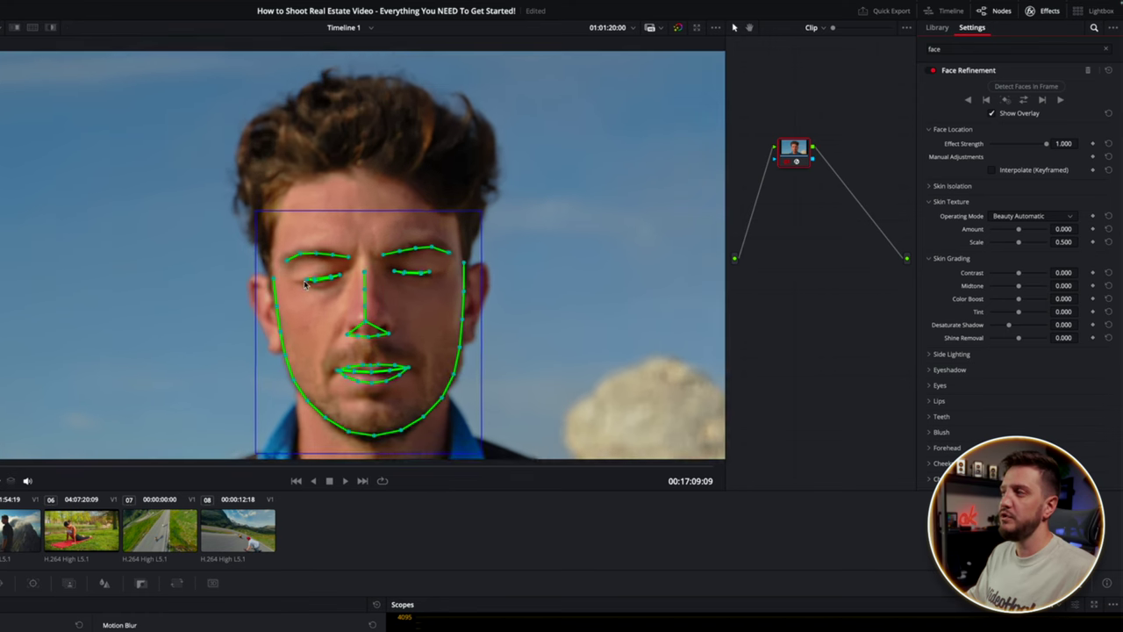
{"action": "scroll", "coordinate": [305, 283], "scroll_direction": "up", "scroll_amount": 1}
{"action": "left_click", "coordinate": [274, 265]}
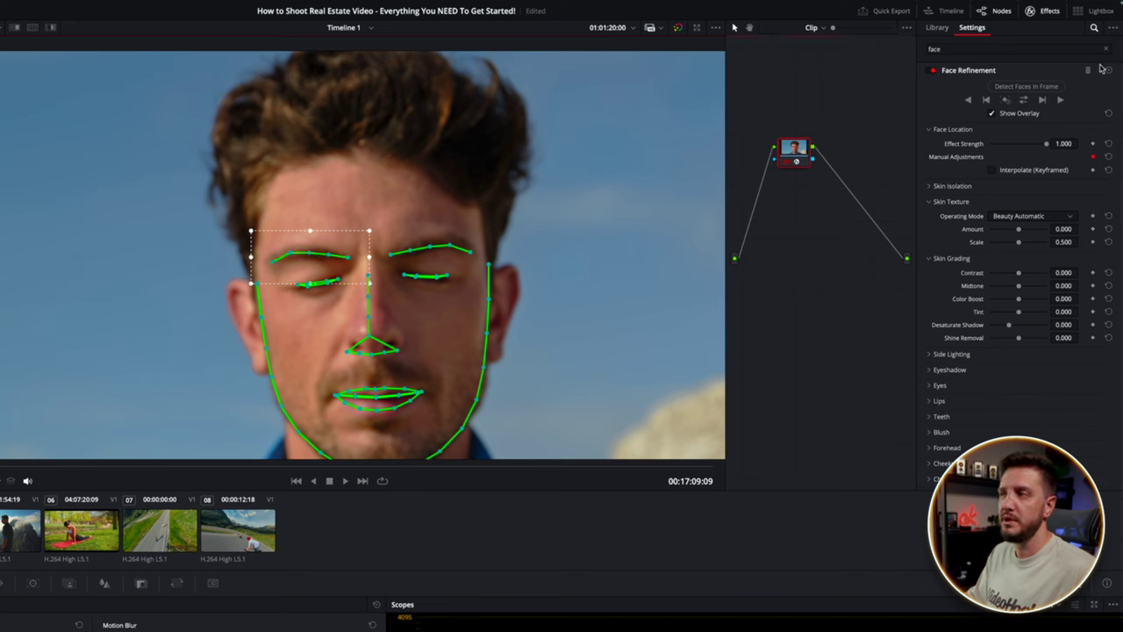
- Turn off Face Refinement's Show Overlay and frame the man's face in the viewer
{"action": "left_click", "coordinate": [992, 113]}
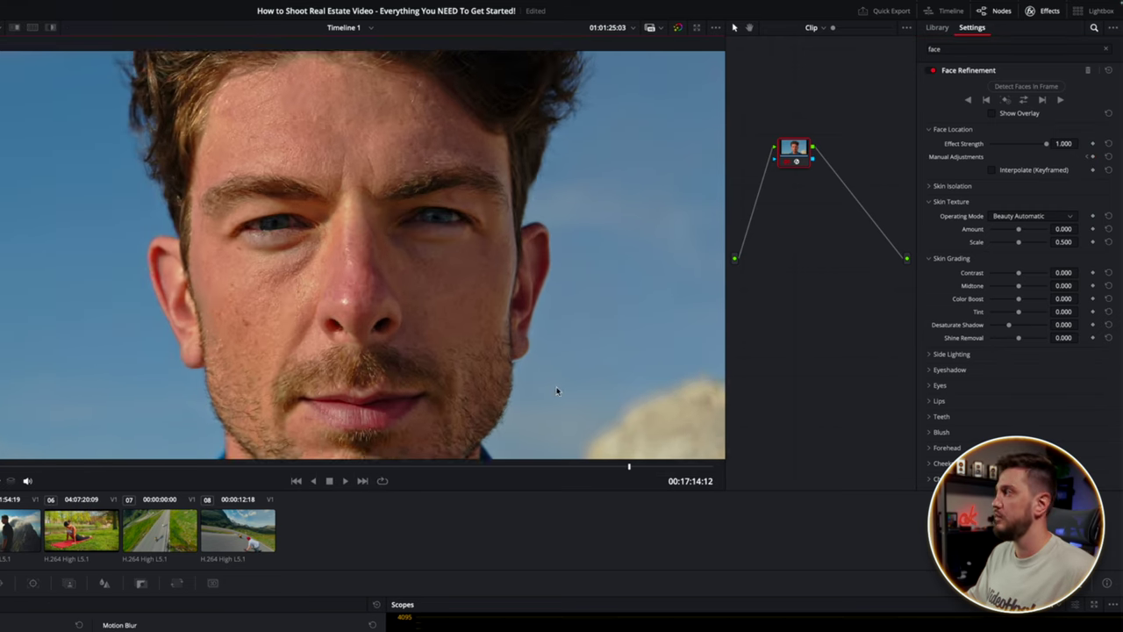
{"action": "scroll", "coordinate": [555, 387], "scroll_direction": "down", "scroll_amount": 3}
{"action": "left_click_drag", "start_coordinate": [551, 372], "coordinate": [543, 350]}
{"action": "scroll", "coordinate": [541, 355], "scroll_direction": "up", "scroll_amount": 4}
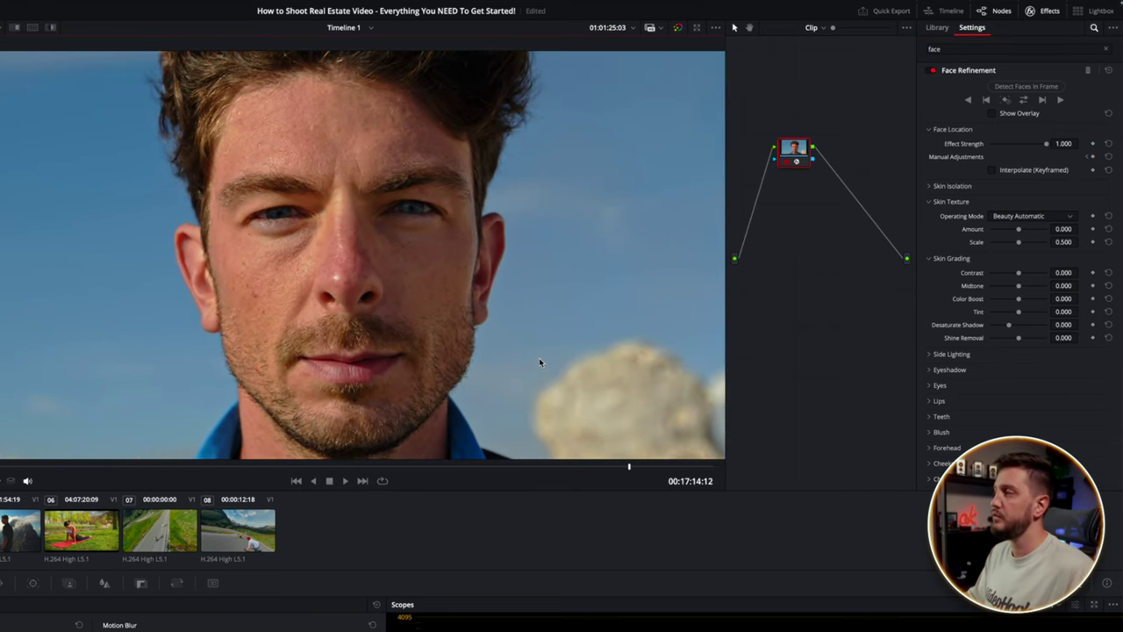
- Show the Skin Isolation mask and set its Shadow Range to 0.014
{"action": "left_click", "coordinate": [988, 185]}
{"action": "left_click", "coordinate": [992, 201]}
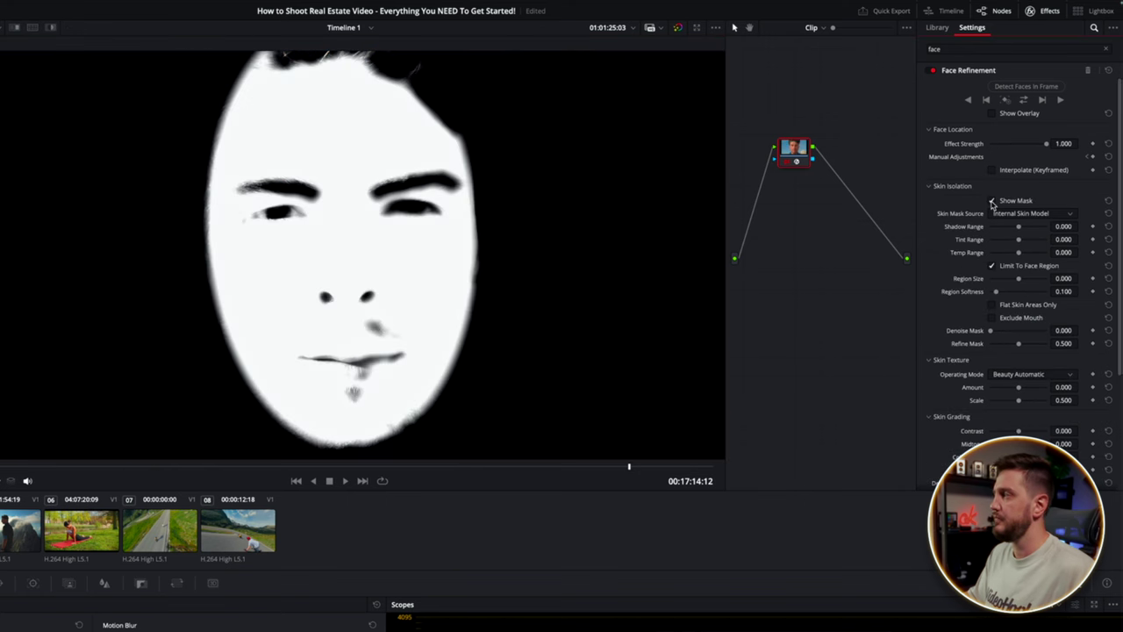
{"action": "left_click_drag", "start_coordinate": [1018, 227], "coordinate": [1019, 230]}
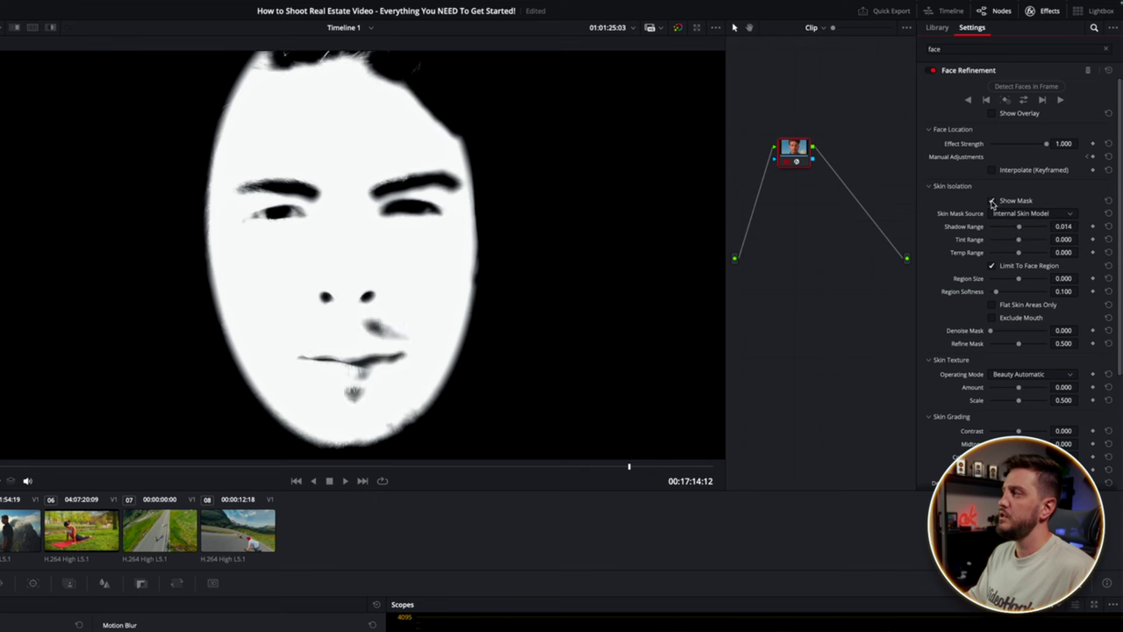
- Turn off Show Mask and collapse the Skin Isolation settings
{"action": "left_click", "coordinate": [929, 186]}
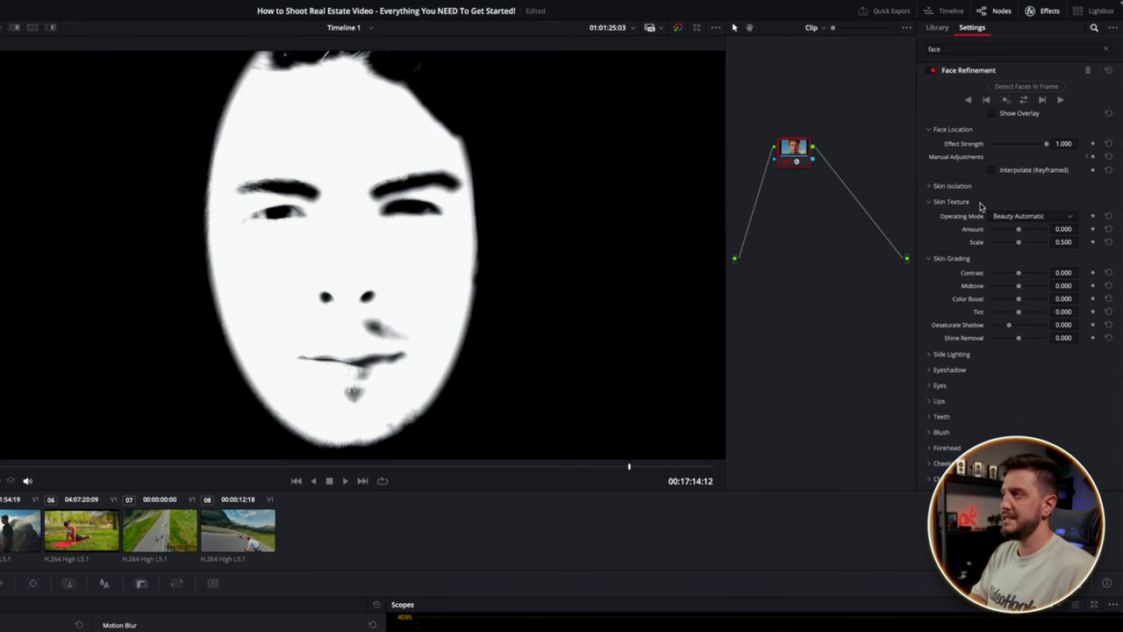
{"action": "left_click", "coordinate": [926, 188]}
{"action": "left_click", "coordinate": [990, 201]}
{"action": "left_click", "coordinate": [928, 186]}
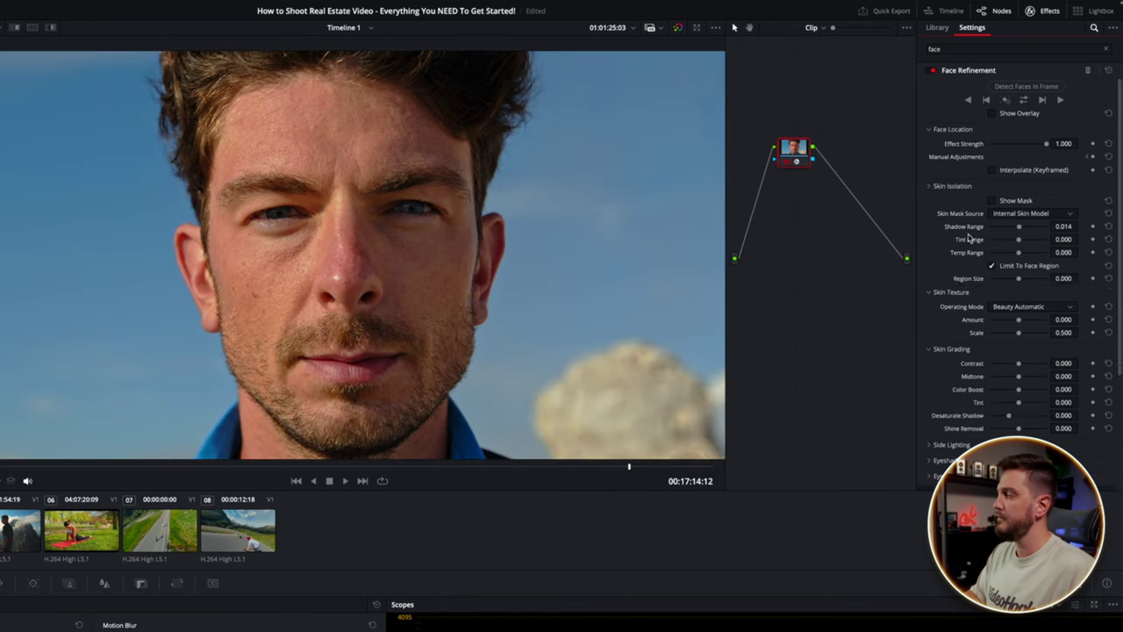
- Set the Skin Texture Amount to 0.729 and Scale to 0.596 in Face Refinement
{"action": "left_click_drag", "start_coordinate": [1020, 230], "coordinate": [989, 229]}
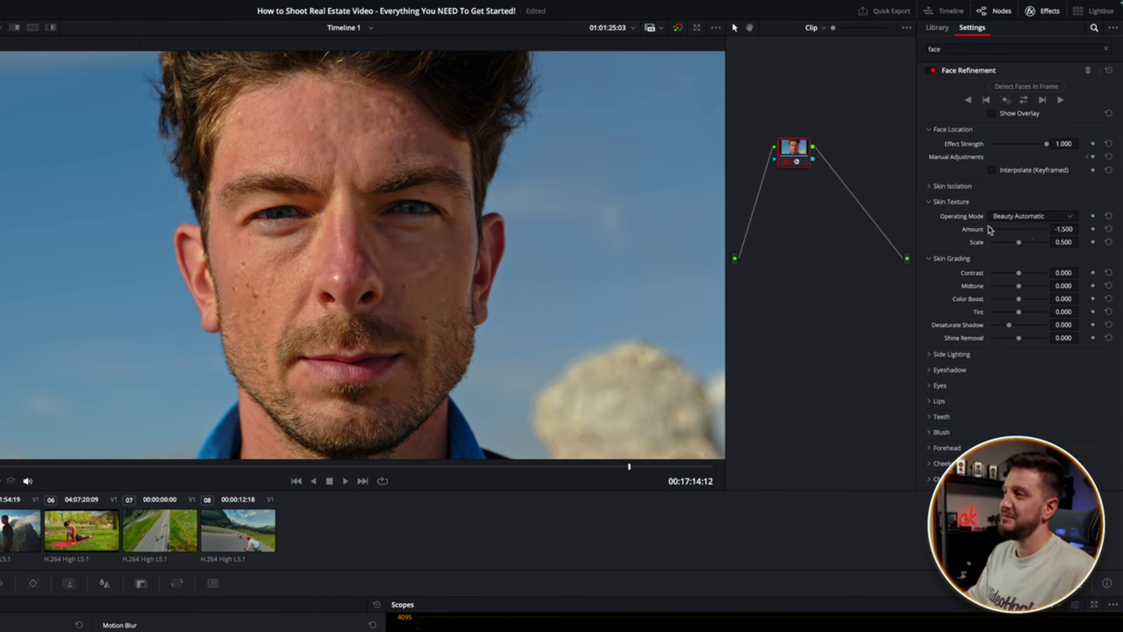
{"action": "left_click_drag", "start_coordinate": [989, 229], "coordinate": [1023, 229]}
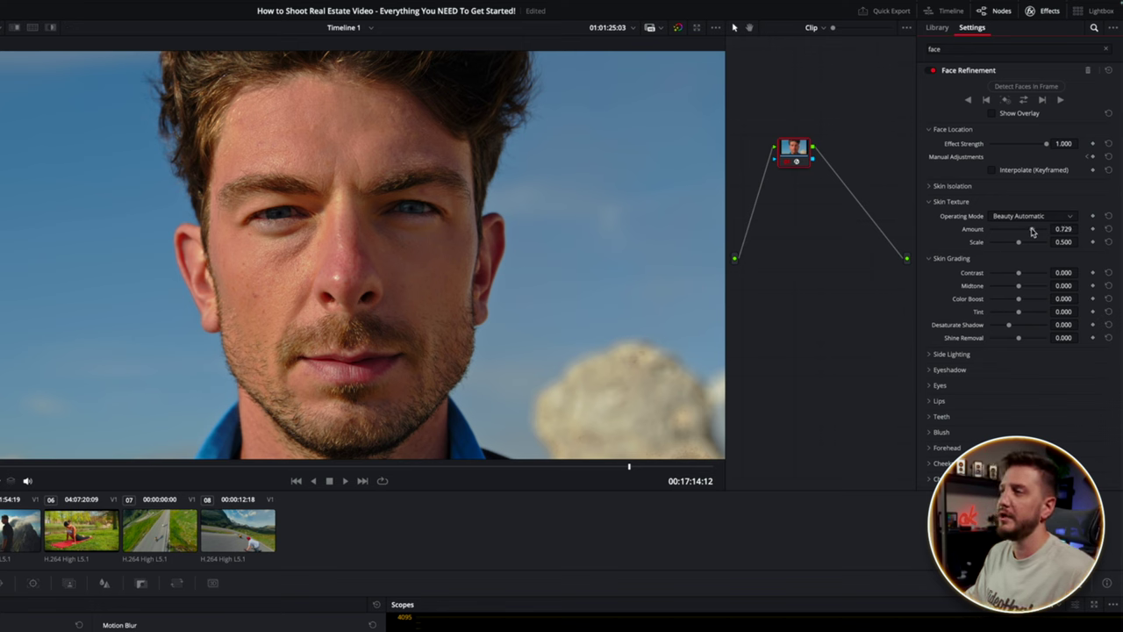
{"action": "mouse_move", "coordinate": [1021, 247]}
{"action": "left_mouse_down"}
{"action": "mouse_move", "coordinate": [1034, 245]}
{"action": "mouse_move", "coordinate": [1007, 241]}
{"action": "mouse_move", "coordinate": [1023, 239]}
{"action": "left_mouse_up"}
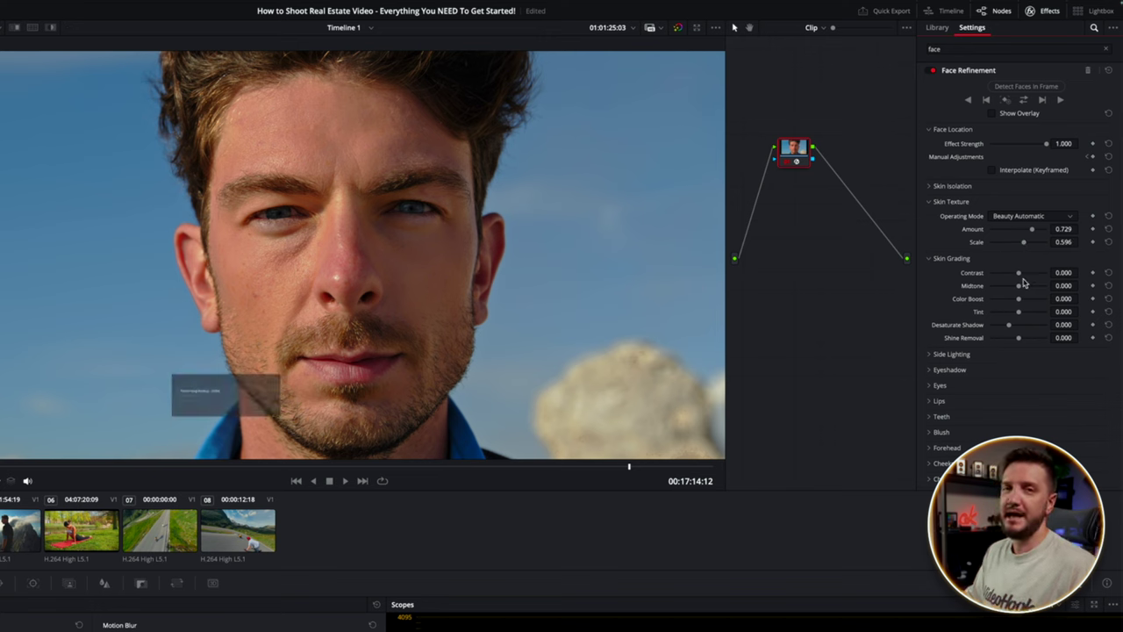
- Set the Skin Grading Contrast to -0.321 and compare the face with Face Refinement off and on
{"action": "left_click_drag", "start_coordinate": [1018, 277], "coordinate": [1023, 240]}
{"action": "double_click", "coordinate": [1008, 275]}
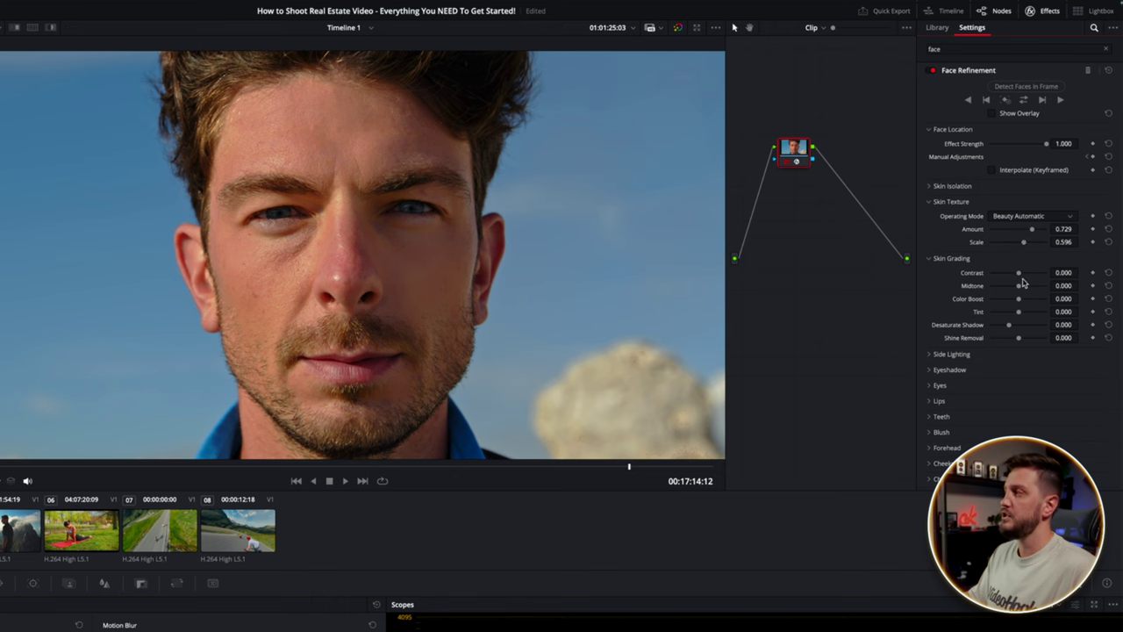
{"action": "left_click_drag", "start_coordinate": [1018, 275], "coordinate": [1008, 276]}
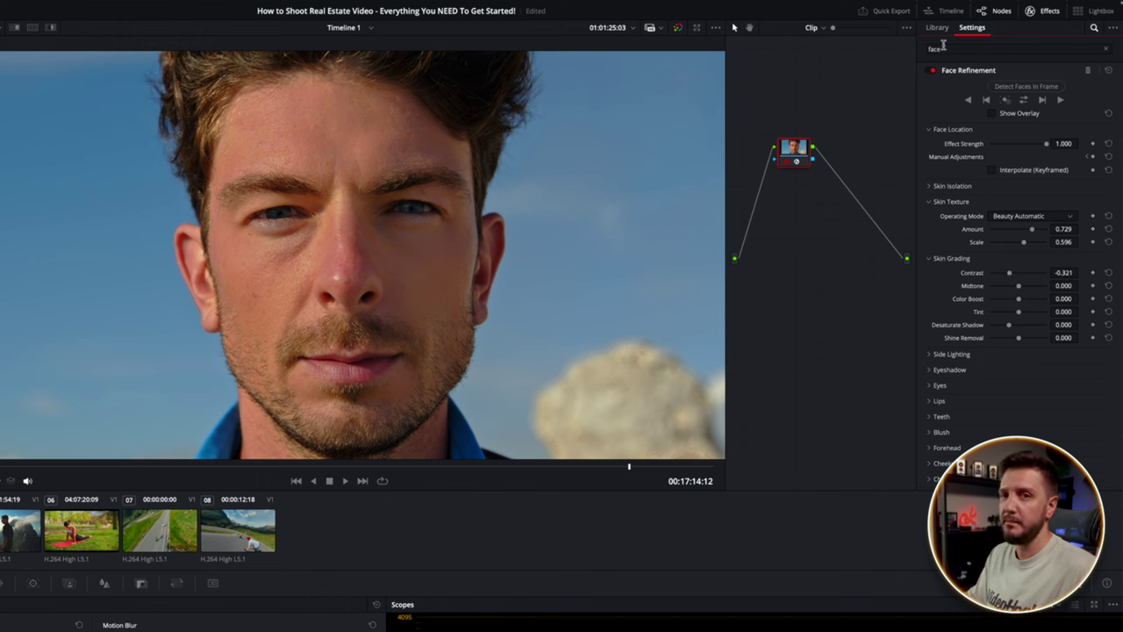
{"action": "left_click", "coordinate": [933, 71]}
{"action": "left_click", "coordinate": [933, 71]}
{"action": "left_click", "coordinate": [933, 71]}
{"action": "left_click", "coordinate": [933, 71]}
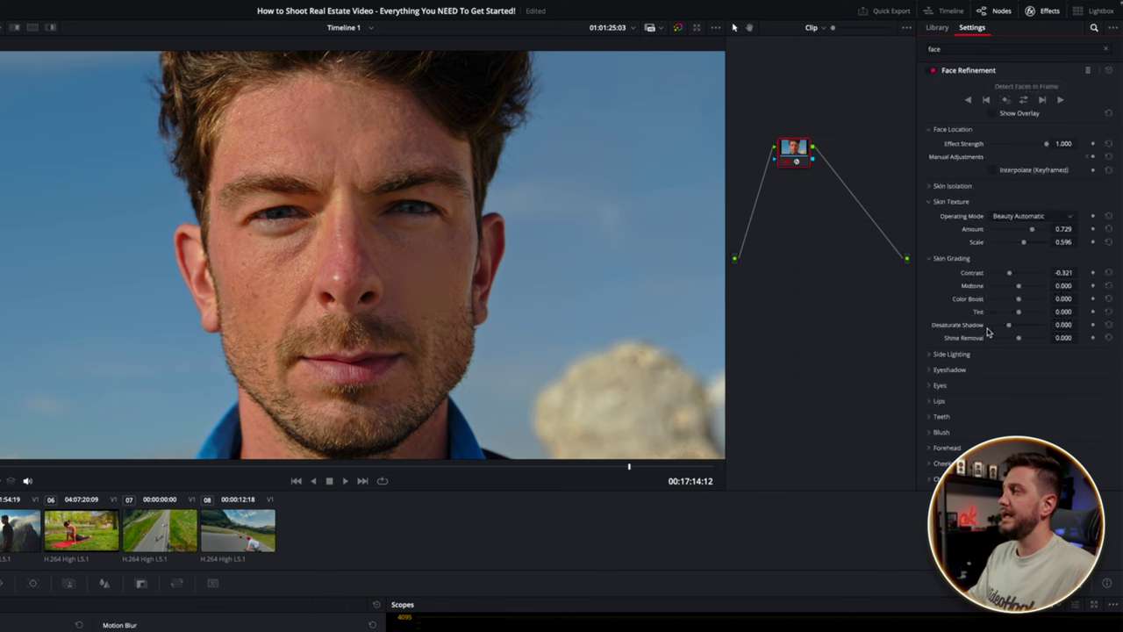
- Try small Color Boost changes in Skin Grading, set Tint to 0.083 and reset Color Boost
{"action": "mouse_move", "coordinate": [1018, 299]}
{"action": "left_mouse_down"}
{"action": "mouse_move", "coordinate": [1045, 302]}
{"action": "mouse_move", "coordinate": [1015, 303]}
{"action": "left_mouse_up"}
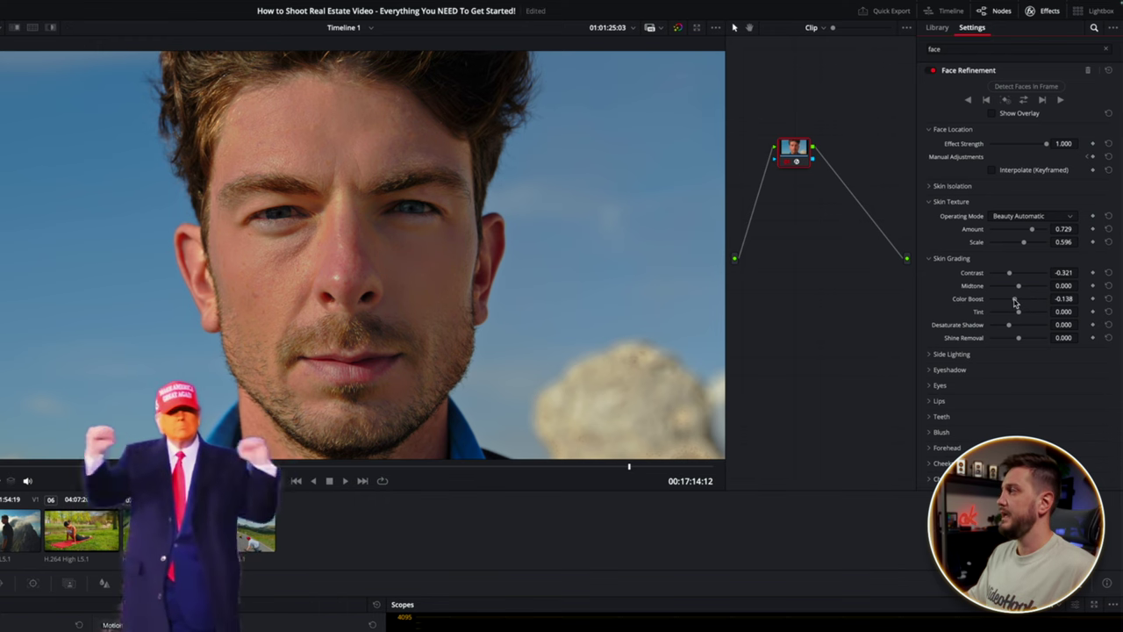
{"action": "left_click_drag", "start_coordinate": [1015, 303], "coordinate": [1019, 302]}
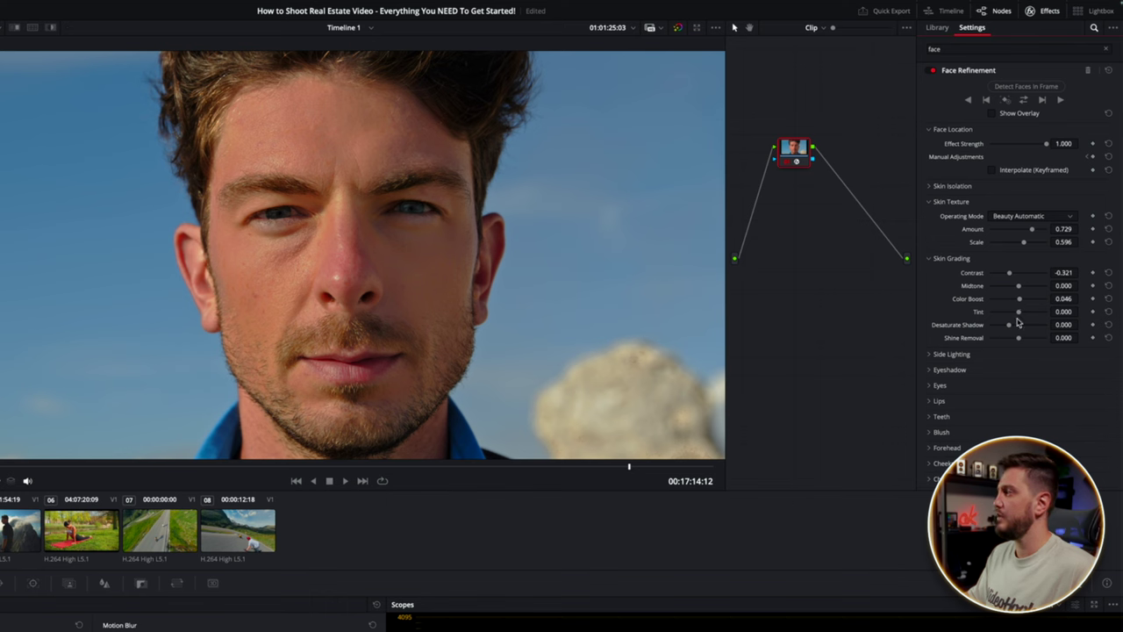
{"action": "mouse_move", "coordinate": [1018, 313]}
{"action": "left_mouse_down"}
{"action": "mouse_move", "coordinate": [1044, 317]}
{"action": "mouse_move", "coordinate": [1019, 313]}
{"action": "left_mouse_up"}
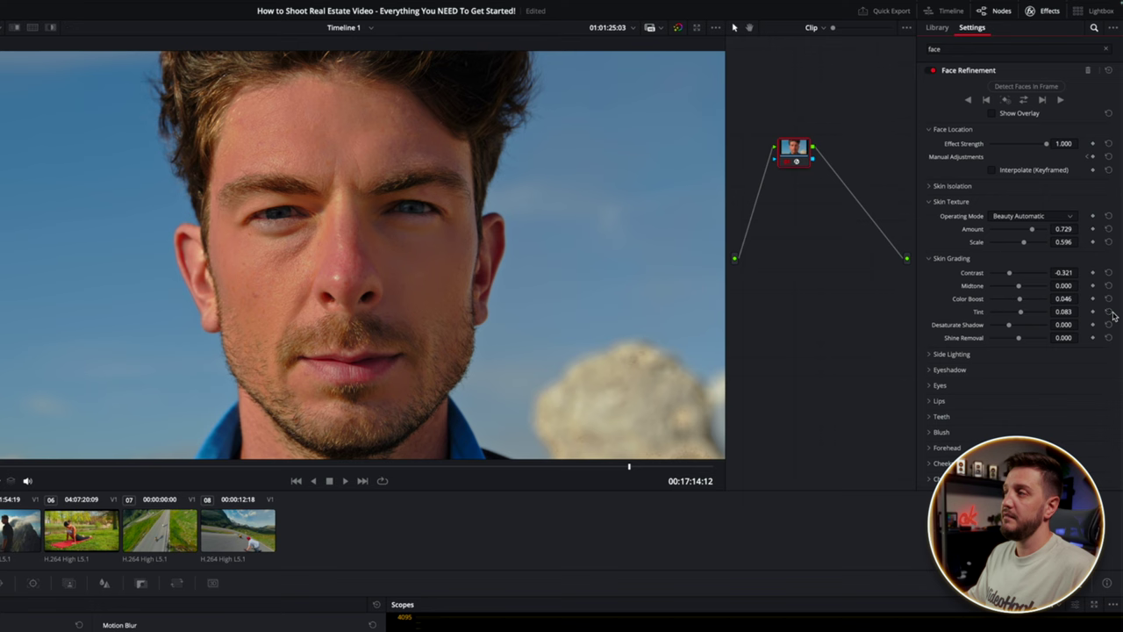
{"action": "left_click", "coordinate": [1107, 298]}
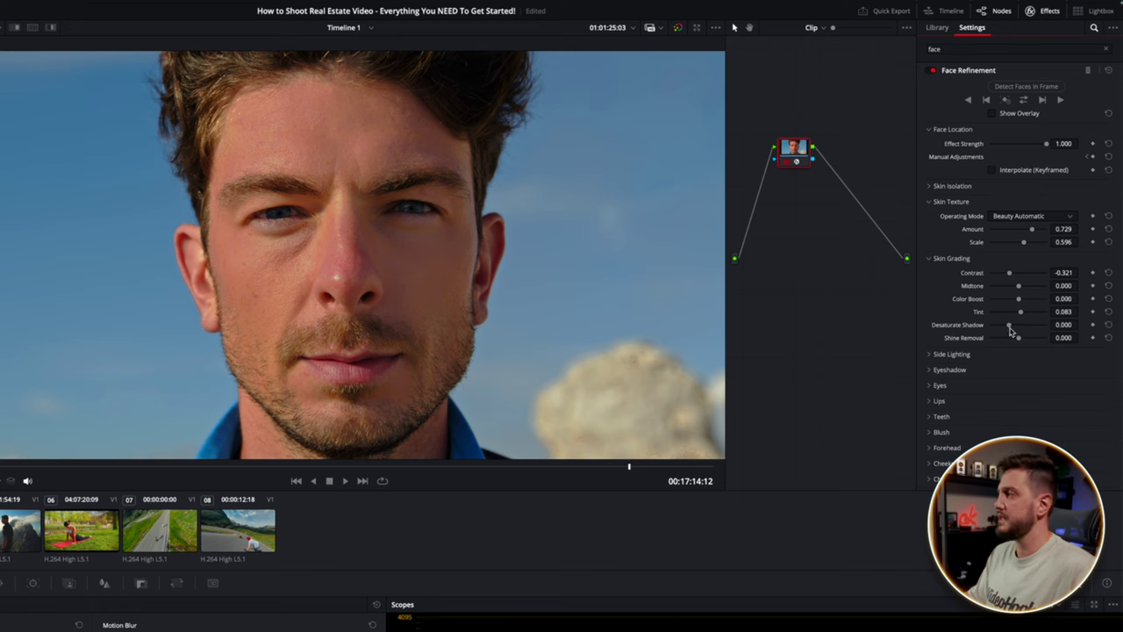
- Try the Skin Grading Desaturate Shadow at up to 1.000 and reset it
{"action": "left_click_drag", "start_coordinate": [1009, 325], "coordinate": [1027, 324]}
{"action": "mouse_move", "coordinate": [1032, 329]}
{"action": "left_mouse_down"}
{"action": "mouse_move", "coordinate": [1016, 327]}
{"action": "mouse_move", "coordinate": [1047, 327]}
{"action": "left_mouse_up"}
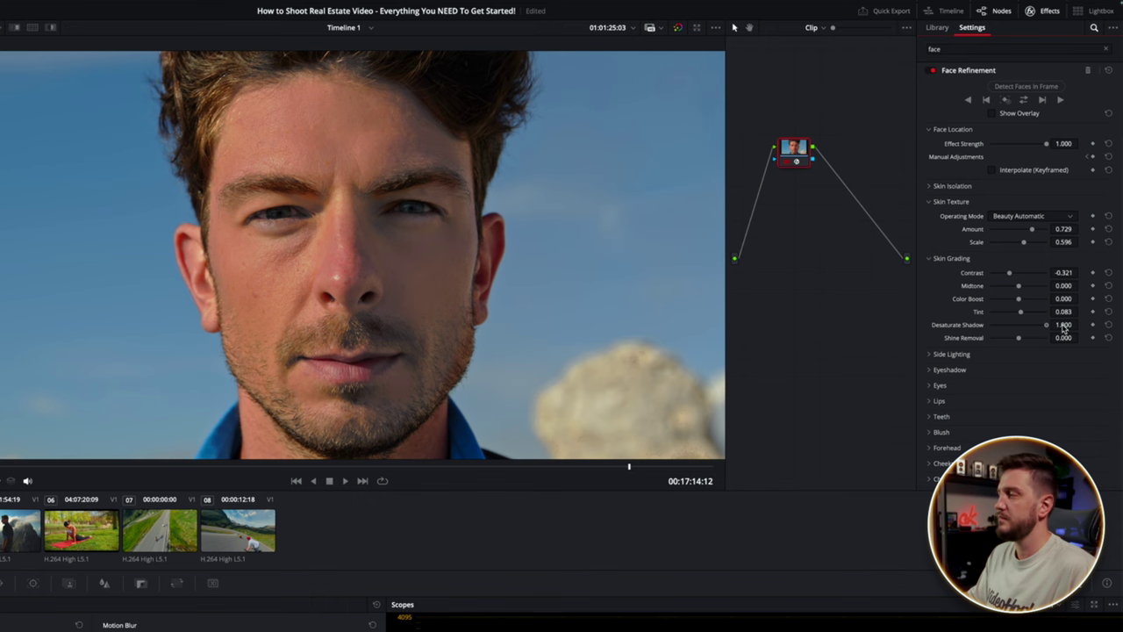
{"action": "left_click_drag", "start_coordinate": [1062, 327], "coordinate": [1028, 325]}
{"action": "left_click", "coordinate": [1108, 324]}
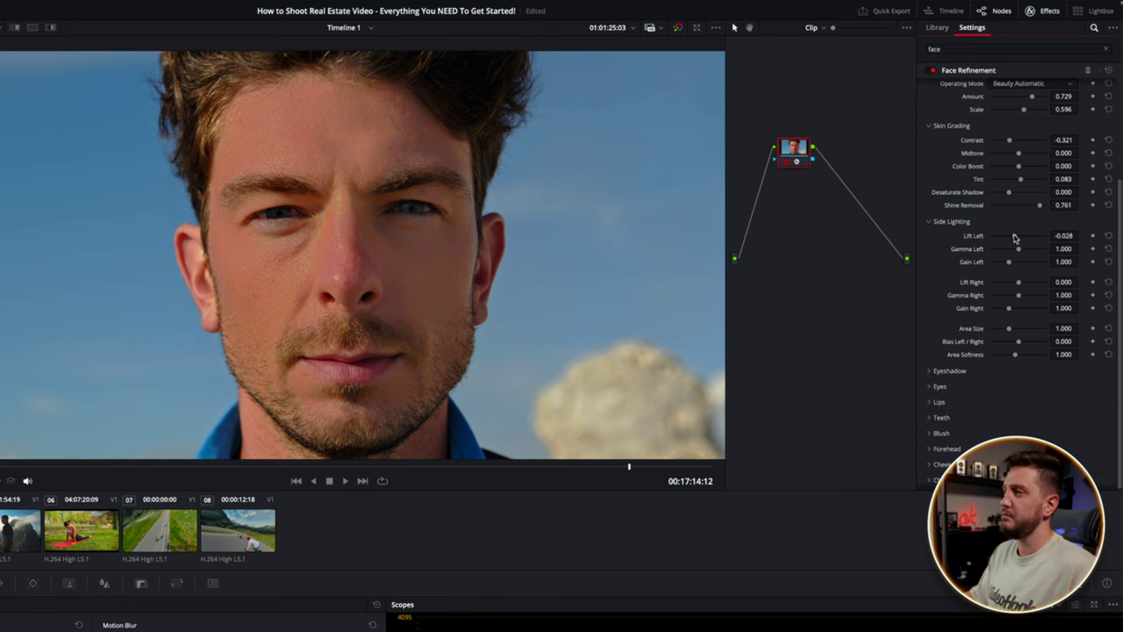
- Set the Side Lighting values to Lift Left 0.020, Lift Right -0.020, Gamma Right 1.059 and Gain Right 1.078
{"action": "left_click_drag", "start_coordinate": [1012, 237], "coordinate": [1021, 236]}
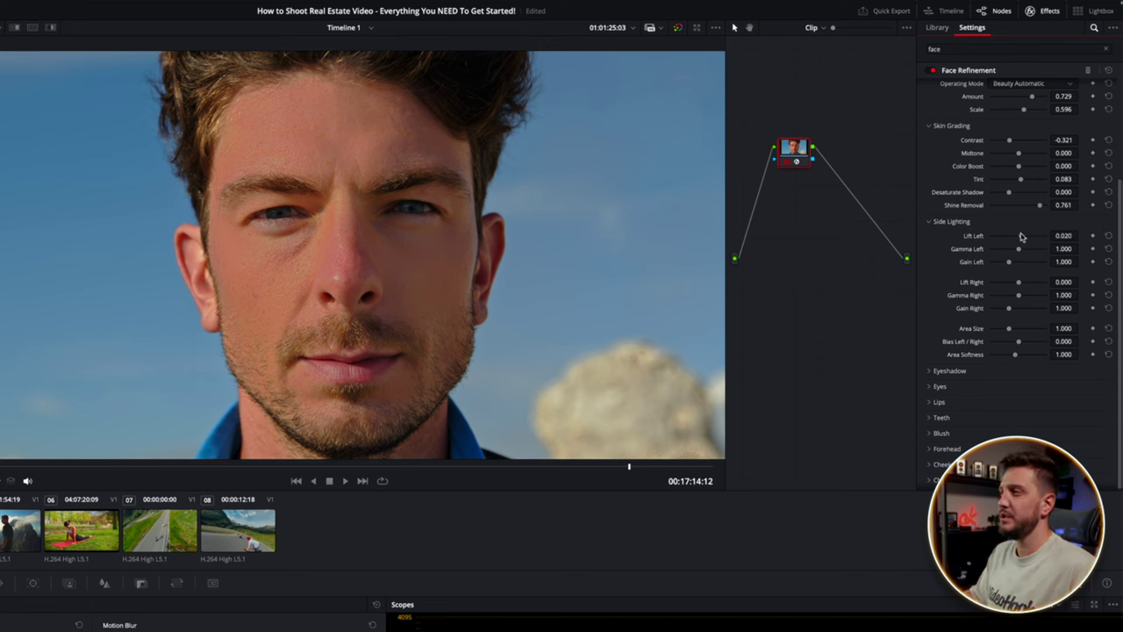
{"action": "mouse_move", "coordinate": [1018, 285]}
{"action": "left_mouse_down"}
{"action": "mouse_move", "coordinate": [1031, 285]}
{"action": "mouse_move", "coordinate": [1016, 285]}
{"action": "mouse_move", "coordinate": [1021, 296]}
{"action": "left_mouse_up"}
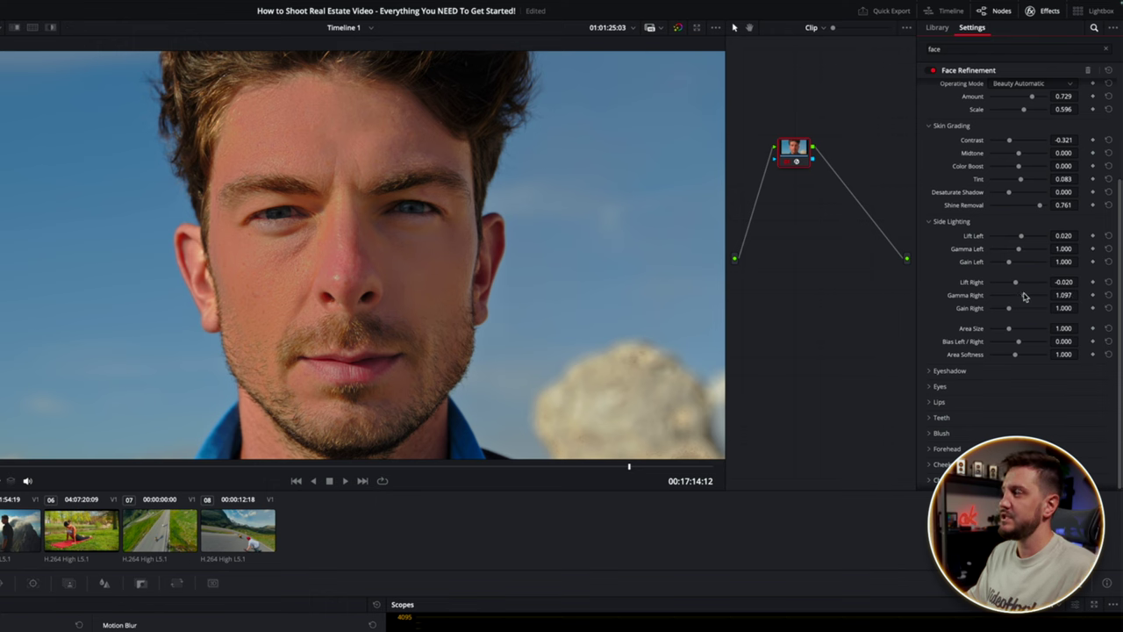
{"action": "left_click_drag", "start_coordinate": [1013, 310], "coordinate": [1012, 309]}
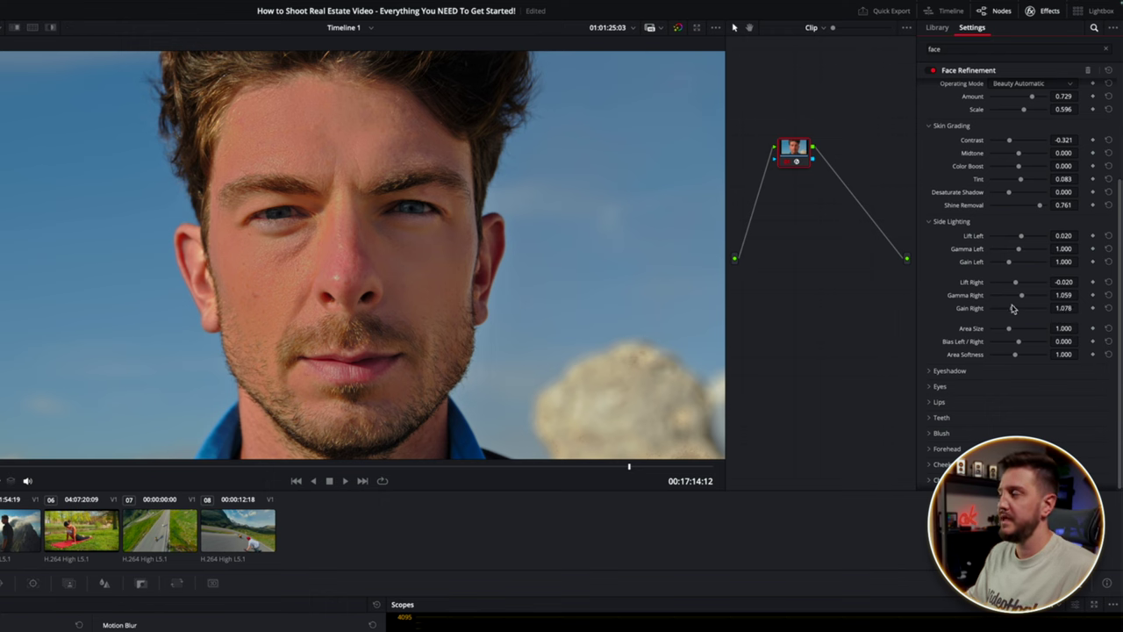
- Compare the face with Face Refinement off and on, and set the Side Lighting Area Size to 0.922
{"action": "left_click", "coordinate": [931, 70]}
{"action": "left_click", "coordinate": [930, 70]}
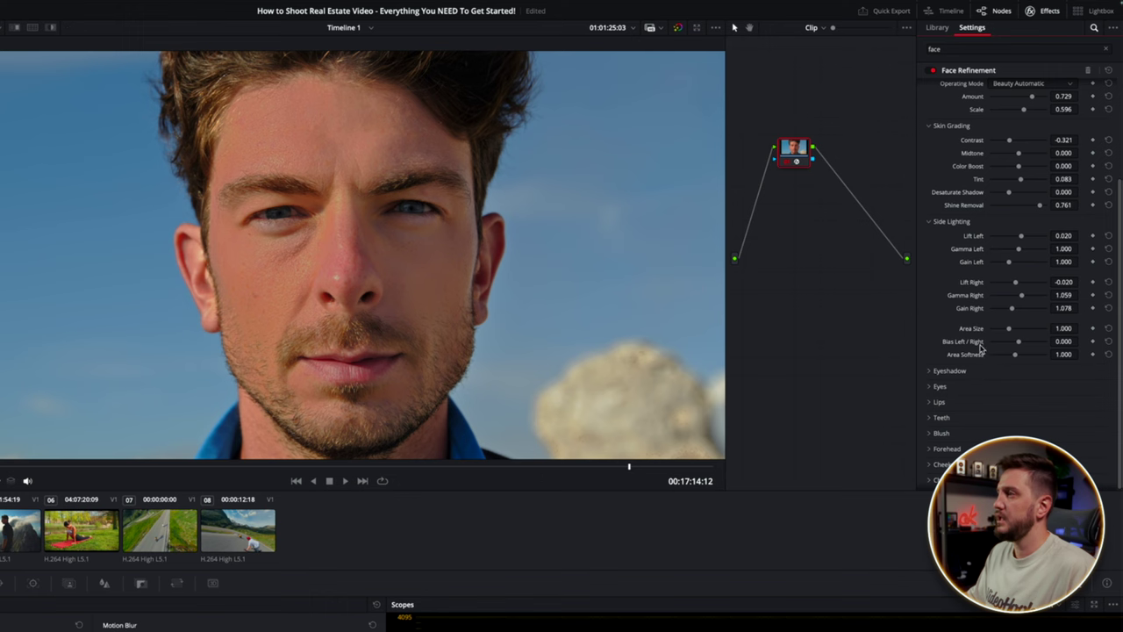
{"action": "mouse_move", "coordinate": [1008, 331]}
{"action": "left_mouse_down"}
{"action": "mouse_move", "coordinate": [976, 328]}
{"action": "mouse_move", "coordinate": [1044, 322]}
{"action": "mouse_move", "coordinate": [988, 327]}
{"action": "mouse_move", "coordinate": [1001, 328]}
{"action": "left_mouse_up"}
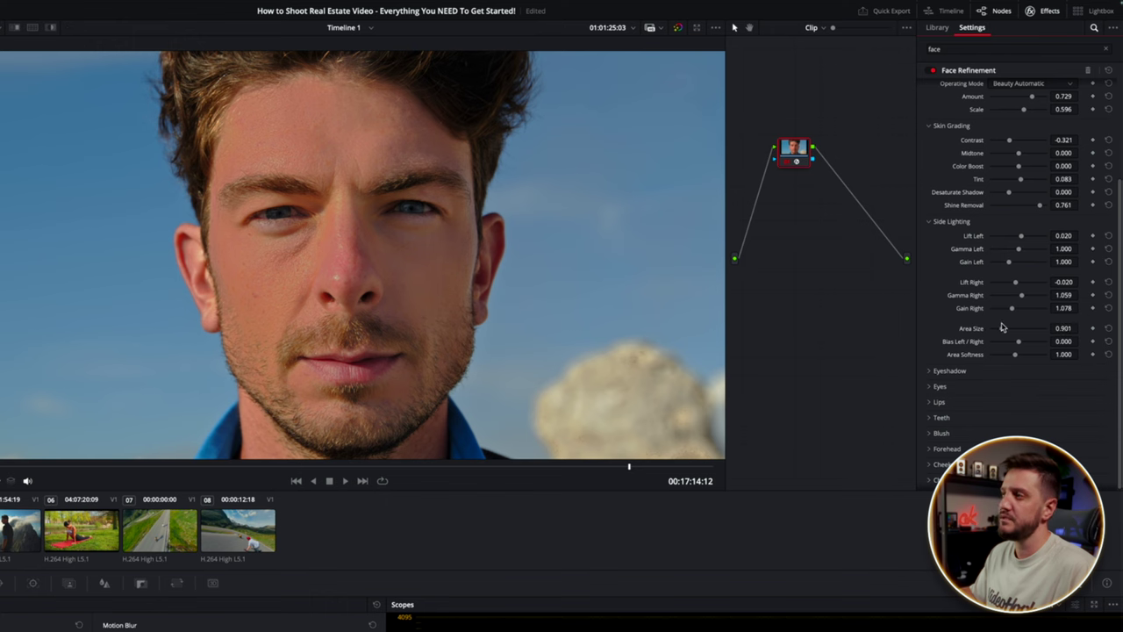
- Set the upper Eyeshadow to Temp 2451, Tint 0.046, Hue 0.211, Saturation 0.174 and Gamma 0.840
{"action": "left_click", "coordinate": [929, 371]}
{"action": "scroll", "coordinate": [1006, 318], "scroll_direction": "down", "scroll_amount": 3}
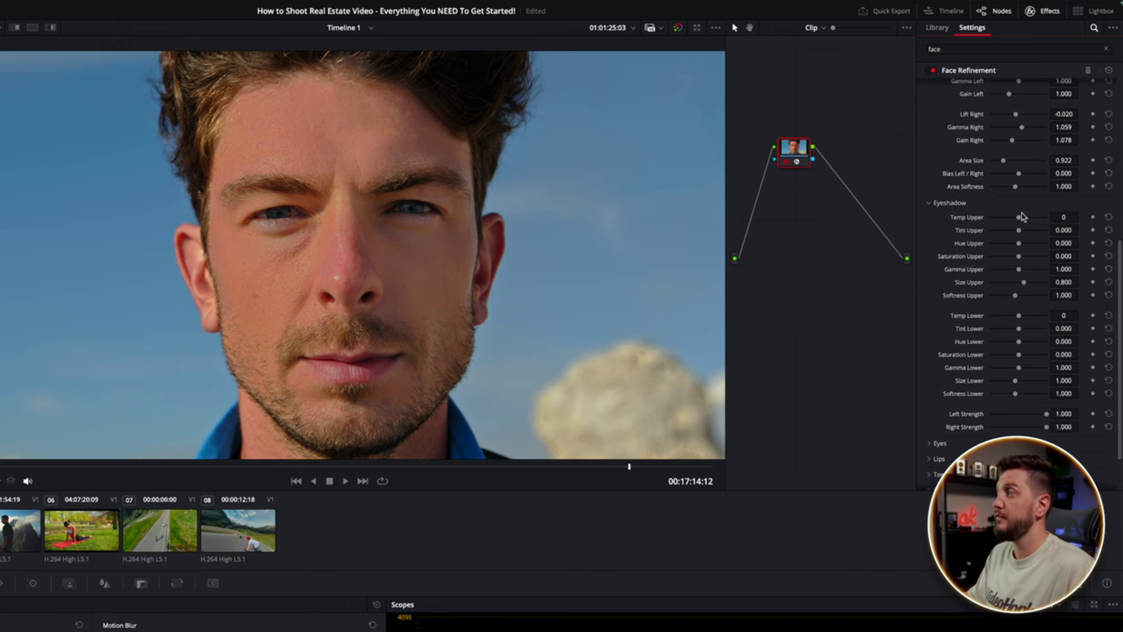
{"action": "mouse_move", "coordinate": [1020, 219]}
{"action": "left_mouse_down"}
{"action": "mouse_move", "coordinate": [1043, 219]}
{"action": "mouse_move", "coordinate": [1034, 231]}
{"action": "left_mouse_up"}
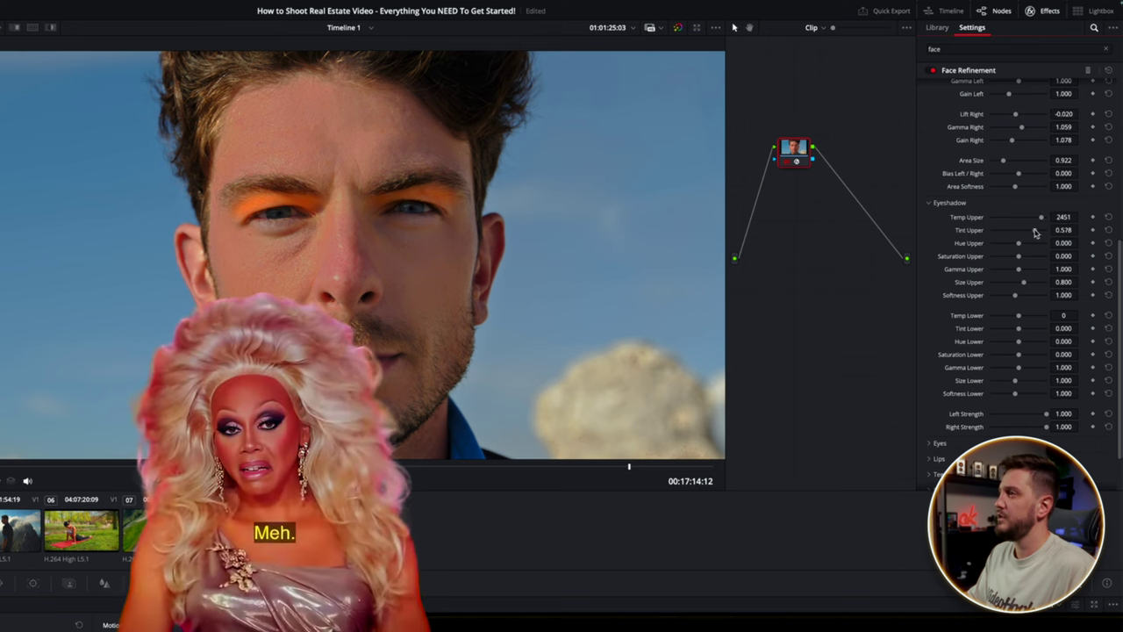
{"action": "mouse_move", "coordinate": [1036, 233]}
{"action": "left_mouse_down"}
{"action": "mouse_move", "coordinate": [974, 230]}
{"action": "mouse_move", "coordinate": [1019, 231]}
{"action": "mouse_move", "coordinate": [1025, 245]}
{"action": "left_mouse_up"}
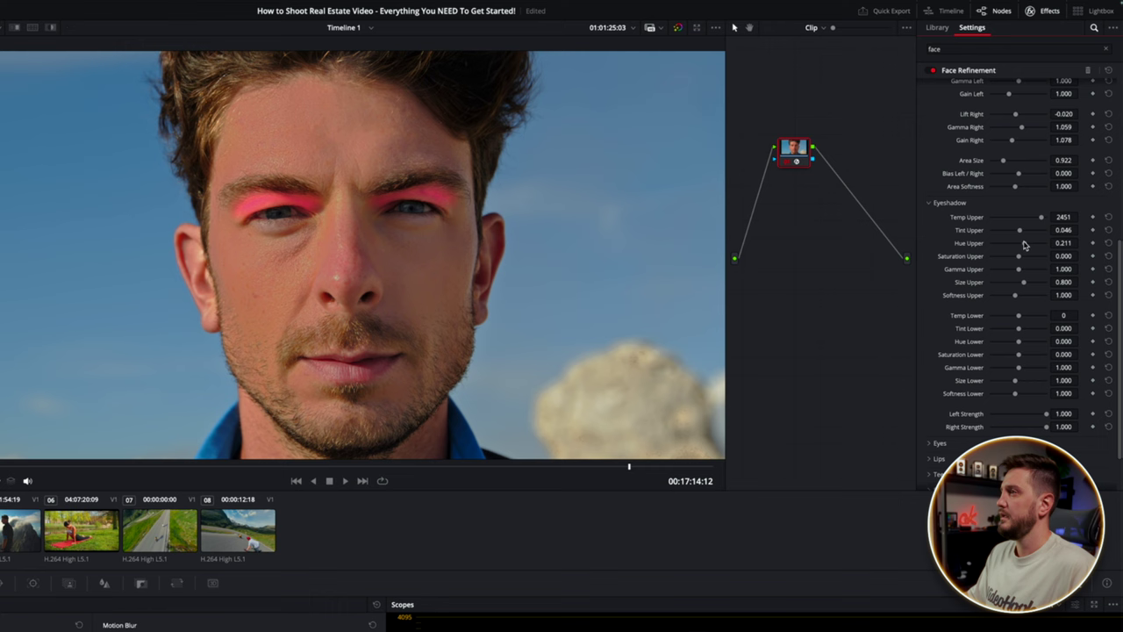
{"action": "mouse_move", "coordinate": [1020, 257]}
{"action": "left_mouse_down"}
{"action": "mouse_move", "coordinate": [1032, 256]}
{"action": "mouse_move", "coordinate": [1022, 259]}
{"action": "left_mouse_up"}
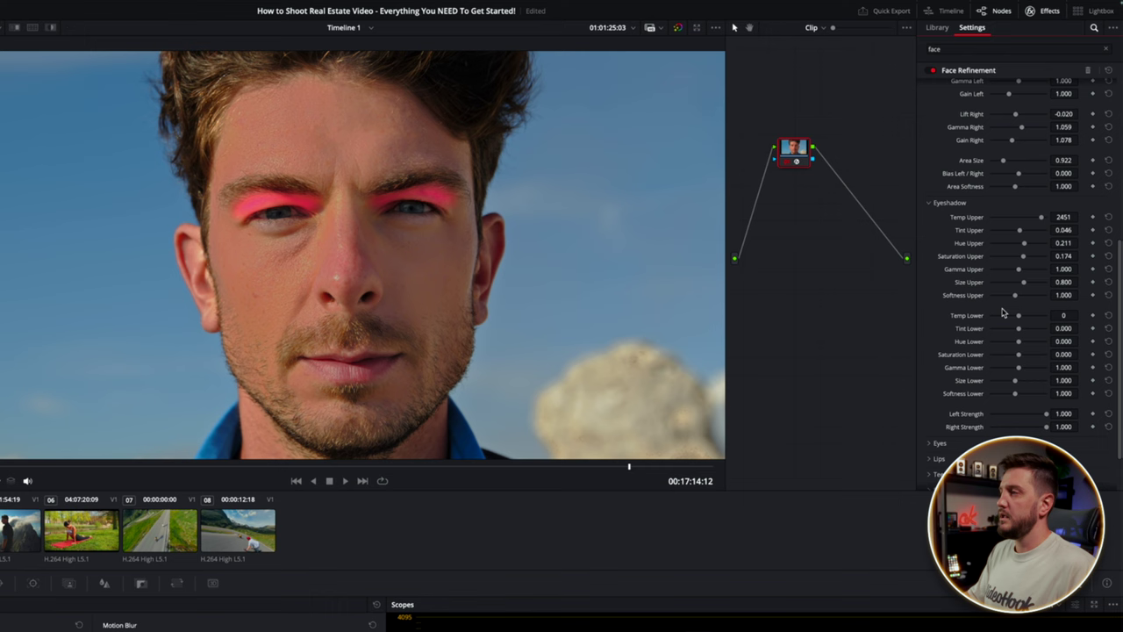
{"action": "left_click_drag", "start_coordinate": [1023, 271], "coordinate": [1009, 273]}
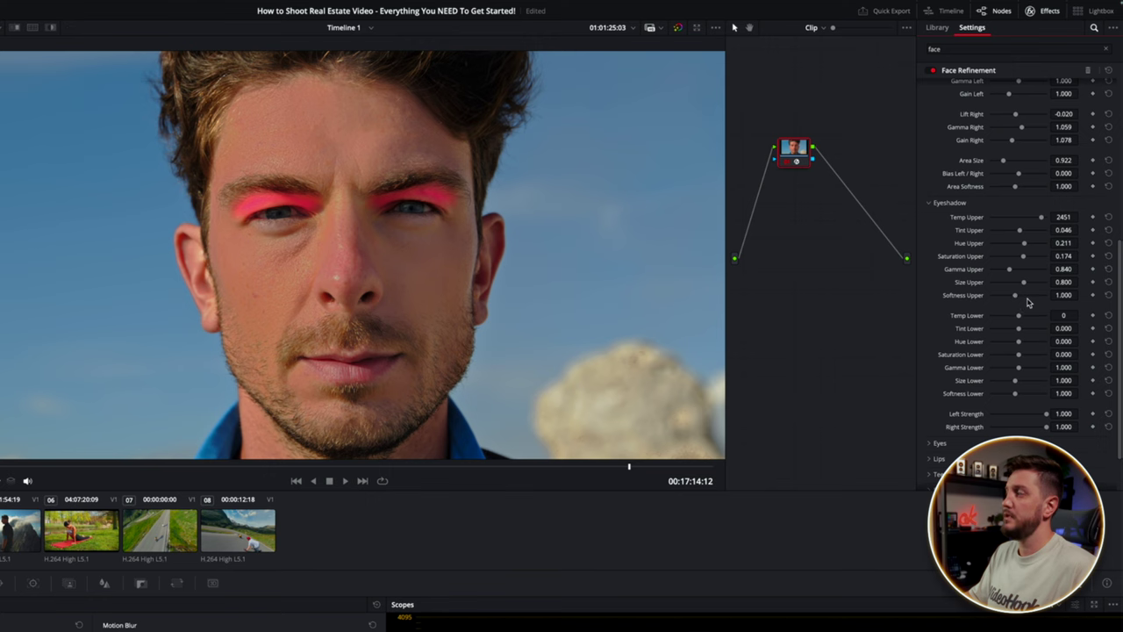
- Set the Eyes values to Sharpening 0.285, Brightening 0.651, Eye Light 0.188 and Eyebag Removal 0.192
{"action": "left_click", "coordinate": [987, 443]}
{"action": "scroll", "coordinate": [319, 188], "scroll_direction": "up", "scroll_amount": 3}
{"action": "scroll", "coordinate": [320, 181], "scroll_direction": "up", "scroll_amount": 2}
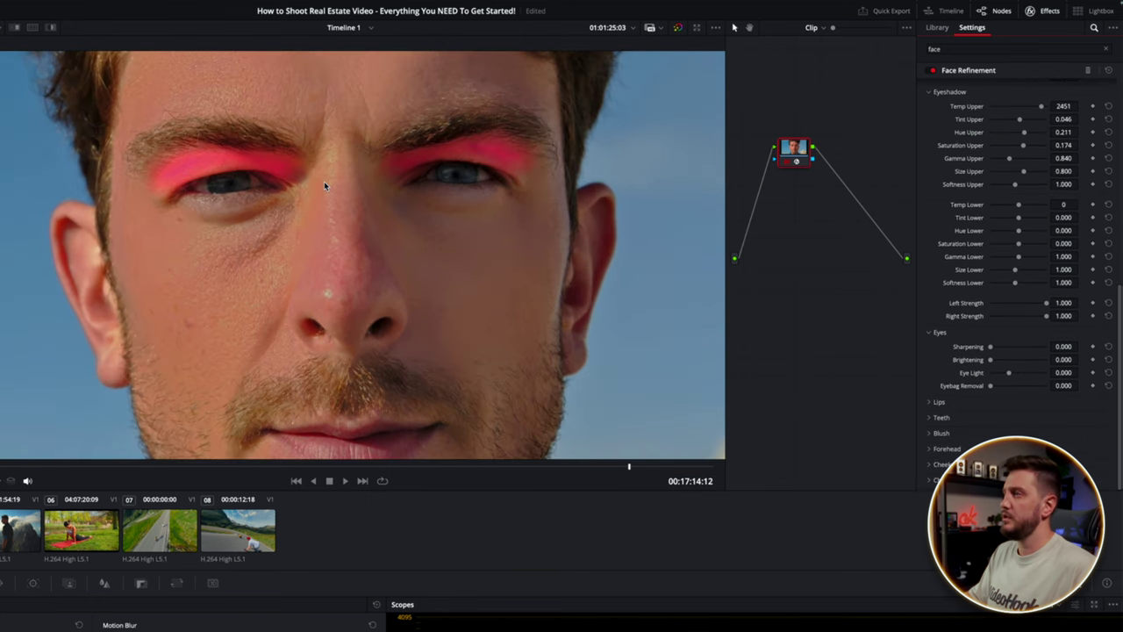
{"action": "mouse_move", "coordinate": [992, 348]}
{"action": "left_mouse_down"}
{"action": "mouse_move", "coordinate": [1014, 350]}
{"action": "mouse_move", "coordinate": [1003, 363]}
{"action": "left_mouse_up"}
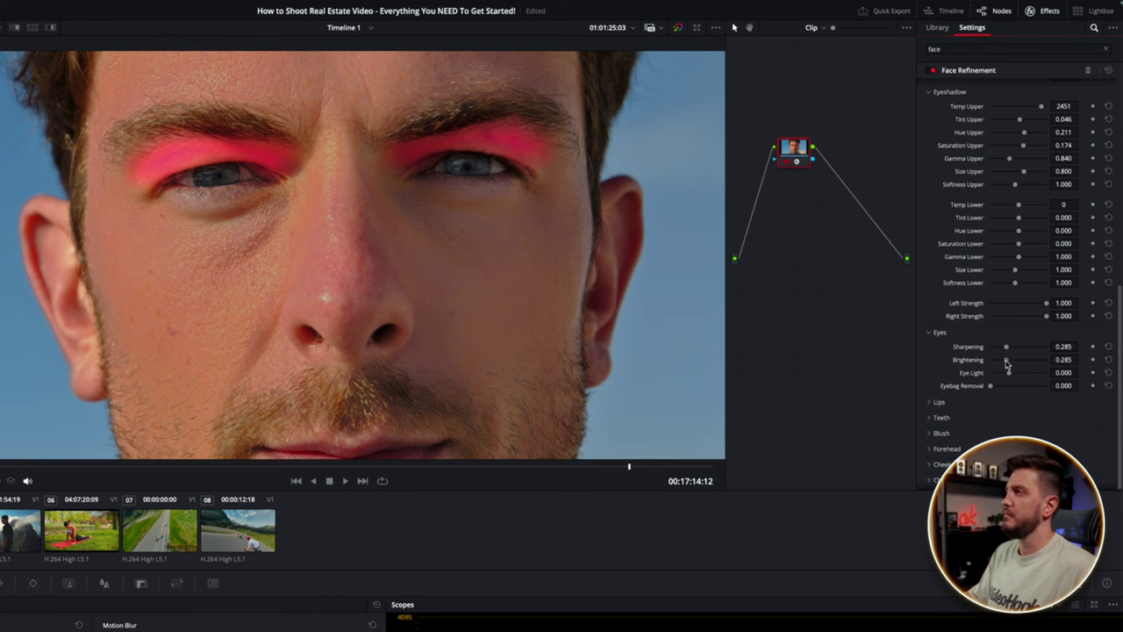
{"action": "mouse_move", "coordinate": [1006, 365]}
{"action": "left_mouse_down"}
{"action": "mouse_move", "coordinate": [1065, 368]}
{"action": "mouse_move", "coordinate": [1028, 364]}
{"action": "left_mouse_up"}
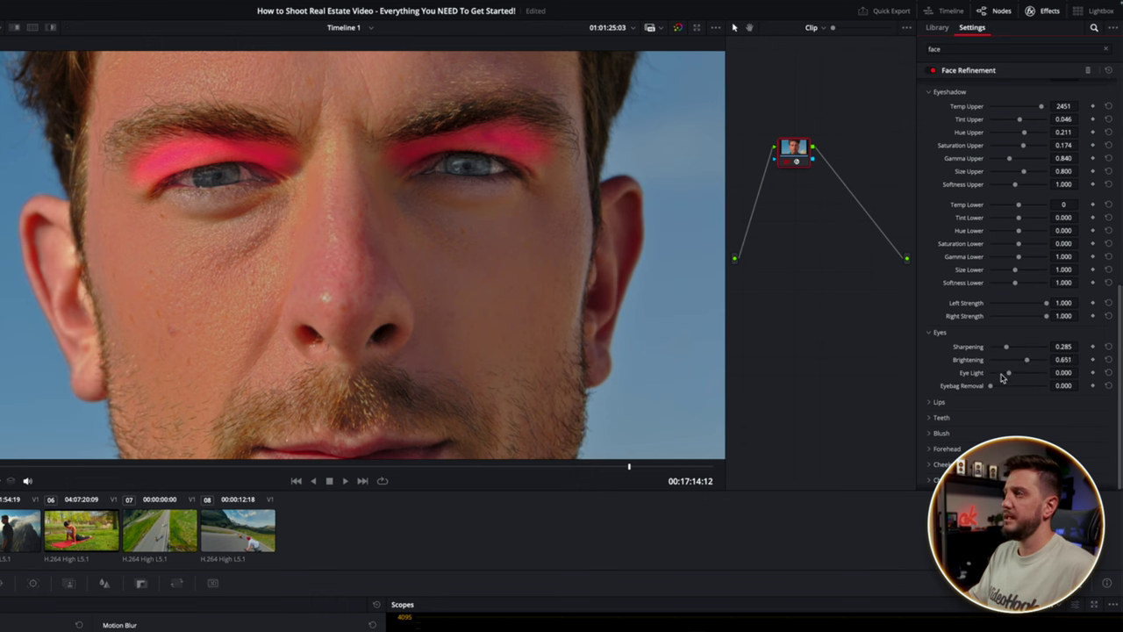
{"action": "mouse_move", "coordinate": [1018, 376]}
{"action": "left_mouse_down"}
{"action": "mouse_move", "coordinate": [1006, 374]}
{"action": "mouse_move", "coordinate": [1086, 385]}
{"action": "mouse_move", "coordinate": [1014, 380]}
{"action": "left_mouse_up"}
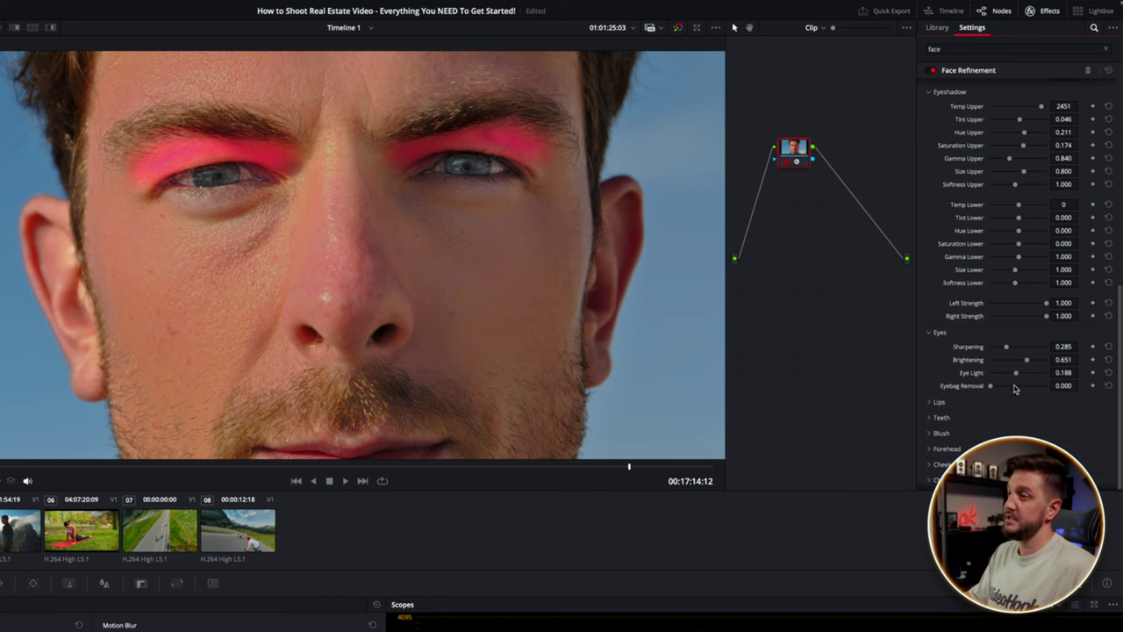
{"action": "left_click_drag", "start_coordinate": [991, 387], "coordinate": [1003, 389]}
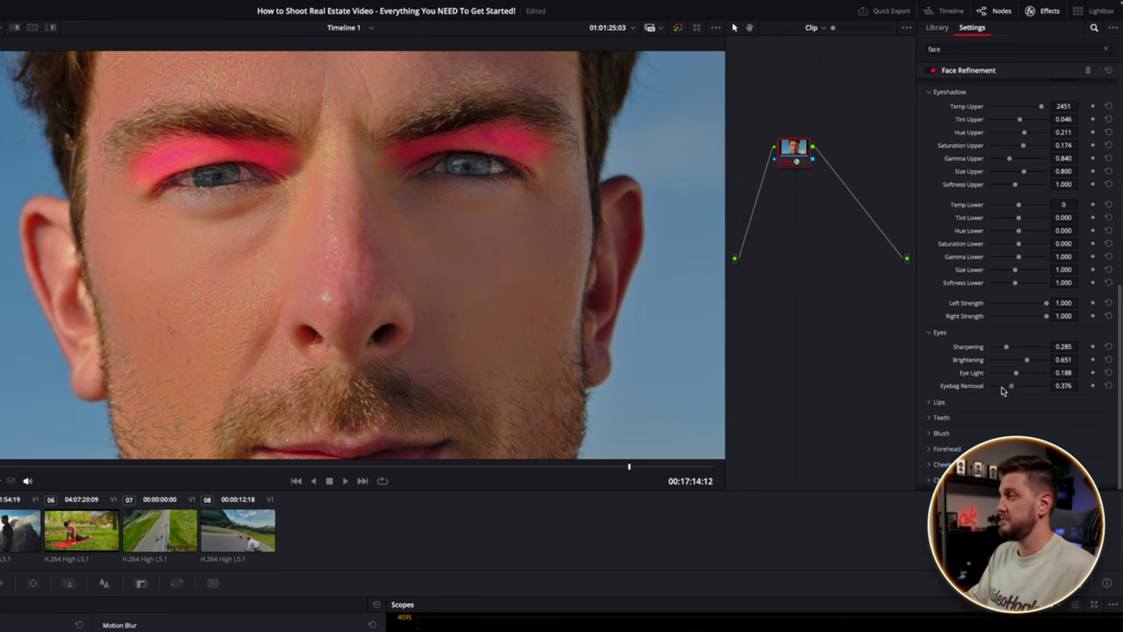
- Expand the Lips settings and increase the Hue Shift slightly
{"action": "left_click", "coordinate": [935, 402]}
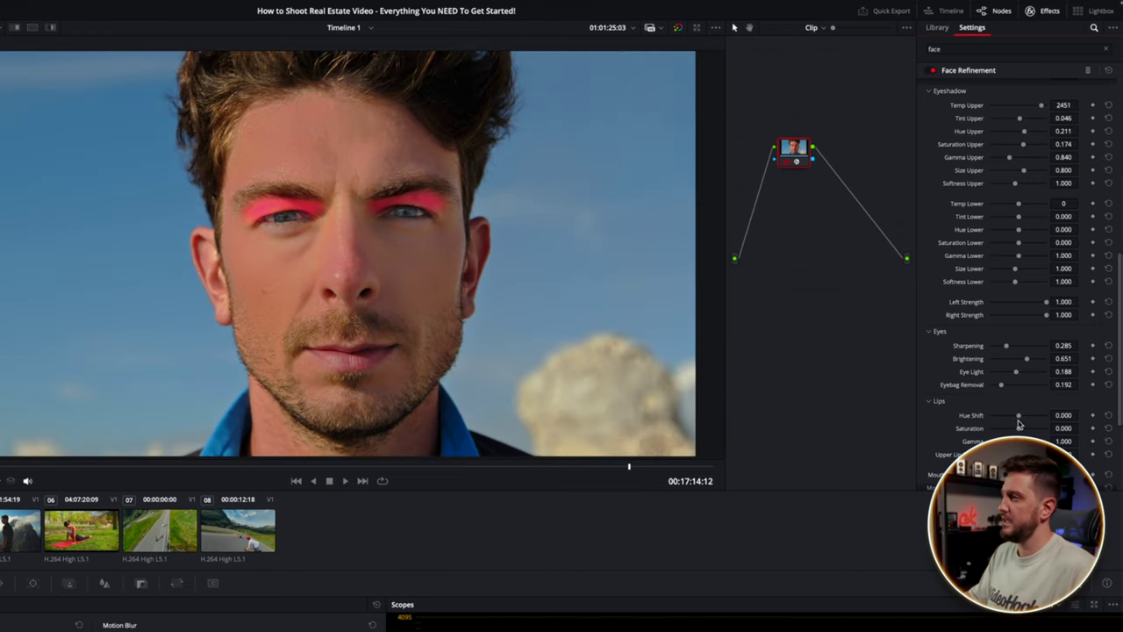
{"action": "left_click_drag", "start_coordinate": [1019, 415], "coordinate": [1027, 419]}
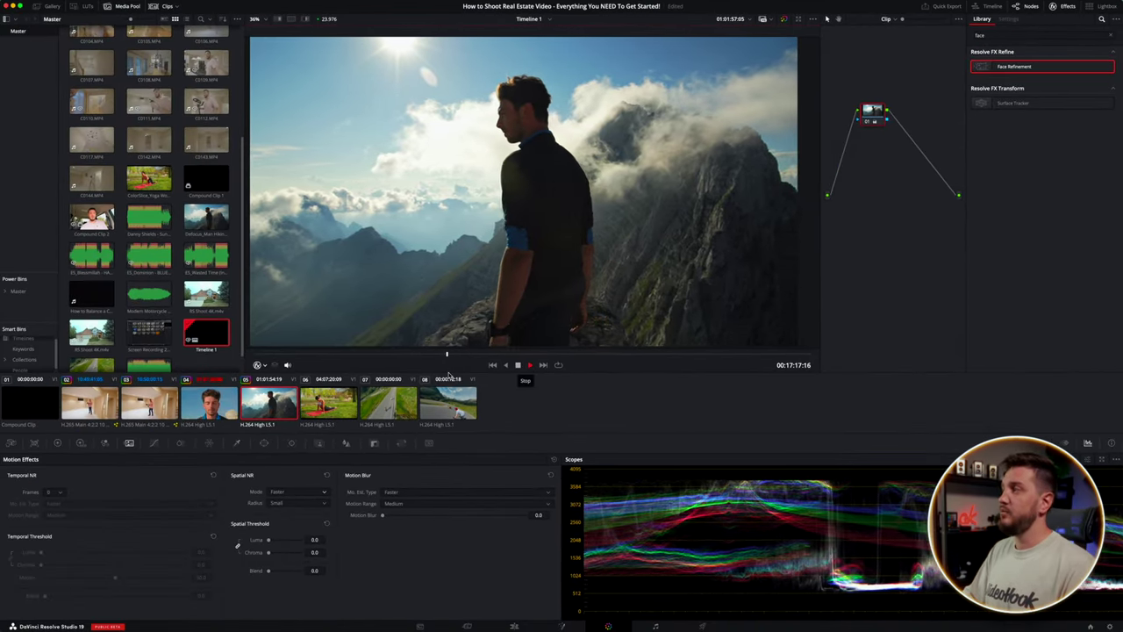
- Stop playback on the mountain clip, paint Magic Mask strokes along the man's body and both forearms, and track the mask through the clip
{"action": "left_click", "coordinate": [519, 363]}
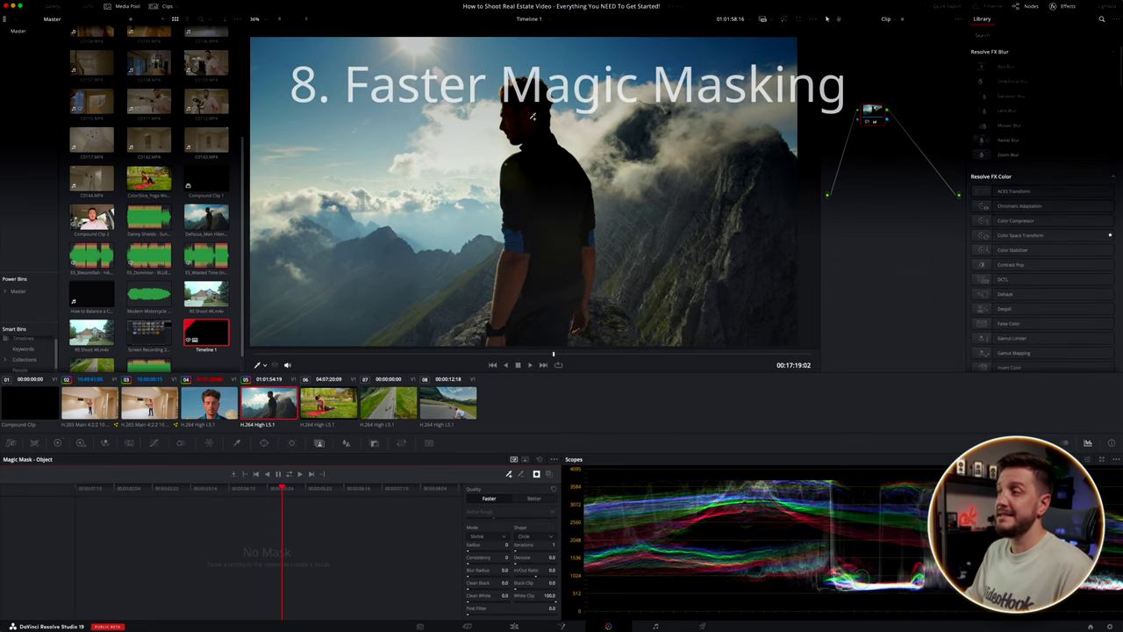
{"action": "left_click_drag", "start_coordinate": [539, 138], "coordinate": [555, 321]}
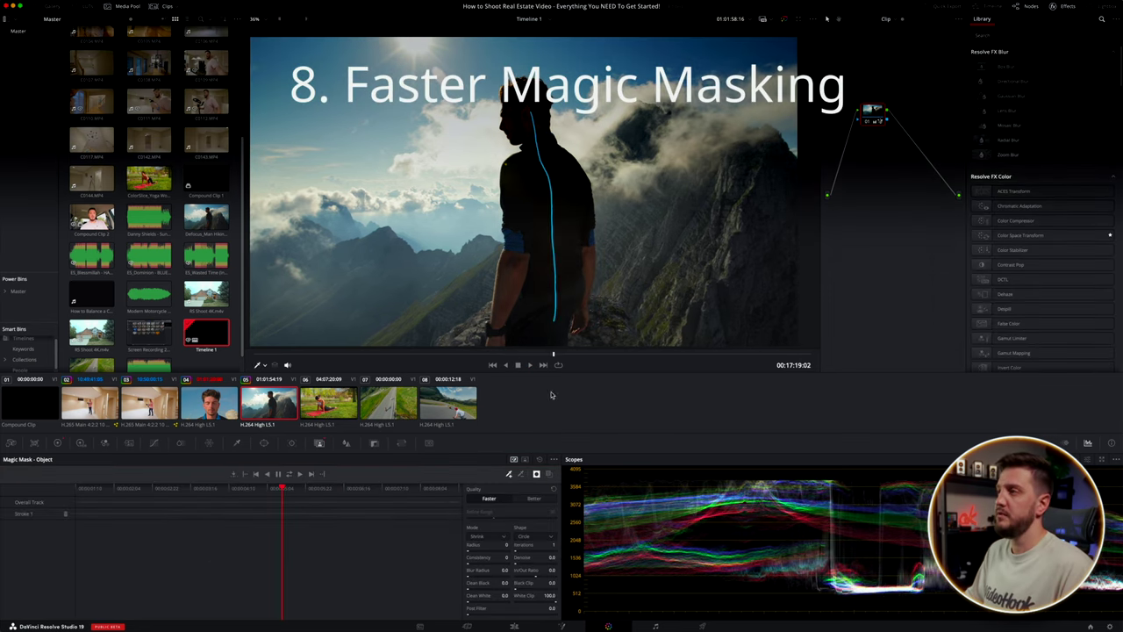
{"action": "left_click_drag", "start_coordinate": [514, 279], "coordinate": [502, 314]}
{"action": "left_click_drag", "start_coordinate": [590, 250], "coordinate": [586, 277]}
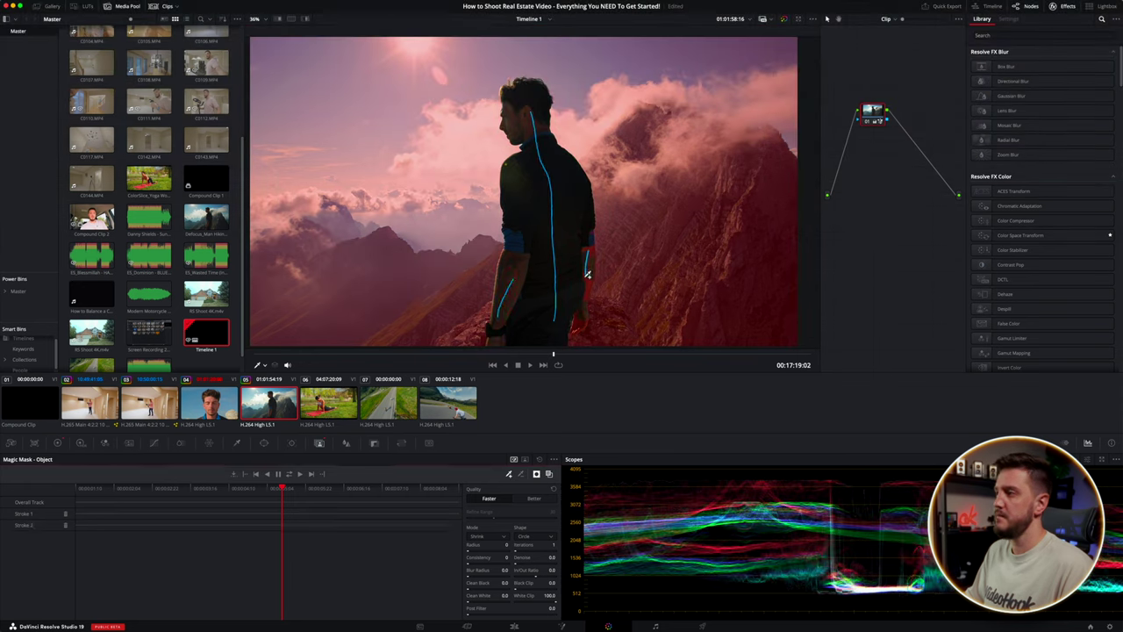
{"action": "left_click", "coordinate": [278, 473]}
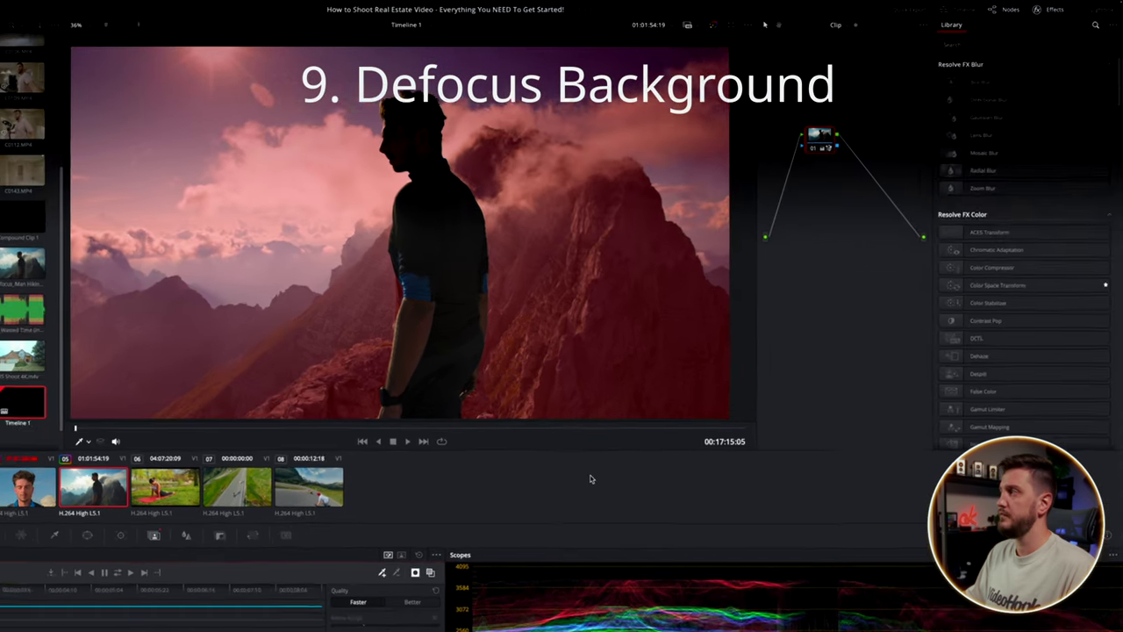
- Search the effects library for "def", apply Defocus Background to the masked node and expand its Advanced Options
{"action": "left_click", "coordinate": [971, 44]}
{"action": "type", "text": "def"}
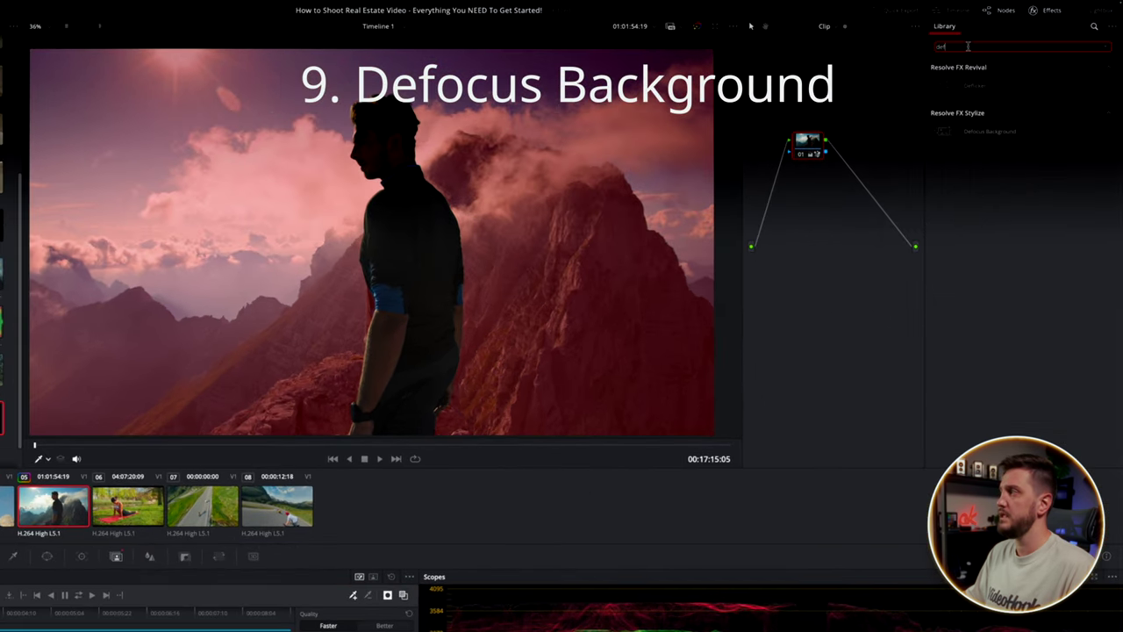
{"action": "left_click_drag", "start_coordinate": [990, 132], "coordinate": [808, 146]}
{"action": "left_click", "coordinate": [965, 164]}
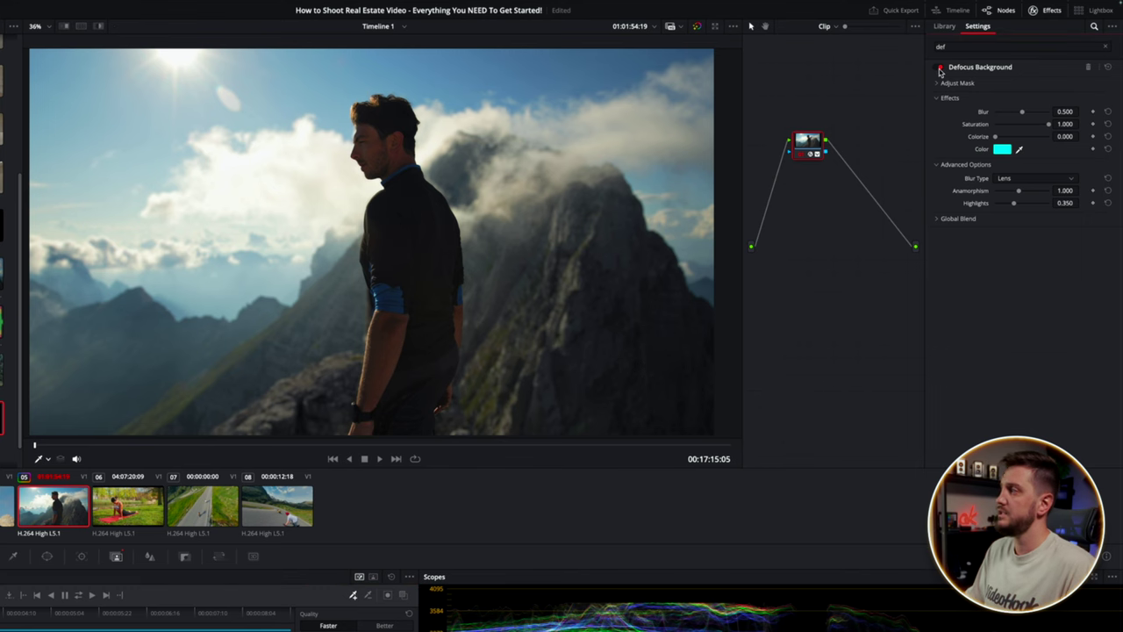
- Lower the Defocus Background saturation to 0.706, try a slight colorize, and change the blur type to Gaussian
{"action": "mouse_move", "coordinate": [1048, 124]}
{"action": "left_mouse_down"}
{"action": "mouse_move", "coordinate": [1013, 131]}
{"action": "mouse_move", "coordinate": [1033, 126]}
{"action": "left_mouse_up"}
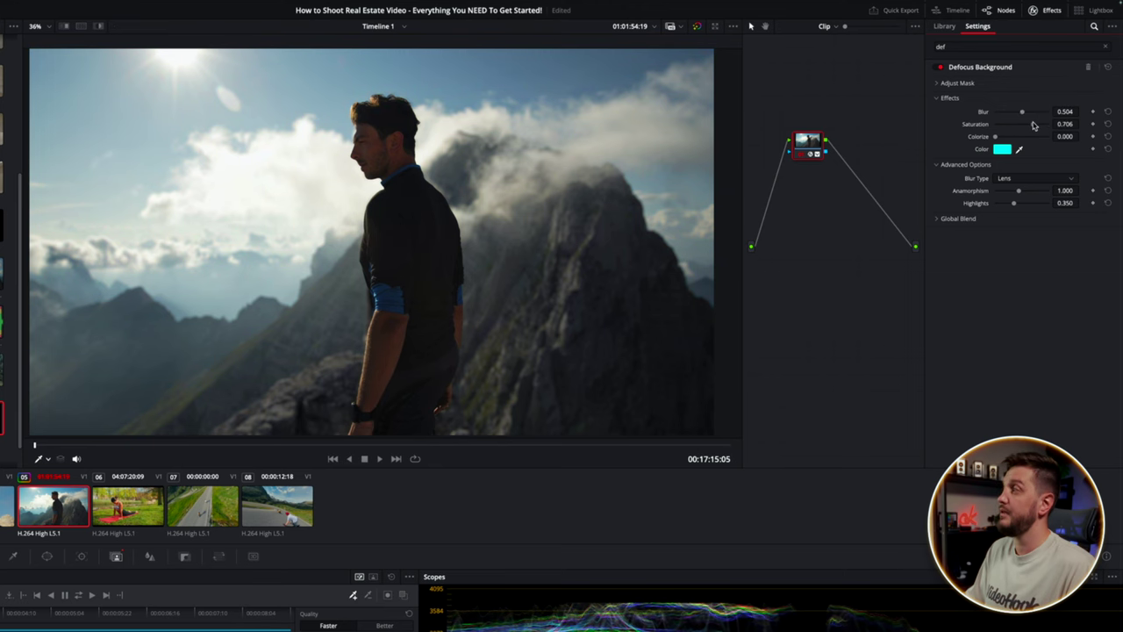
{"action": "mouse_move", "coordinate": [996, 138]}
{"action": "left_mouse_down"}
{"action": "mouse_move", "coordinate": [1031, 136]}
{"action": "mouse_move", "coordinate": [997, 137]}
{"action": "left_mouse_up"}
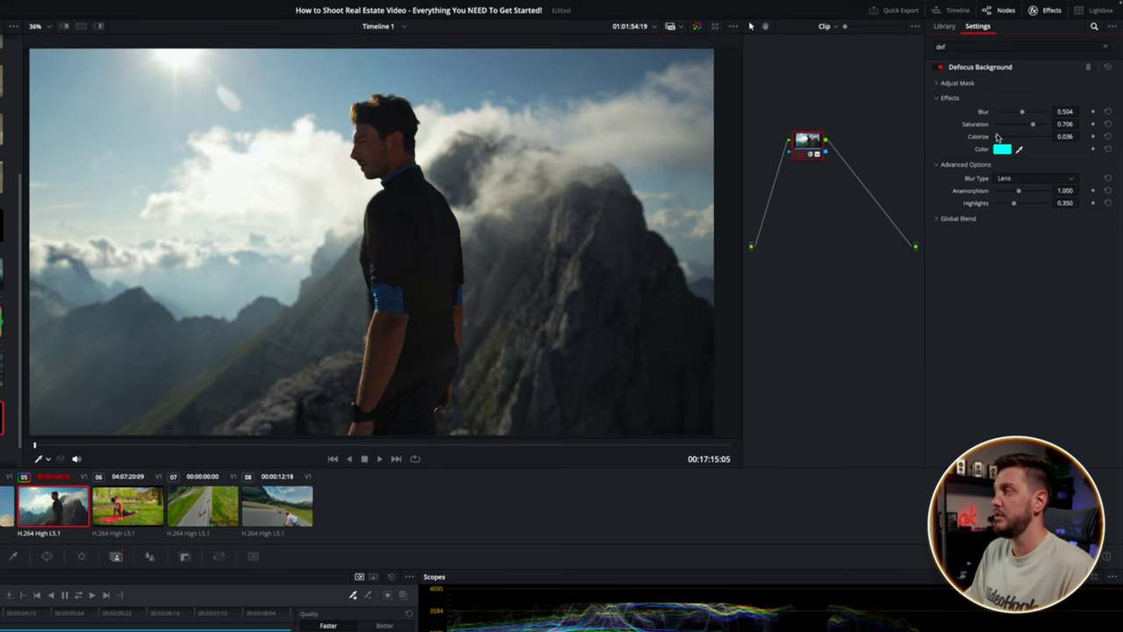
{"action": "left_click", "coordinate": [1020, 179]}
{"action": "left_click", "coordinate": [1019, 191]}
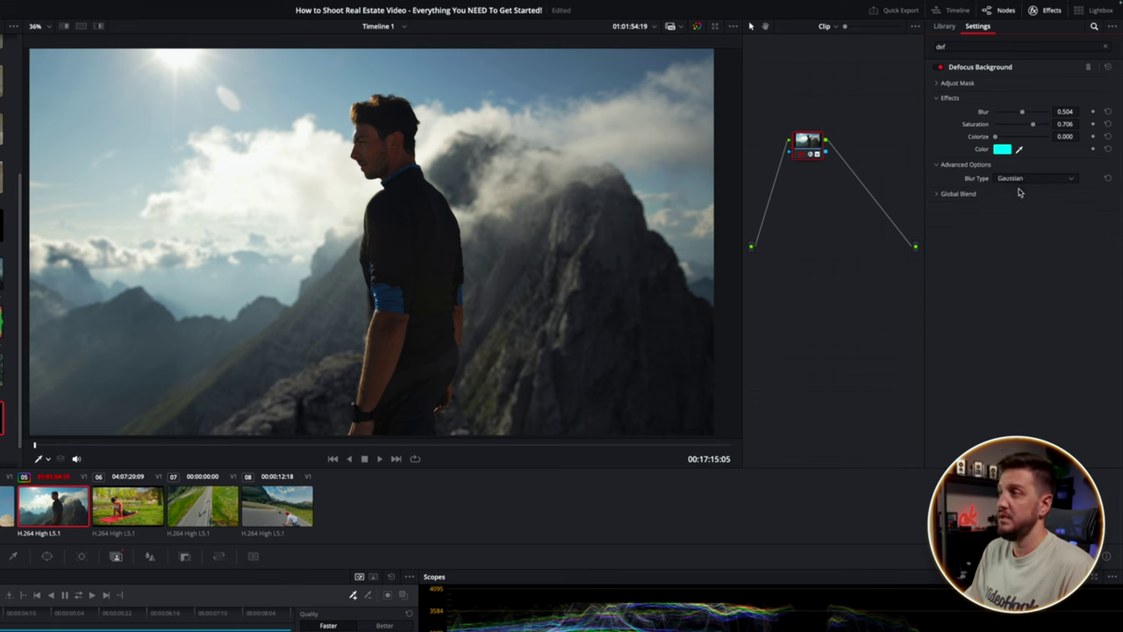
- Expand the Global Blend settings, play the mountain clip and increase the background blur slightly
{"action": "left_click", "coordinate": [937, 195]}
{"action": "key", "text": "space"}
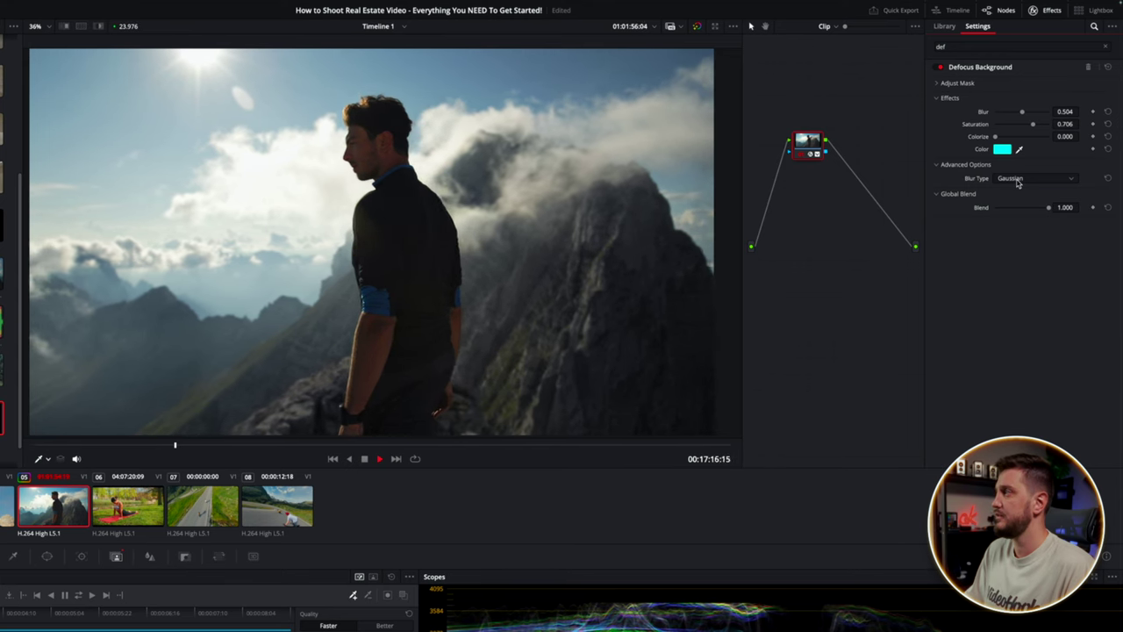
{"action": "left_click_drag", "start_coordinate": [1022, 113], "coordinate": [1028, 115]}
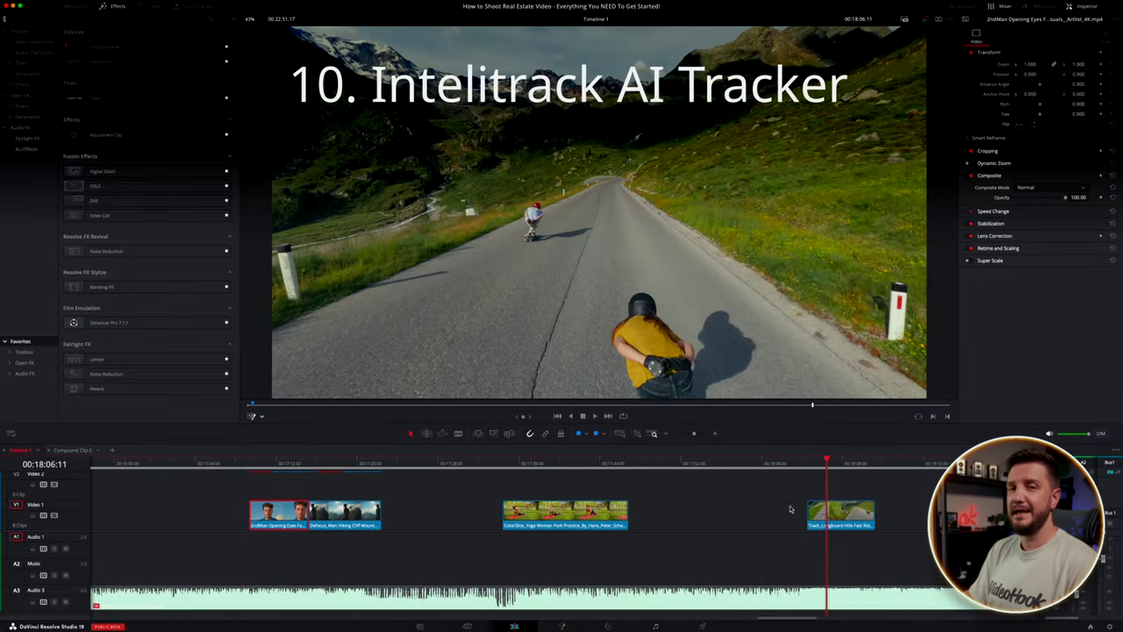
- Stop playback, select the longboard clip on the timeline at 00:18:04:17 and open it for color grading
{"action": "scroll", "coordinate": [789, 509], "scroll_direction": "right", "scroll_amount": 3}
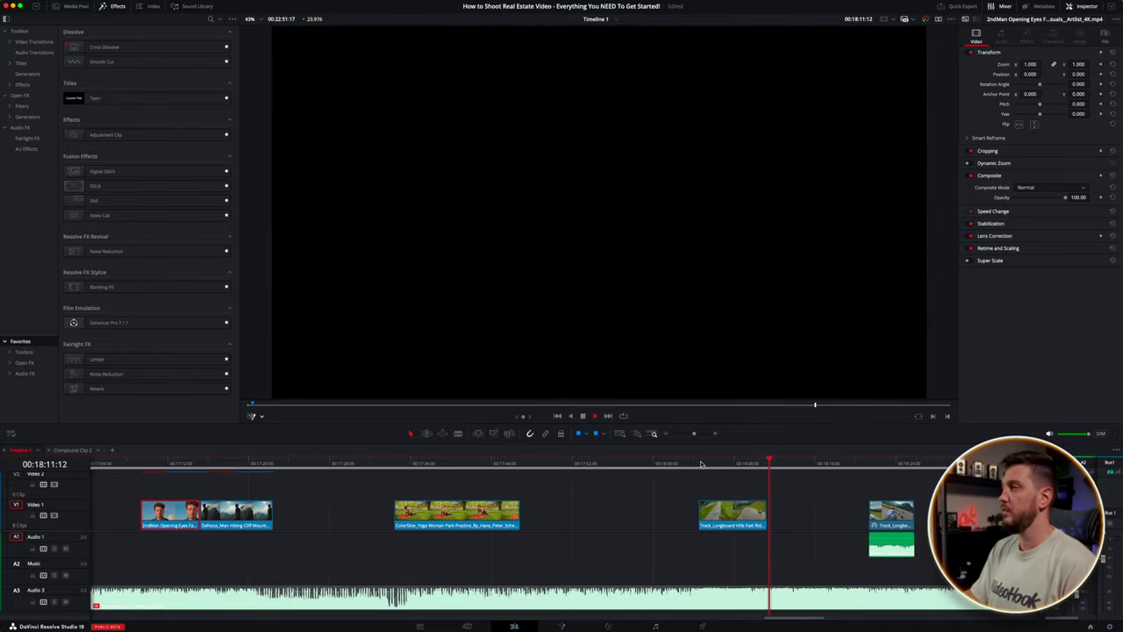
{"action": "key", "text": "space"}
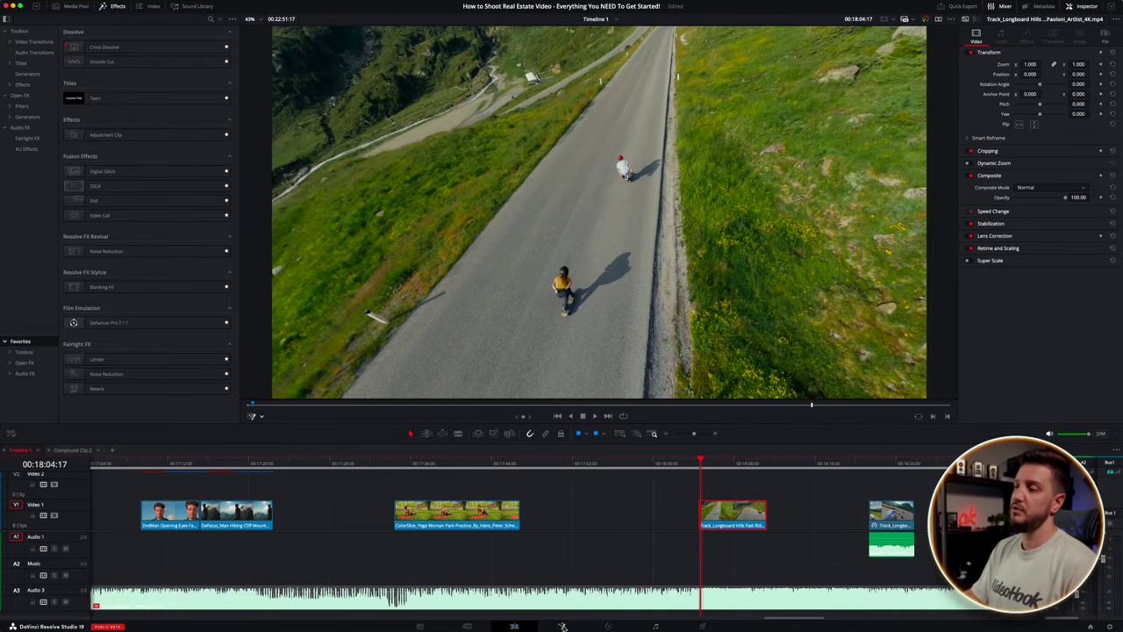
{"action": "left_click", "coordinate": [562, 627]}
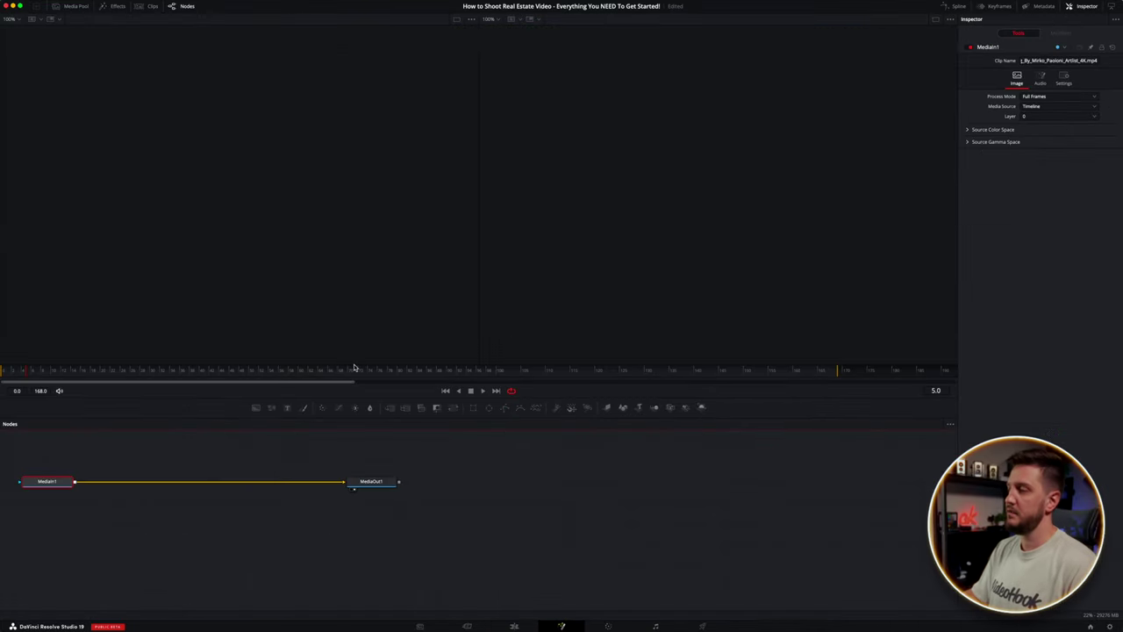
{"action": "left_click", "coordinate": [613, 625]}
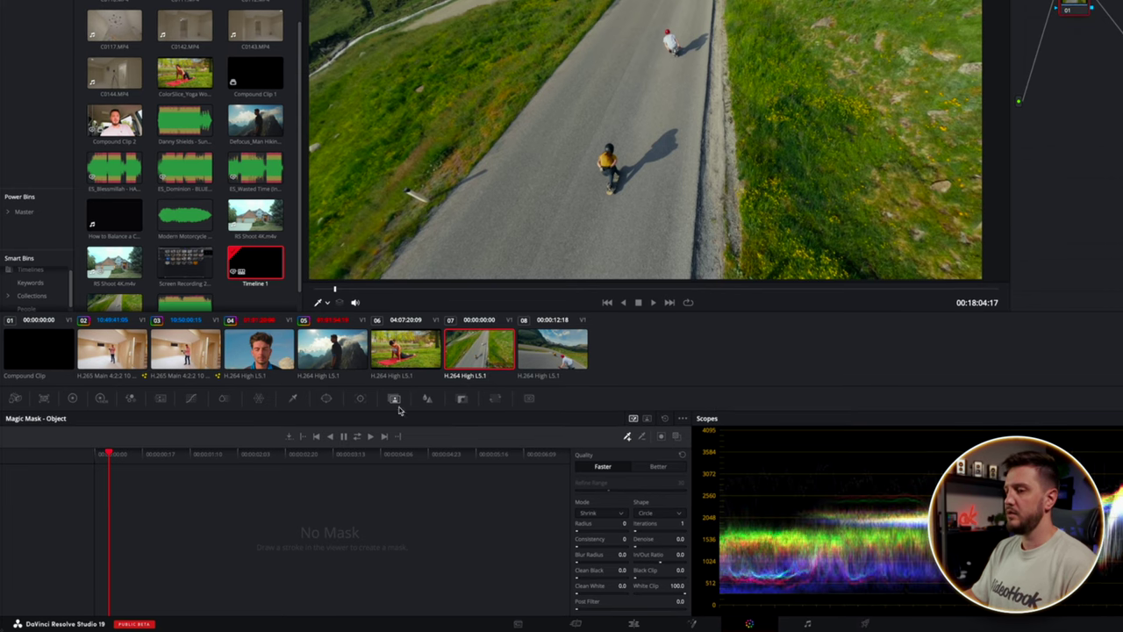
- Bring up the window tracker for the longboard clip, change its tracker type to IntelliTrack and toggle Interactive Mode
{"action": "left_click", "coordinate": [360, 398]}
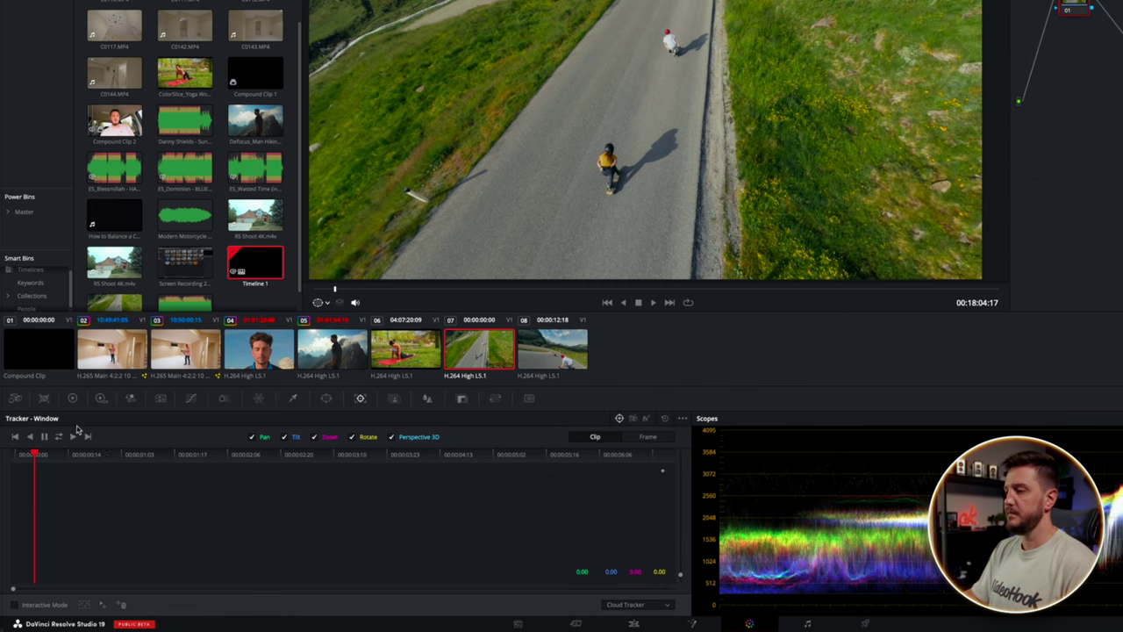
{"action": "left_click", "coordinate": [101, 607]}
{"action": "left_click", "coordinate": [666, 604]}
{"action": "left_click", "coordinate": [646, 594]}
{"action": "left_click", "coordinate": [16, 605]}
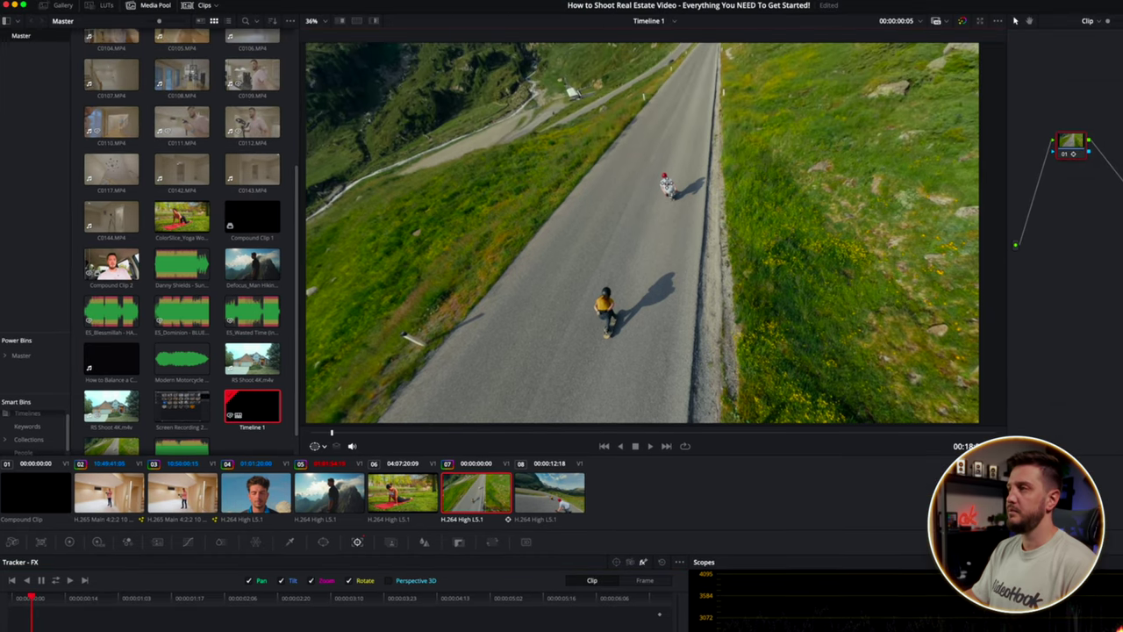
- Track the white-shirted skateboarder forward and in reverse with the FX tracker, and play the clip to review the track
{"action": "left_click", "coordinate": [55, 582]}
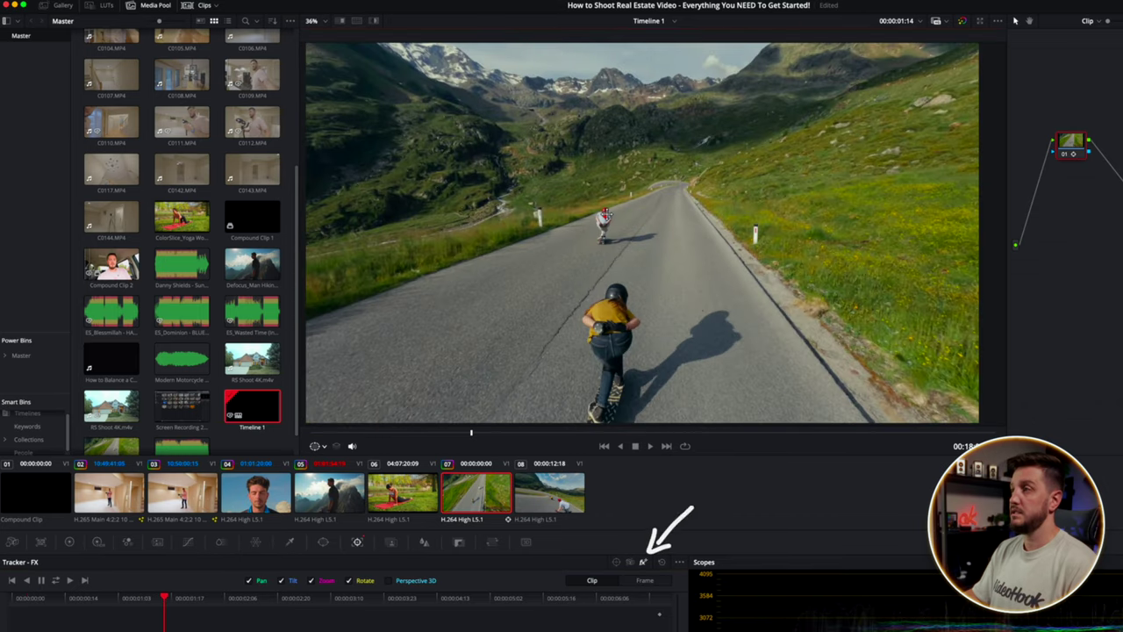
{"action": "left_click", "coordinate": [56, 580]}
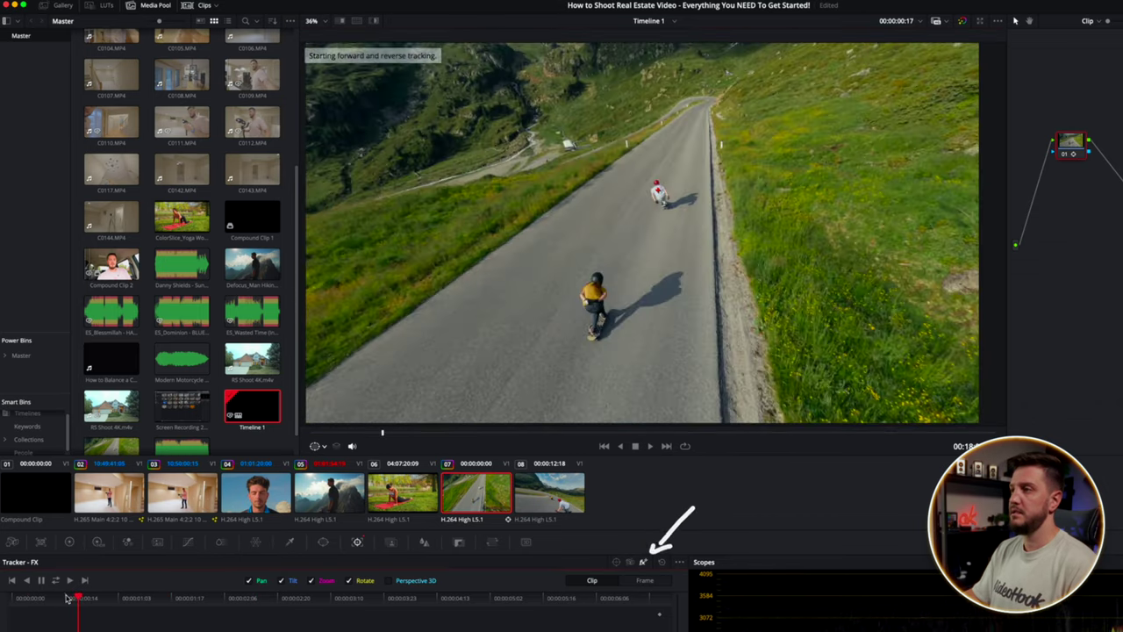
{"action": "left_click_drag", "start_coordinate": [383, 432], "coordinate": [537, 430]}
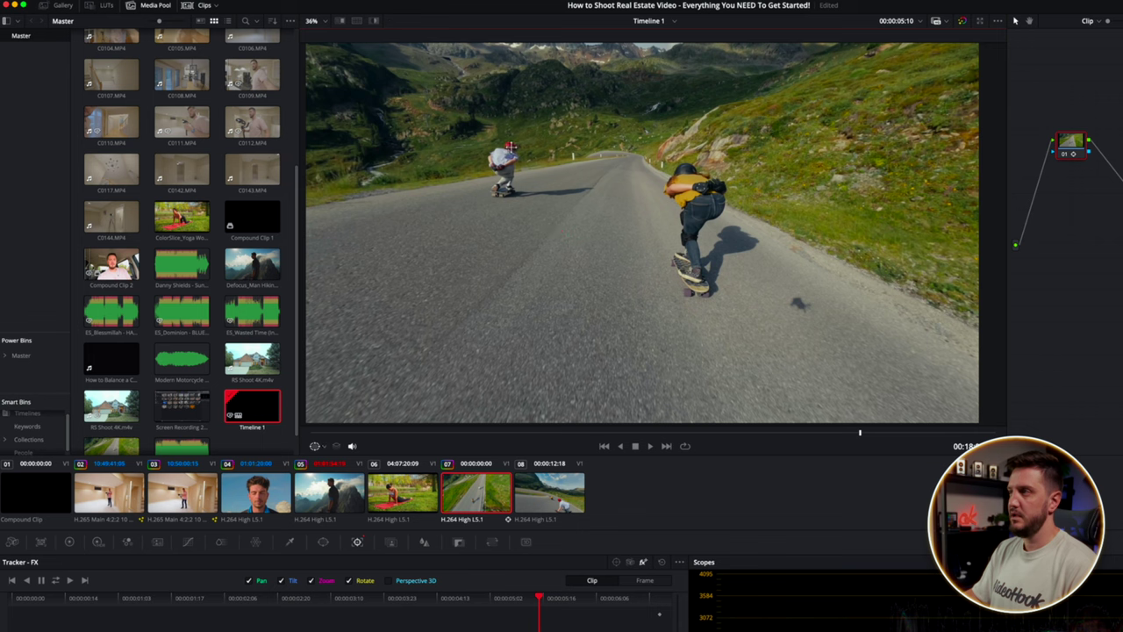
{"action": "left_click", "coordinate": [55, 581]}
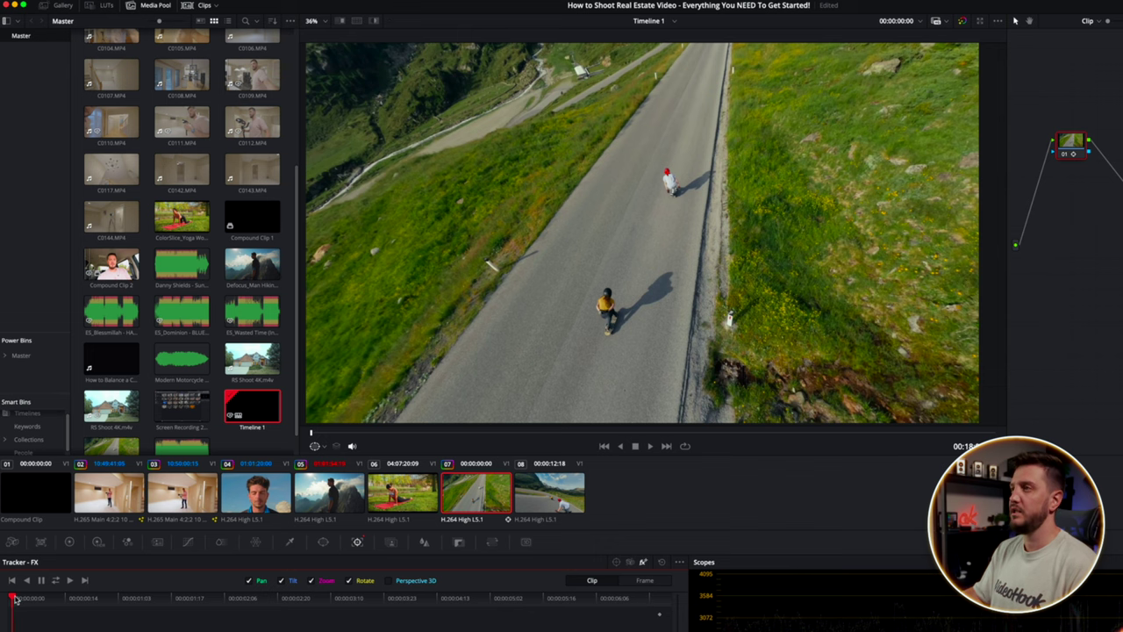
{"action": "key", "text": "space"}
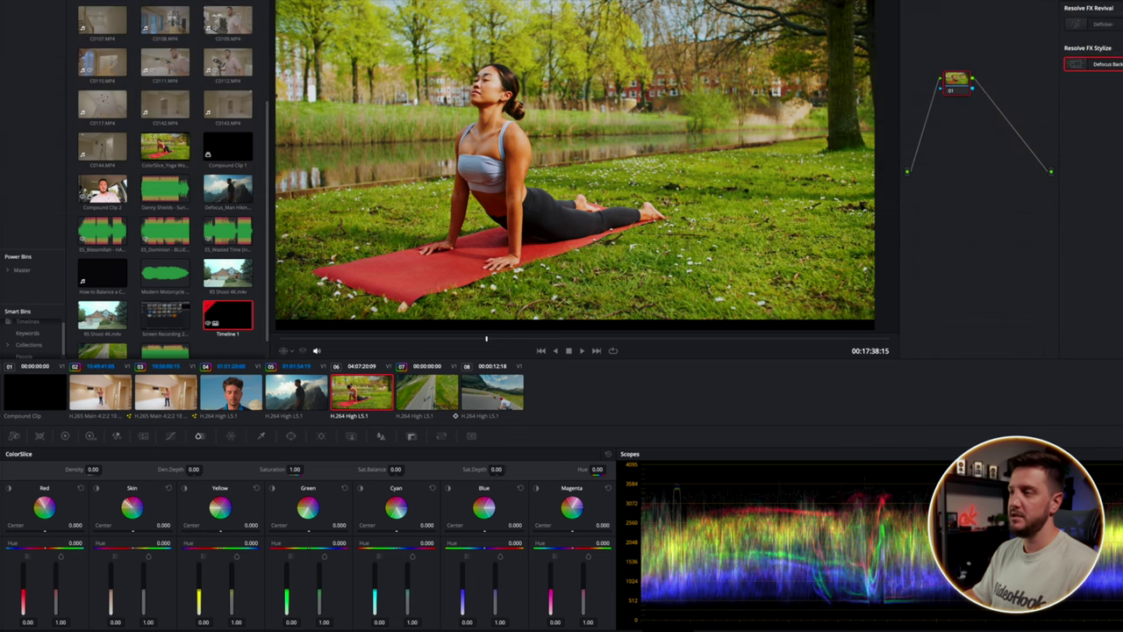
- Isolate the skin tones of the yoga clip in ColorSlice and set the Skin slice's Center to -0.146, density to -0.42 and saturation to 1.29
{"action": "left_click", "coordinate": [97, 489]}
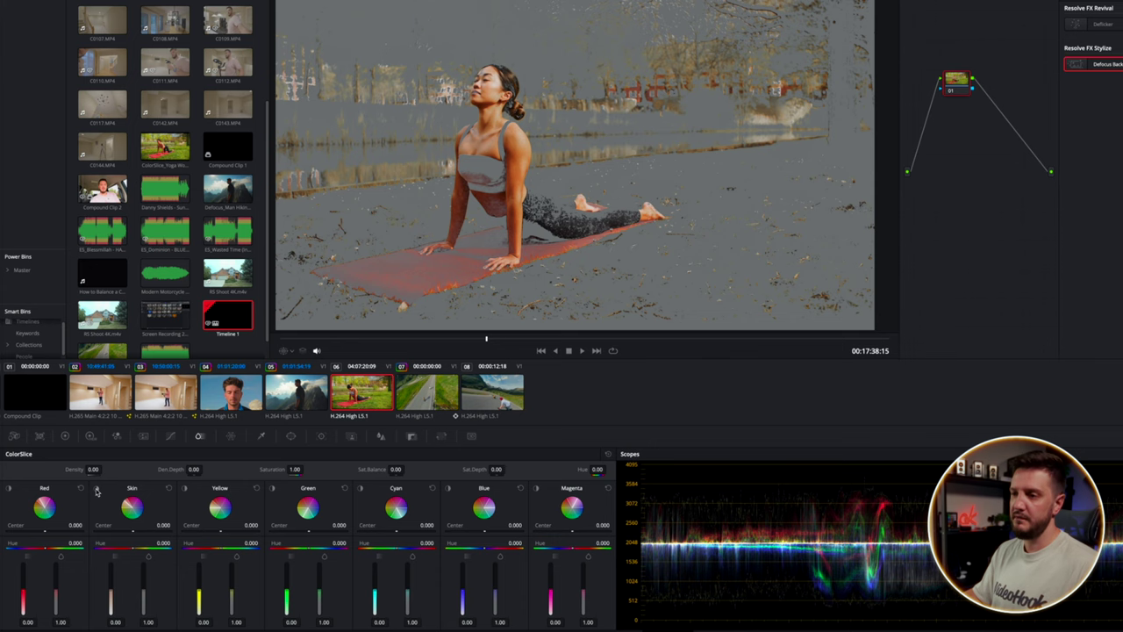
{"action": "left_click", "coordinate": [97, 489]}
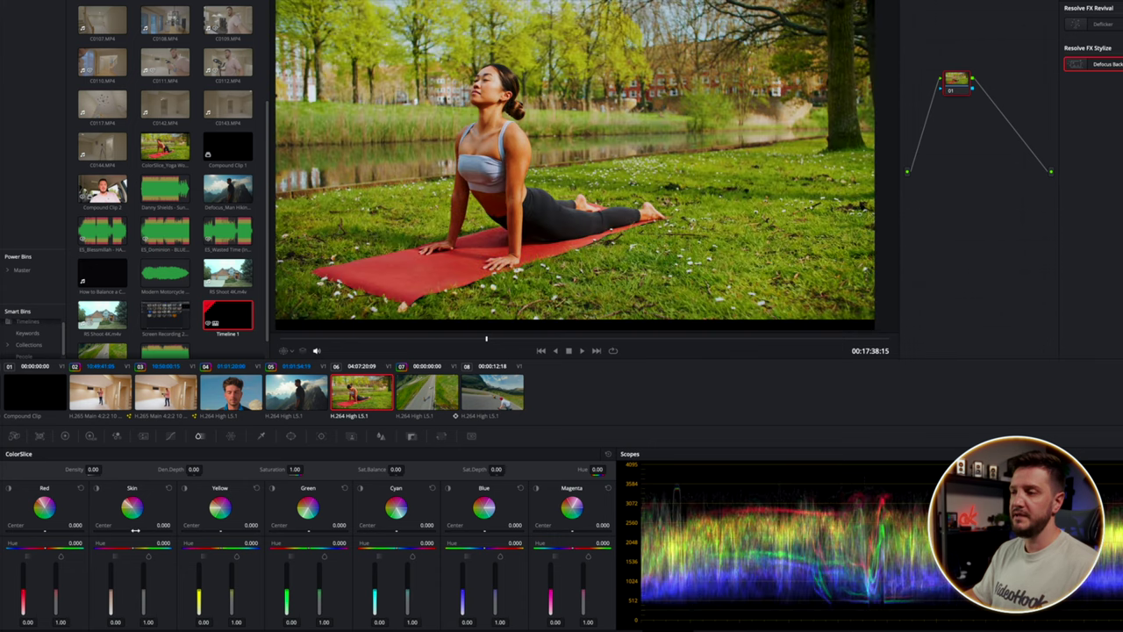
{"action": "key", "text": "shift+h"}
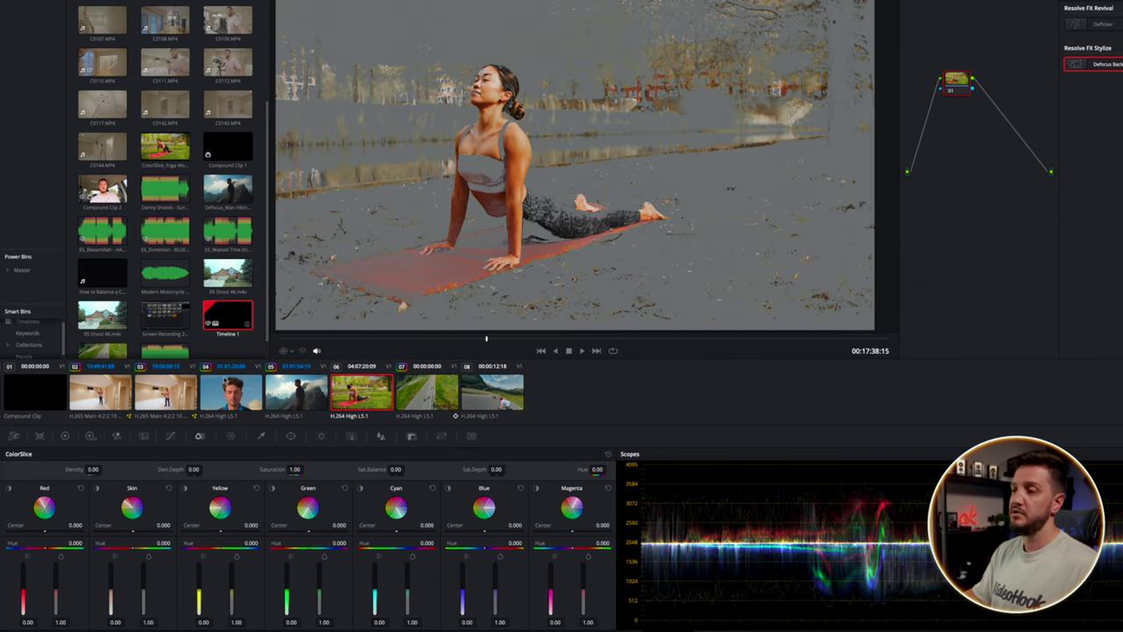
{"action": "mouse_move", "coordinate": [130, 530]}
{"action": "left_mouse_down"}
{"action": "mouse_move", "coordinate": [146, 530]}
{"action": "mouse_move", "coordinate": [112, 530]}
{"action": "mouse_move", "coordinate": [127, 530]}
{"action": "left_mouse_up"}
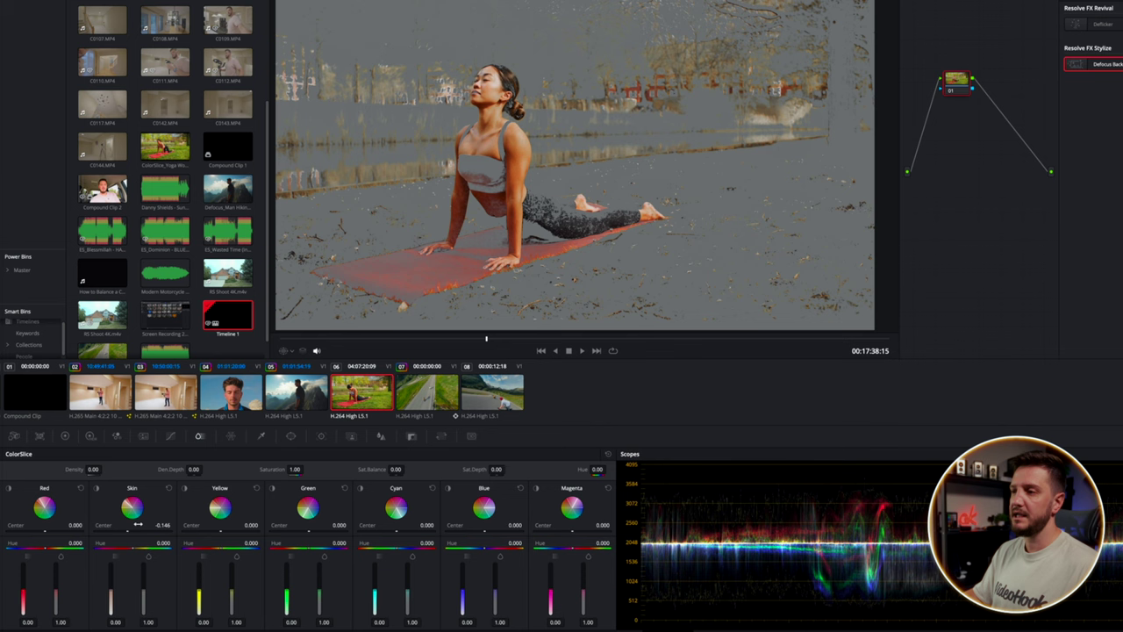
{"action": "key", "text": "shift+h"}
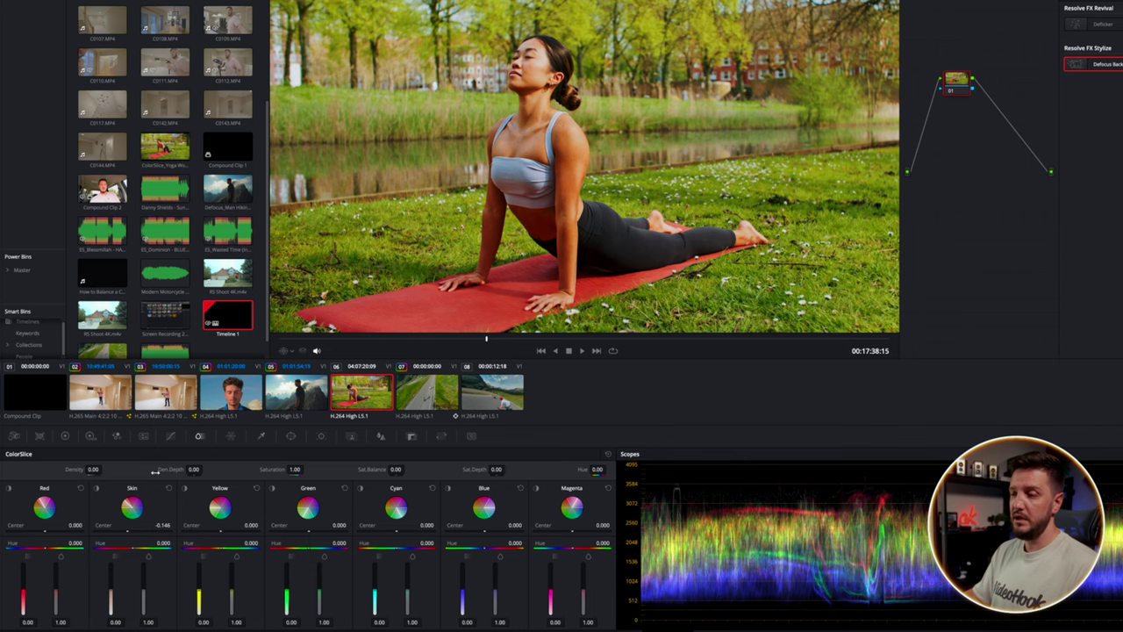
{"action": "left_click_drag", "start_coordinate": [110, 588], "coordinate": [111, 606]}
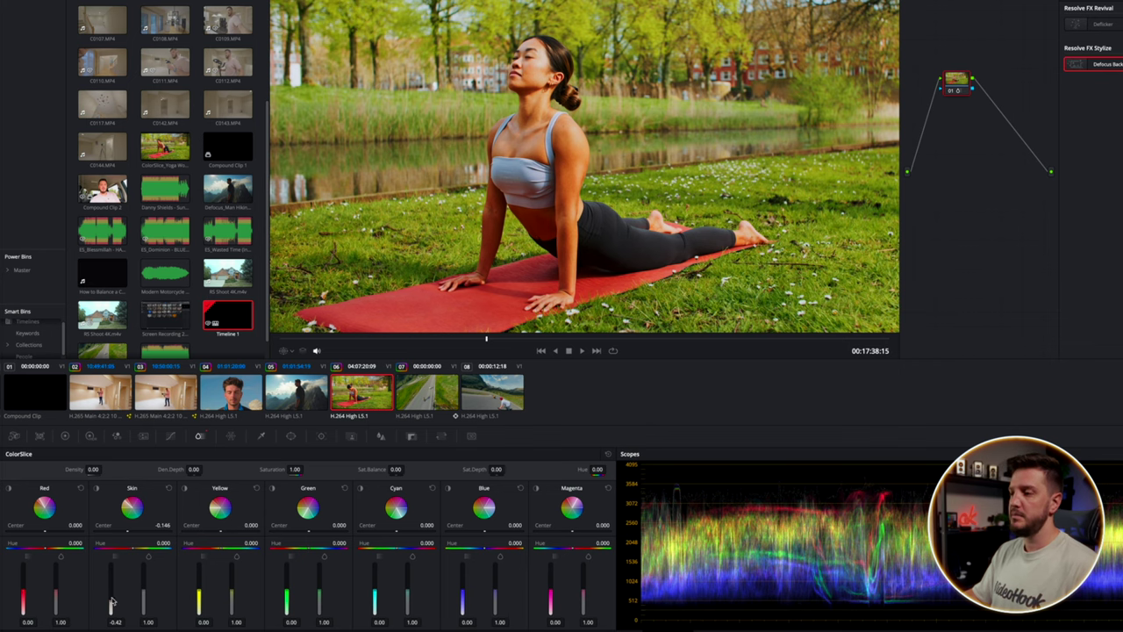
{"action": "left_click_drag", "start_coordinate": [143, 581], "coordinate": [143, 581]}
- Highlight the Green slice's range in the viewer and set its Center to -1.000
{"action": "left_click", "coordinate": [272, 488]}
{"action": "left_click", "coordinate": [272, 488]}
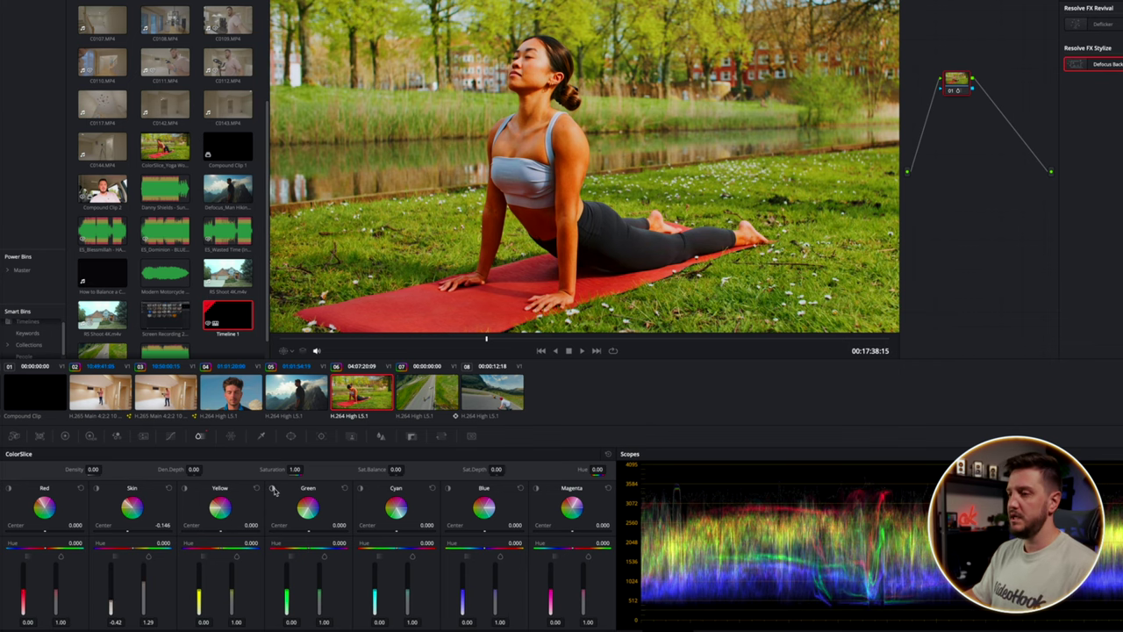
{"action": "key", "text": "shift+h"}
{"action": "mouse_move", "coordinate": [500, 149]}
{"action": "left_mouse_down"}
{"action": "mouse_move", "coordinate": [549, 155]}
{"action": "mouse_move", "coordinate": [504, 144]}
{"action": "left_mouse_up"}
{"action": "left_click_drag", "start_coordinate": [306, 530], "coordinate": [272, 530]}
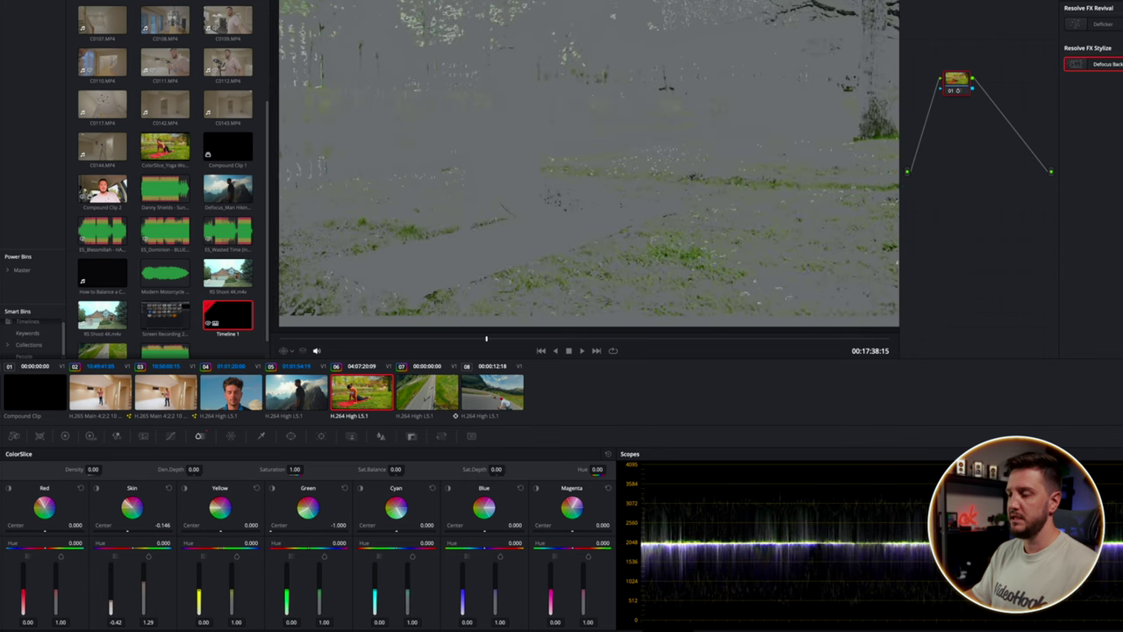
{"action": "key", "text": "shift+h"}
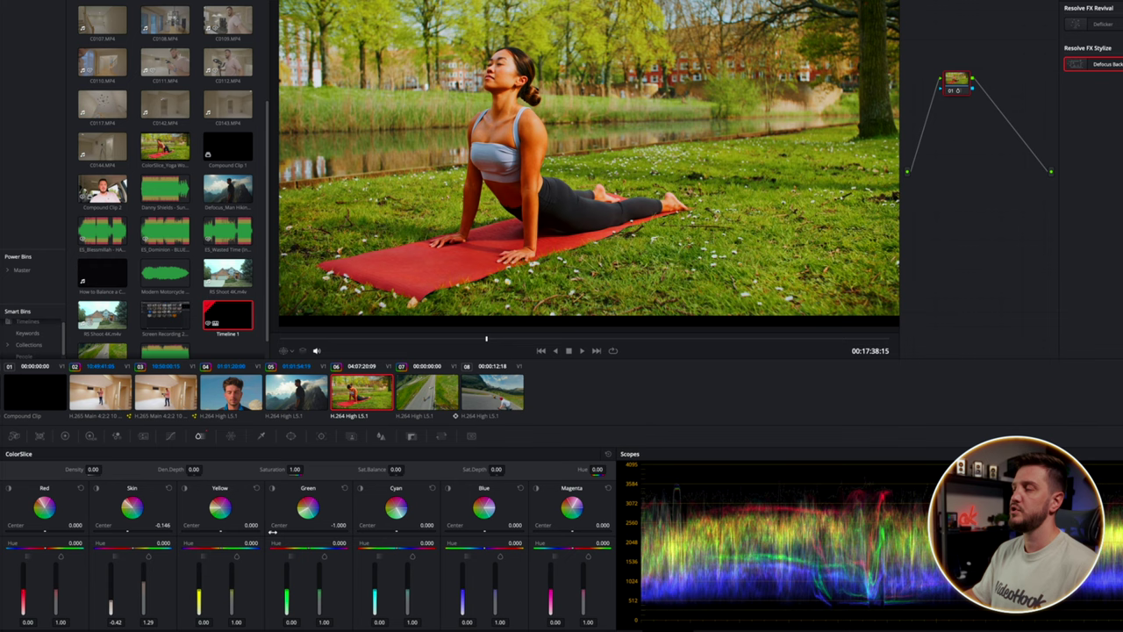
- Set the Green slice to Hue -0.456, density -0.14 and saturation 2.00, and the Yellow slice to Hue 0.240, density 1.00 and saturation 1.73
{"action": "mouse_move", "coordinate": [290, 592]}
{"action": "left_mouse_down"}
{"action": "mouse_move", "coordinate": [287, 613]}
{"action": "mouse_move", "coordinate": [287, 564]}
{"action": "mouse_move", "coordinate": [286, 593]}
{"action": "left_mouse_up"}
{"action": "left_click_drag", "start_coordinate": [319, 588], "coordinate": [320, 563]}
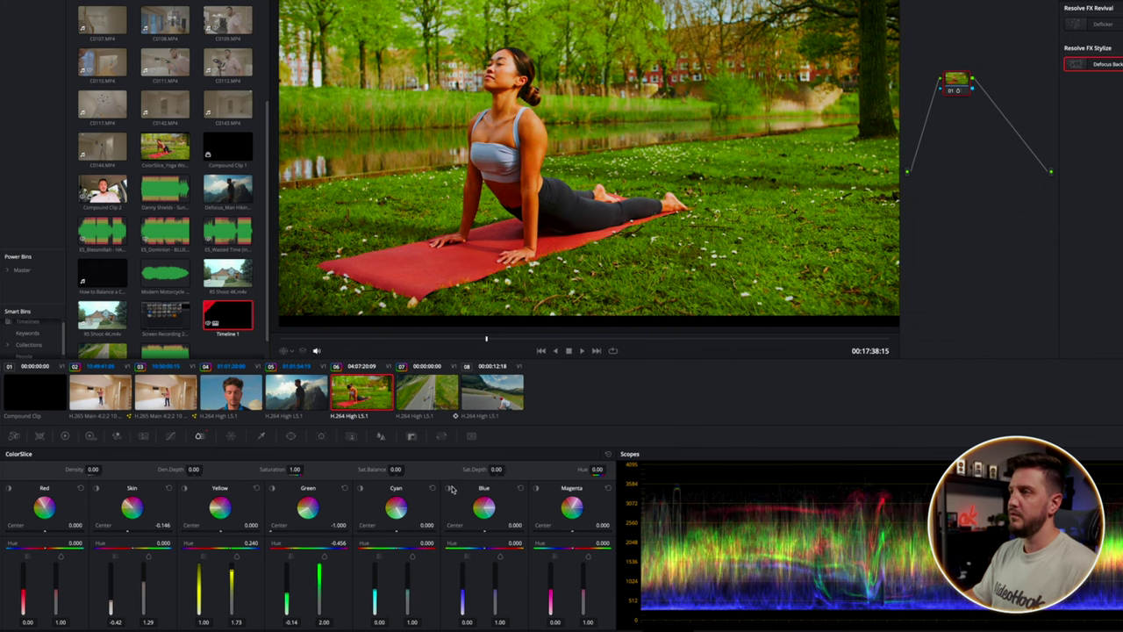
- Isolate the blue top with the Blue slice highlight and set the slice's Center to -1.000, Hue to 0.698 and saturation to 1.44
{"action": "left_click", "coordinate": [450, 488]}
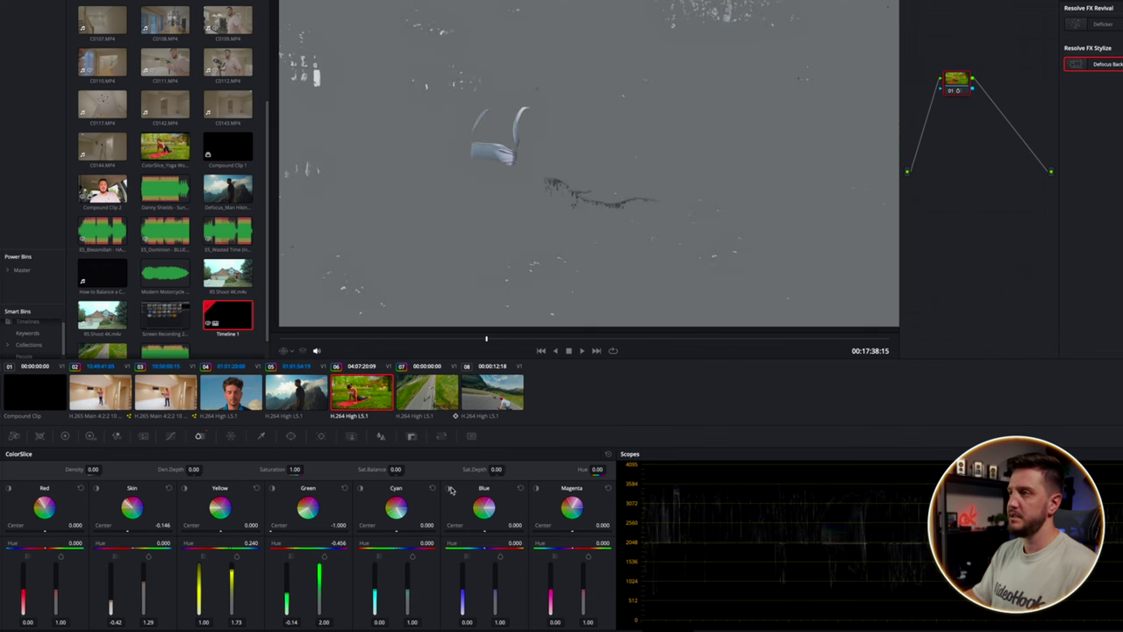
{"action": "left_click", "coordinate": [450, 489]}
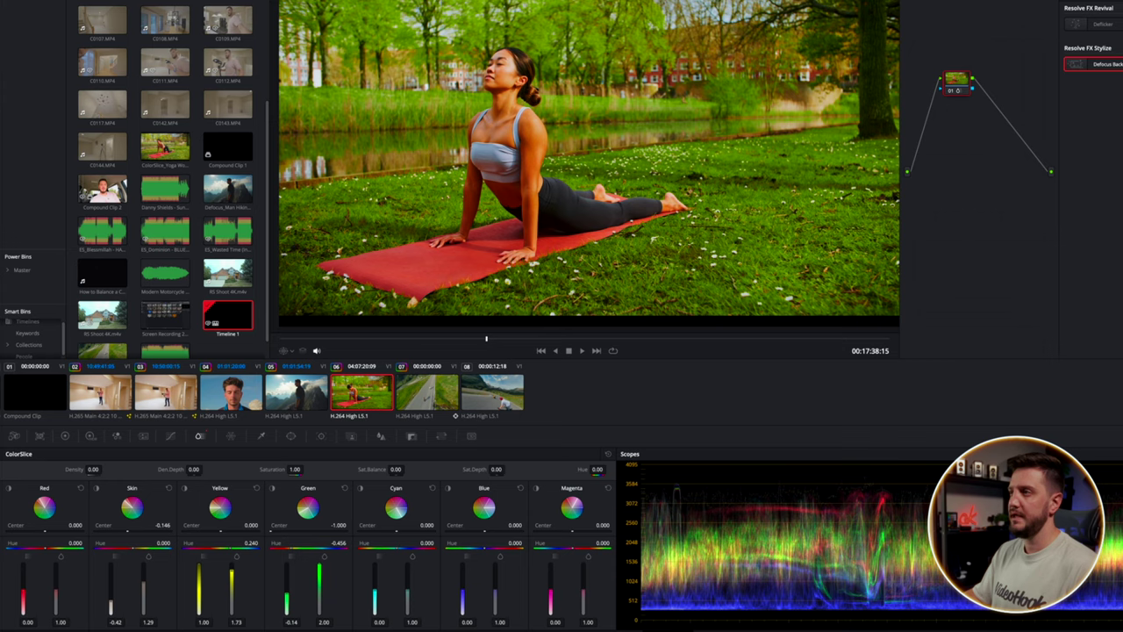
{"action": "key", "text": "shift+h"}
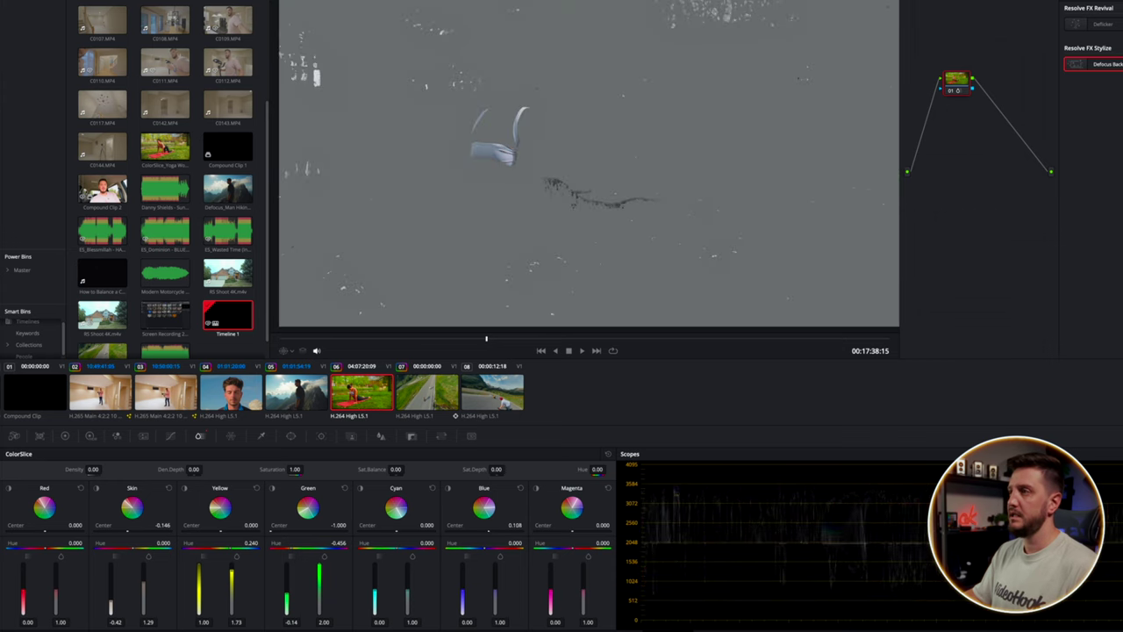
{"action": "left_click_drag", "start_coordinate": [489, 530], "coordinate": [466, 530]}
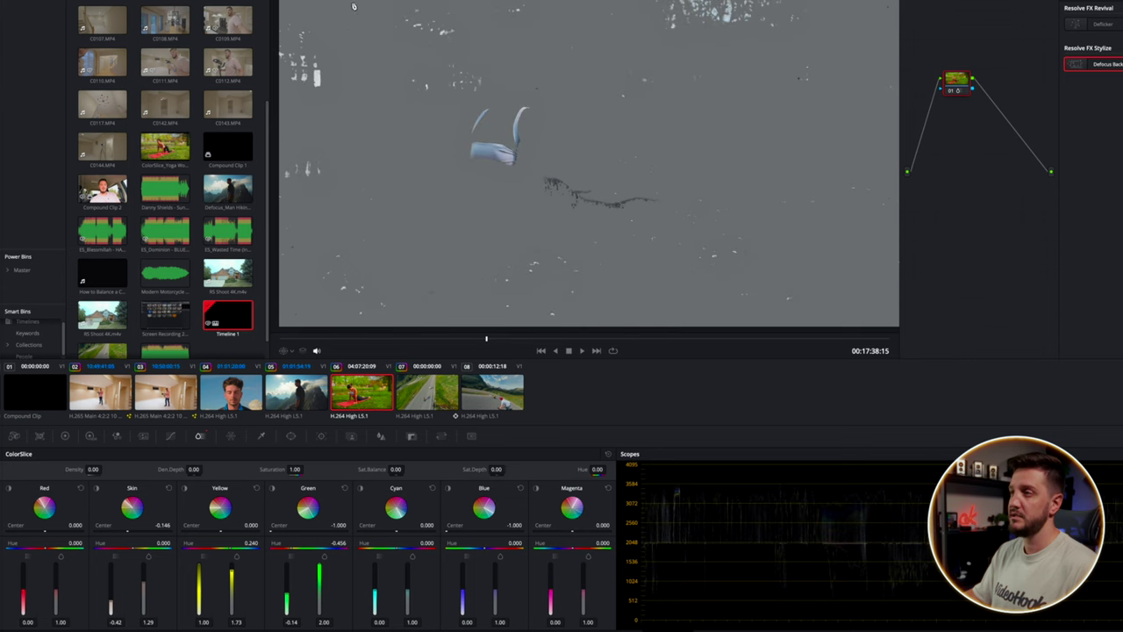
{"action": "key", "text": "shift+h"}
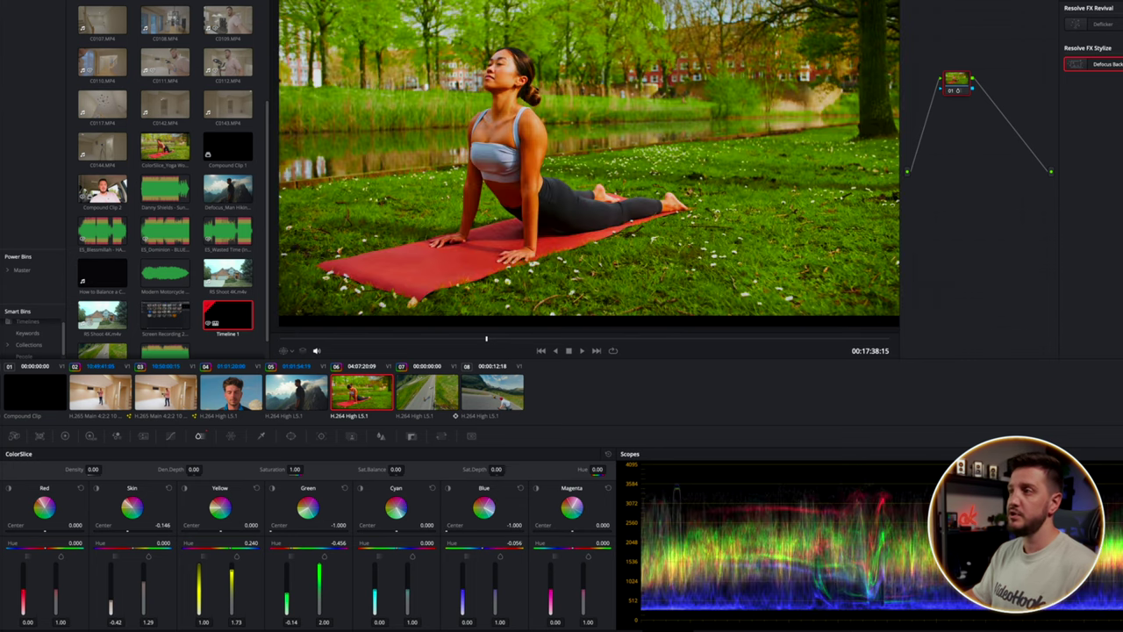
{"action": "left_click_drag", "start_coordinate": [483, 547], "coordinate": [510, 547]}
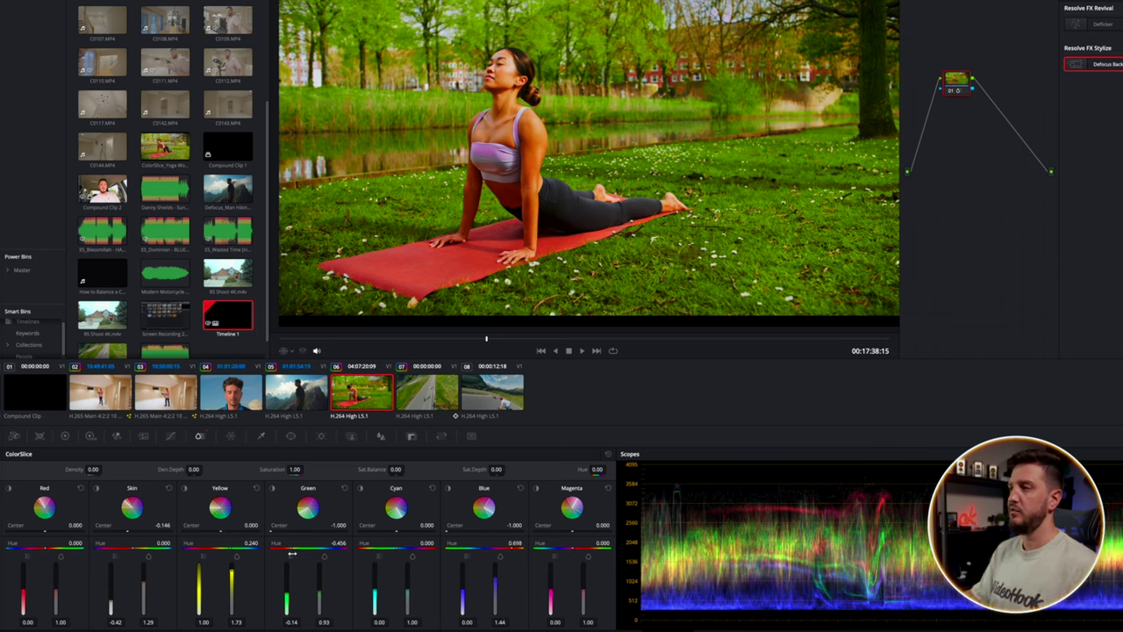
- Readjust the Green slice to Hue 0.066, density 1.00 and saturation 0.93
{"action": "left_click_drag", "start_coordinate": [292, 546], "coordinate": [309, 546]}
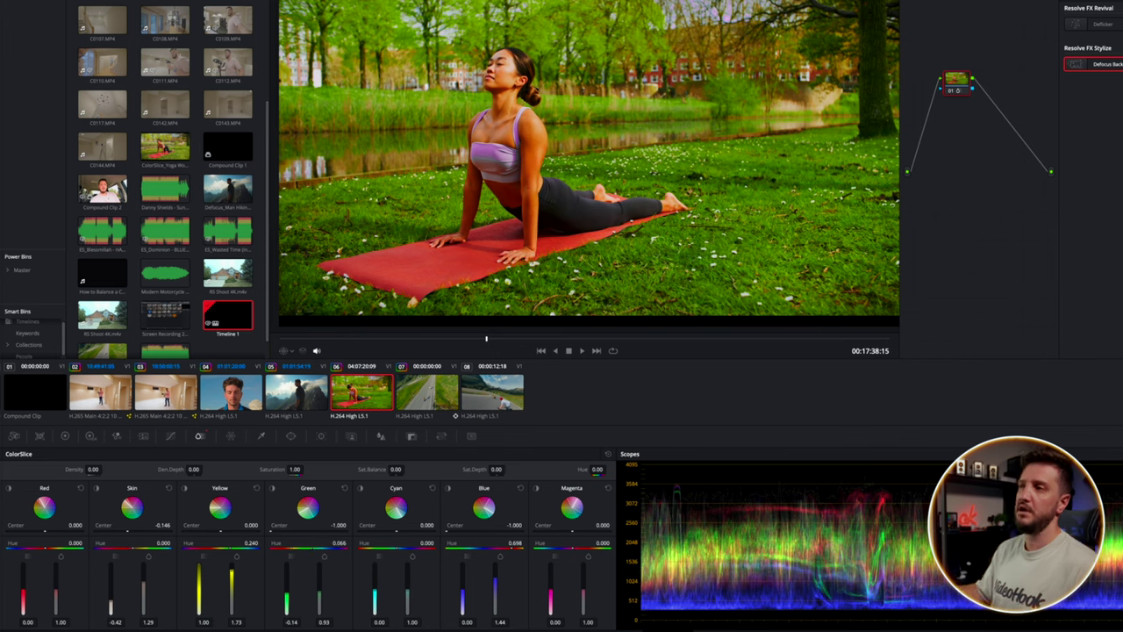
{"action": "left_click_drag", "start_coordinate": [287, 605], "coordinate": [286, 565]}
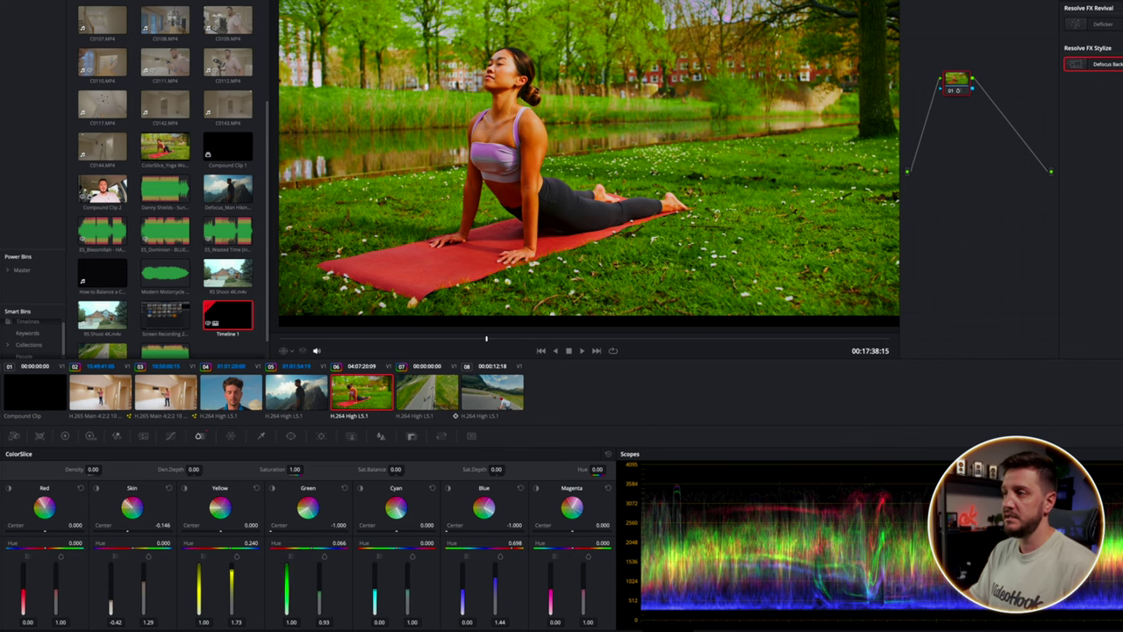
- Isolate the red mat with the Red slice highlight, set the slice's Center to -0.228, and check the black-and-white highlight view
{"action": "left_click", "coordinate": [9, 488]}
{"action": "left_click", "coordinate": [8, 487]}
{"action": "key", "text": "shift+h"}
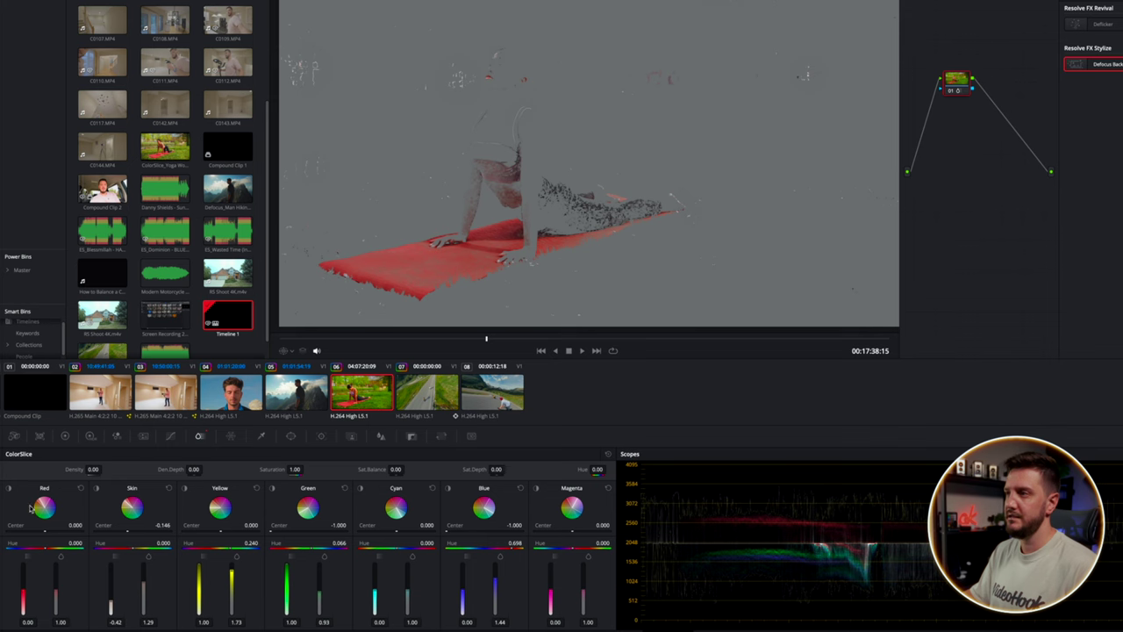
{"action": "mouse_move", "coordinate": [44, 531]}
{"action": "left_mouse_down"}
{"action": "mouse_move", "coordinate": [25, 531]}
{"action": "mouse_move", "coordinate": [66, 530]}
{"action": "mouse_move", "coordinate": [37, 530]}
{"action": "left_mouse_up"}
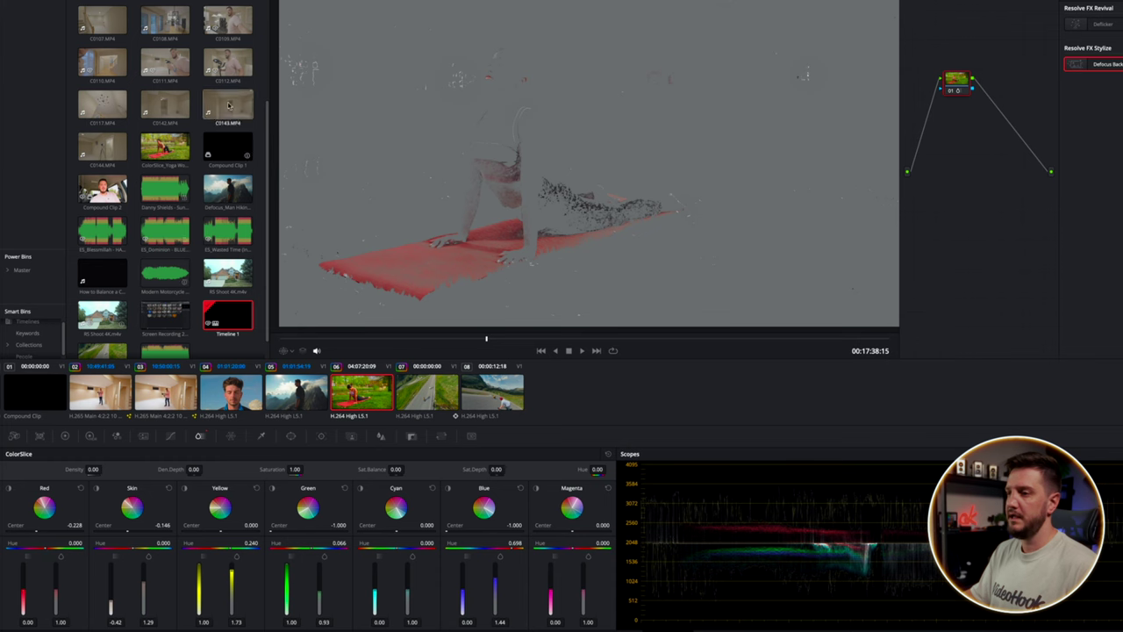
{"action": "key", "text": "alt+shift+h"}
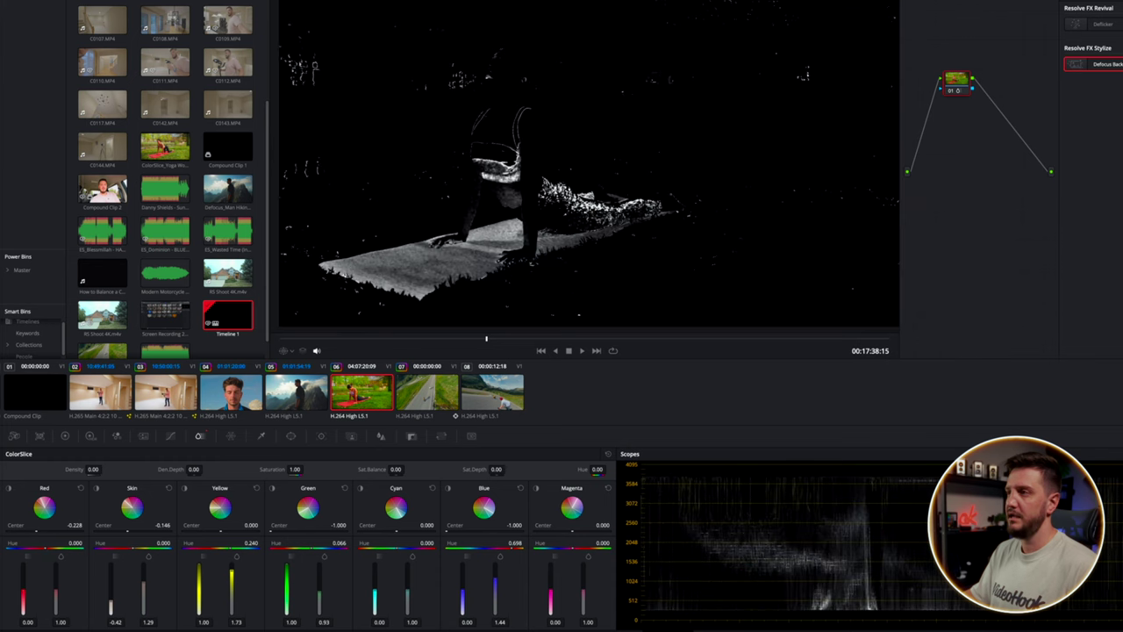
{"action": "key", "text": "shift+alt+h"}
{"action": "key", "text": "shift+h"}
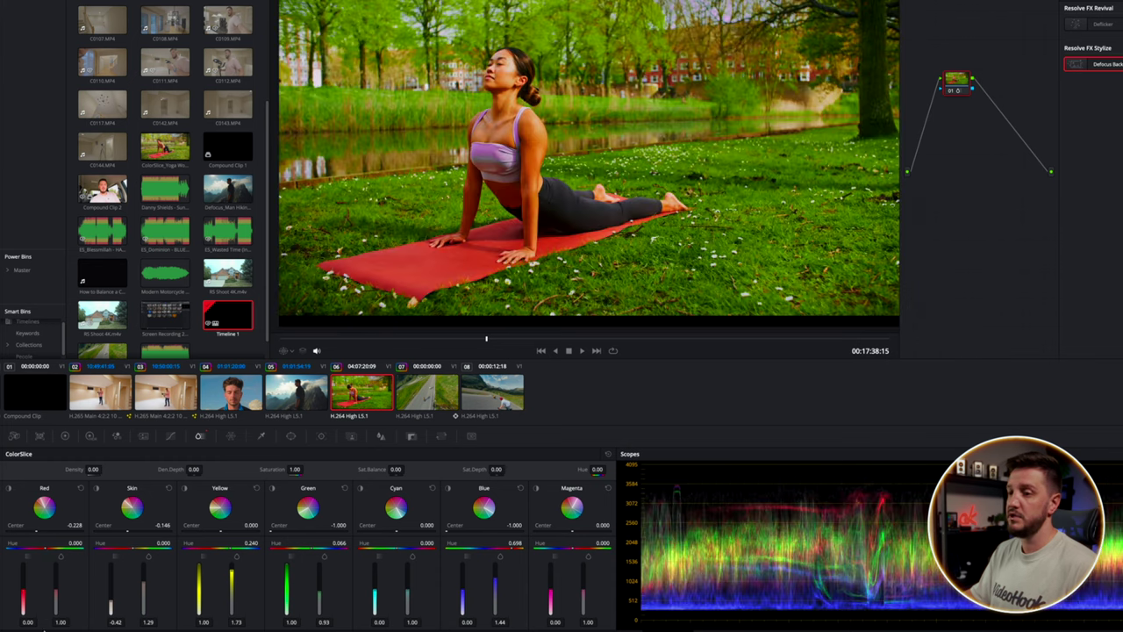
- Set the Red slice to saturation 1.48 and Hue 0.428, and compare the image with the grade bypassed and restored
{"action": "left_click_drag", "start_coordinate": [58, 588], "coordinate": [58, 576]}
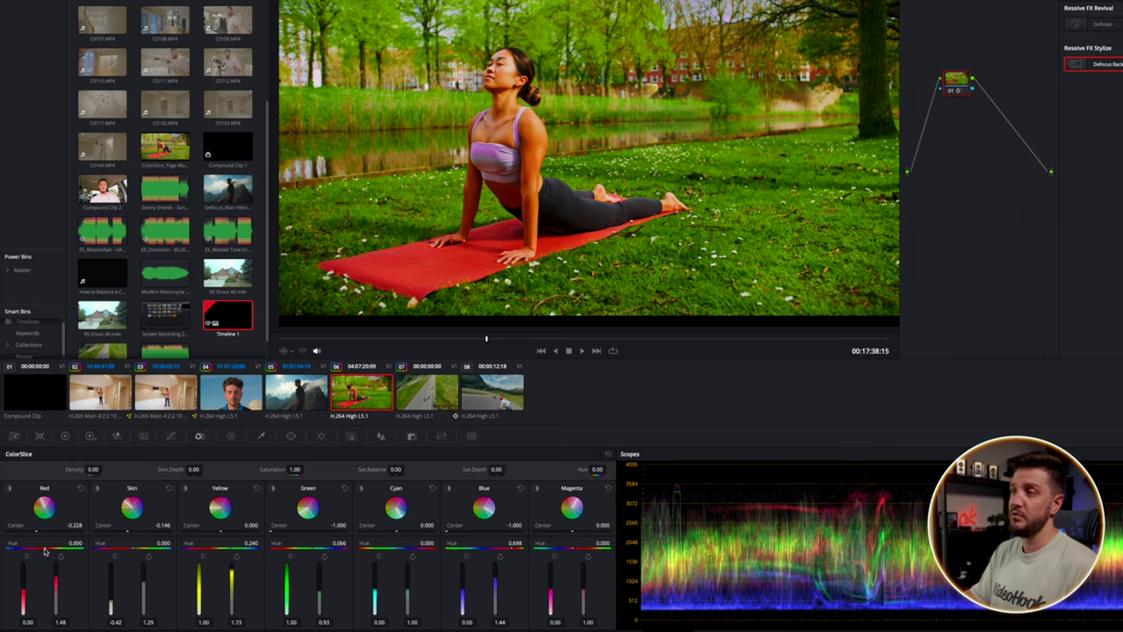
{"action": "left_click_drag", "start_coordinate": [44, 547], "coordinate": [61, 548]}
{"action": "left_click", "coordinate": [951, 91]}
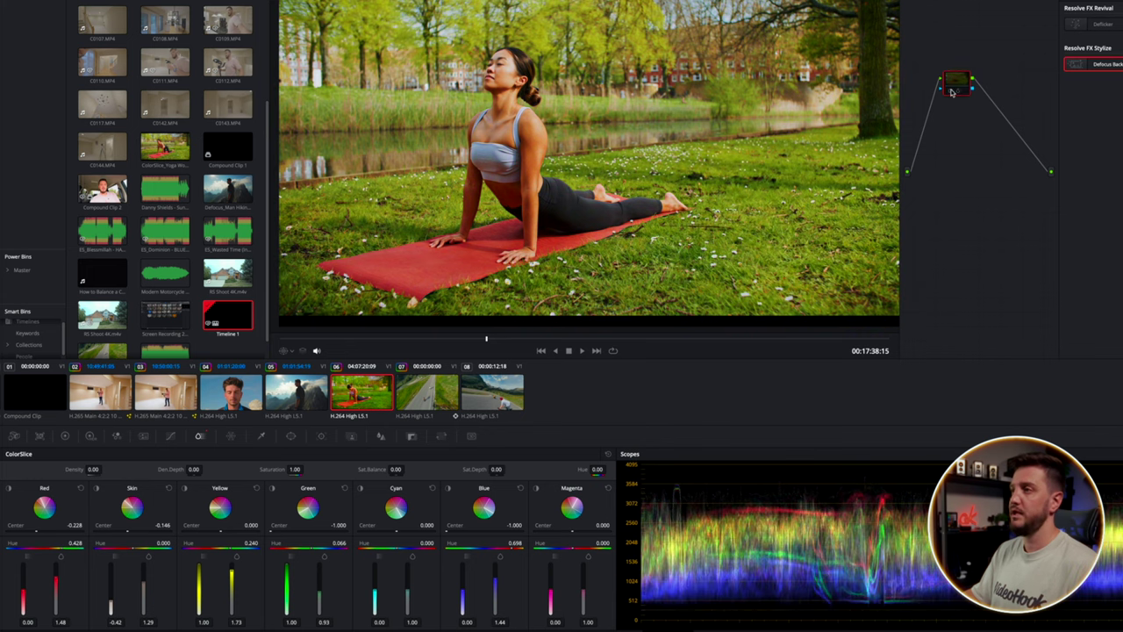
{"action": "left_click", "coordinate": [951, 91]}
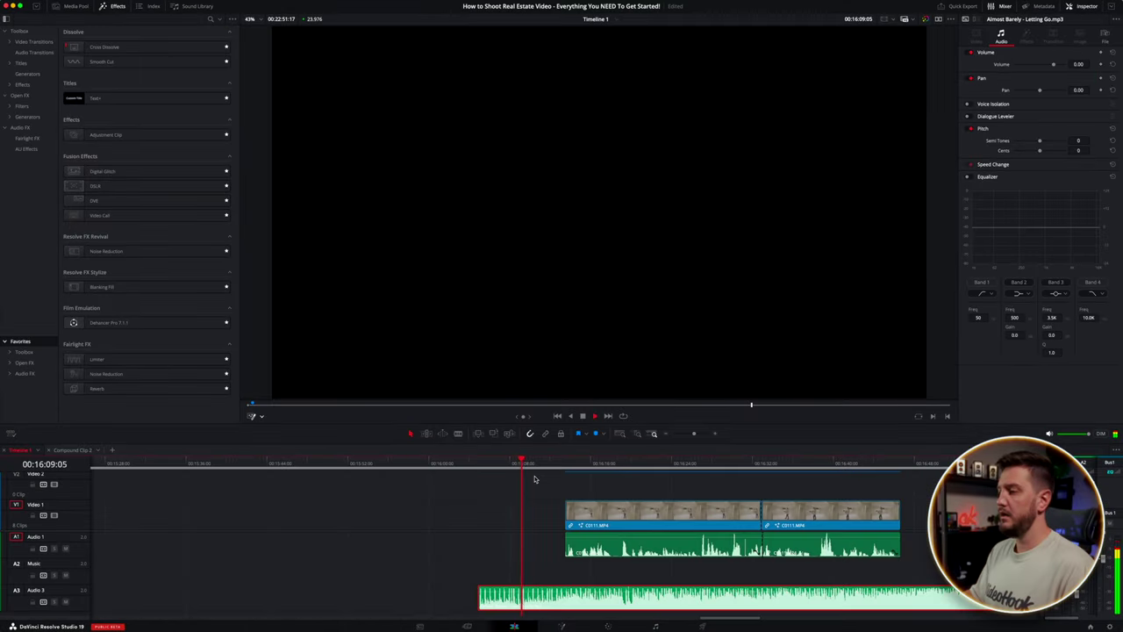
- Play the section where the voice clip starts over the music, and inspect the audio settings of the voice track and music clip
{"action": "key", "text": "space"}
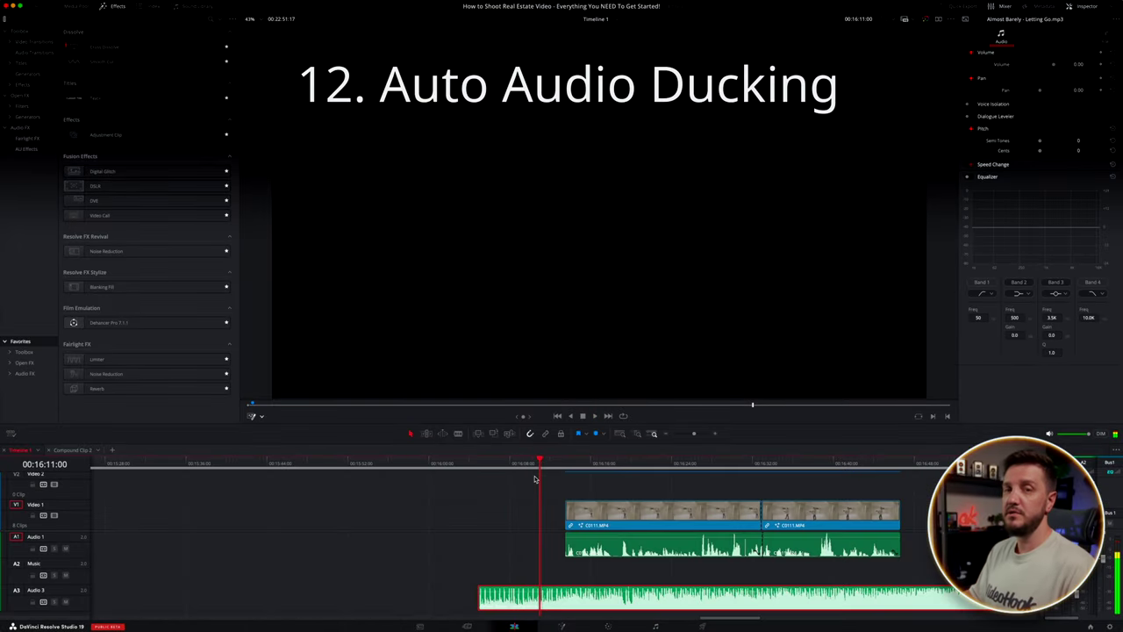
{"action": "left_click", "coordinate": [594, 477]}
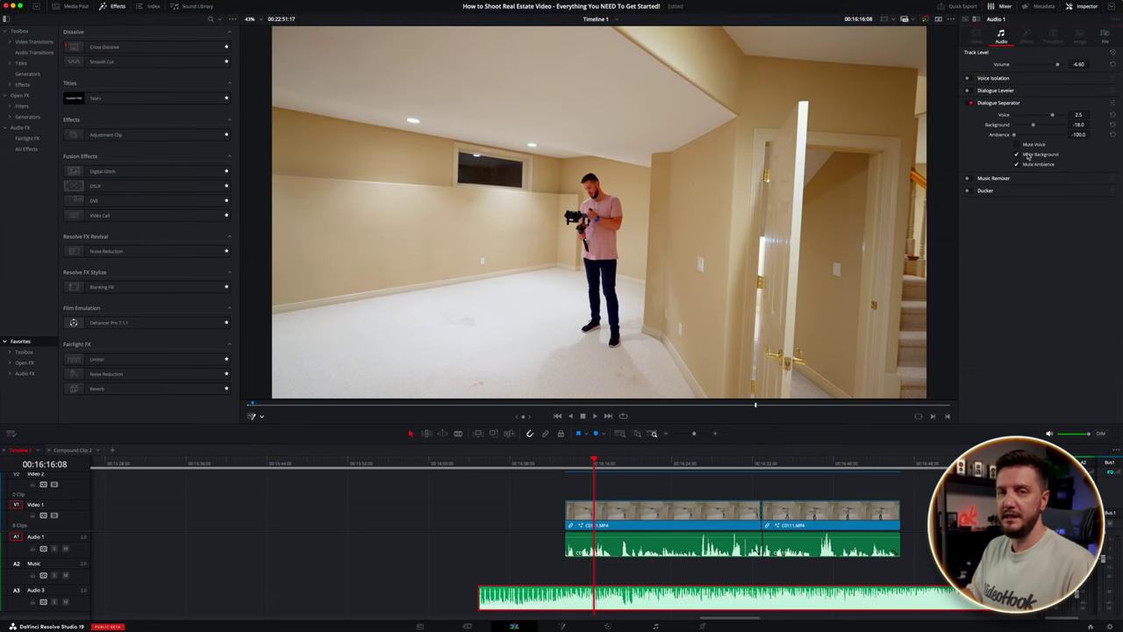
{"action": "key", "text": "space"}
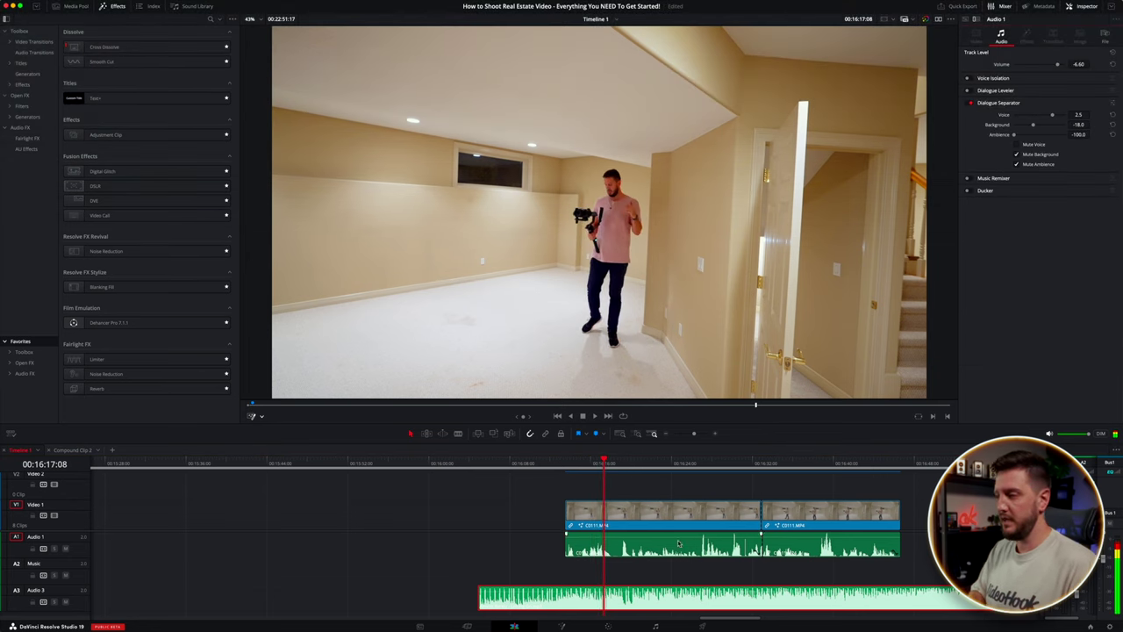
{"action": "key", "text": "Up"}
{"action": "left_click", "coordinate": [591, 605]}
{"action": "key", "text": "space"}
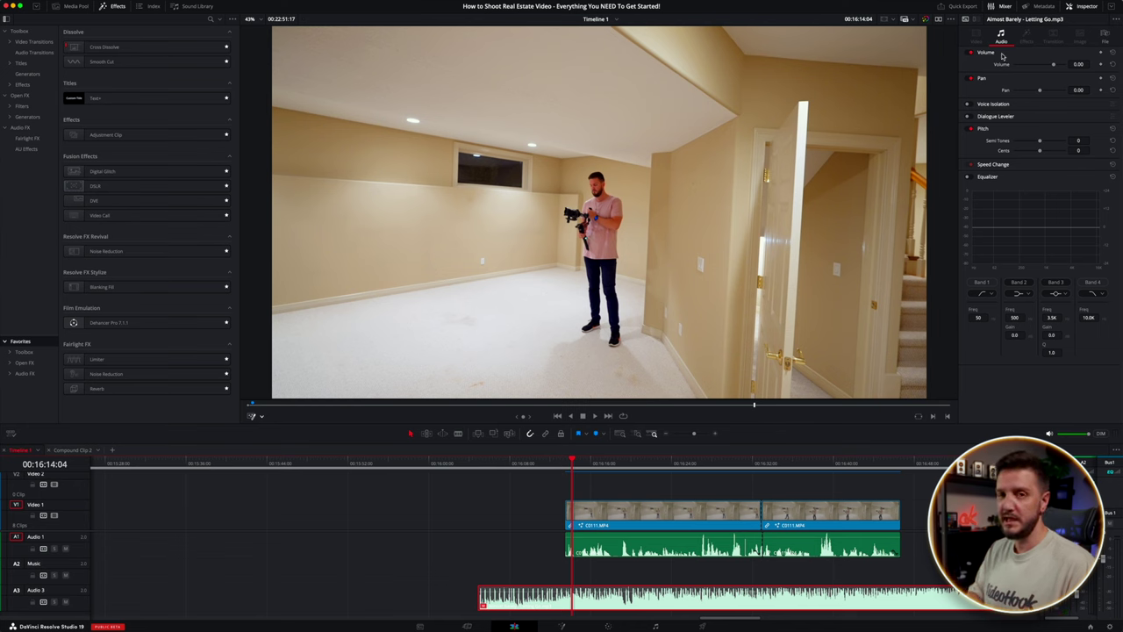
{"action": "left_click", "coordinate": [979, 19]}
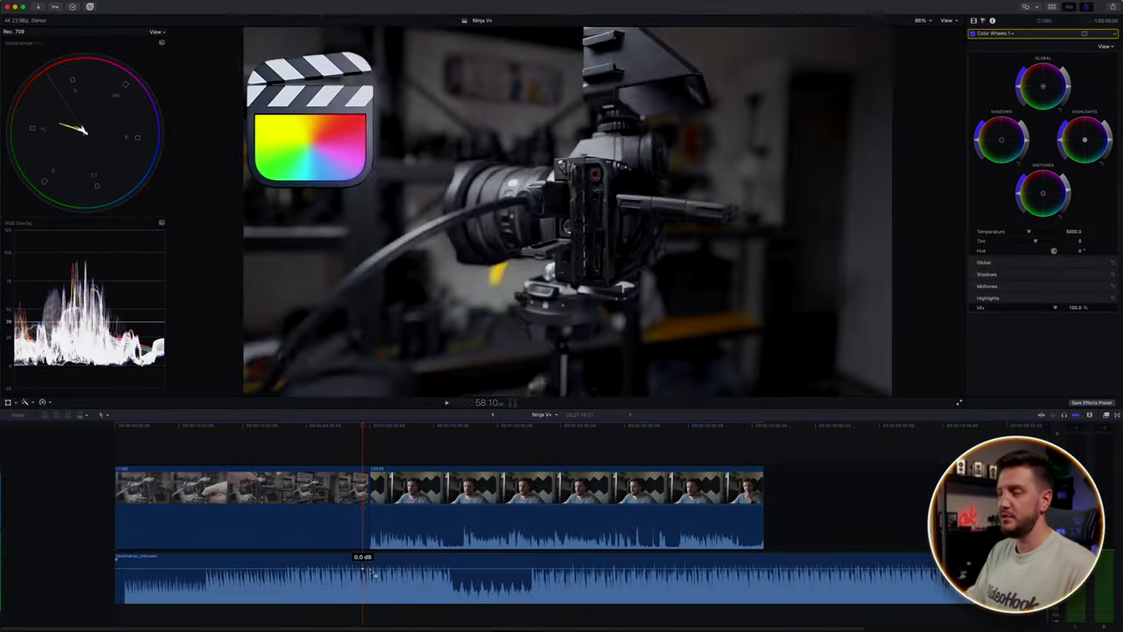
- In Final Cut Pro, keyframe the music down to -11.0 dB under the talking-head clip and back up at the clip's end
{"action": "left_click", "coordinate": [373, 568], "text": "alt"}
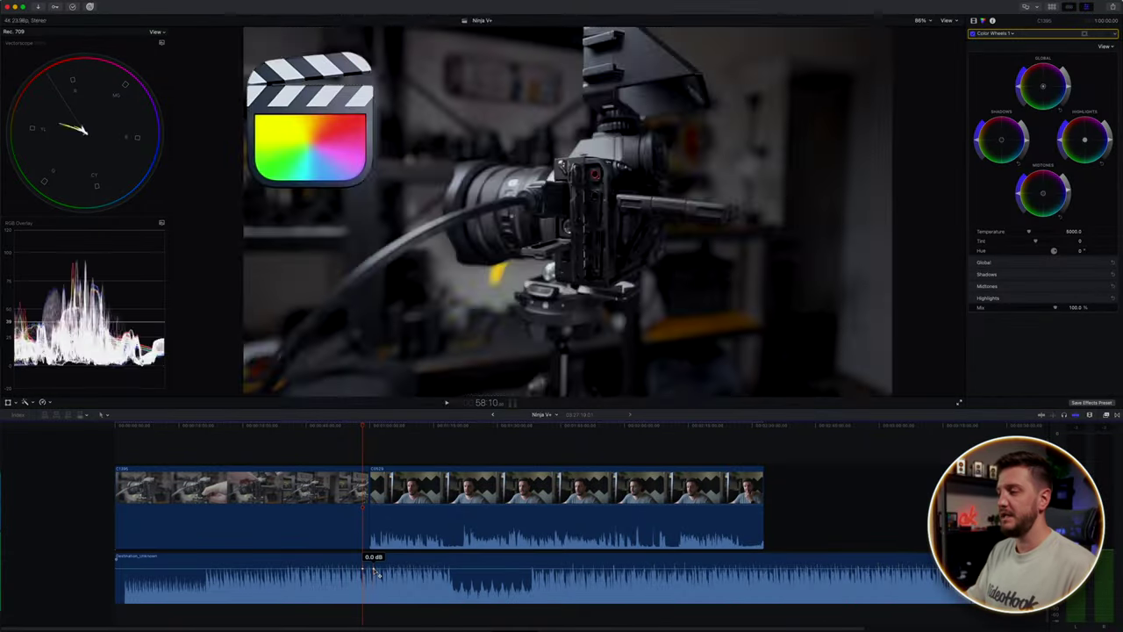
{"action": "left_click_drag", "start_coordinate": [372, 568], "coordinate": [373, 578]}
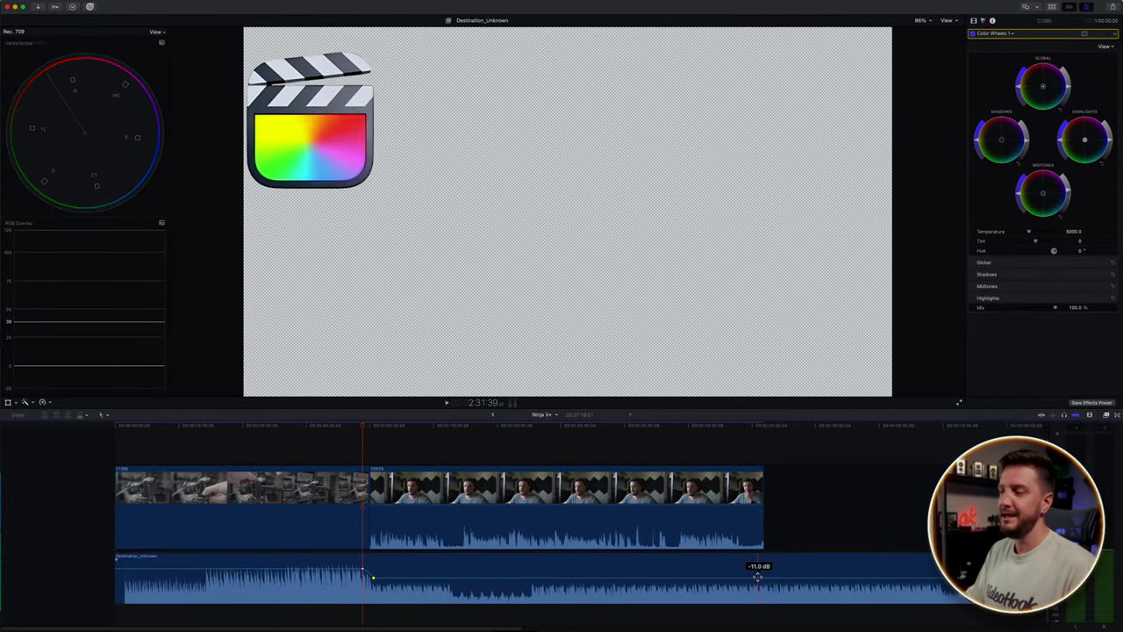
{"action": "left_click", "coordinate": [757, 578], "text": "alt"}
{"action": "left_click", "coordinate": [768, 577], "text": "alt"}
{"action": "left_click_drag", "start_coordinate": [768, 577], "coordinate": [777, 569]}
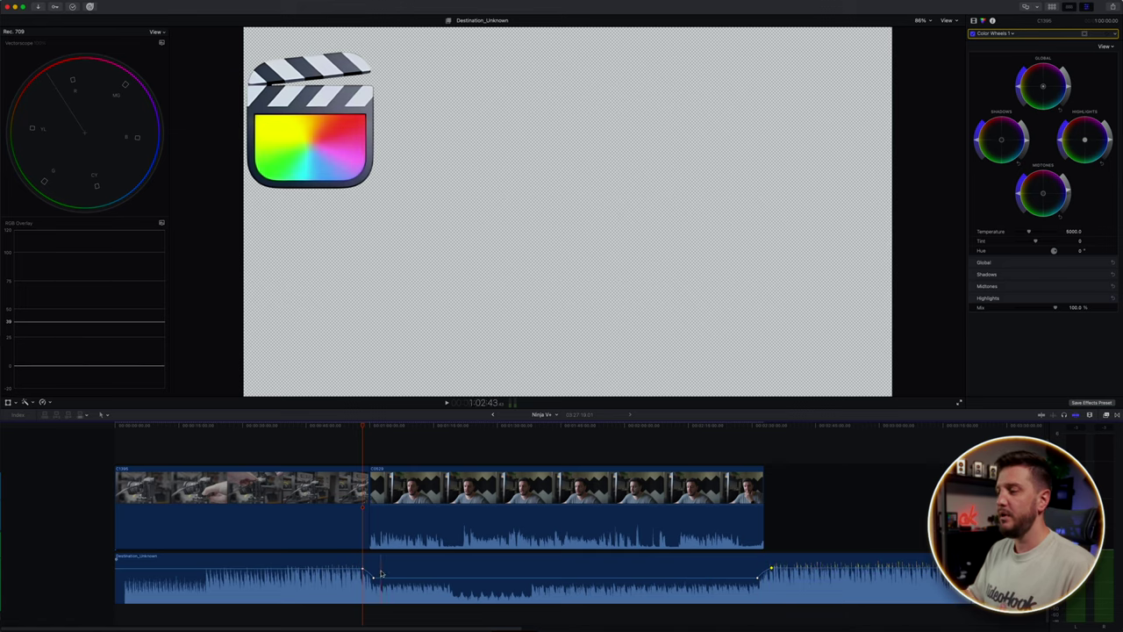
{"action": "left_click", "coordinate": [363, 571]}
{"action": "mouse_move", "coordinate": [363, 572]}
{"action": "left_mouse_down"}
{"action": "mouse_move", "coordinate": [372, 579]}
{"action": "mouse_move", "coordinate": [365, 572]}
{"action": "left_mouse_up"}
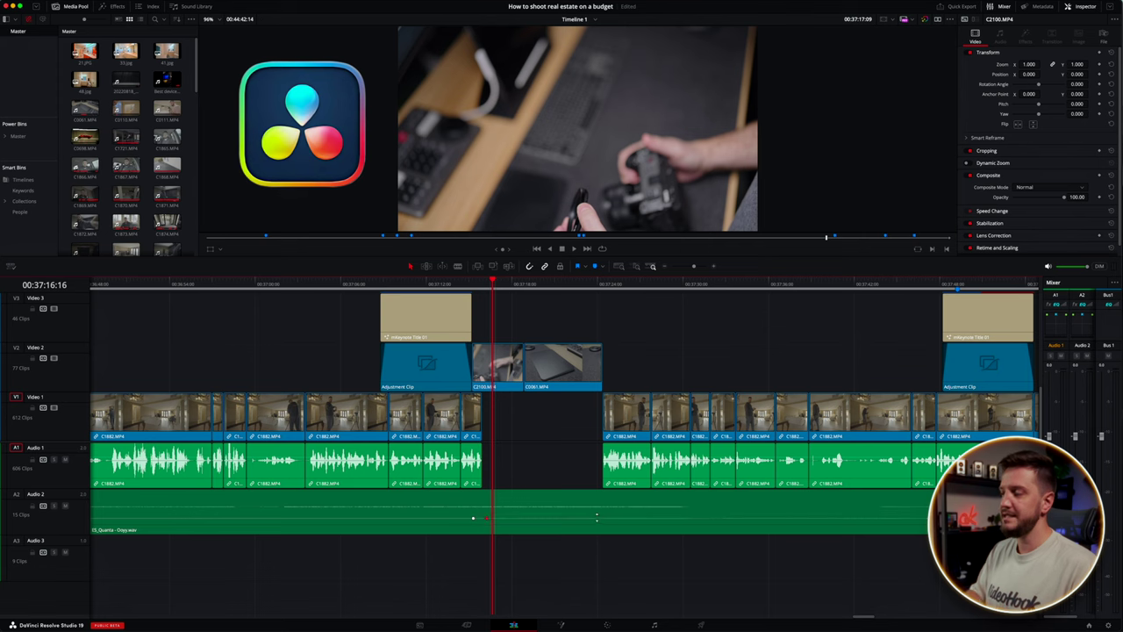
- In DaVinci Resolve, keyframe the Audio 2 music louder across the gap between the speech sections, with ramps at both ends
{"action": "left_click", "coordinate": [596, 518], "text": "alt"}
{"action": "left_click_drag", "start_coordinate": [575, 517], "coordinate": [596, 505]}
{"action": "left_click", "coordinate": [539, 539]}
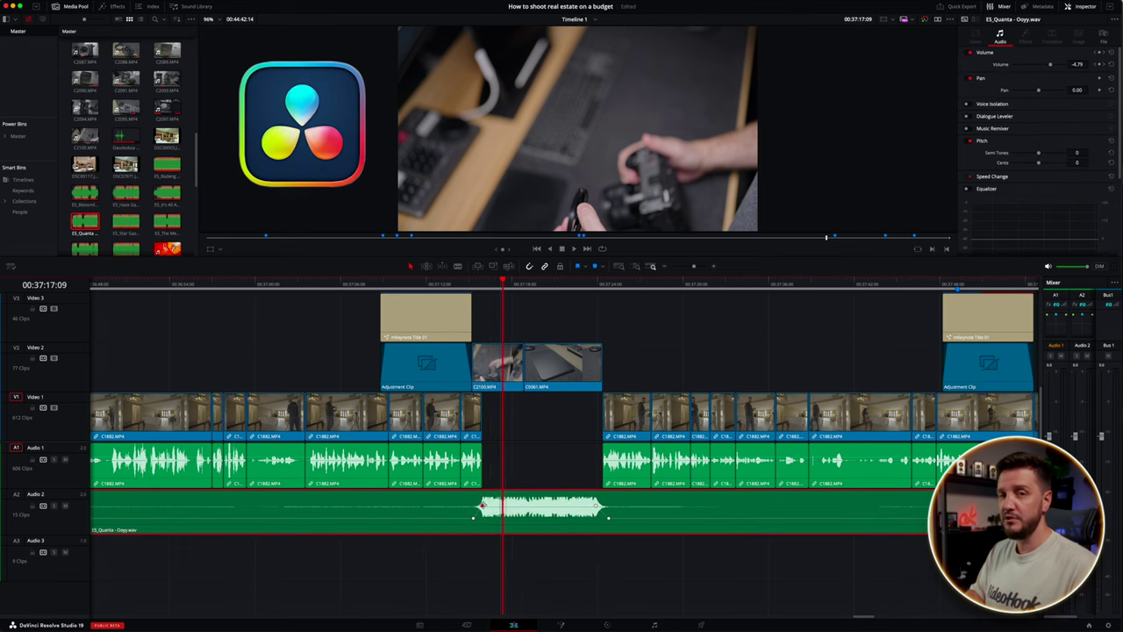
{"action": "left_click_drag", "start_coordinate": [482, 506], "coordinate": [488, 505]}
{"action": "left_click", "coordinate": [600, 561]}
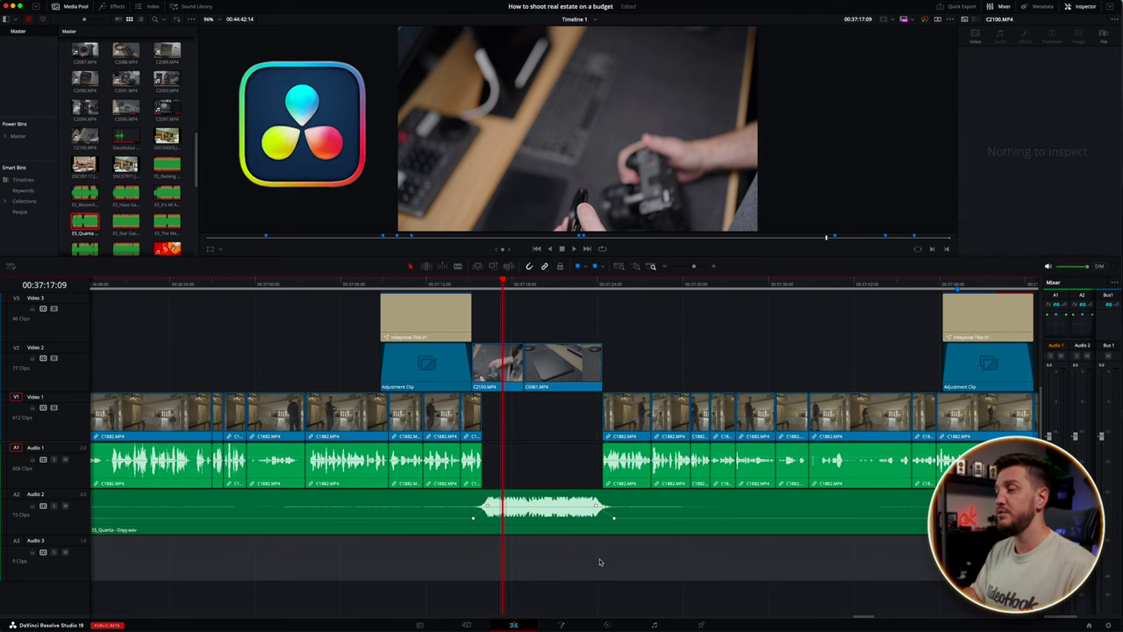
{"action": "left_click_drag", "start_coordinate": [506, 284], "coordinate": [559, 281]}
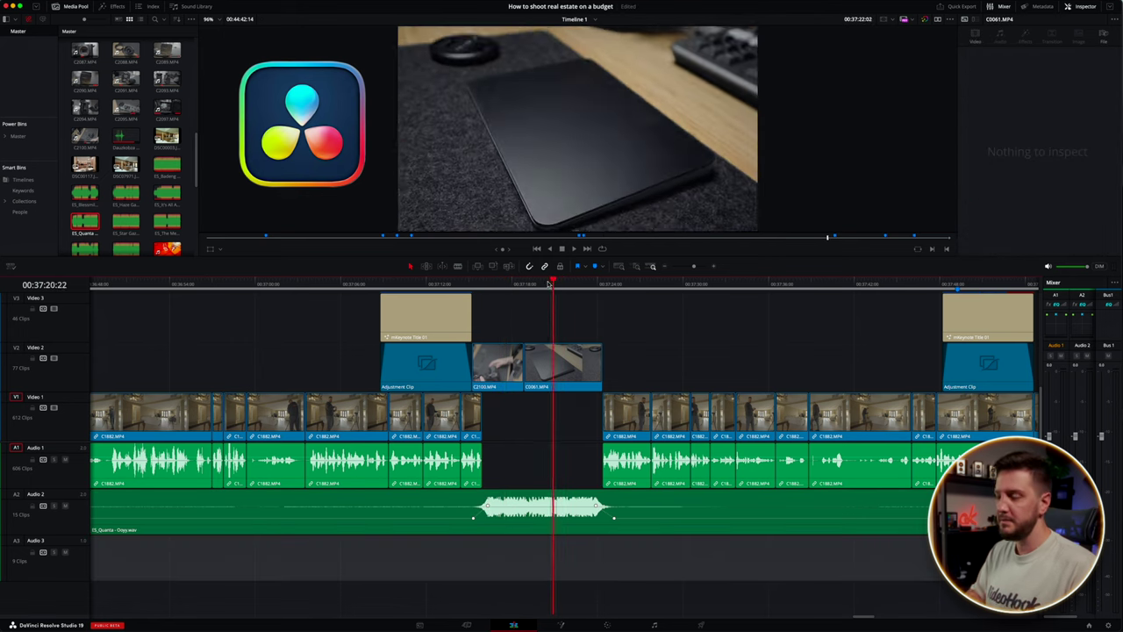
{"action": "left_click", "coordinate": [511, 283]}
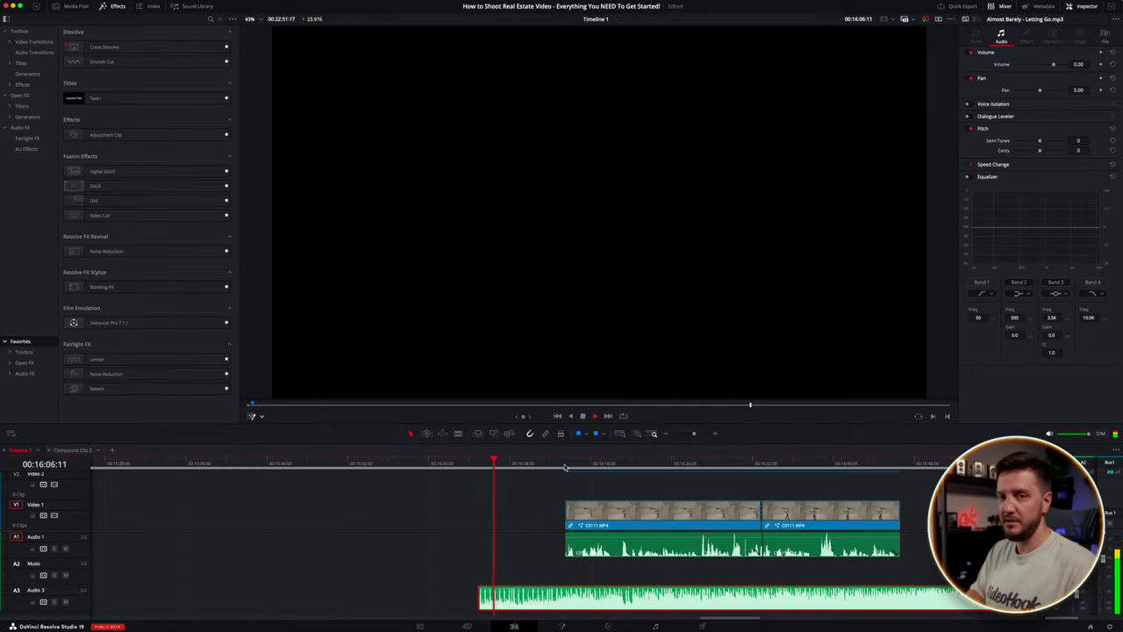
- In the real estate timeline, lower the music clip's volume to -3.85 and audition it before and during the speech
{"action": "left_click", "coordinate": [564, 463]}
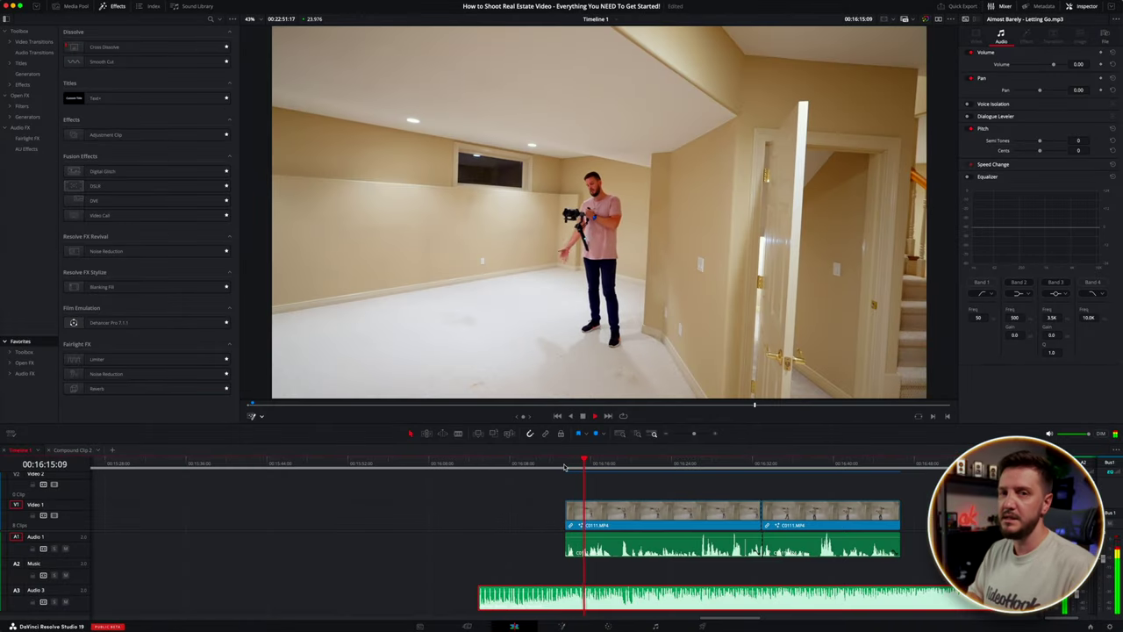
{"action": "left_click", "coordinate": [499, 465]}
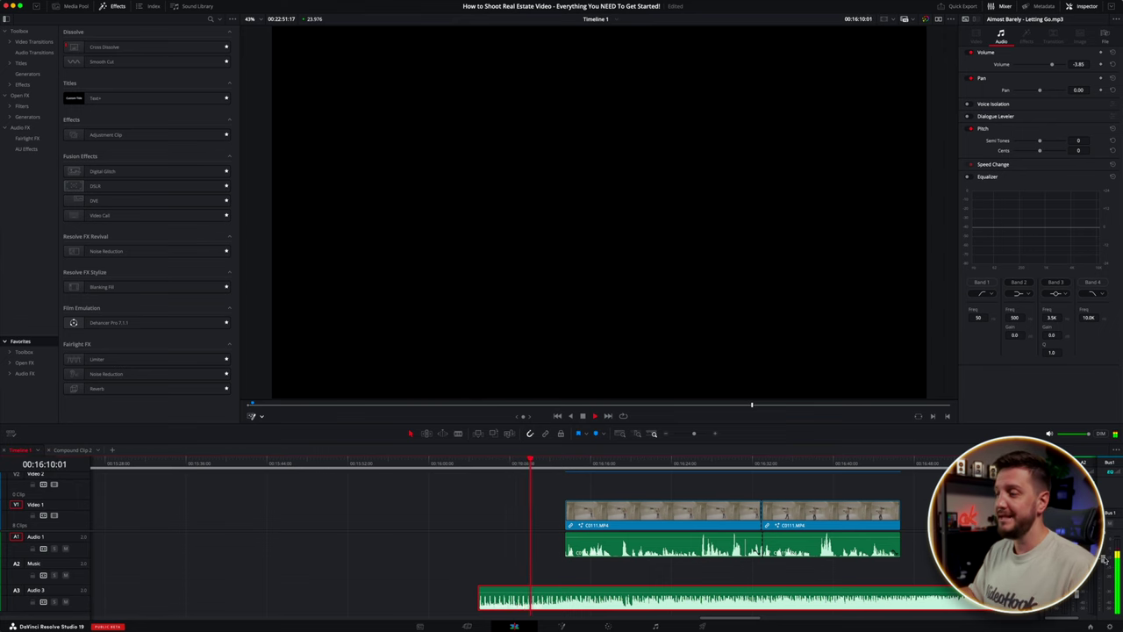
{"action": "left_click", "coordinate": [574, 465]}
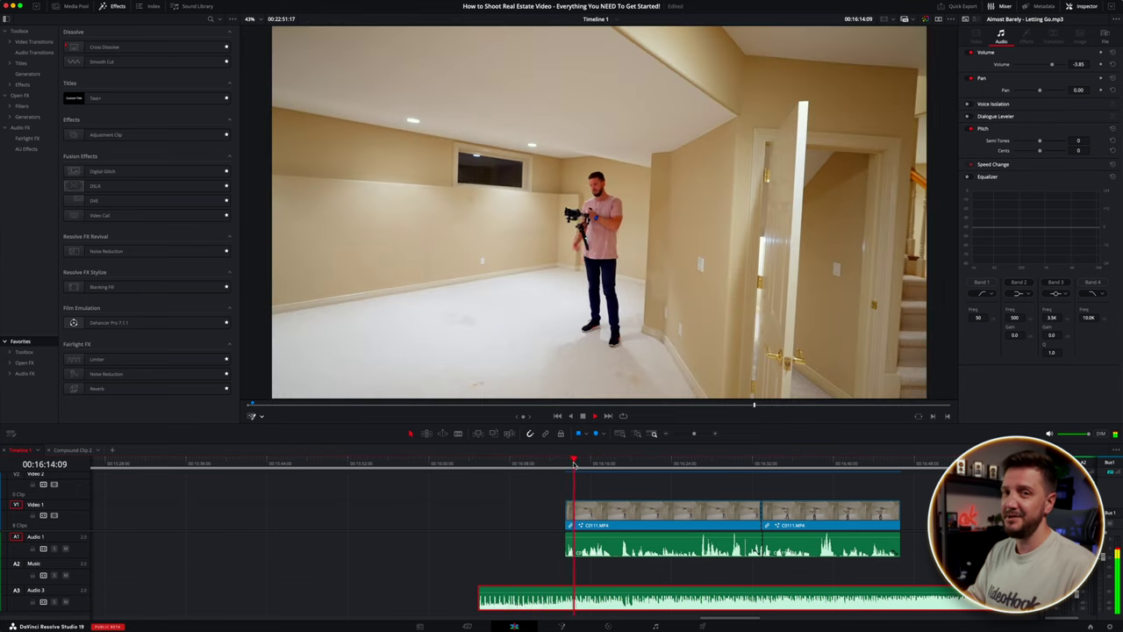
- Turn on the Ducker for the Audio 3 music track with Audio 1 as its source, and rename that source track Voice
{"action": "left_click", "coordinate": [110, 599]}
{"action": "left_click", "coordinate": [552, 600]}
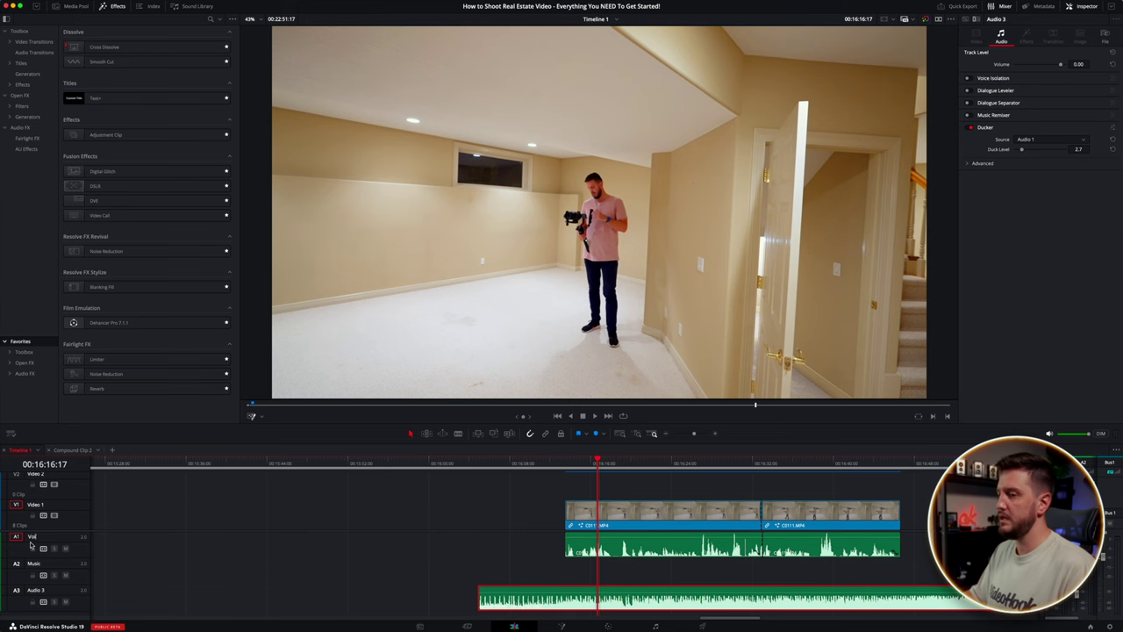
{"action": "left_click", "coordinate": [538, 462]}
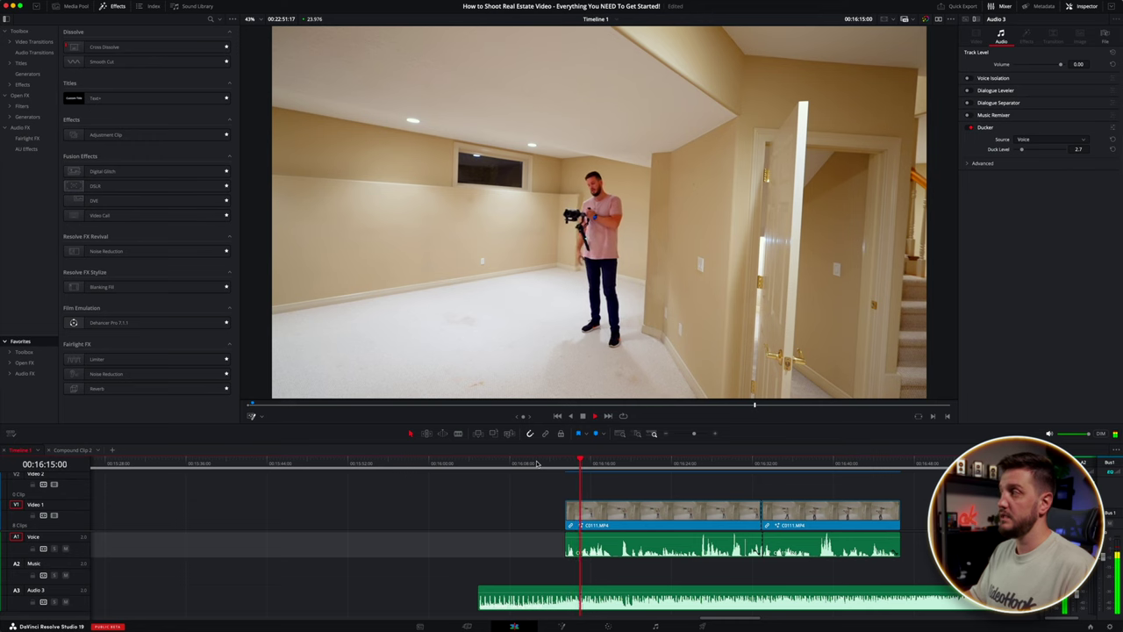
{"action": "left_click", "coordinate": [556, 463]}
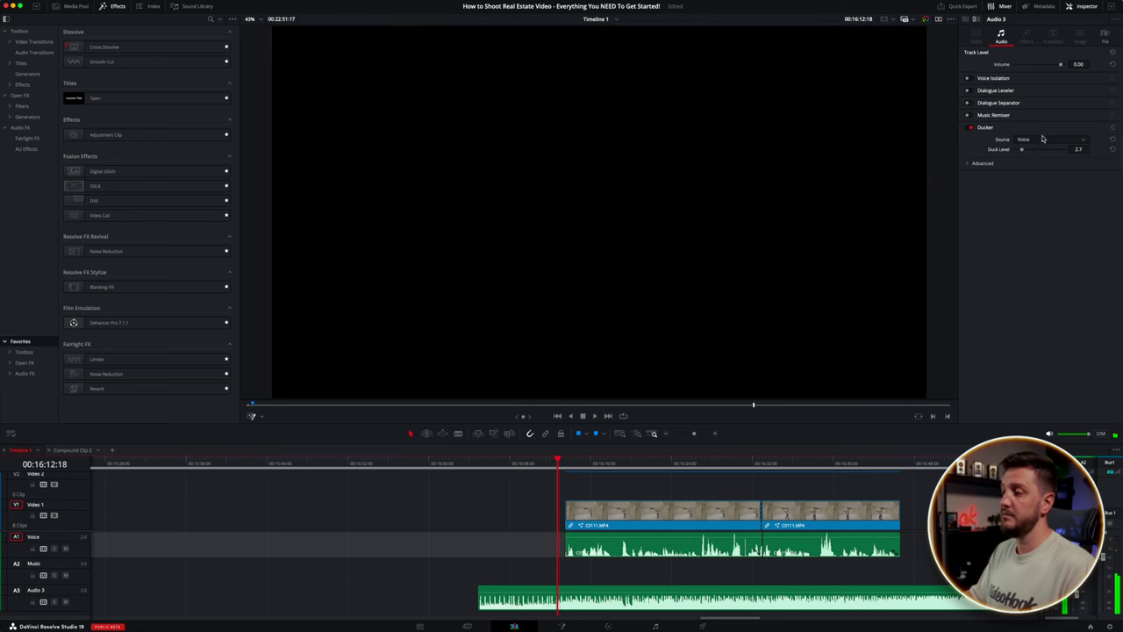
- Set the Audio 3 Ducker's Duck Level to 18.0 and the track volume to -2.90 while playing through the voice section
{"action": "left_click", "coordinate": [523, 462]}
{"action": "key", "text": "space"}
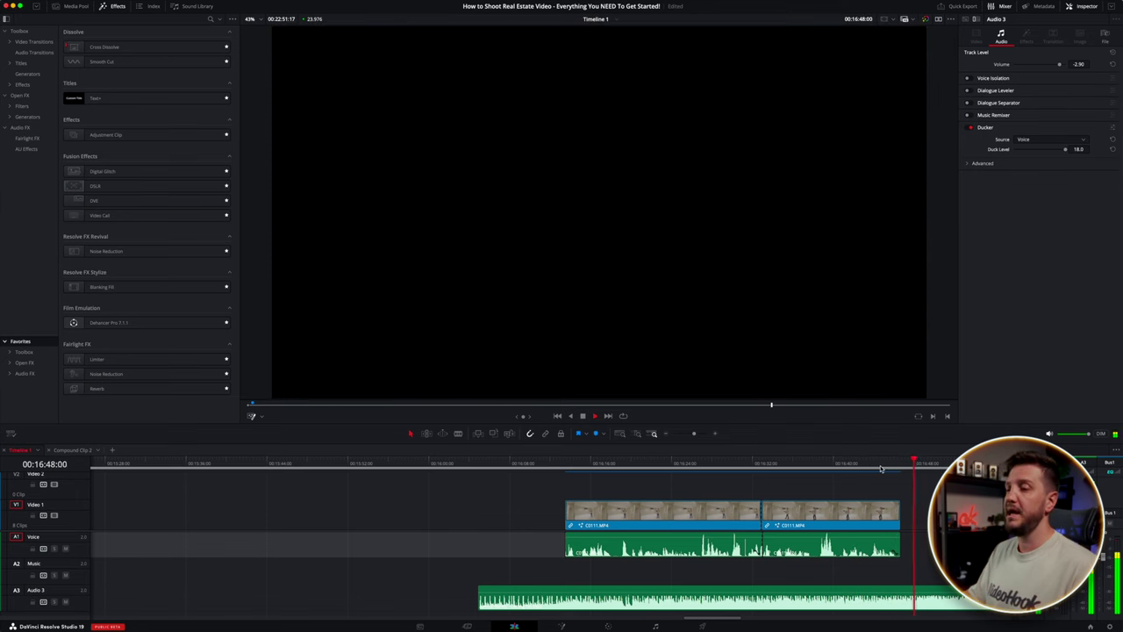
{"action": "left_click", "coordinate": [553, 467]}
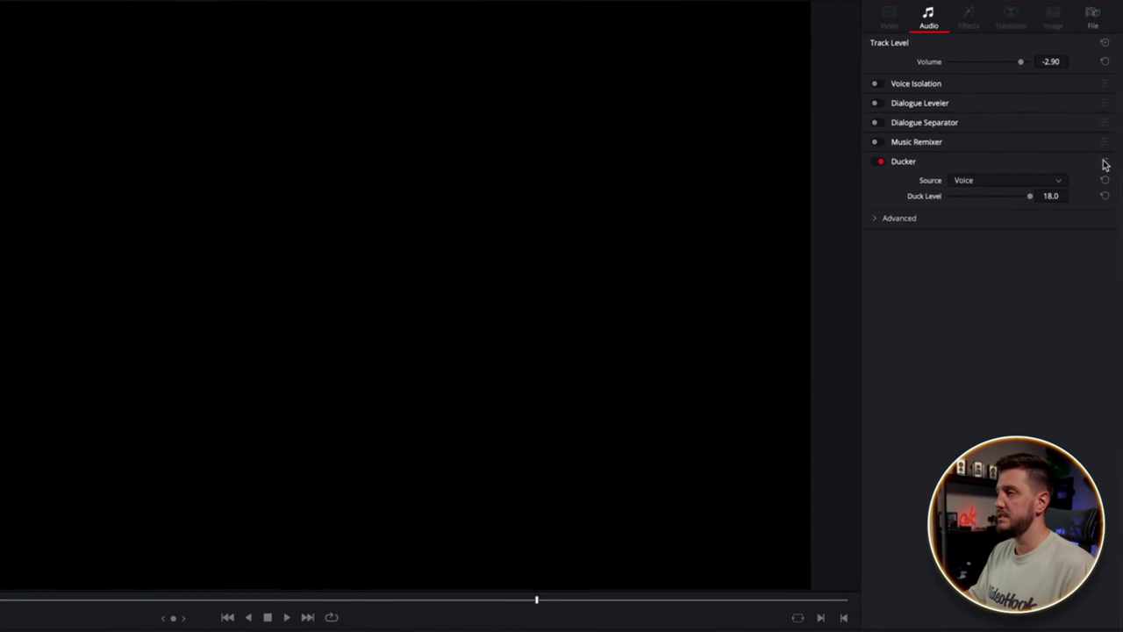
- Open the Audio 3 Ducker's detailed controls and set Lookahead 281, Rise Time 562, Hold 1000 and Recovery 885
{"action": "left_click", "coordinate": [1104, 163]}
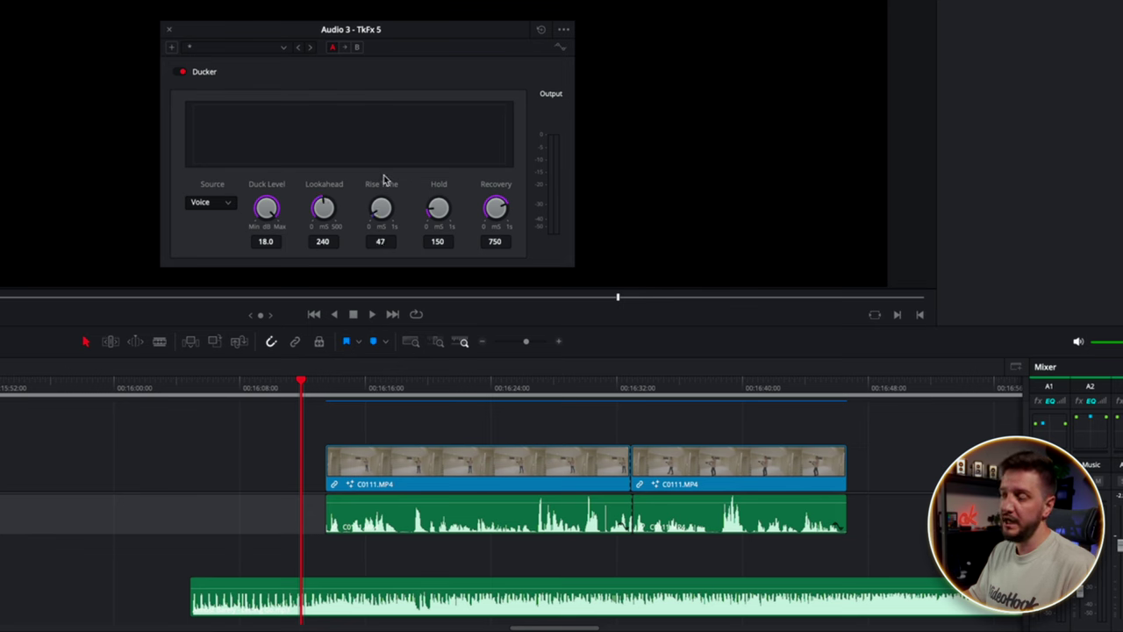
{"action": "left_click_drag", "start_coordinate": [383, 179], "coordinate": [743, 271]}
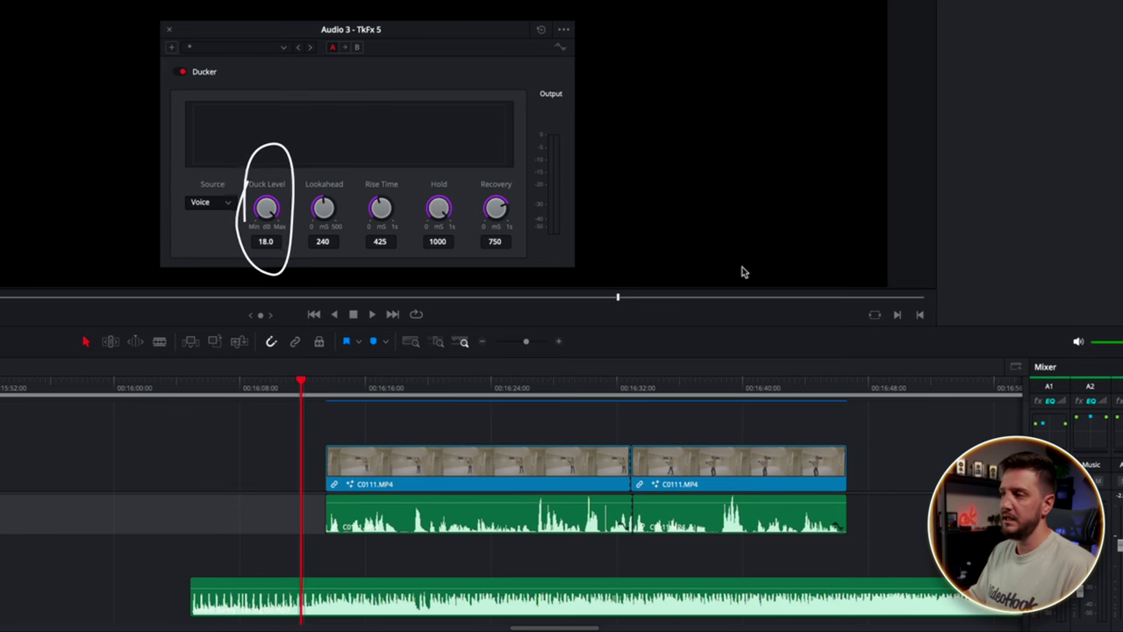
{"action": "left_click_drag", "start_coordinate": [491, 221], "coordinate": [510, 214]}
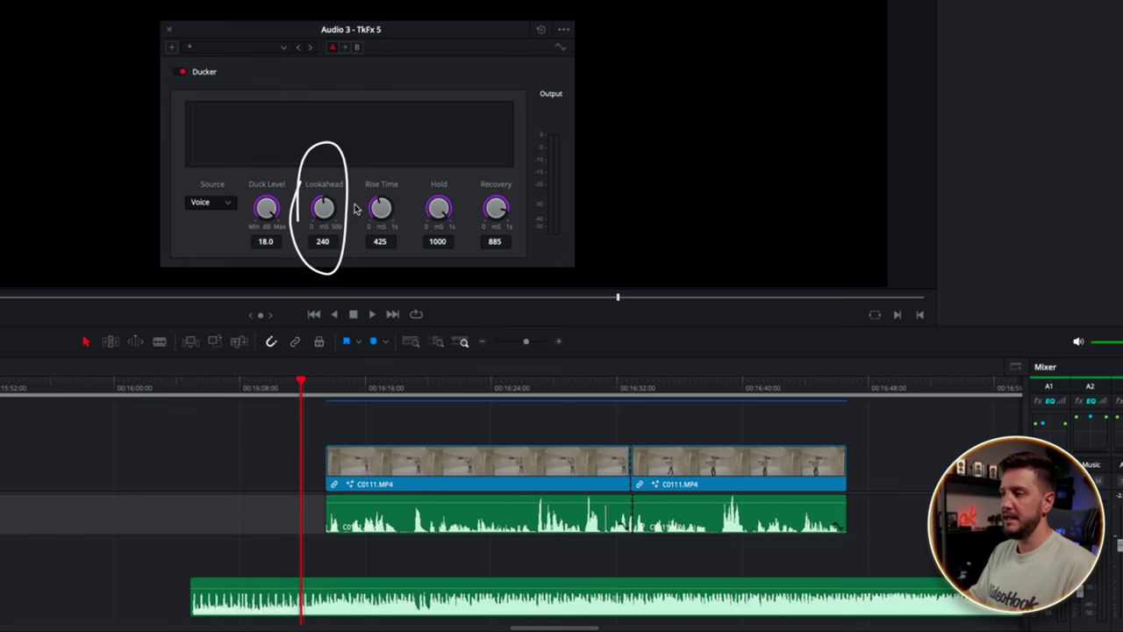
{"action": "left_click_drag", "start_coordinate": [379, 206], "coordinate": [454, 203]}
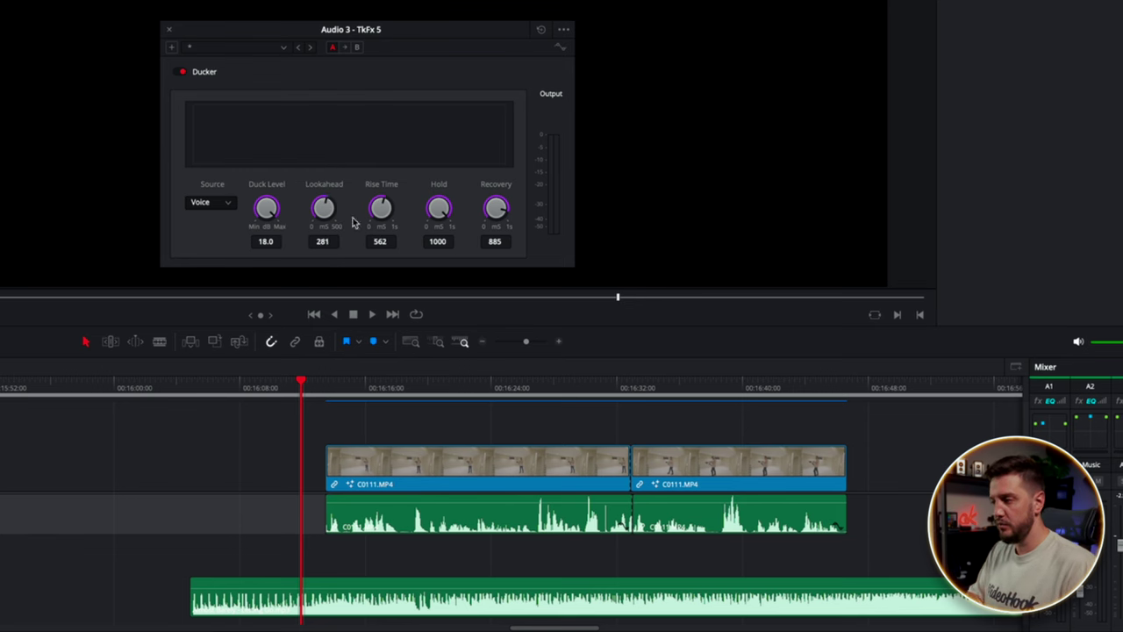
- Raise the Ducker's Lookahead to 500 and Rise Time to 999, audition the ducking from the music's start, and close its window
{"action": "left_click", "coordinate": [206, 386]}
{"action": "left_click", "coordinate": [193, 386]}
{"action": "left_click", "coordinate": [226, 386]}
{"action": "key", "text": "space"}
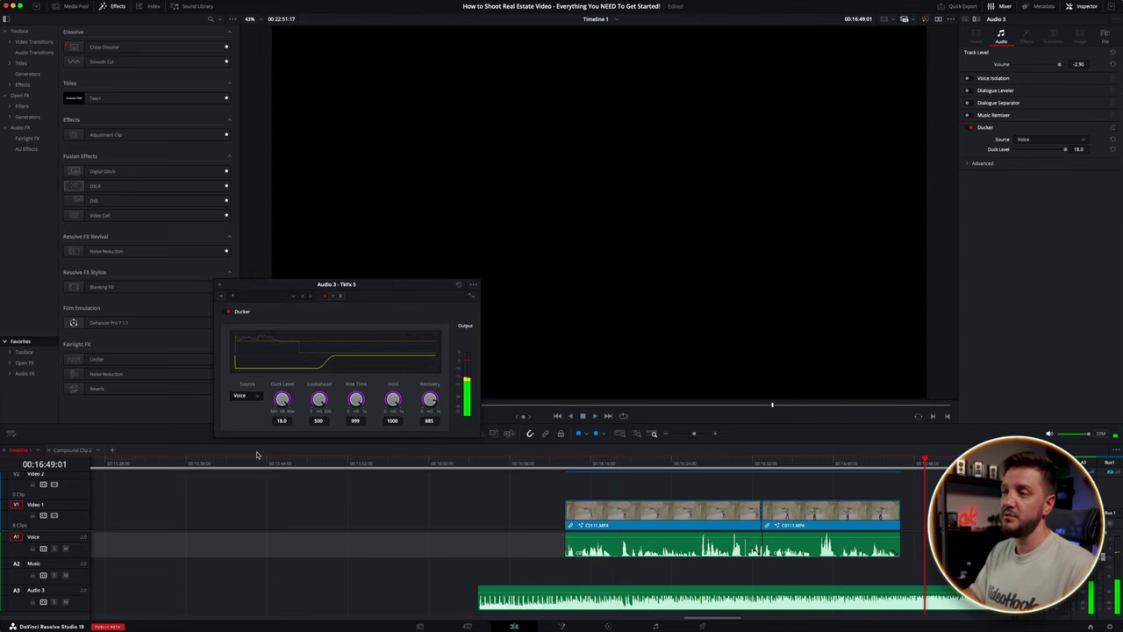
{"action": "left_click", "coordinate": [219, 285]}
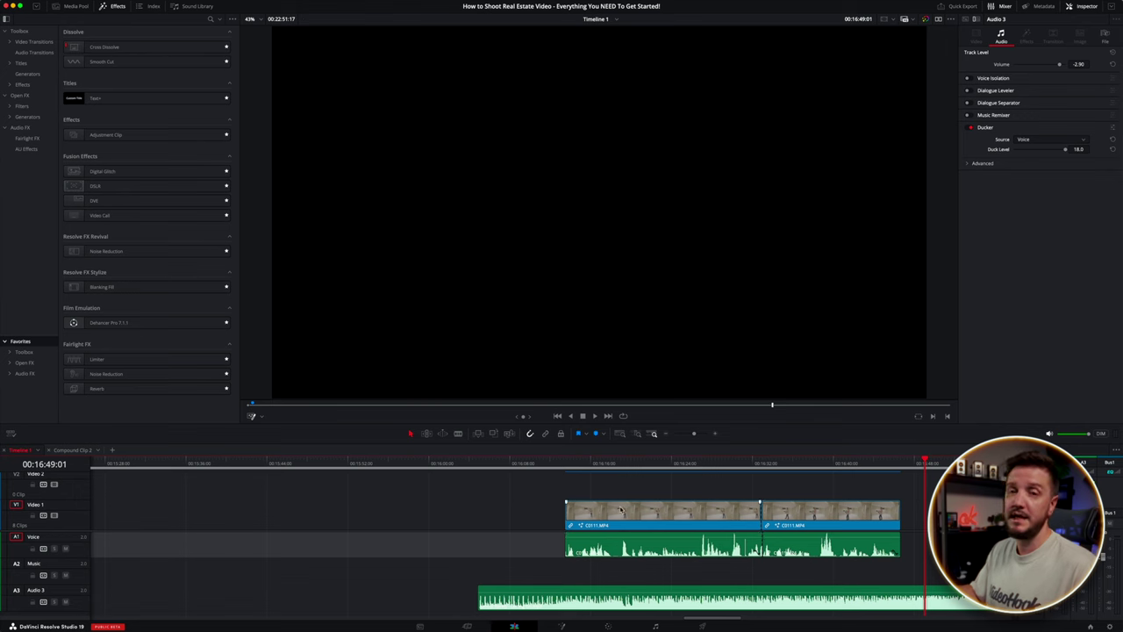
- Go to the longboard clip near 00:18:21, disable the music clip on Audio 3, and play the section
{"action": "left_click_drag", "start_coordinate": [606, 491], "coordinate": [828, 570]}
{"action": "left_click", "coordinate": [482, 462]}
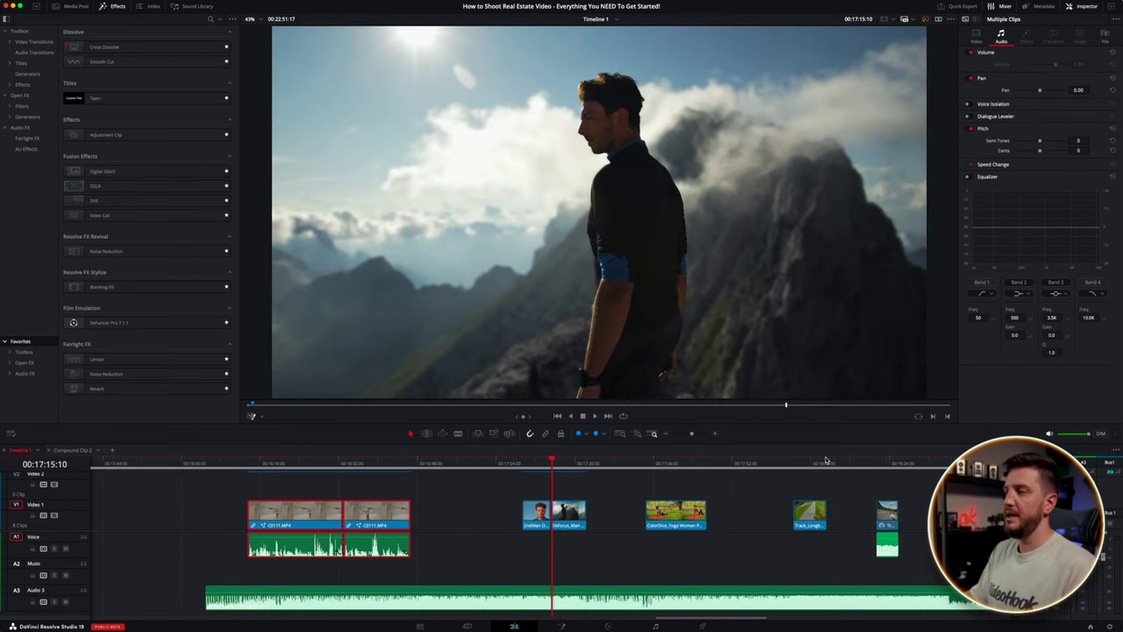
{"action": "left_click", "coordinate": [880, 462]}
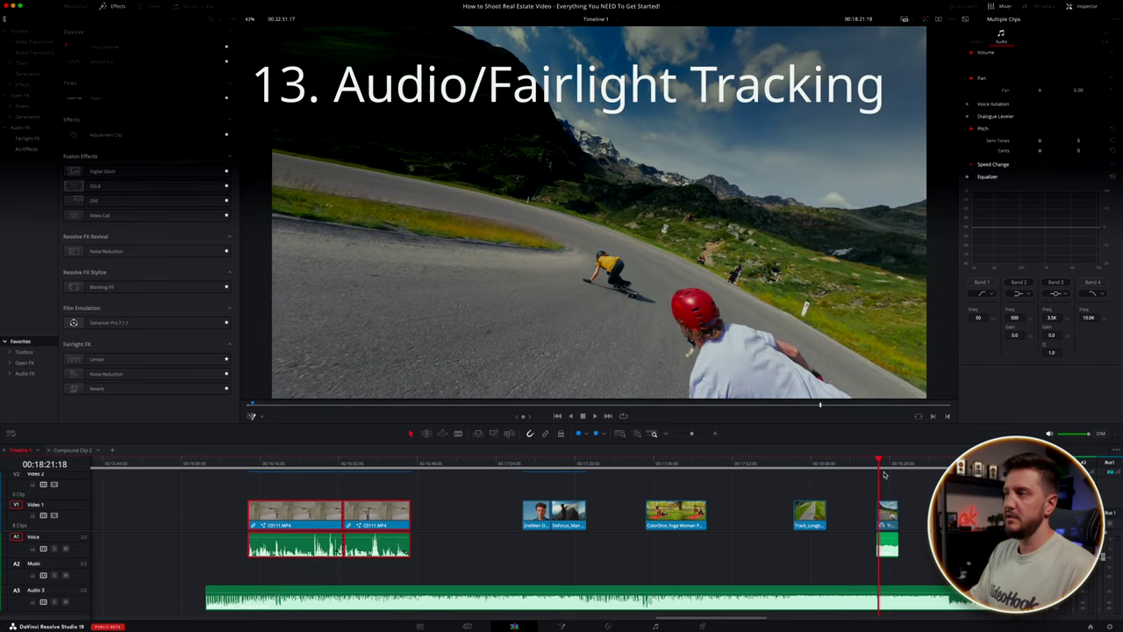
{"action": "left_click", "coordinate": [844, 607]}
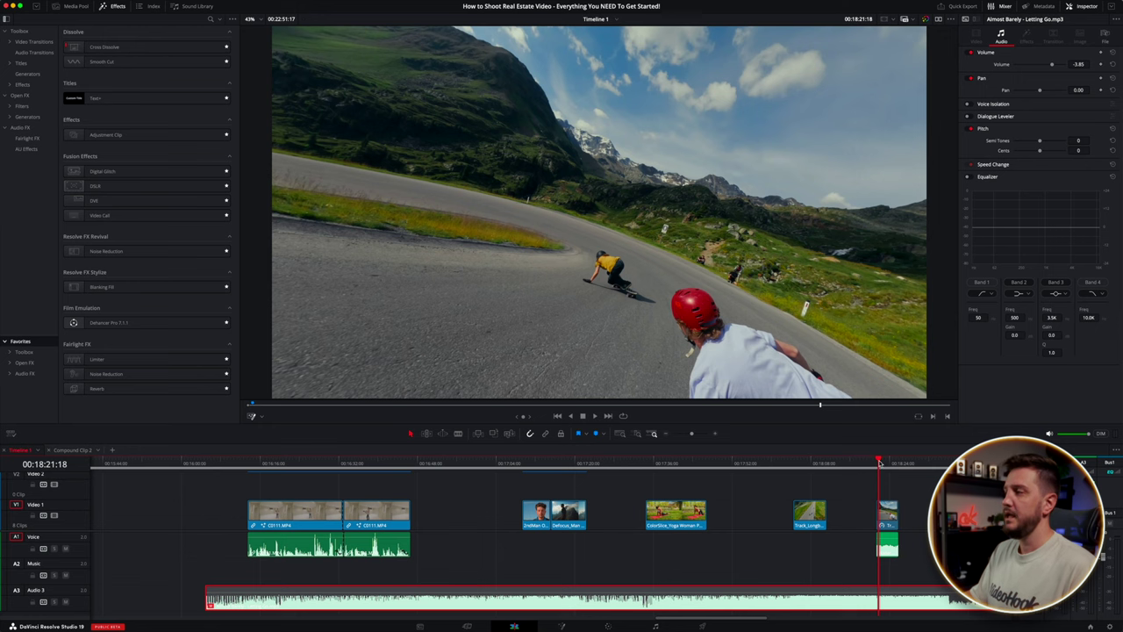
{"action": "key", "text": "space"}
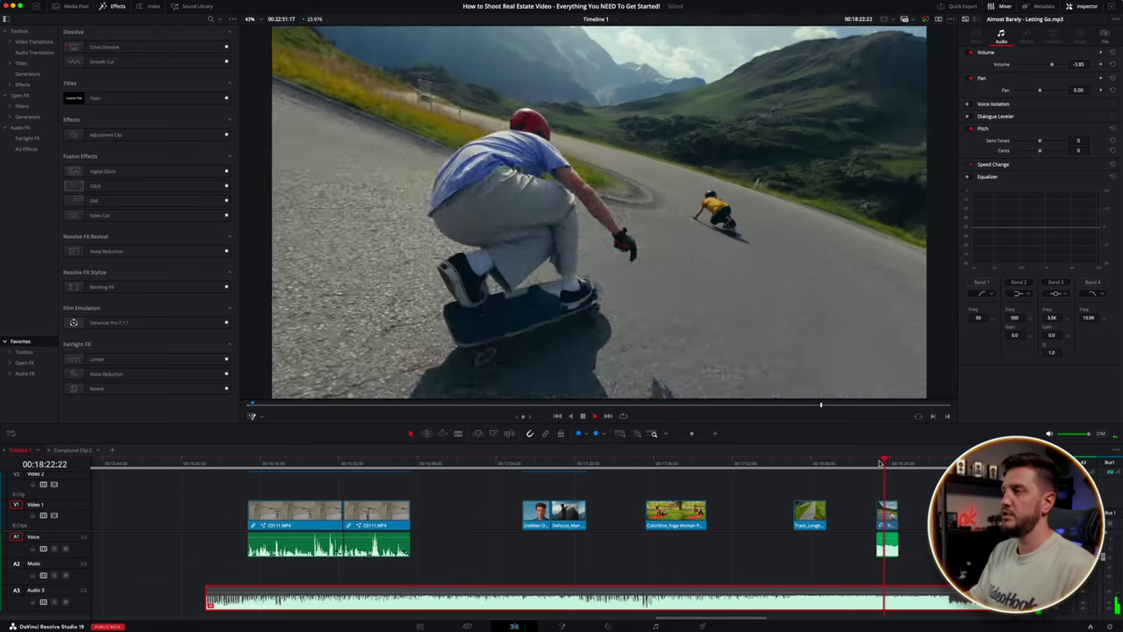
{"action": "key", "text": "space"}
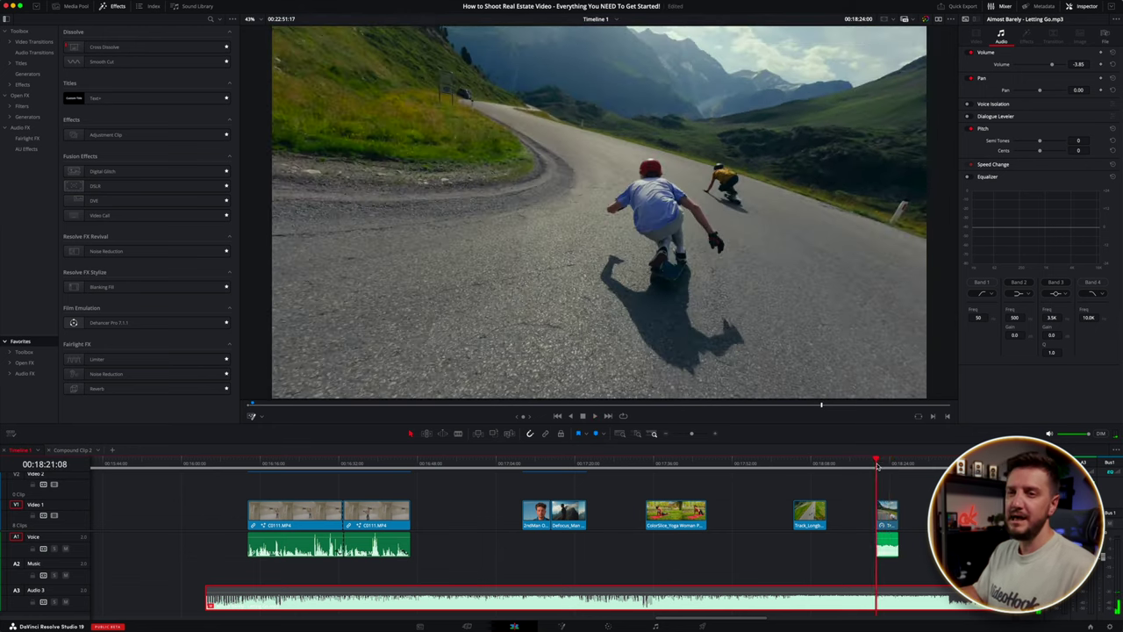
- Set the volume of the motorcycle engine audio clip under the longboard video to 3.85, audition it, and readjust it to 2.08
{"action": "key", "text": "super+equal"}
{"action": "key", "text": "super+equal"}
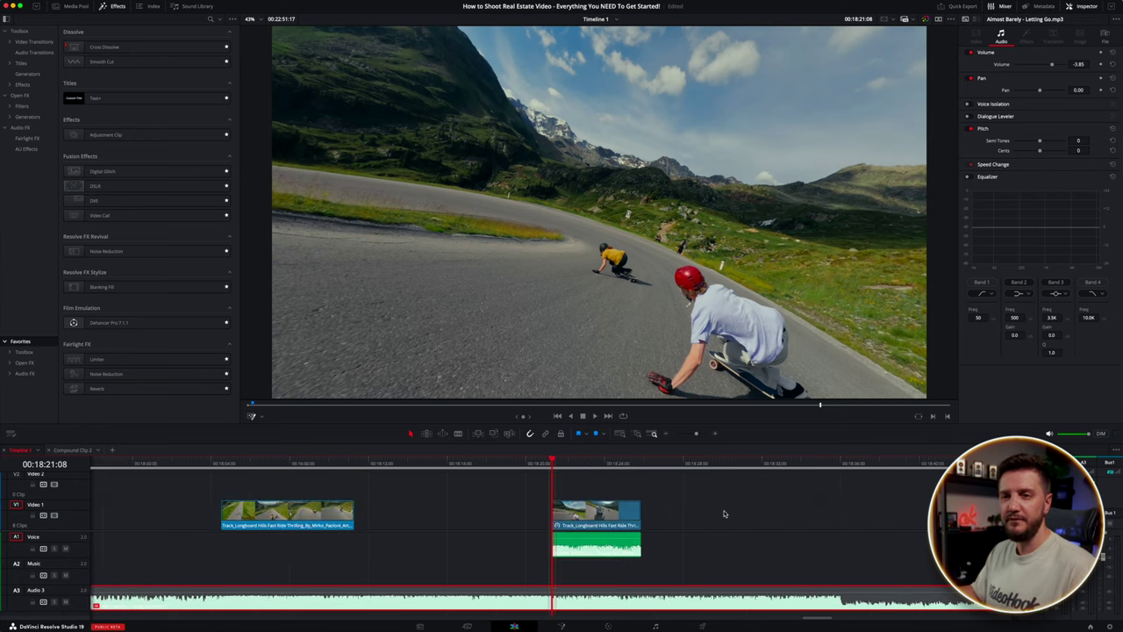
{"action": "scroll", "coordinate": [653, 530], "scroll_direction": "up", "scroll_amount": 3}
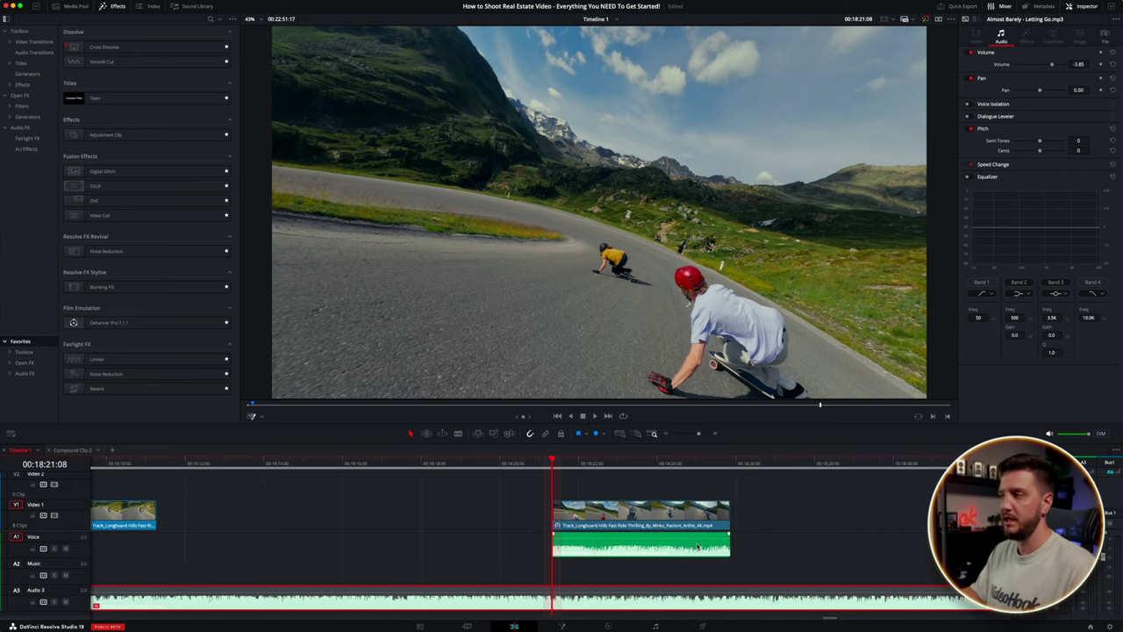
{"action": "left_click", "coordinate": [639, 519]}
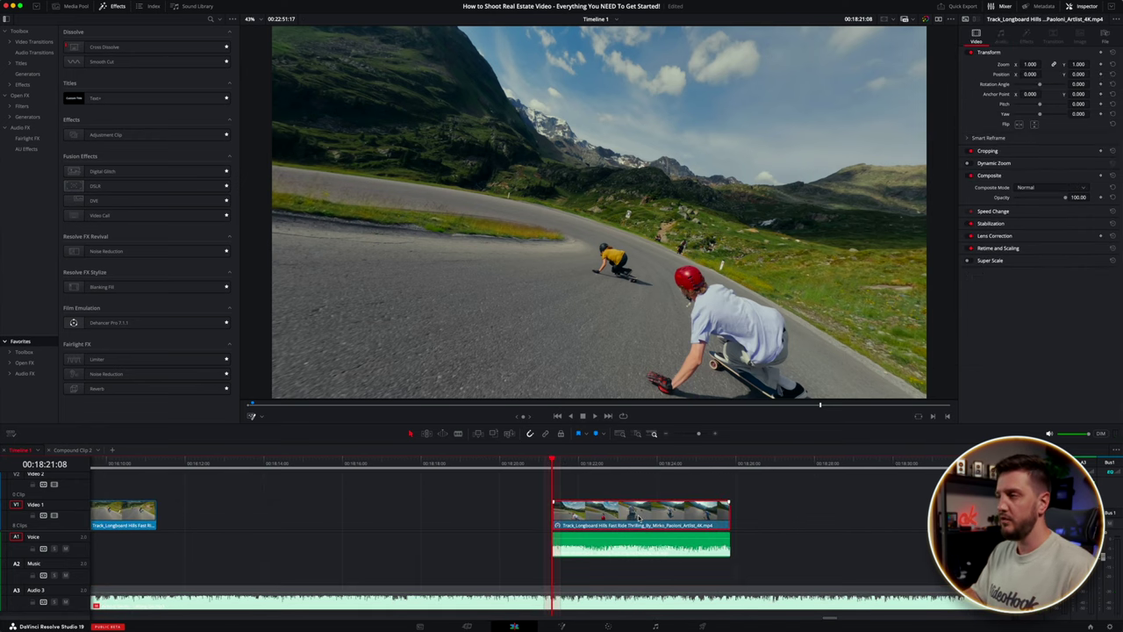
{"action": "left_click", "coordinate": [584, 552]}
{"action": "left_click_drag", "start_coordinate": [606, 538], "coordinate": [607, 532]}
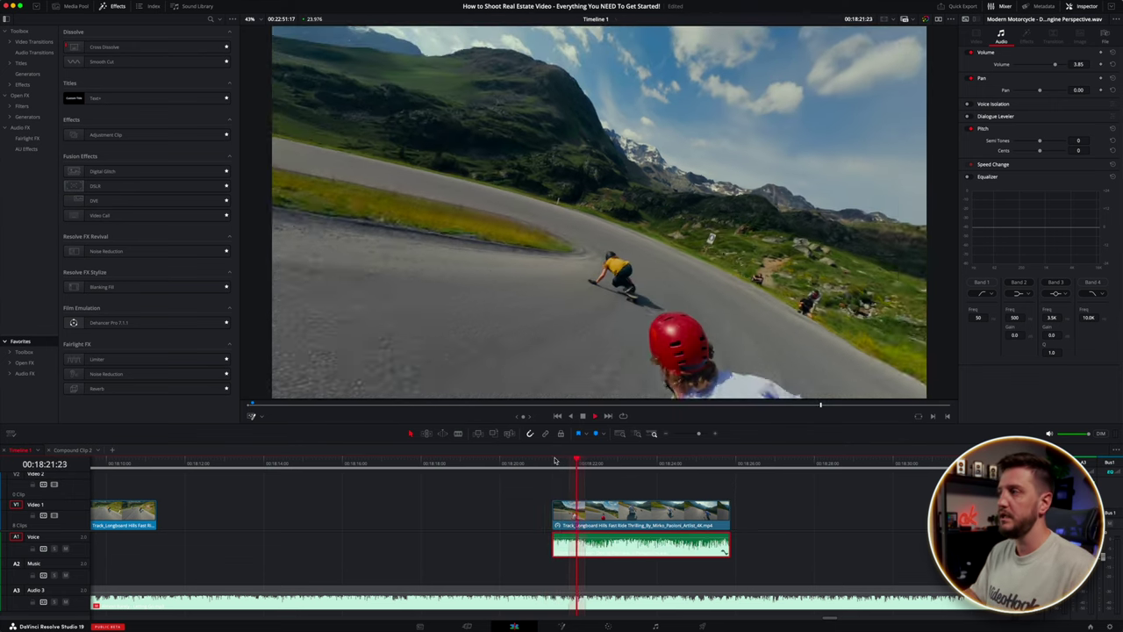
{"action": "key", "text": "space"}
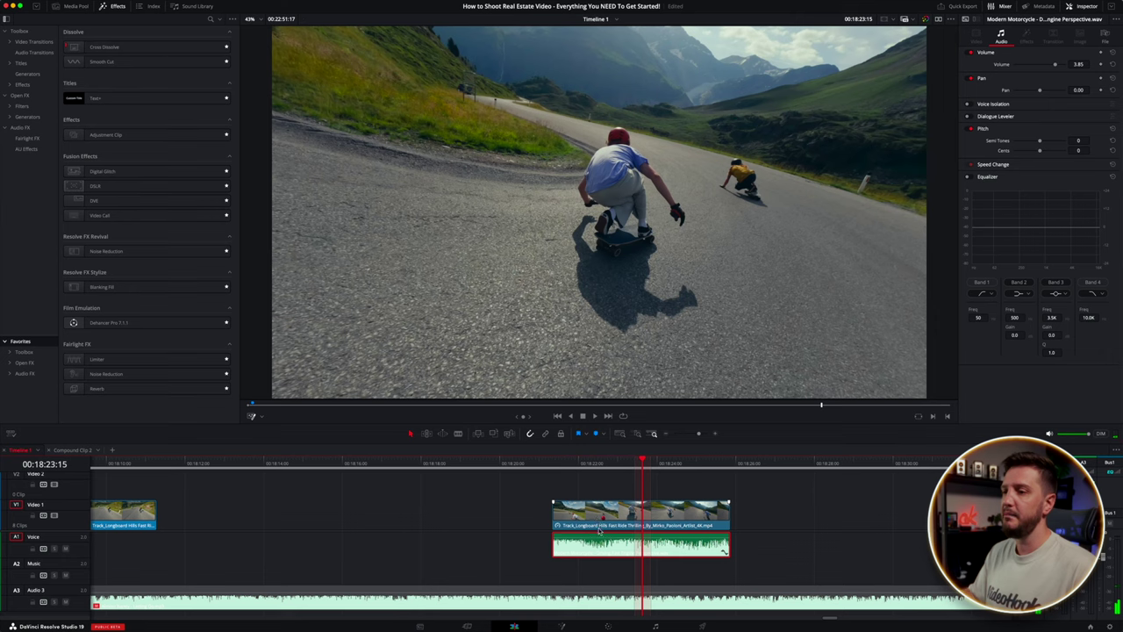
{"action": "left_click_drag", "start_coordinate": [600, 537], "coordinate": [600, 531]}
- Turn off the Voice track's Dialogue Separator and replay the longboard clip from its start
{"action": "left_click", "coordinate": [84, 555]}
{"action": "left_click", "coordinate": [971, 104]}
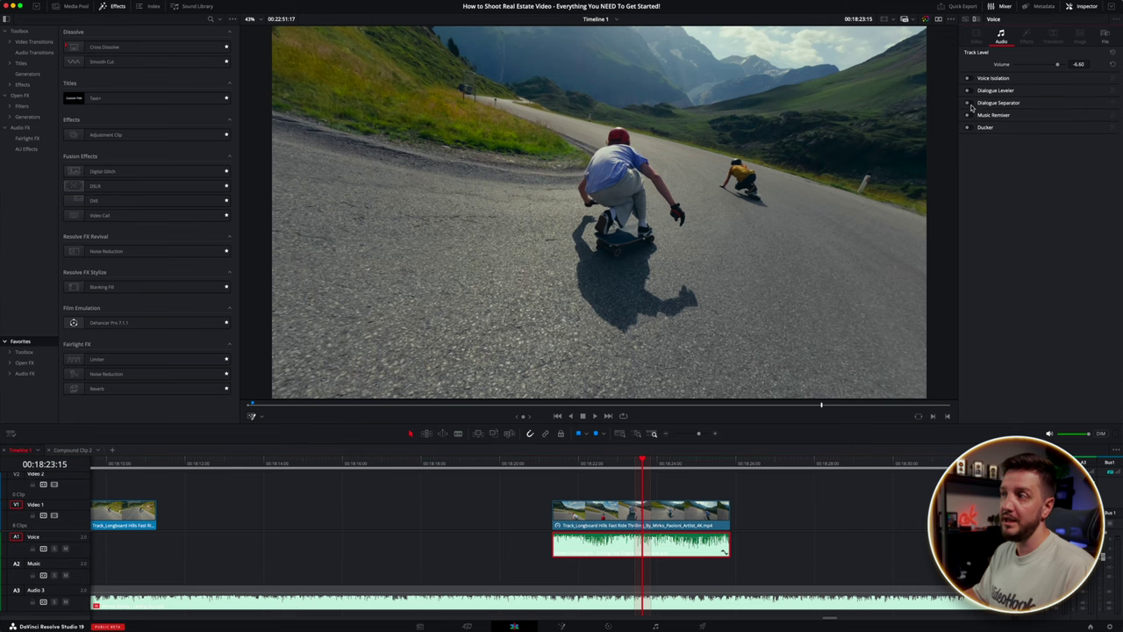
{"action": "left_click", "coordinate": [552, 463]}
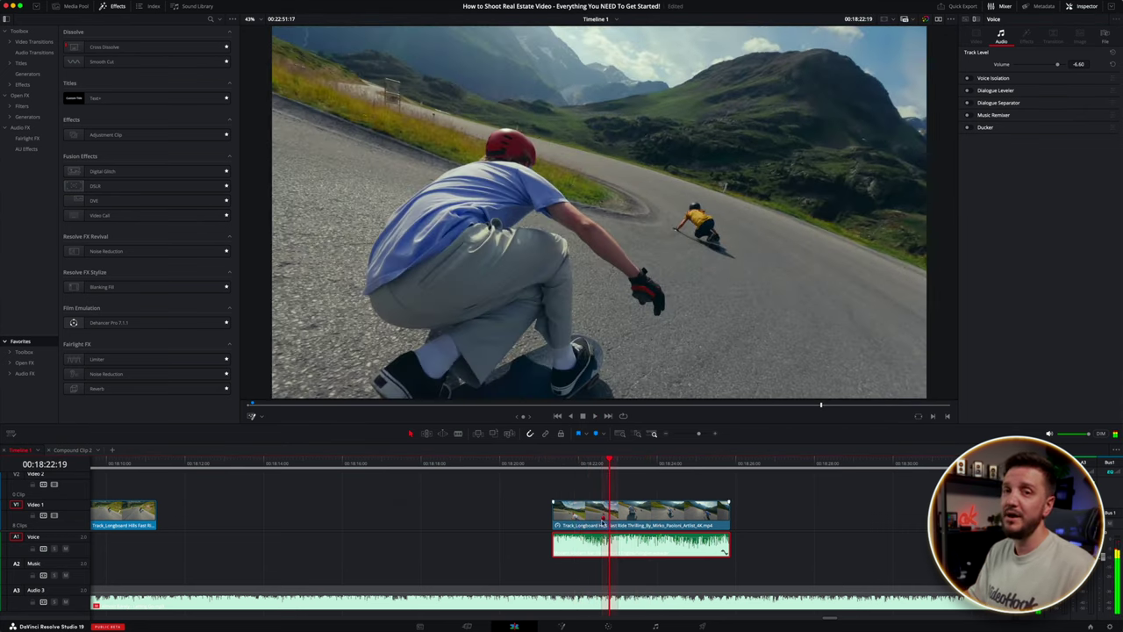
{"action": "left_click", "coordinate": [550, 464]}
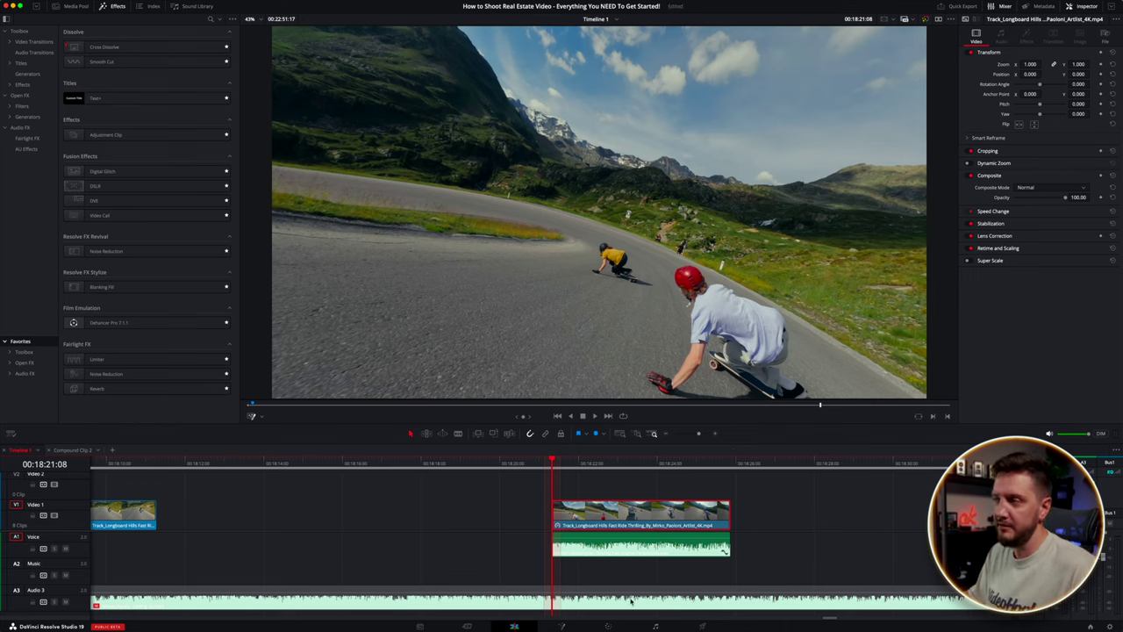
- Change the motorcycle engine clip's audio format to Mono in its Clip Attributes
{"action": "left_click", "coordinate": [627, 549], "text": "alt"}
{"action": "right_click", "coordinate": [630, 548]}
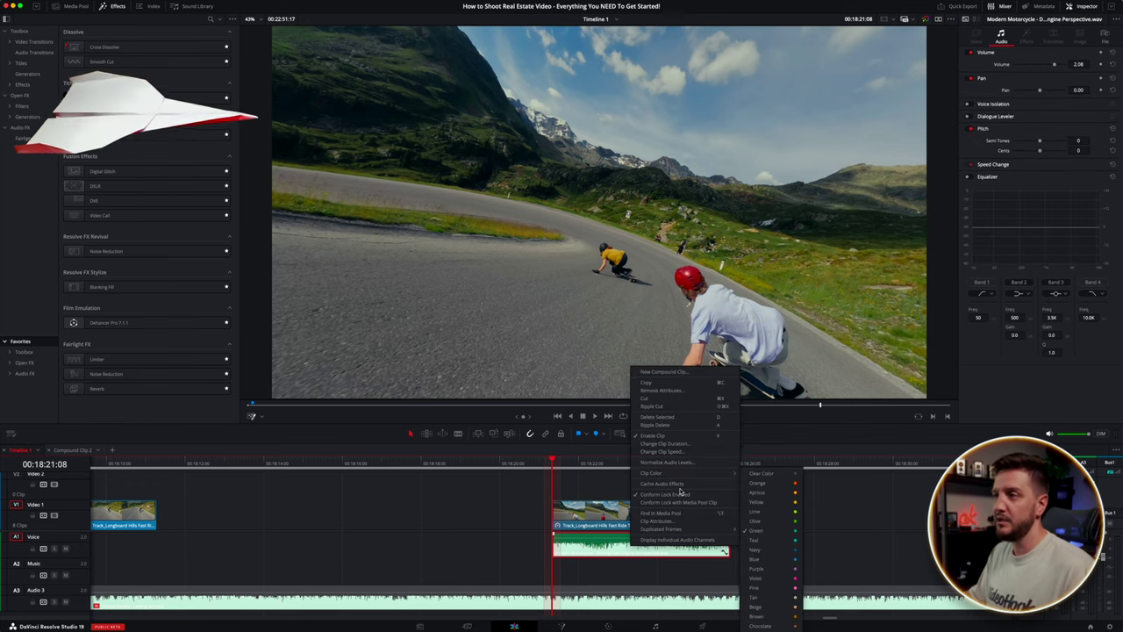
{"action": "left_click", "coordinate": [676, 520]}
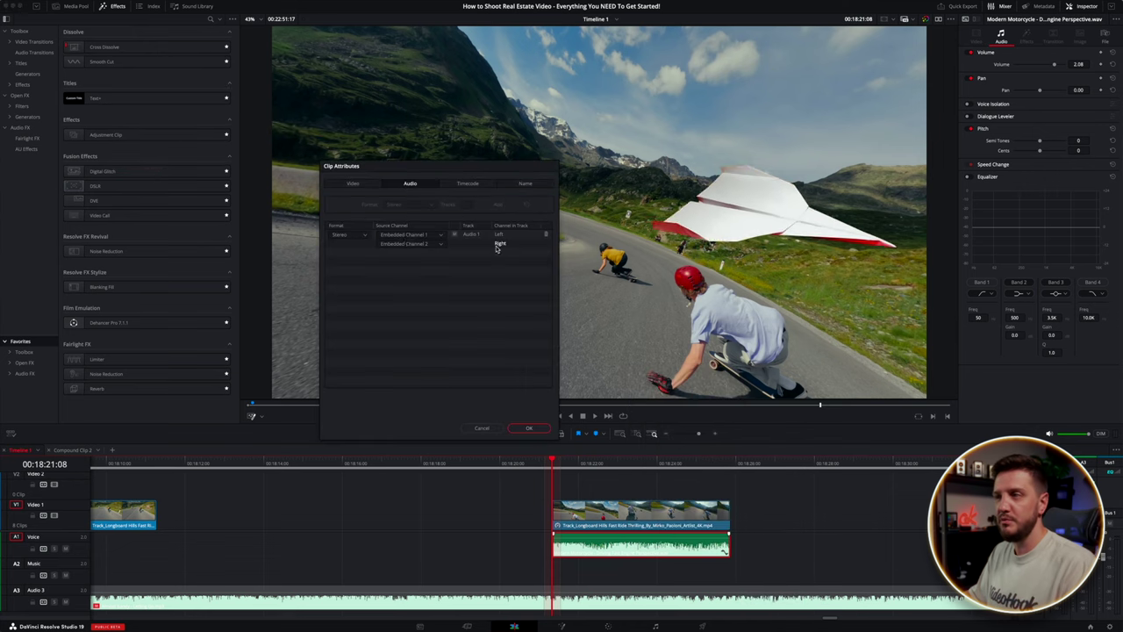
{"action": "left_click", "coordinate": [360, 236]}
{"action": "left_click", "coordinate": [350, 245]}
{"action": "left_click", "coordinate": [529, 428]}
{"action": "left_click", "coordinate": [568, 512]}
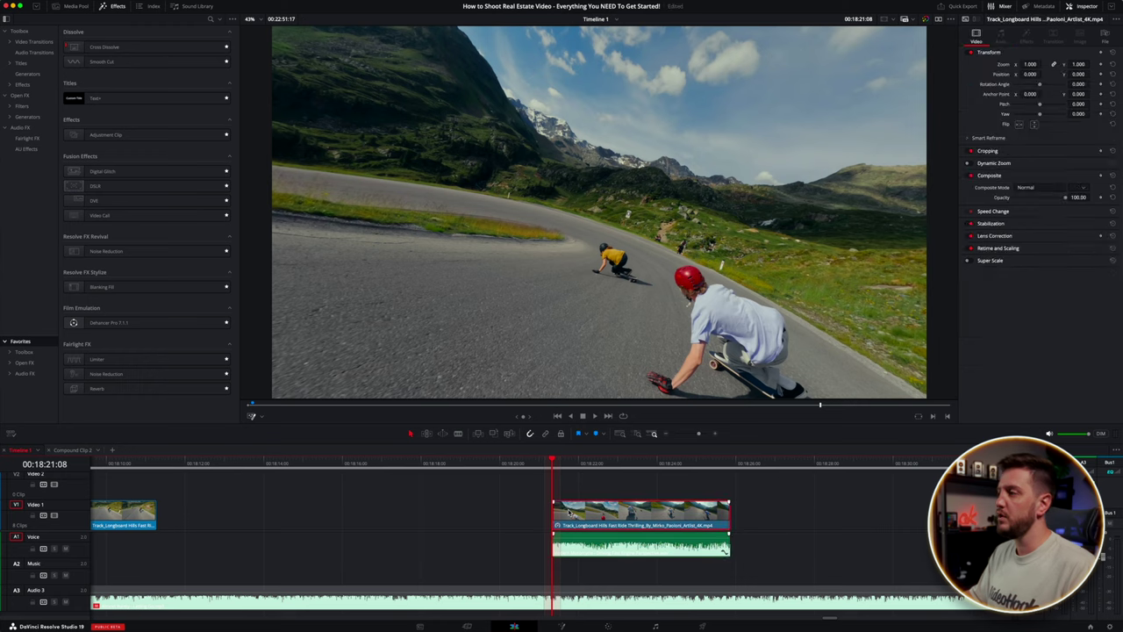
- On the Fairlight page, place the Voice pan tracker on the rider's red helmet, run IntelliTrack, and play the clip
{"action": "left_click", "coordinate": [653, 626]}
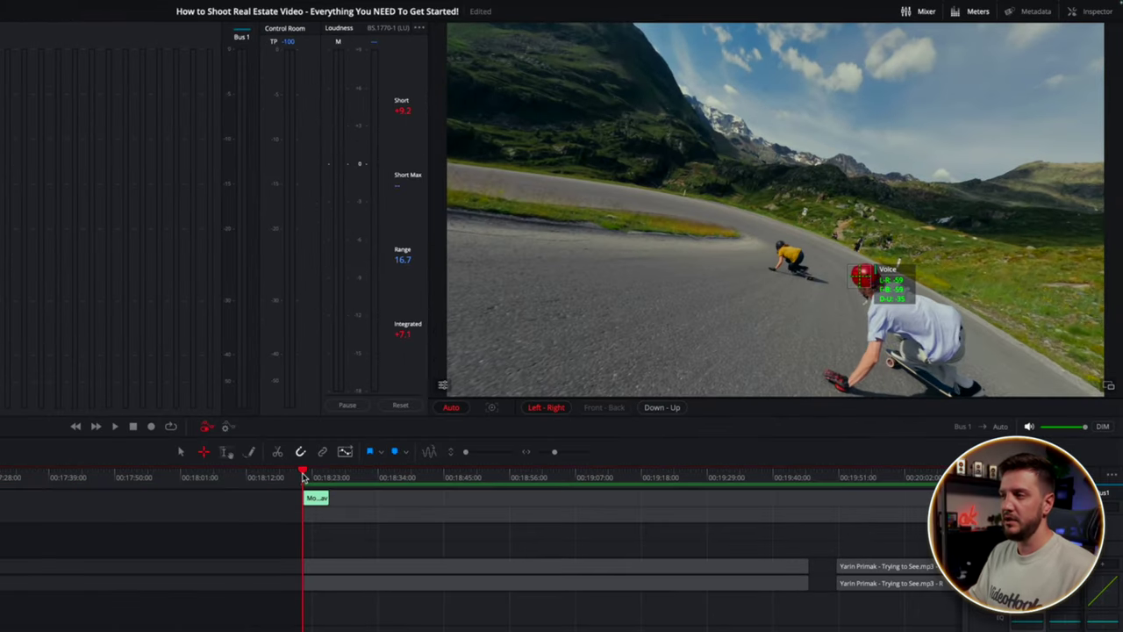
{"action": "left_click_drag", "start_coordinate": [303, 476], "coordinate": [324, 476]}
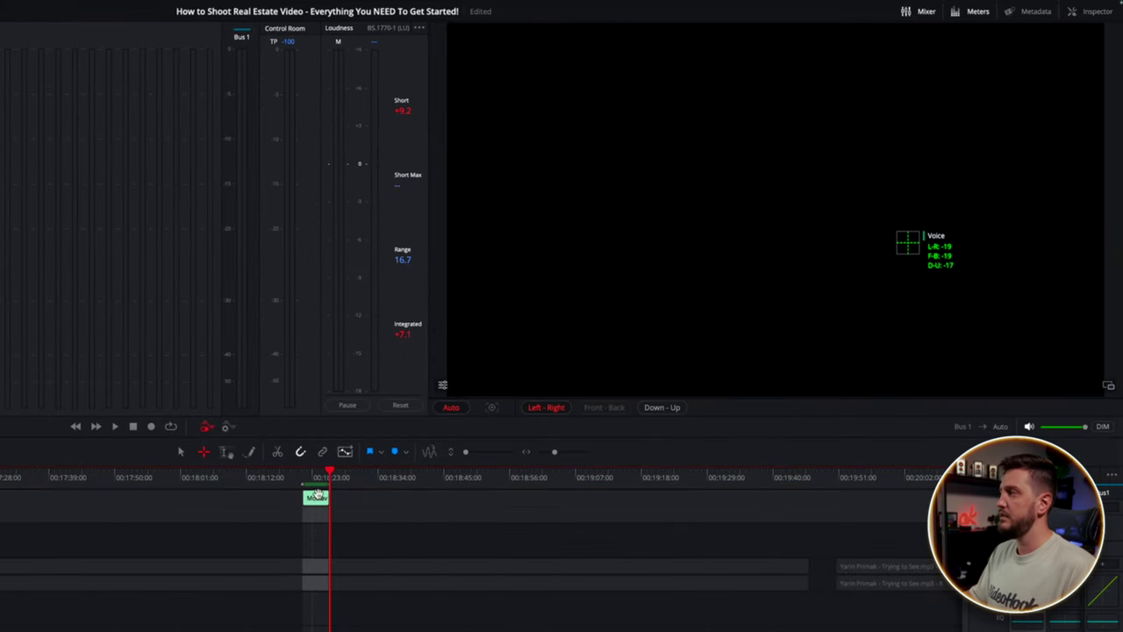
{"action": "left_click", "coordinate": [306, 476]}
{"action": "left_click_drag", "start_coordinate": [860, 273], "coordinate": [865, 274]}
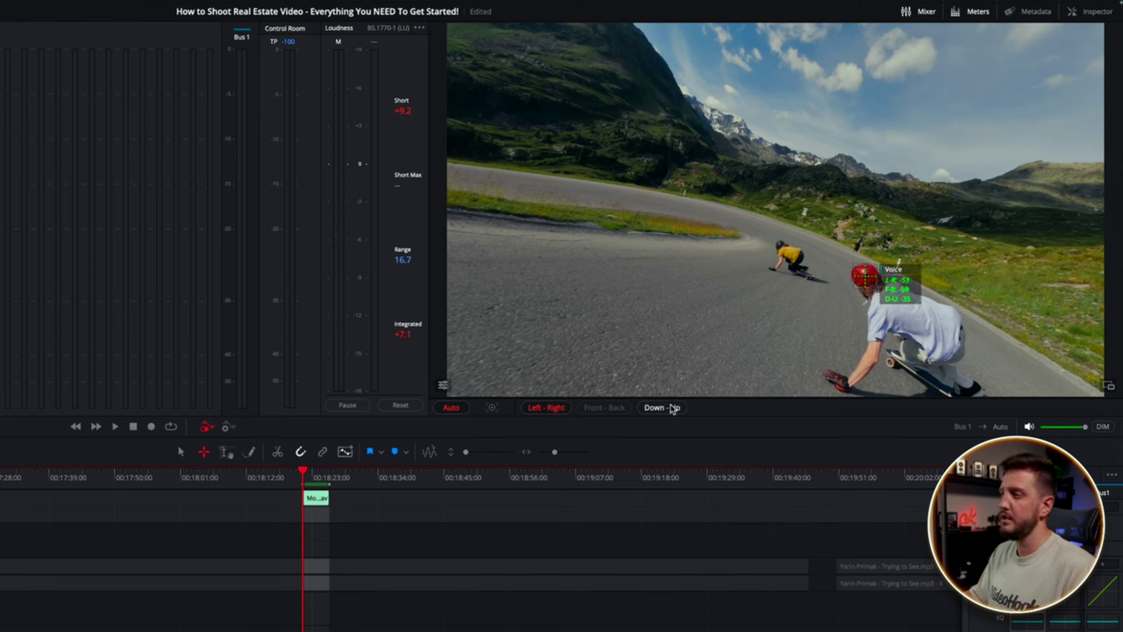
{"action": "left_click", "coordinate": [493, 408]}
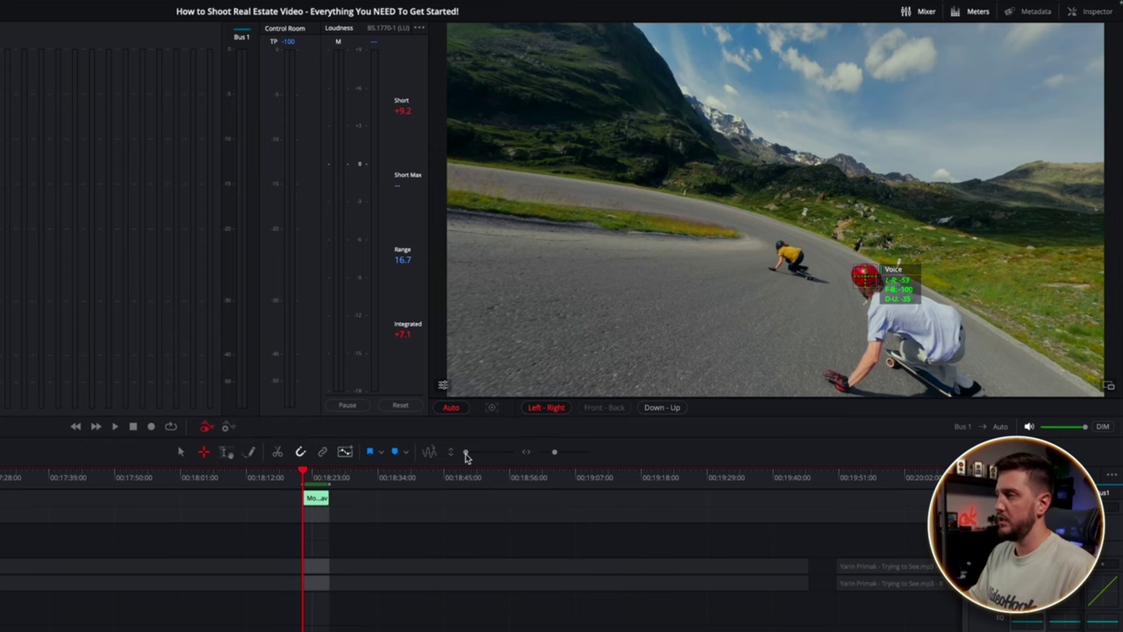
{"action": "key", "text": "space"}
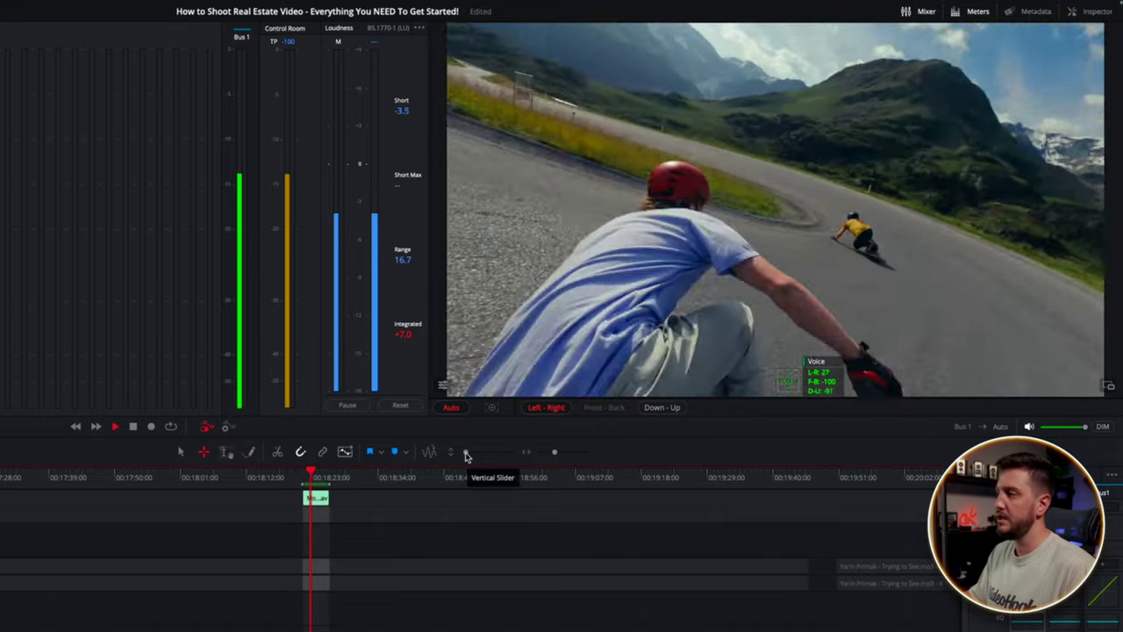
- Reposition the Voice tracker on the red helmet at two points in the clip, rerun IntelliTrack, and review the panning
{"action": "left_click_drag", "start_coordinate": [795, 383], "coordinate": [696, 121]}
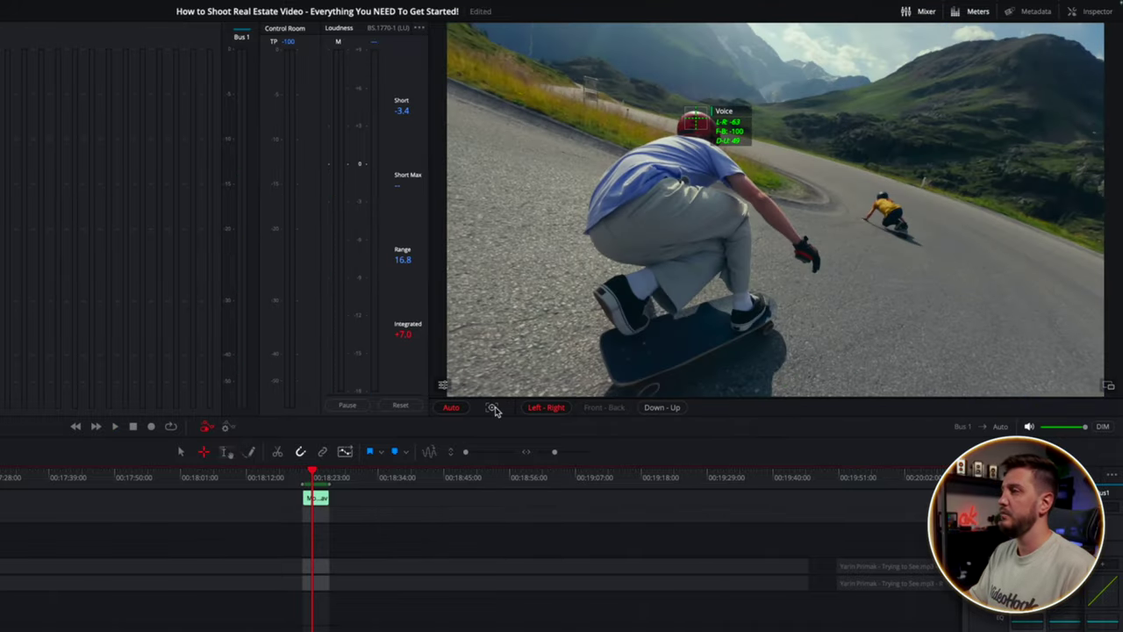
{"action": "key", "text": "space"}
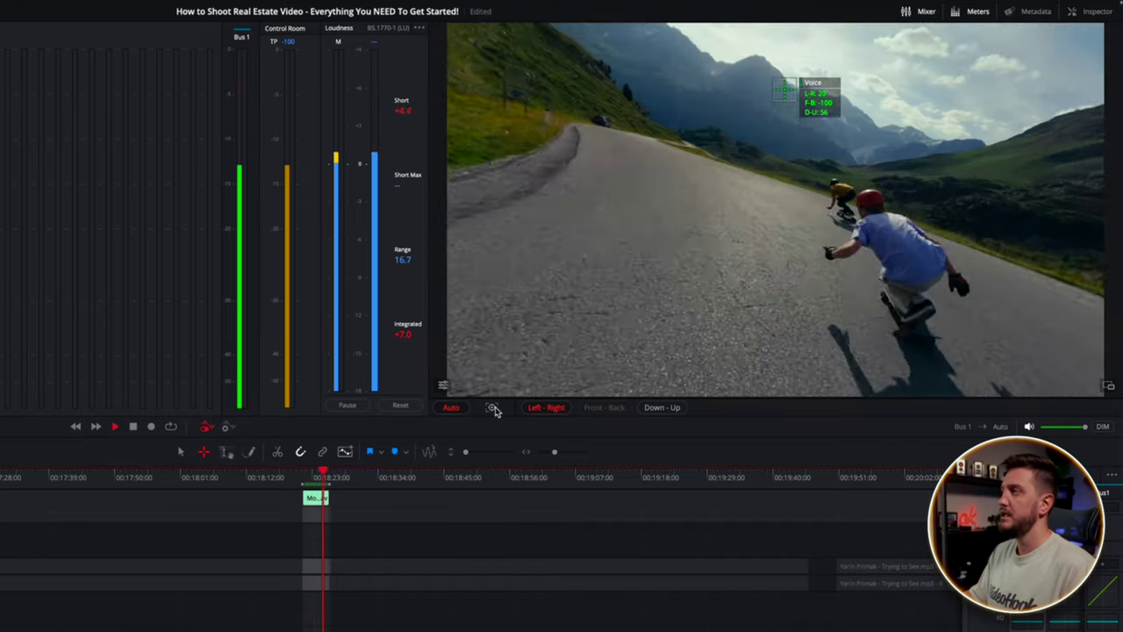
{"action": "key", "text": "space"}
{"action": "left_click_drag", "start_coordinate": [790, 88], "coordinate": [901, 250]}
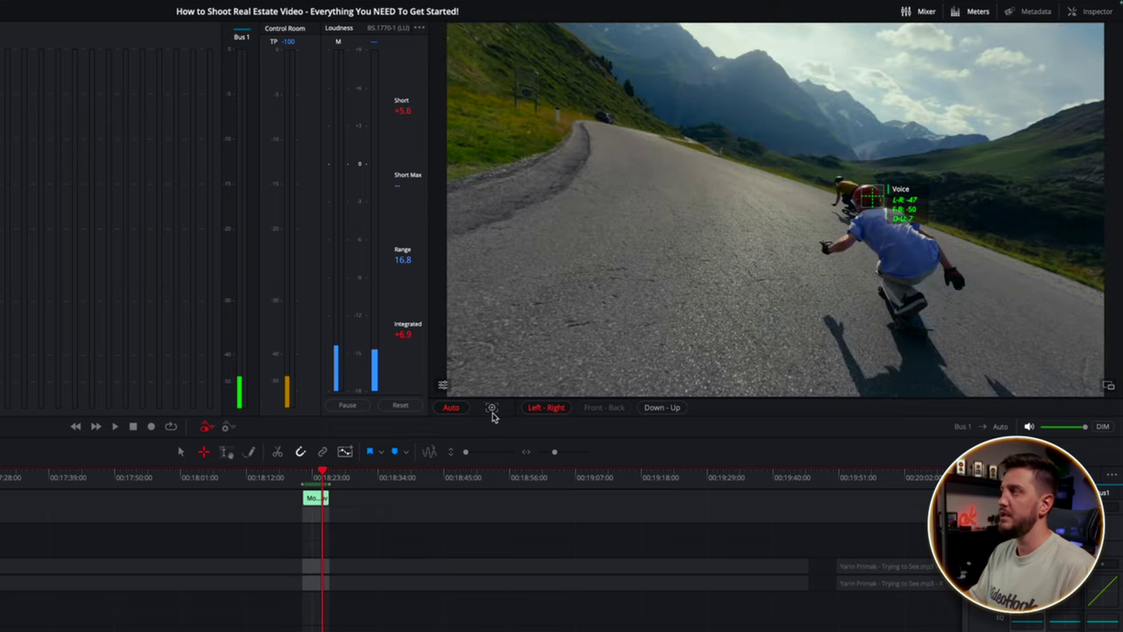
{"action": "left_click", "coordinate": [492, 412]}
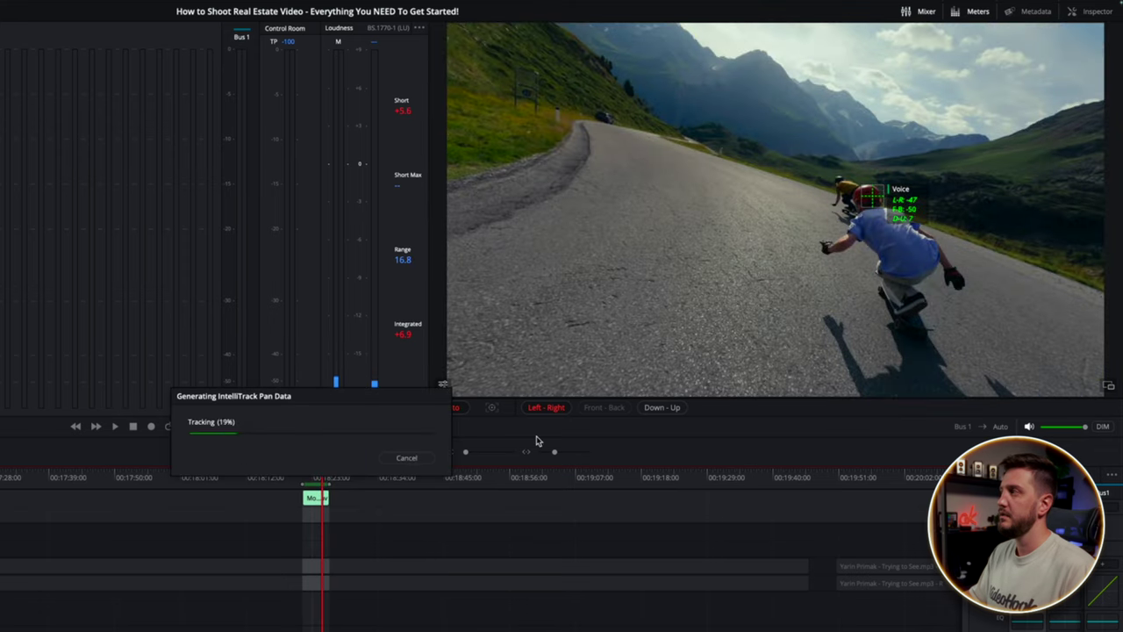
{"action": "left_click", "coordinate": [313, 474]}
{"action": "key", "text": "space"}
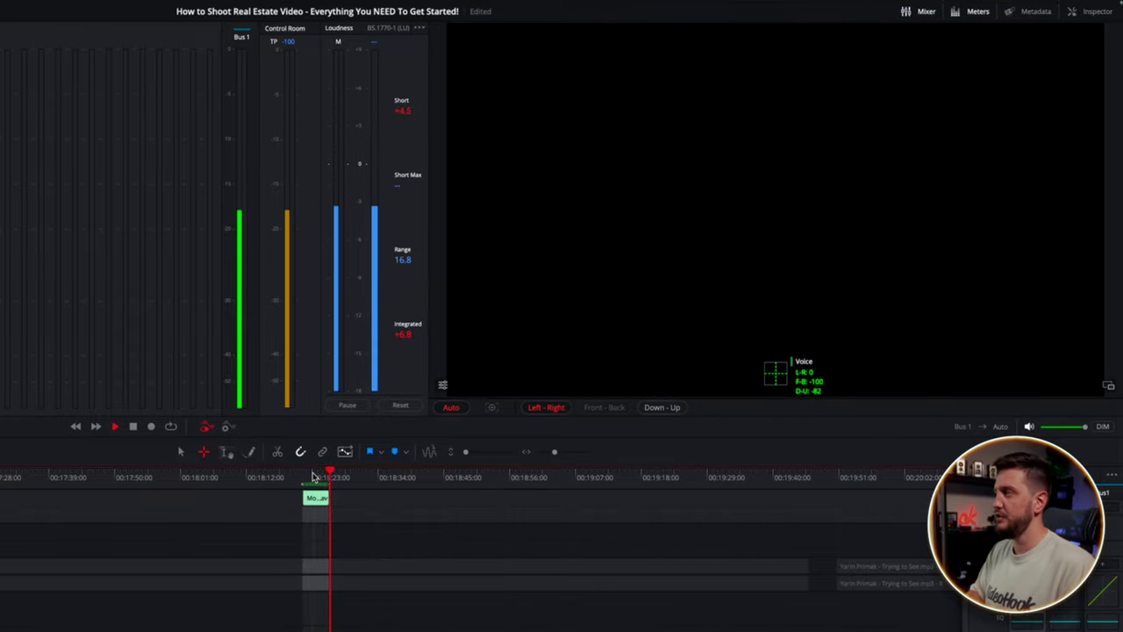
{"action": "left_click", "coordinate": [313, 474]}
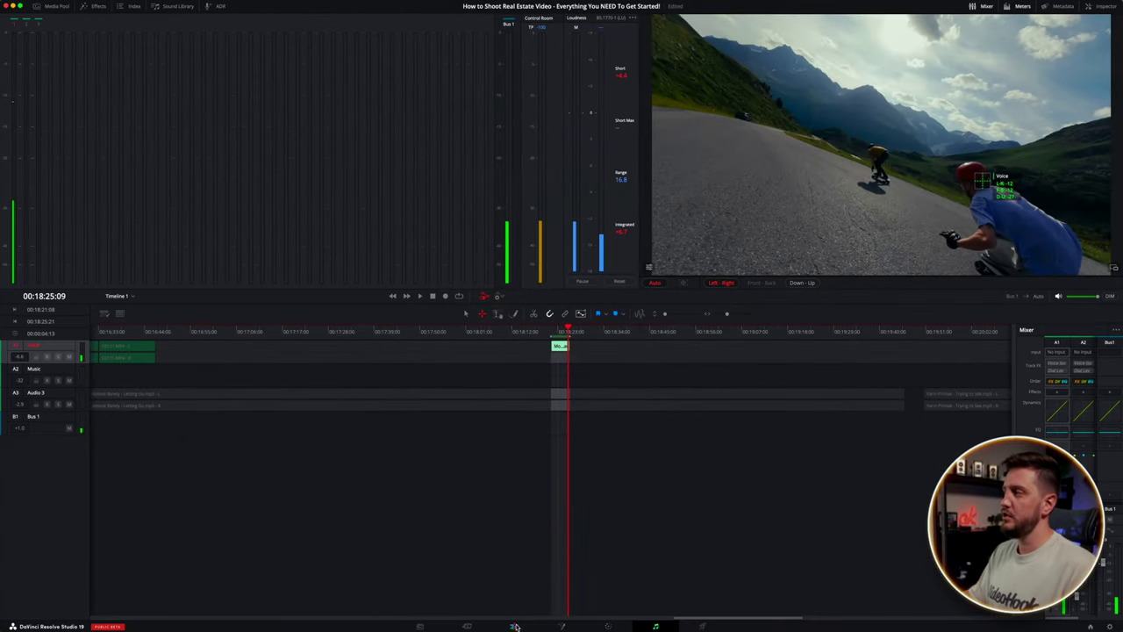
- Return to the Edit page, set the motorcycle engine clip's audio format to Stereo, and play it through
{"action": "left_click", "coordinate": [516, 626]}
{"action": "right_click", "coordinate": [573, 544]}
{"action": "left_click", "coordinate": [622, 532]}
{"action": "left_click", "coordinate": [363, 234]}
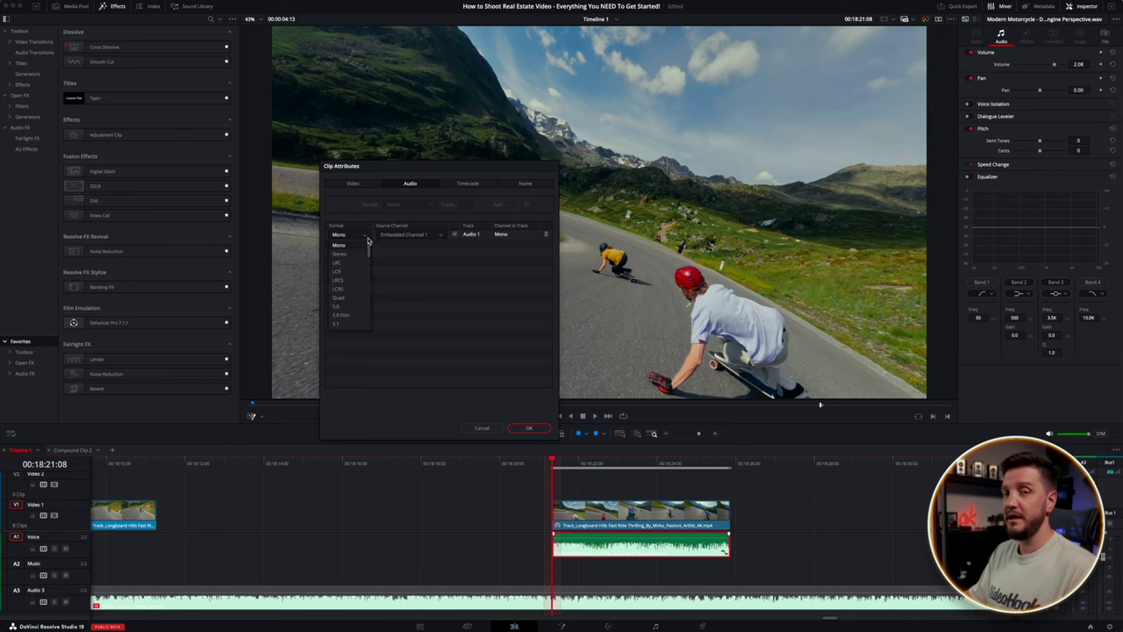
{"action": "left_click", "coordinate": [339, 253]}
{"action": "left_click", "coordinate": [520, 428]}
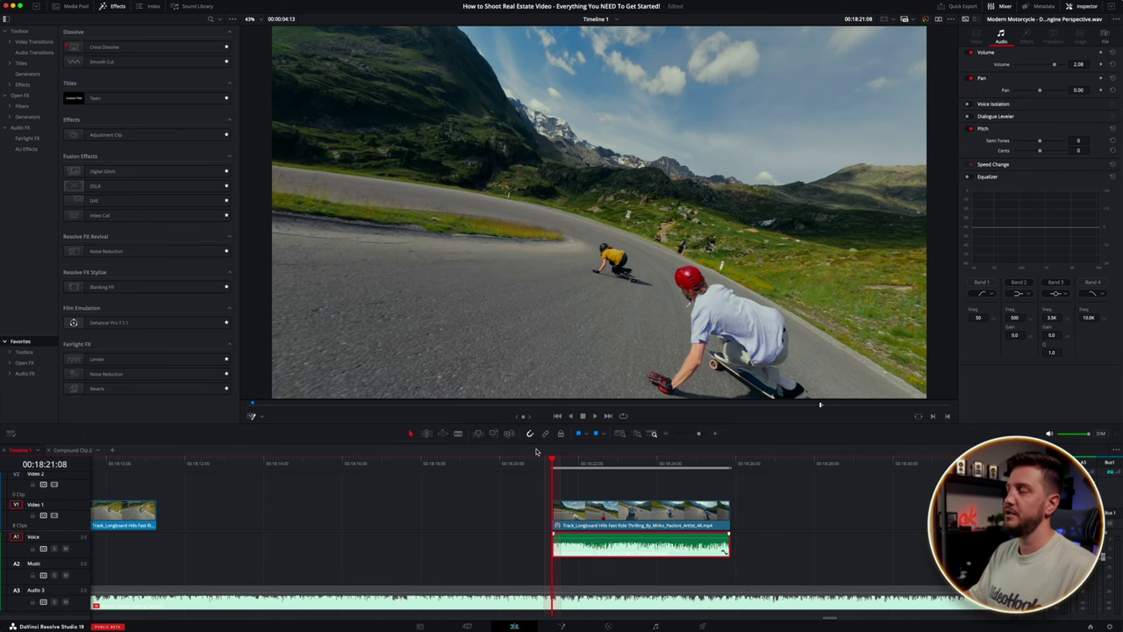
{"action": "key", "text": "space"}
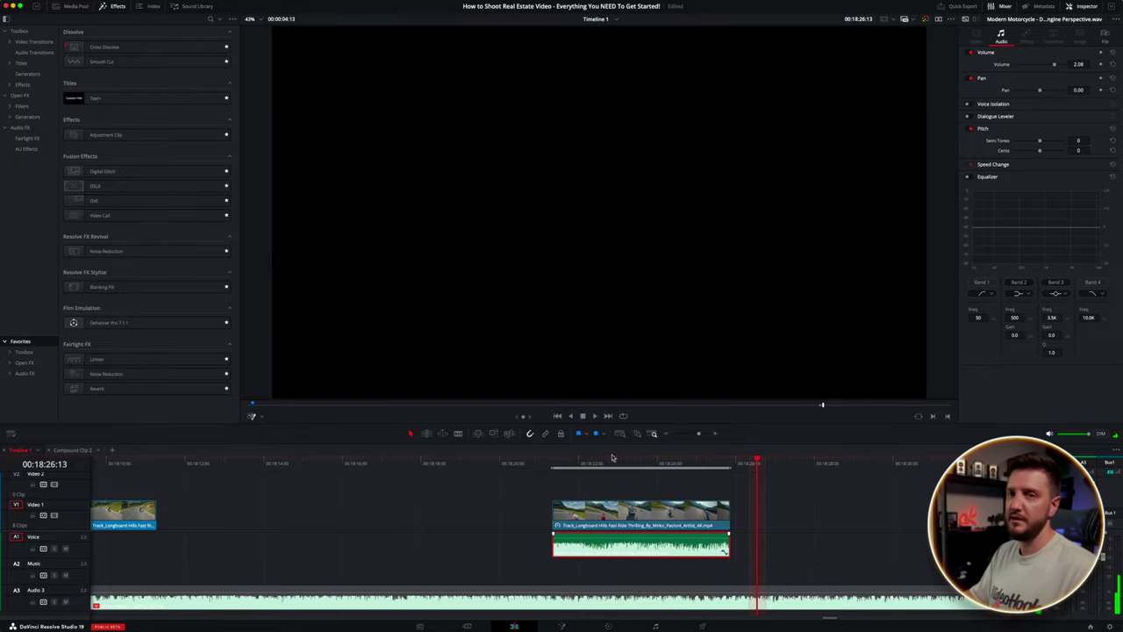
{"action": "left_click", "coordinate": [554, 459]}
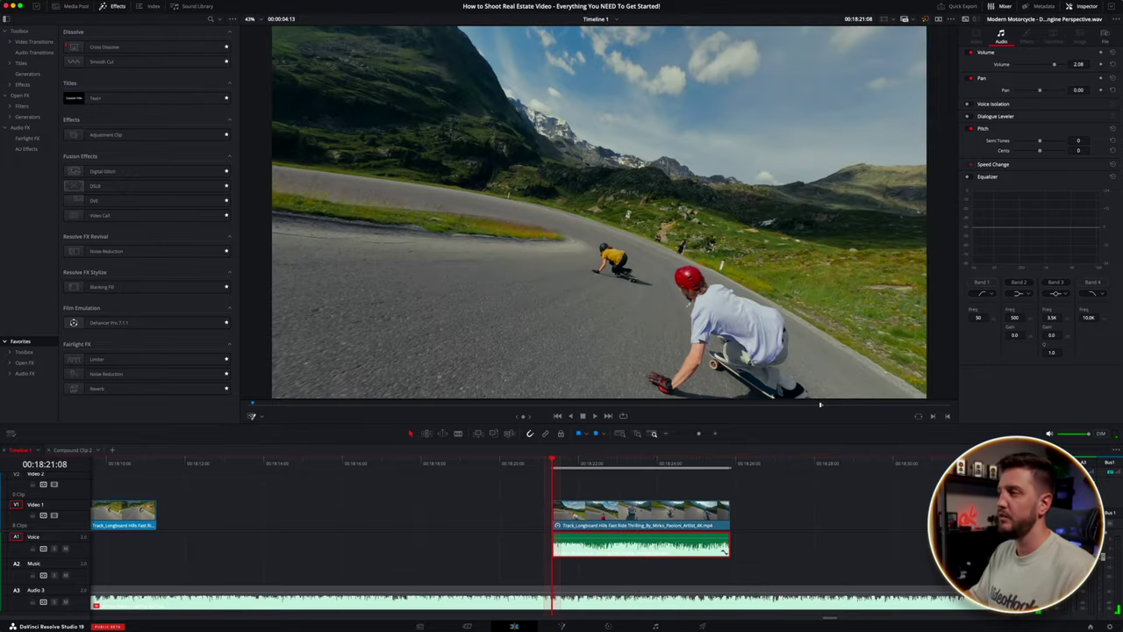
- On the Fairlight page, open the timeline grid options and switch the time scale to Tempo and back to Timecode
{"action": "key", "text": "shift+7"}
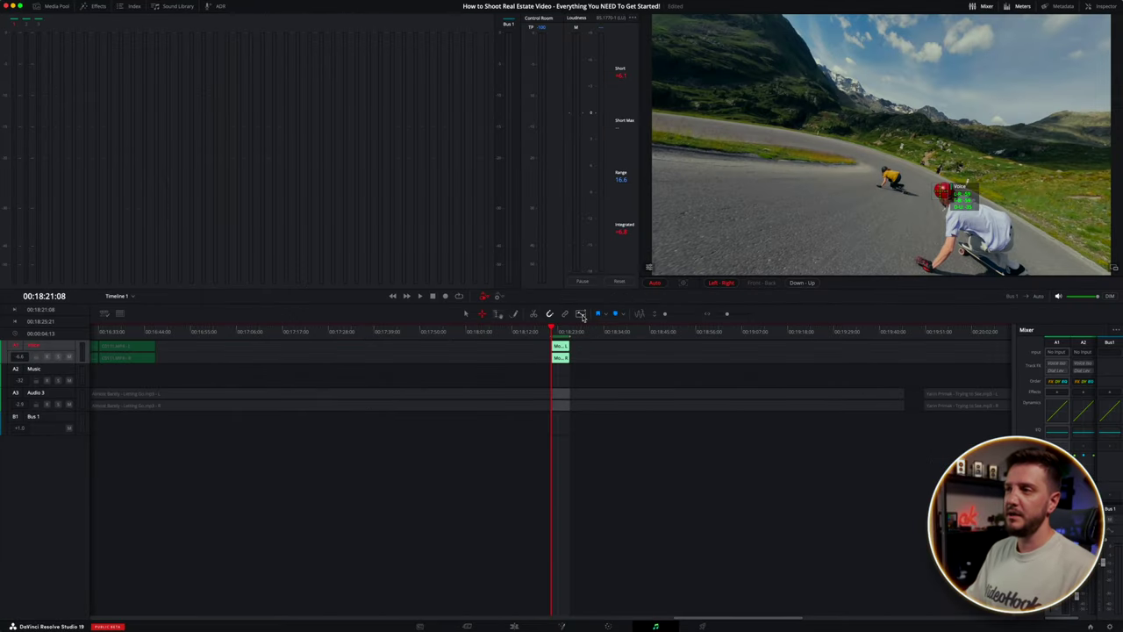
{"action": "left_click", "coordinate": [120, 315]}
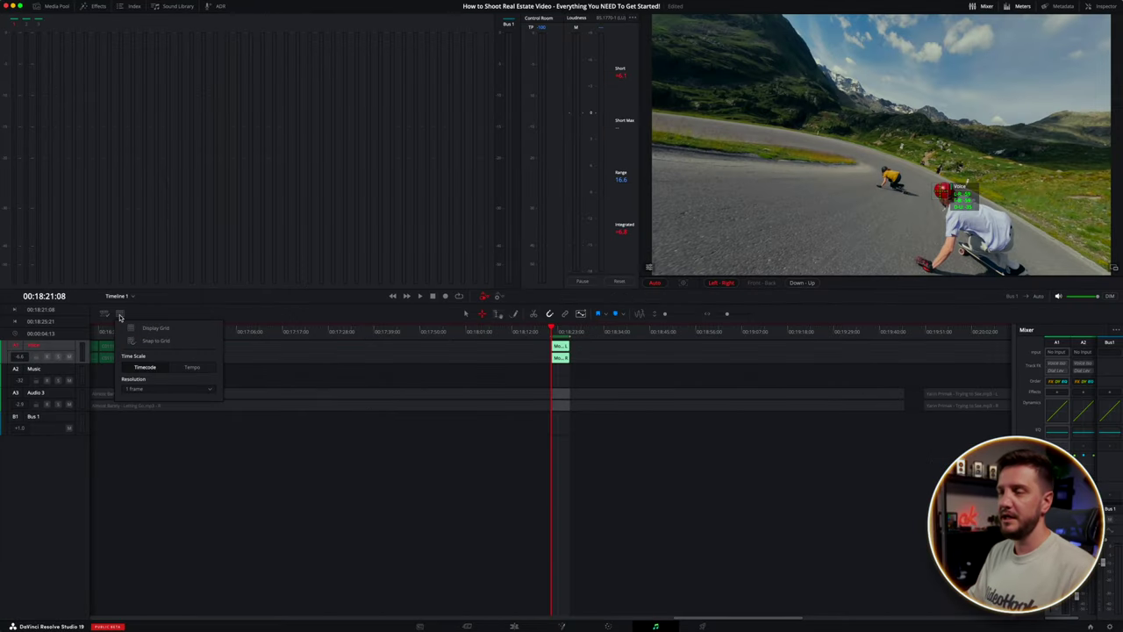
{"action": "left_click", "coordinate": [192, 367]}
{"action": "left_click", "coordinate": [153, 366]}
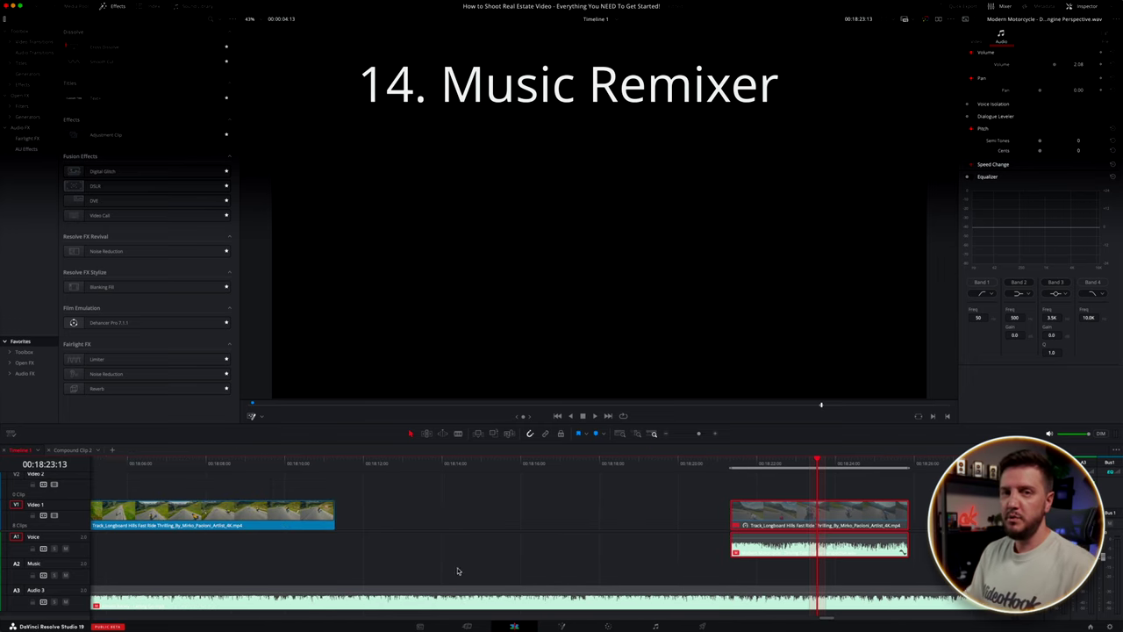
- Move the Letting Go music clip from the Audio 3 track up to the Music track
{"action": "left_click", "coordinate": [464, 605]}
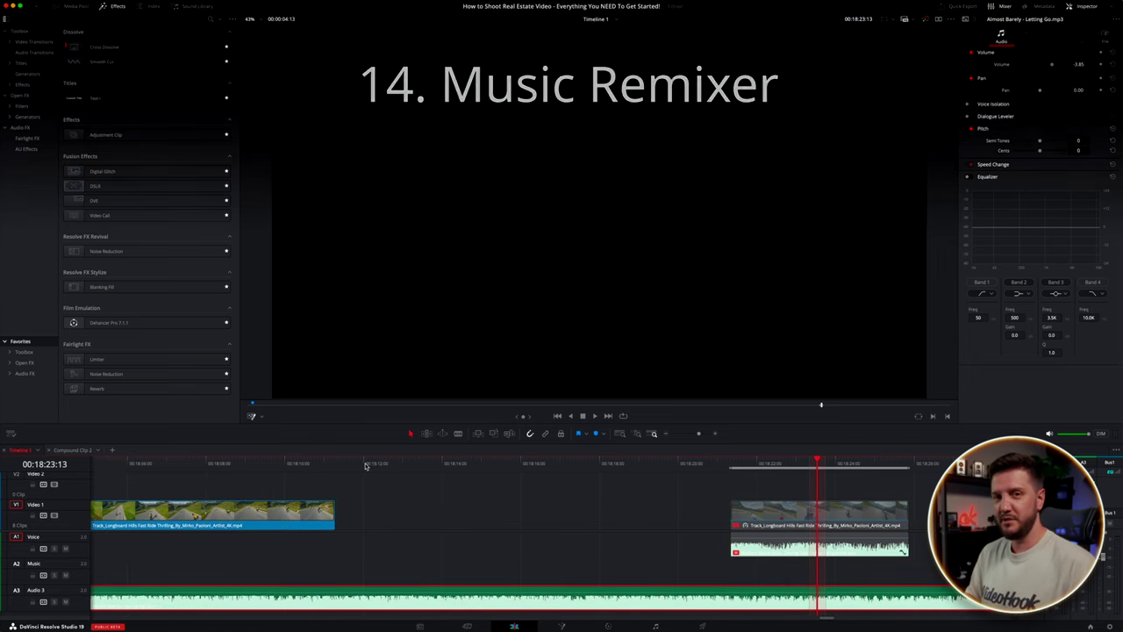
{"action": "scroll", "coordinate": [373, 477], "scroll_direction": "left", "scroll_amount": 5}
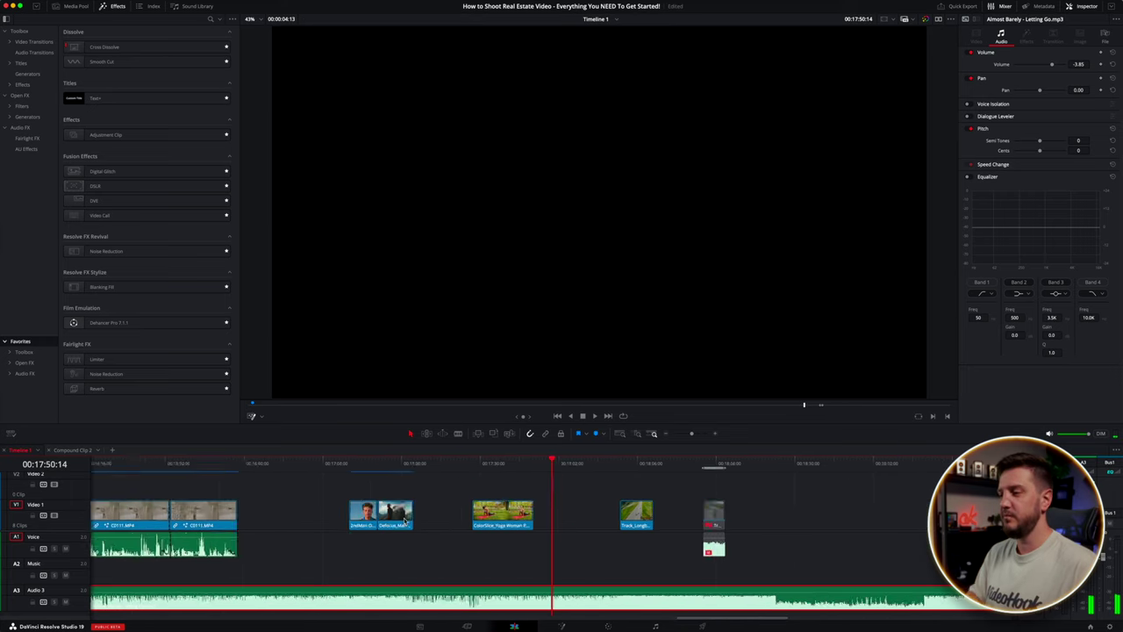
{"action": "key", "text": "super+minus"}
{"action": "left_click_drag", "start_coordinate": [448, 592], "coordinate": [588, 566]}
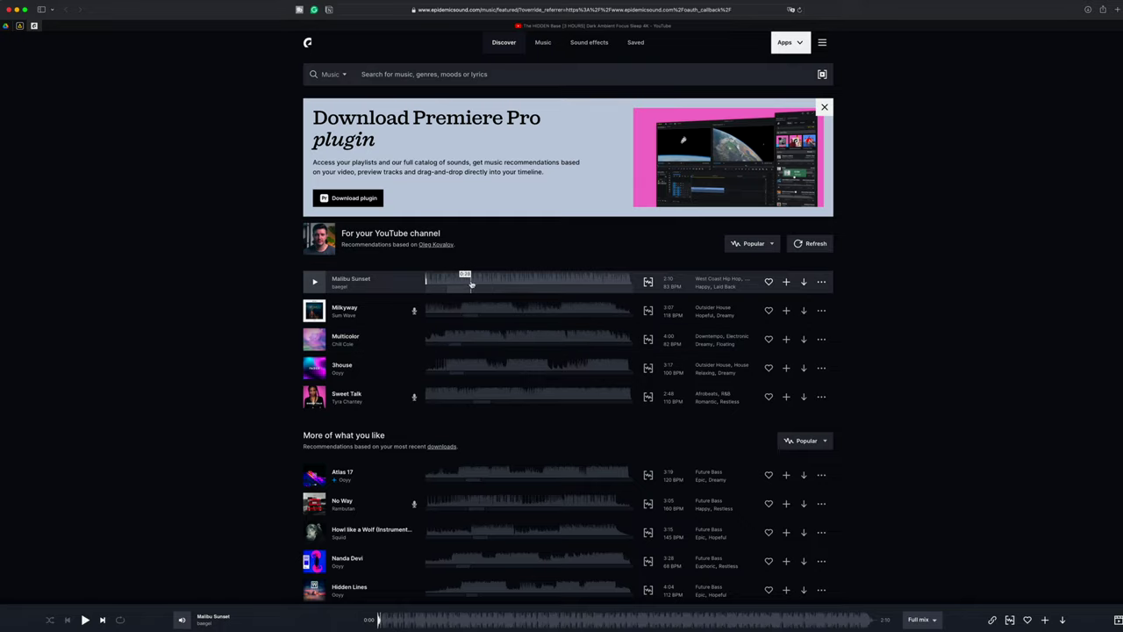
- Switch to Epidemic Sound, preview the Malibu Sunset track, and review its stem choices for download
{"action": "left_click", "coordinate": [315, 282]}
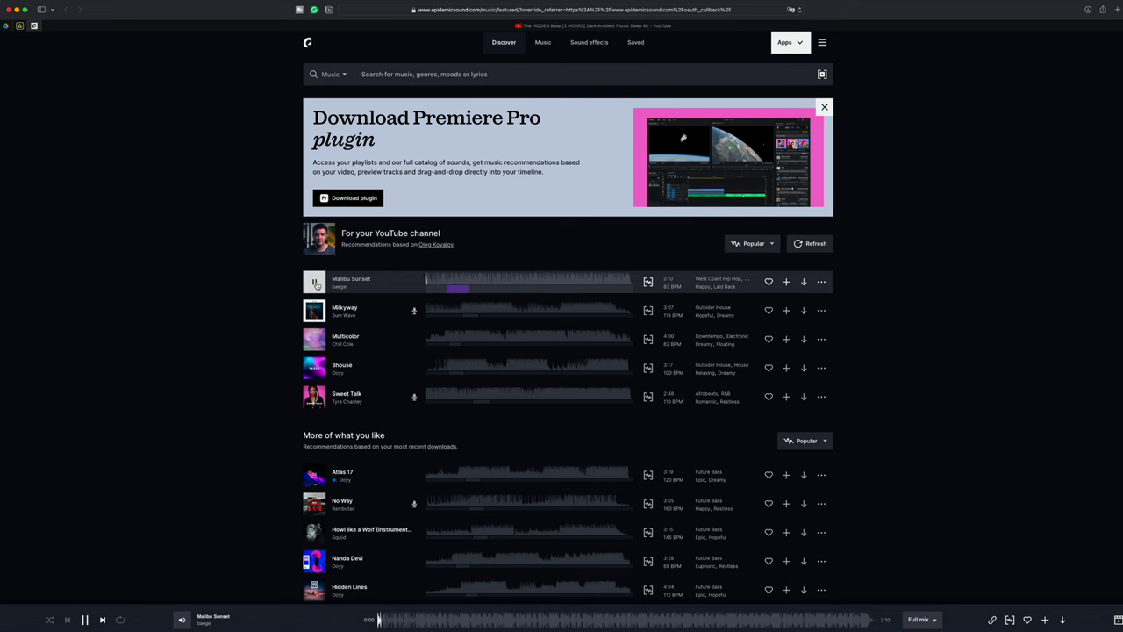
{"action": "left_click", "coordinate": [315, 282]}
{"action": "left_click", "coordinate": [802, 282]}
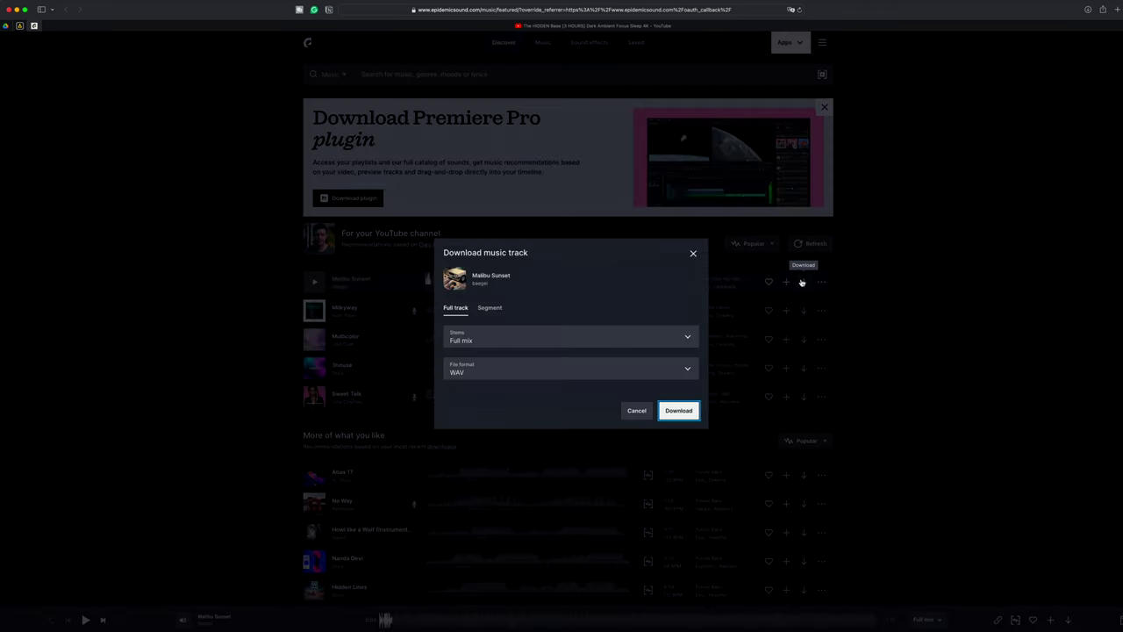
{"action": "left_click", "coordinate": [610, 336]}
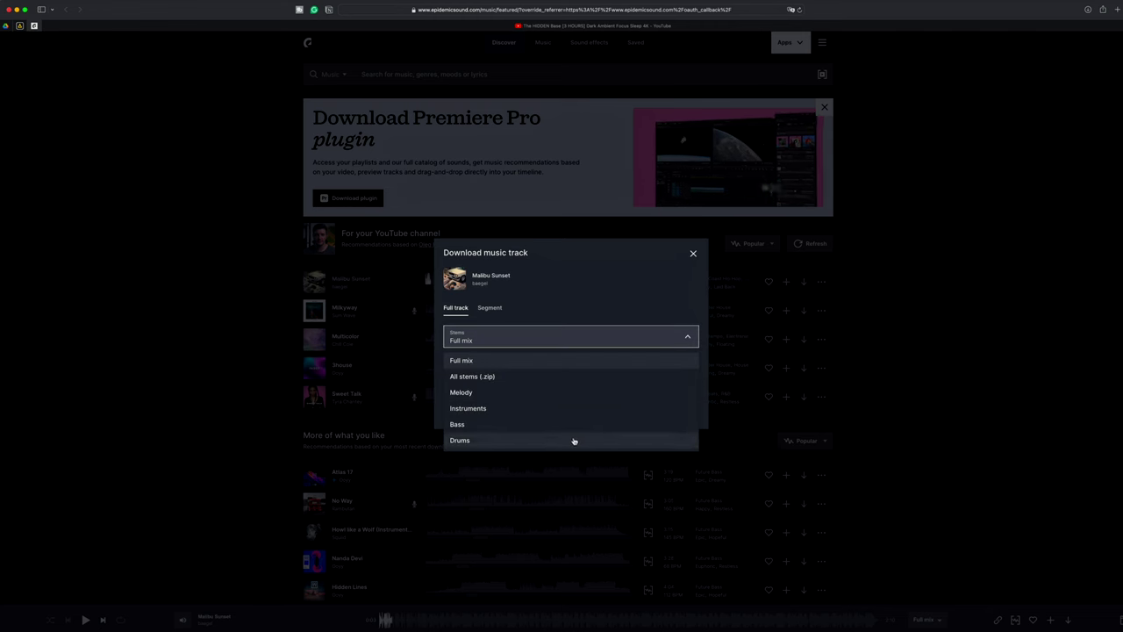
{"action": "left_click", "coordinate": [872, 359]}
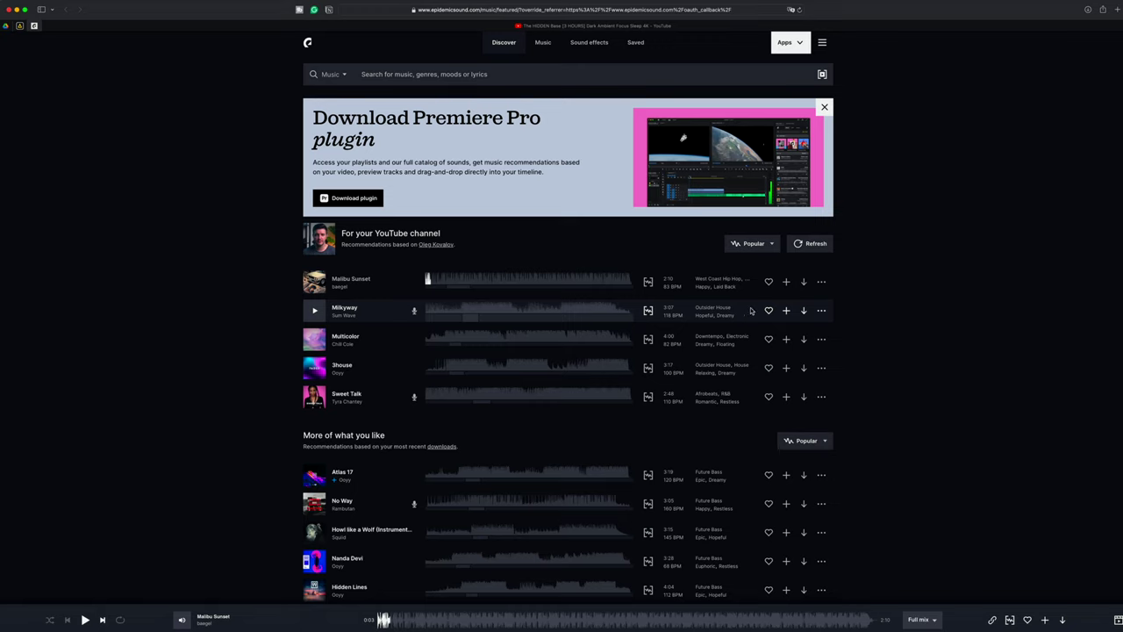
- Review the stem and file format choices for downloading Milkyway, closing the dialog without downloading
{"action": "left_click", "coordinate": [803, 310]}
{"action": "left_click", "coordinate": [531, 341]}
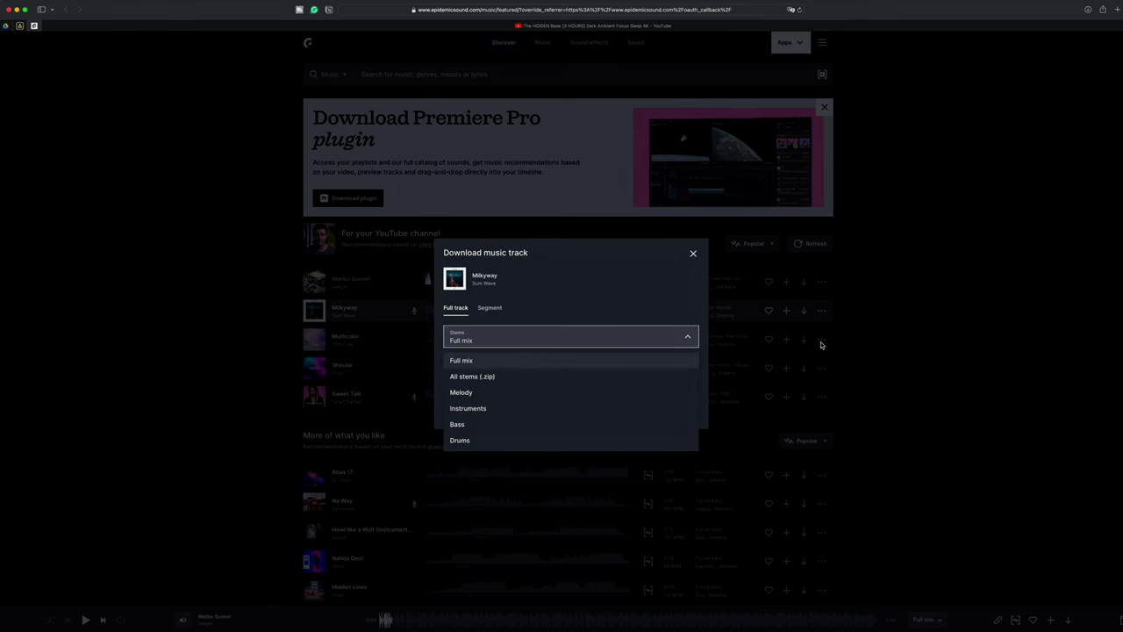
{"action": "left_click", "coordinate": [494, 359]}
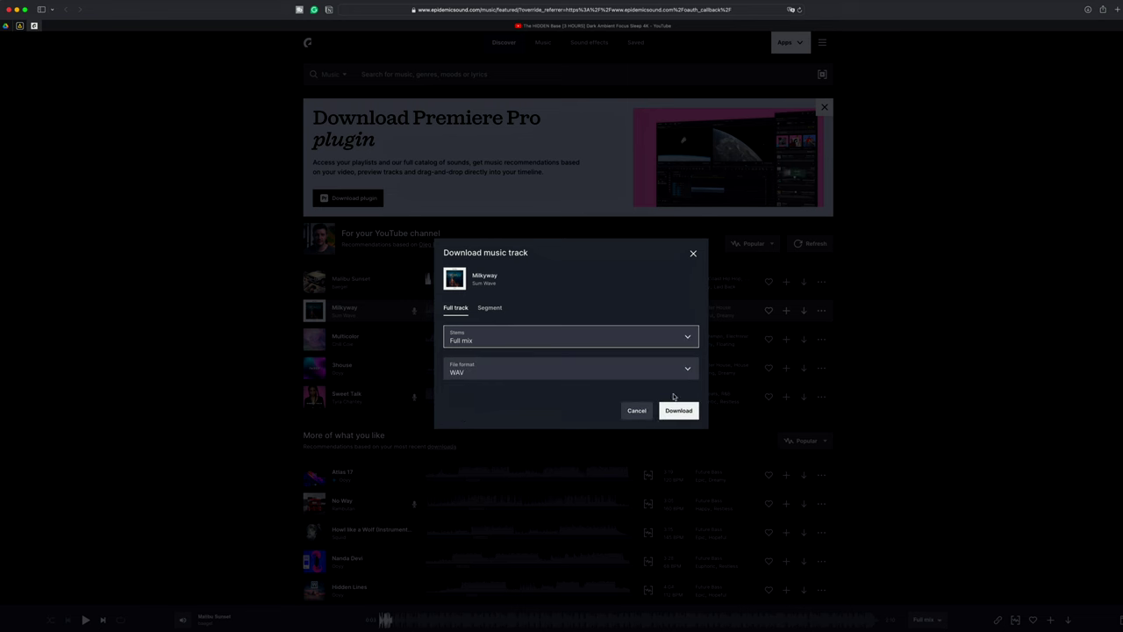
{"action": "left_click", "coordinate": [655, 372]}
{"action": "left_click", "coordinate": [654, 374]}
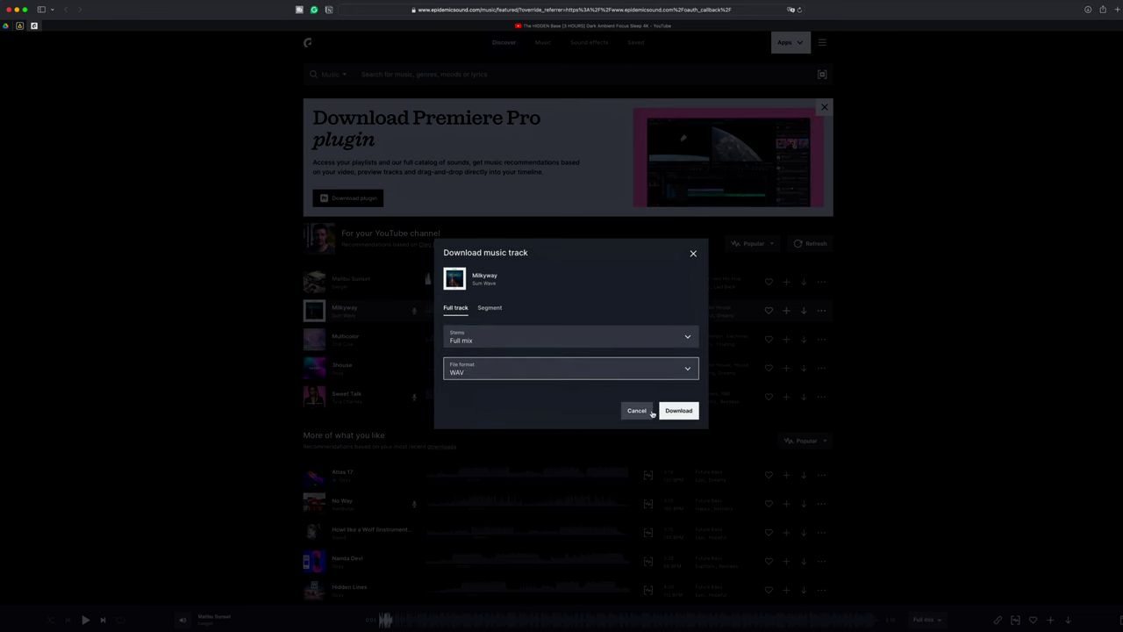
{"action": "left_click", "coordinate": [694, 253]}
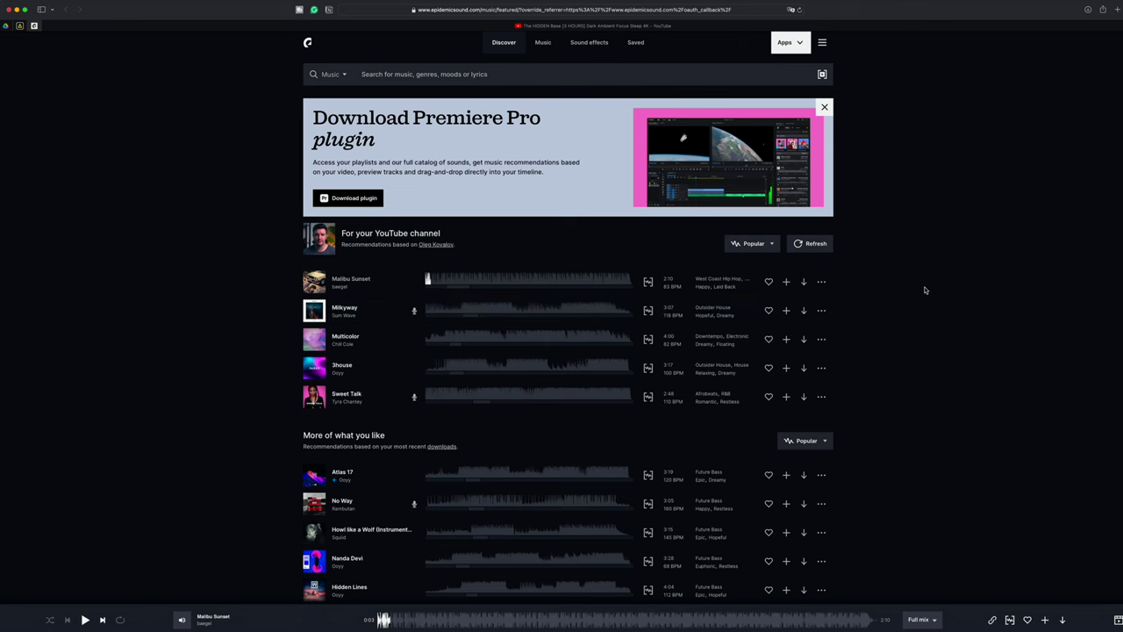
- Return to DaVinci Resolve and briefly play the section where the Music and Audio 3 clips overlap
{"action": "left_click", "coordinate": [309, 288]}
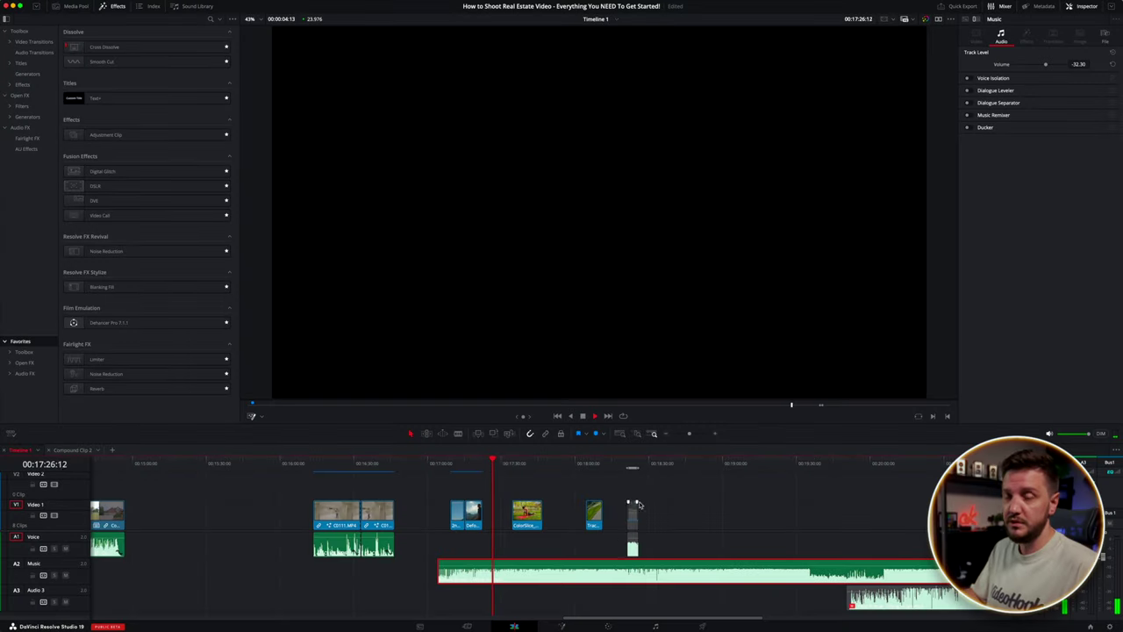
{"action": "left_click", "coordinate": [437, 464]}
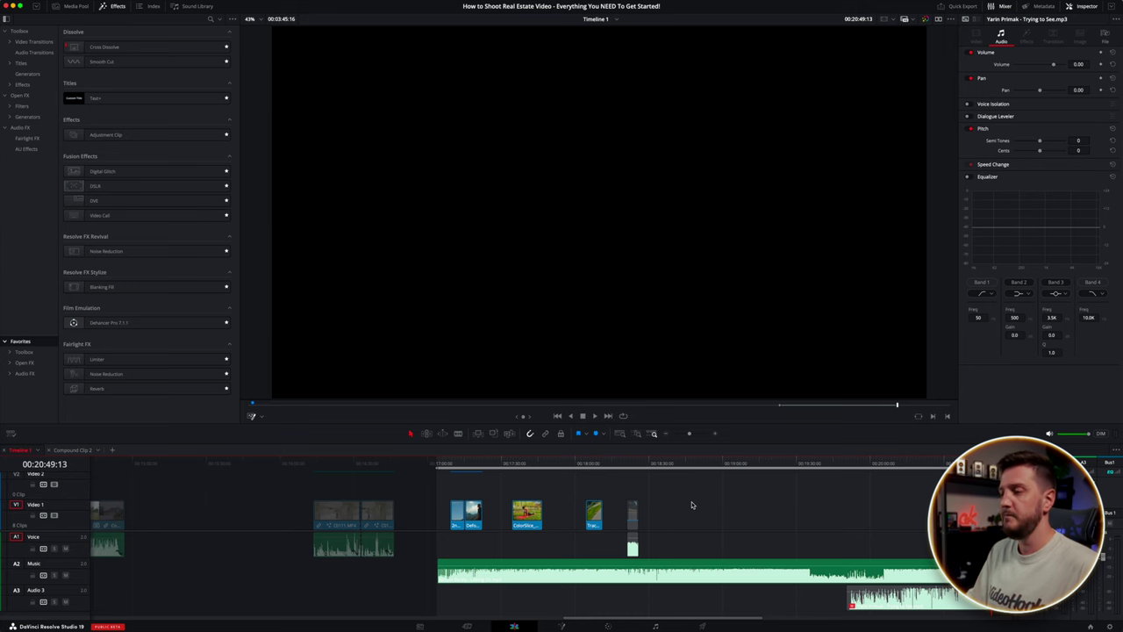
{"action": "key", "text": "super+equal"}
{"action": "scroll", "coordinate": [614, 513], "scroll_direction": "left", "scroll_amount": 10}
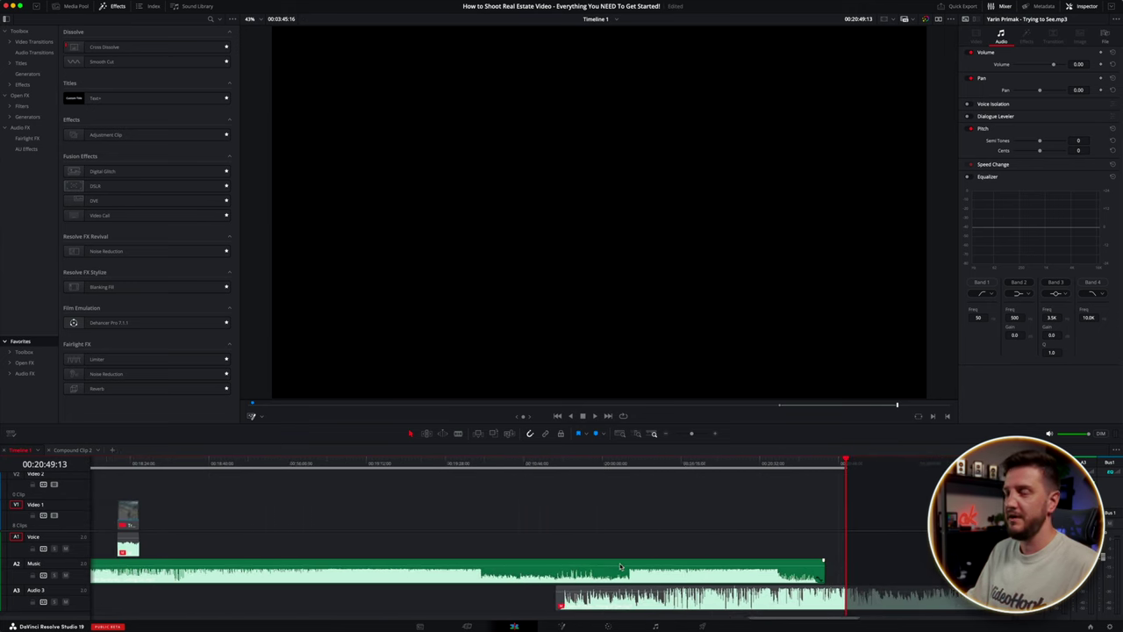
{"action": "left_click", "coordinate": [680, 461]}
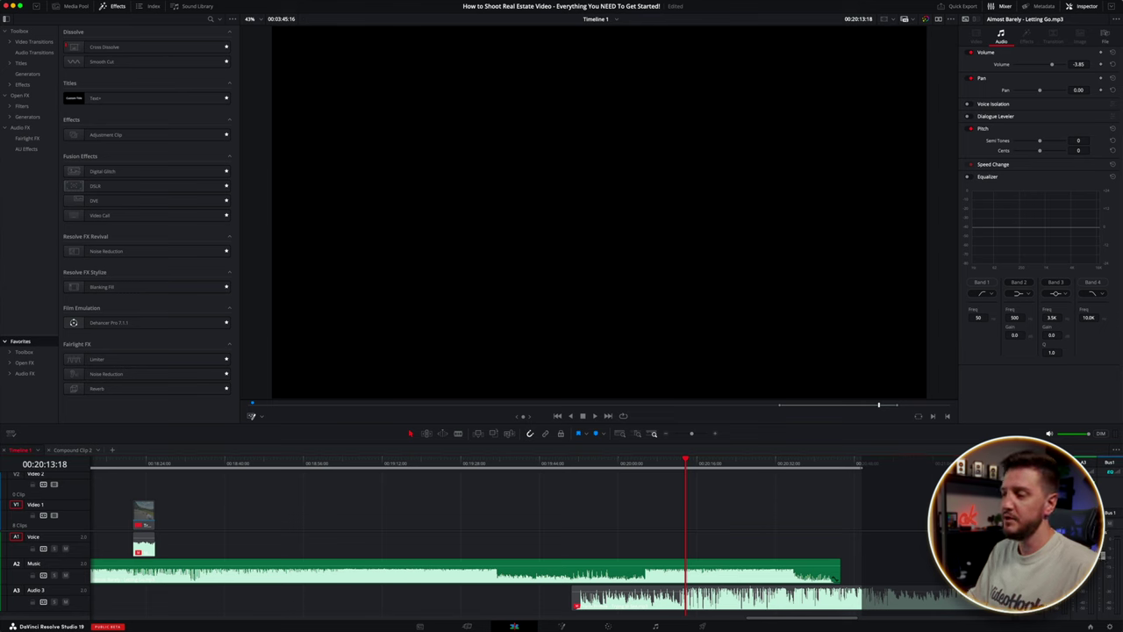
{"action": "key", "text": "space"}
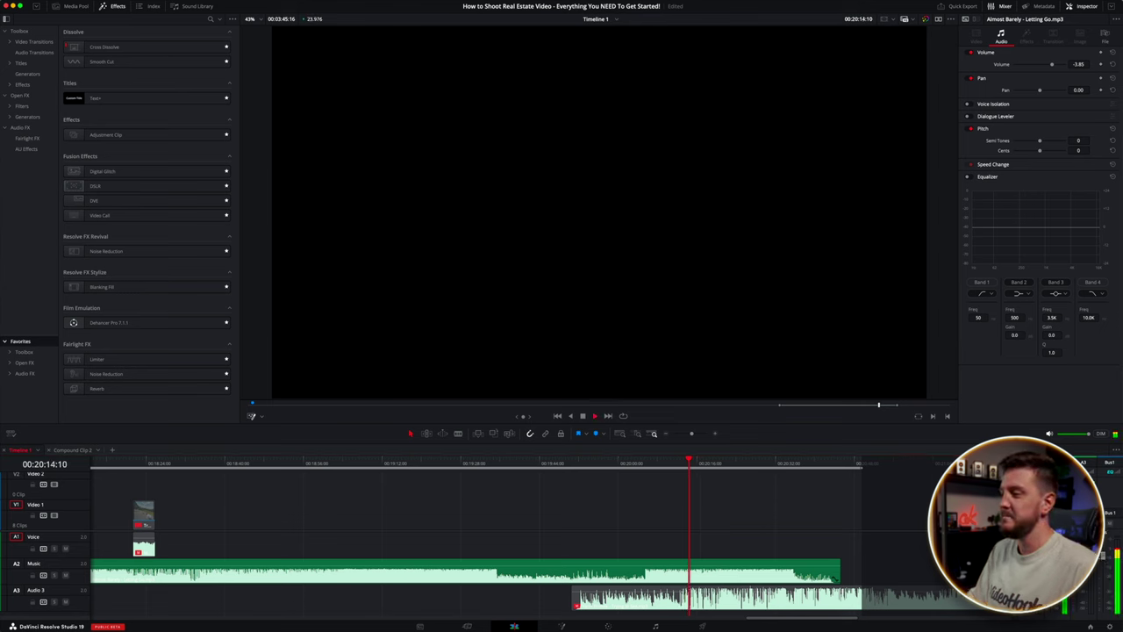
{"action": "key", "text": "space"}
- Play the Music track from the start of its clip and enable Music Remixer at track level
{"action": "scroll", "coordinate": [301, 556], "scroll_direction": "left", "scroll_amount": 5}
{"action": "left_click", "coordinate": [223, 465]}
{"action": "key", "text": "space"}
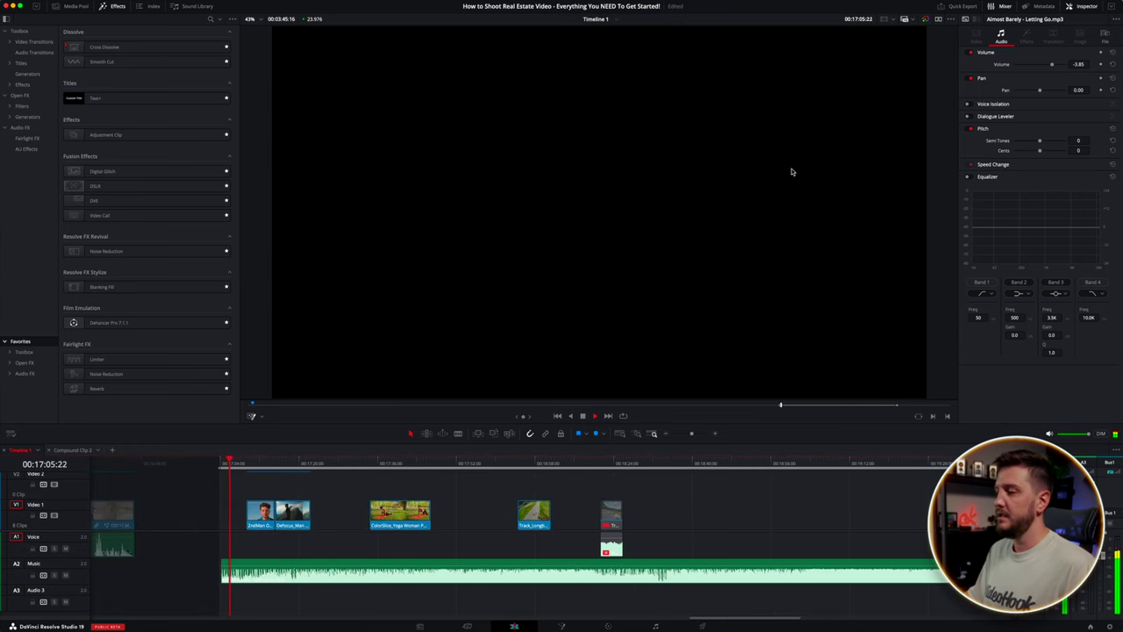
{"action": "left_click", "coordinate": [975, 19]}
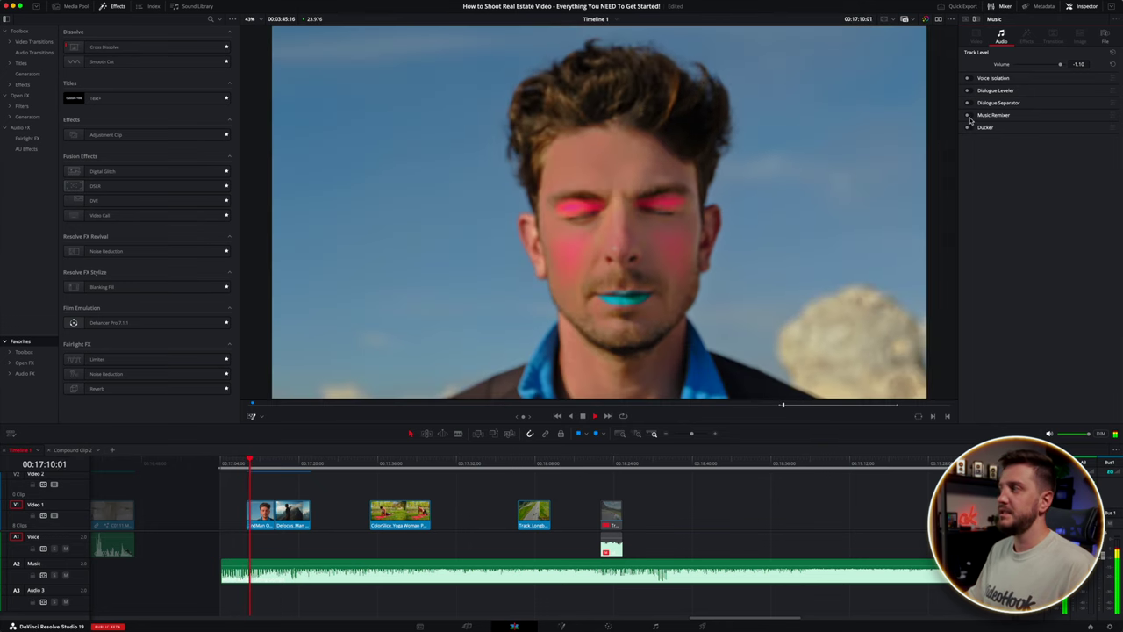
{"action": "left_click", "coordinate": [969, 117]}
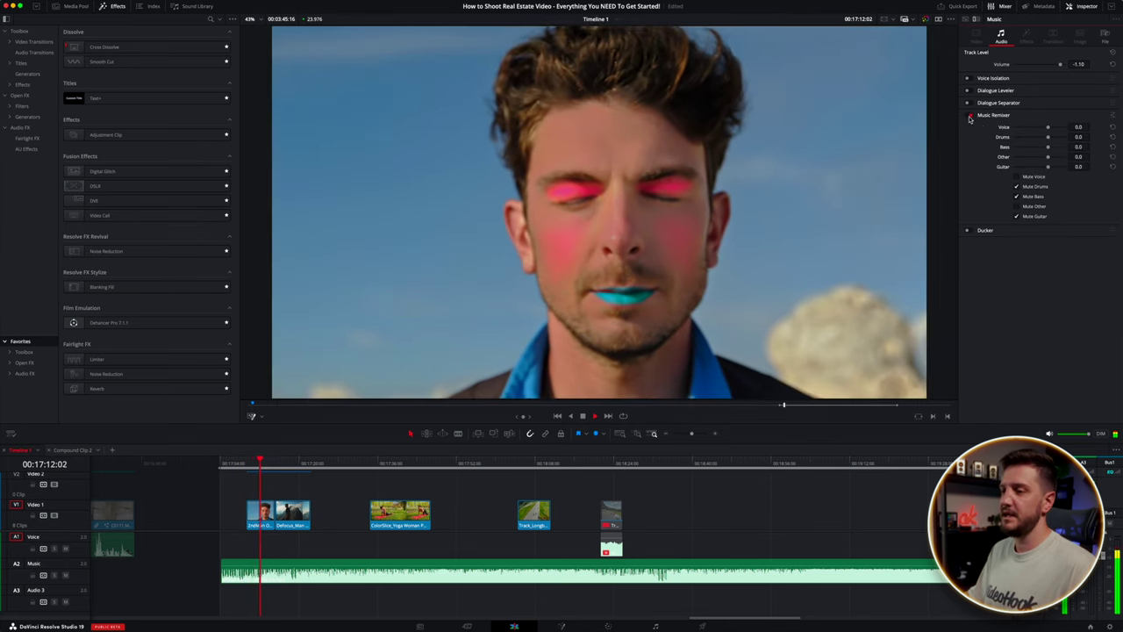
- Unmute the drums, bass and guitar in the Music track's Music Remixer
{"action": "left_click", "coordinate": [1017, 186]}
{"action": "left_click", "coordinate": [1016, 196]}
{"action": "left_click", "coordinate": [1016, 216]}
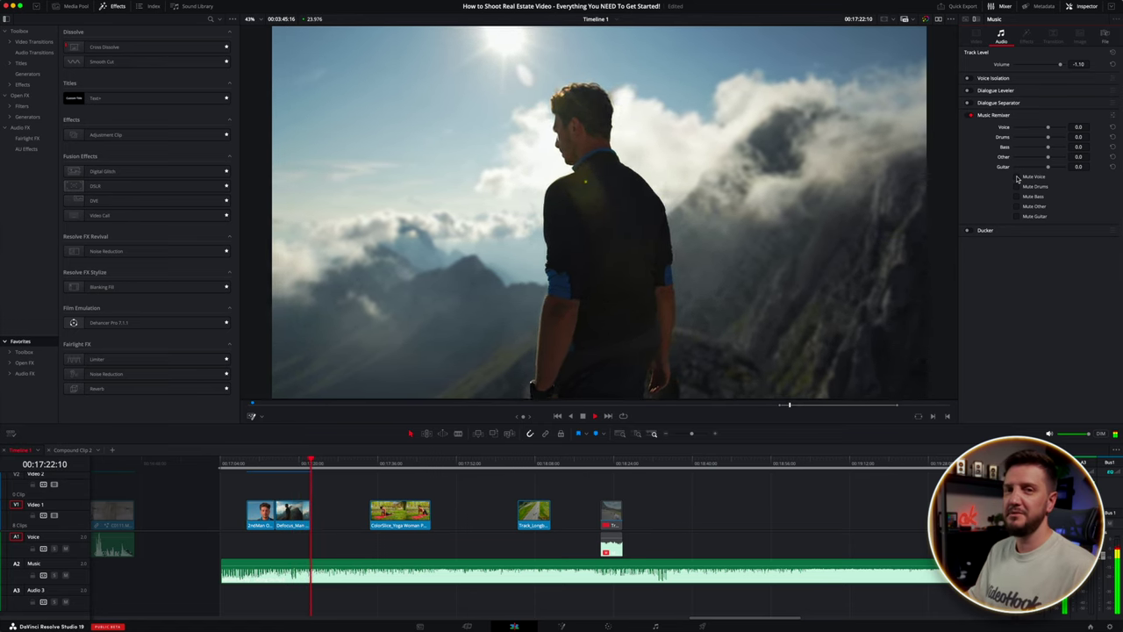
- Audition the music with the voice, drums and bass muted one at a time in Music Remixer
{"action": "left_click", "coordinate": [1017, 177]}
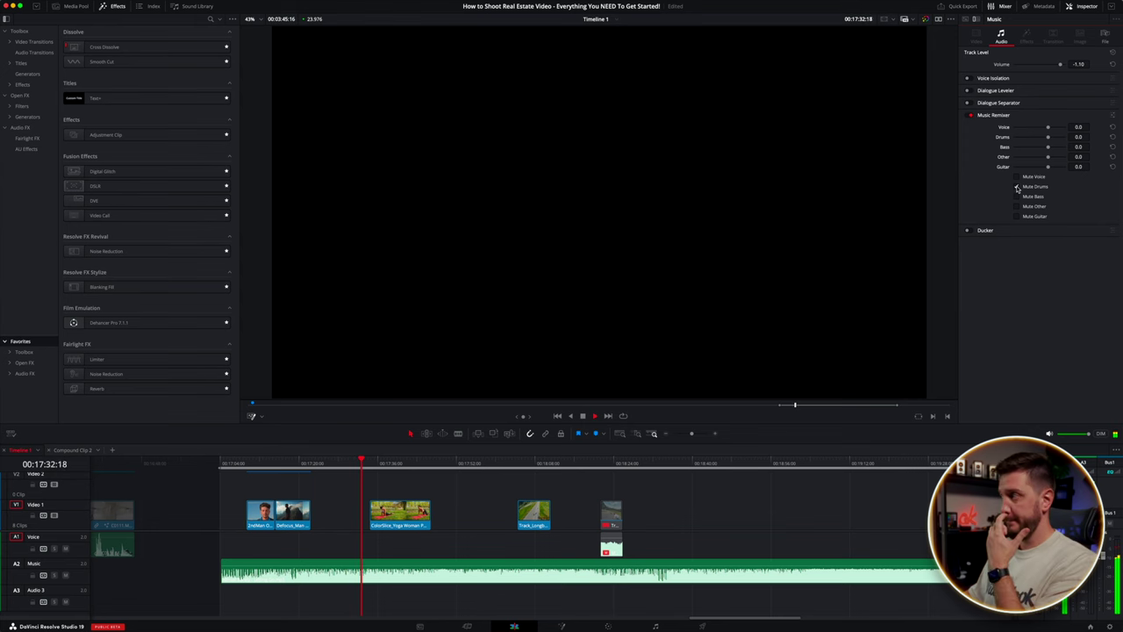
{"action": "left_click", "coordinate": [1017, 186]}
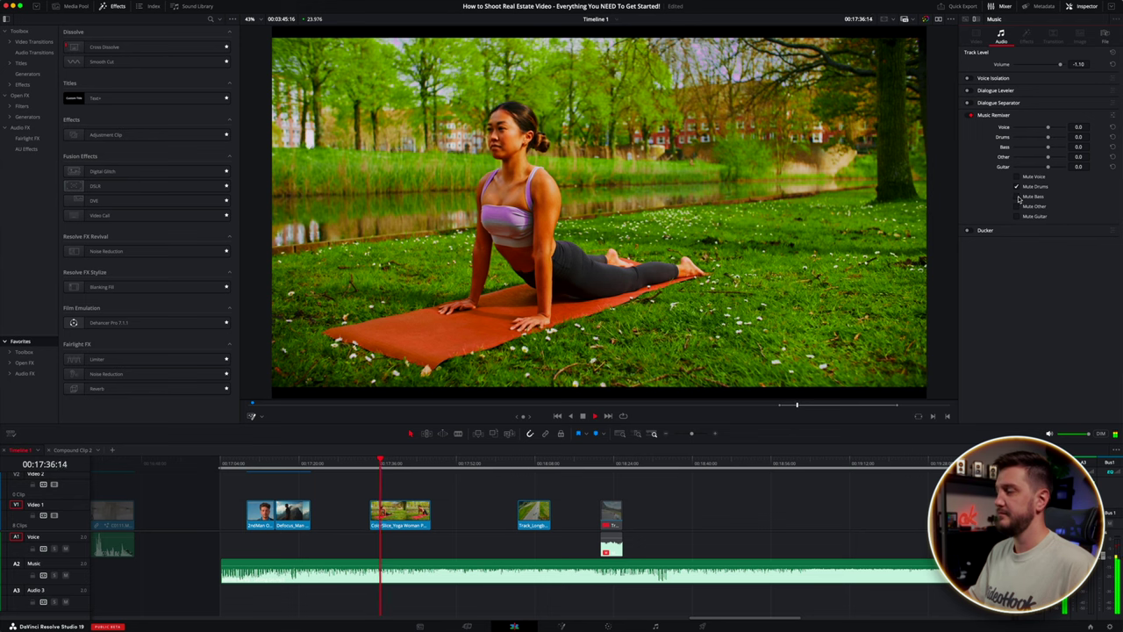
{"action": "left_click", "coordinate": [1017, 187]}
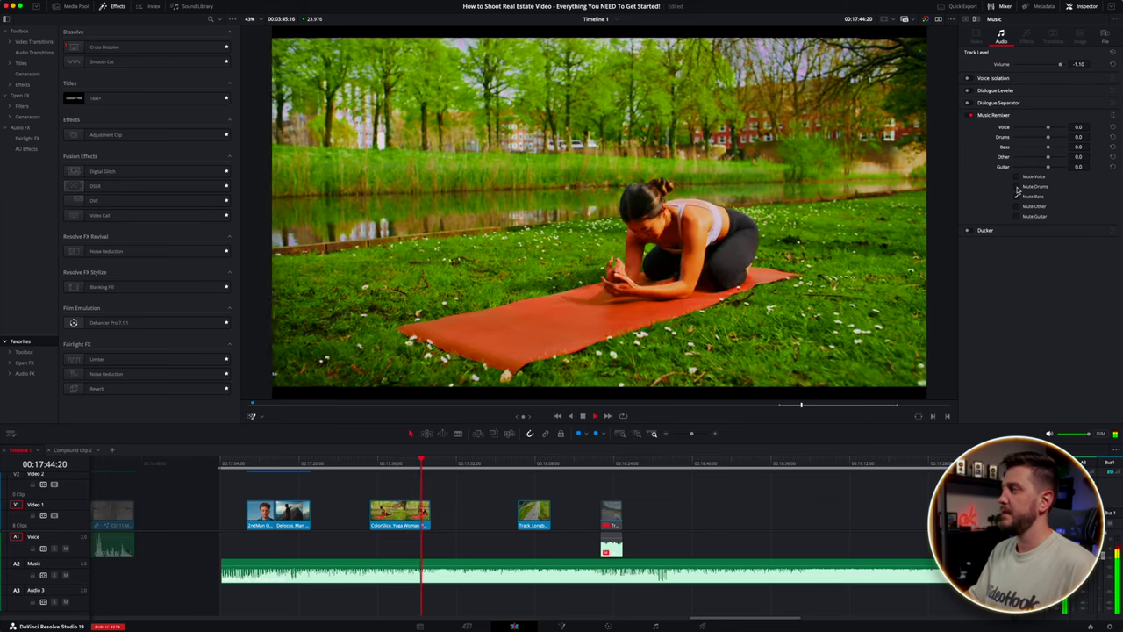
- Mute the drums, bass, guitar and other stems in Music Remixer to isolate the voice
{"action": "left_click", "coordinate": [1017, 187]}
{"action": "left_click", "coordinate": [1017, 196]}
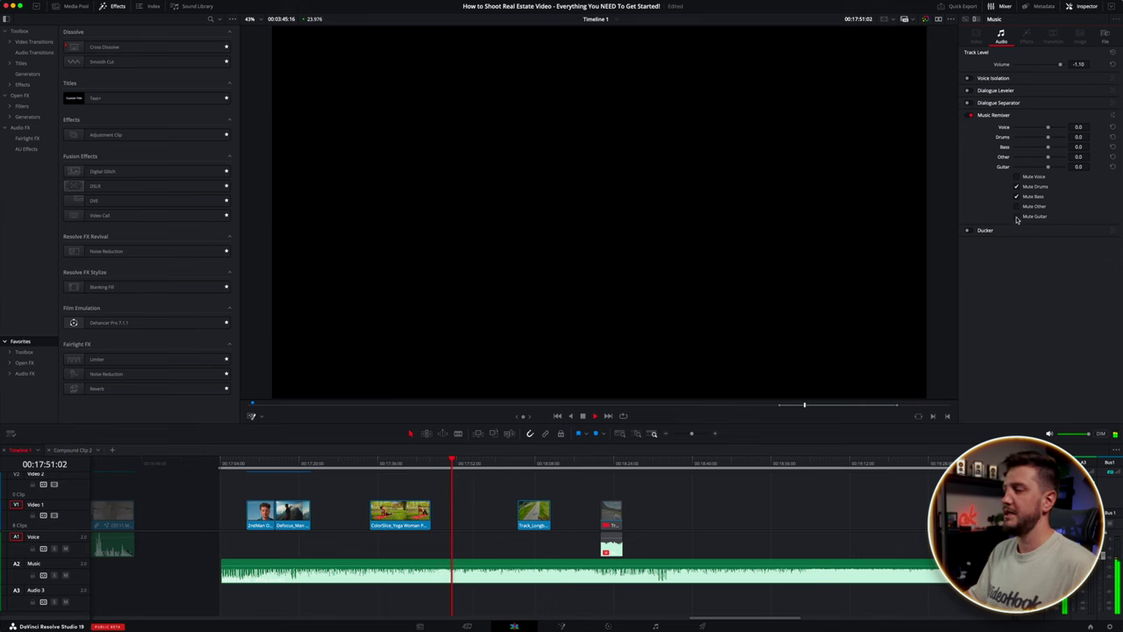
{"action": "left_click", "coordinate": [1017, 217]}
{"action": "left_click", "coordinate": [1016, 207]}
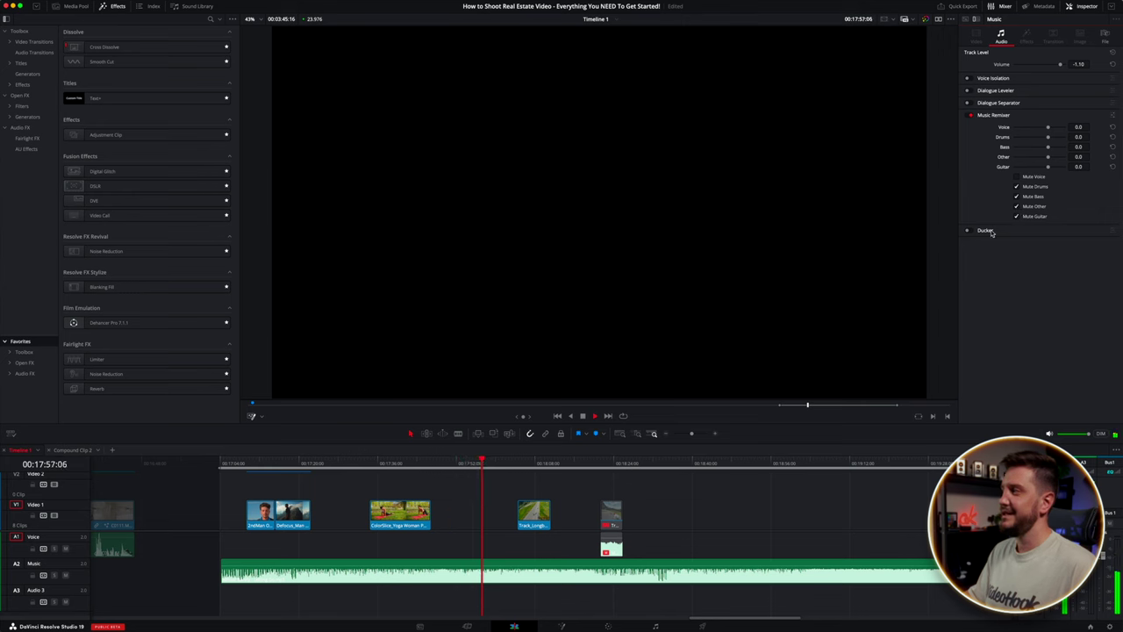
- Unmute the drums, bass, other and guitar stems in Music Remixer to restore the full mix
{"action": "left_click", "coordinate": [1017, 186]}
{"action": "left_click", "coordinate": [1016, 197]}
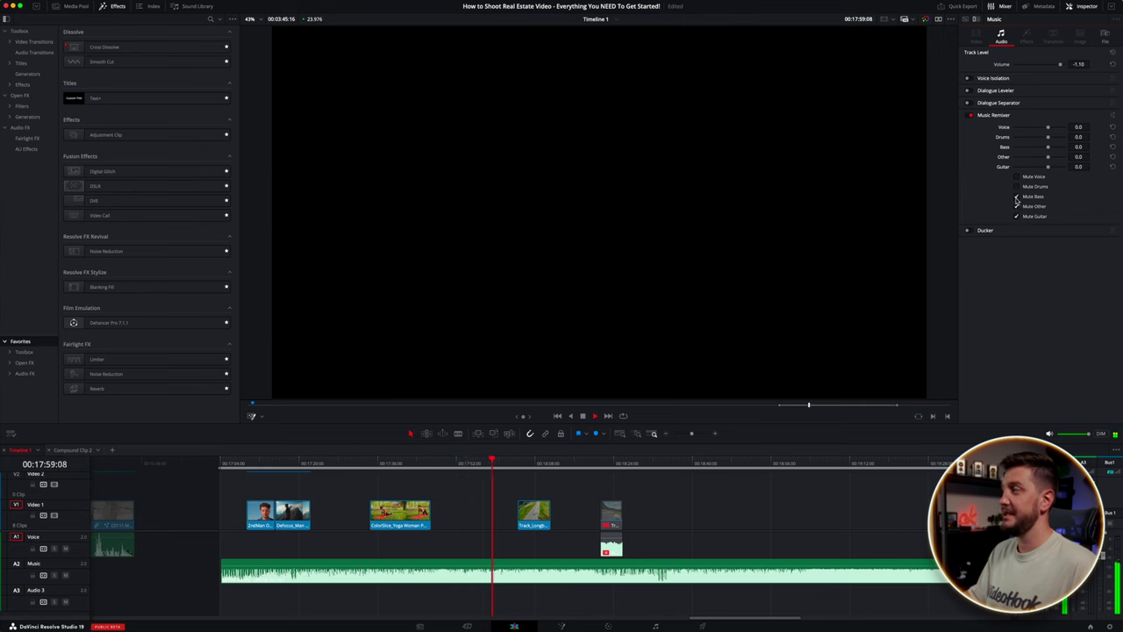
{"action": "left_click", "coordinate": [1017, 206]}
{"action": "left_click", "coordinate": [1017, 216]}
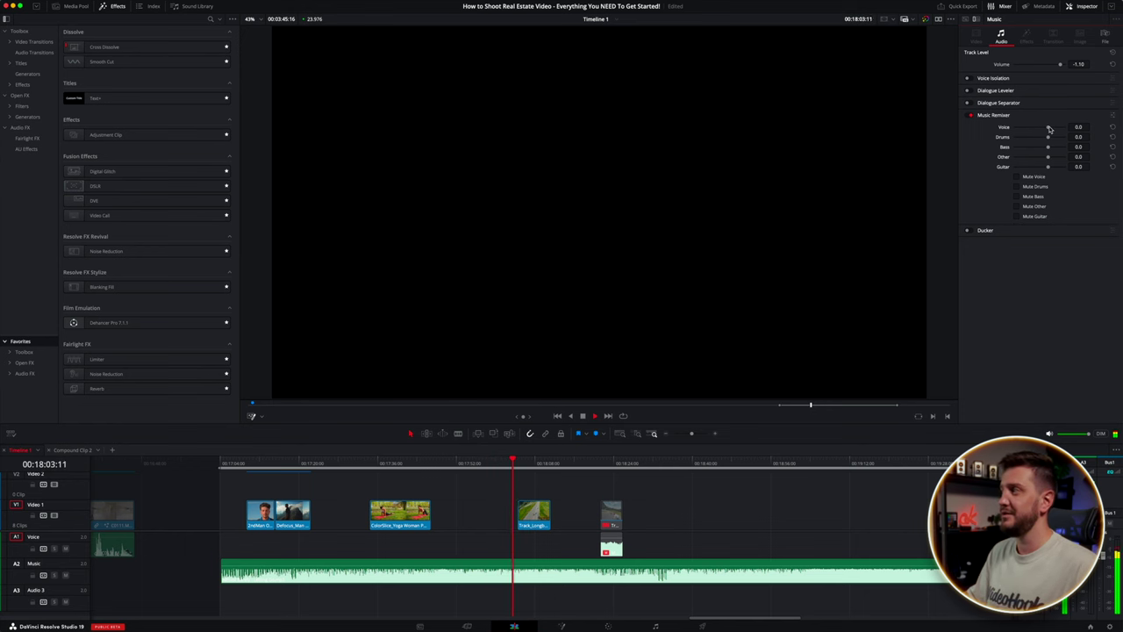
- Try a Music Remixer voice level of 6.8, and turn the Music Remixer off and stop playback
{"action": "left_click_drag", "start_coordinate": [1049, 129], "coordinate": [1060, 129]}
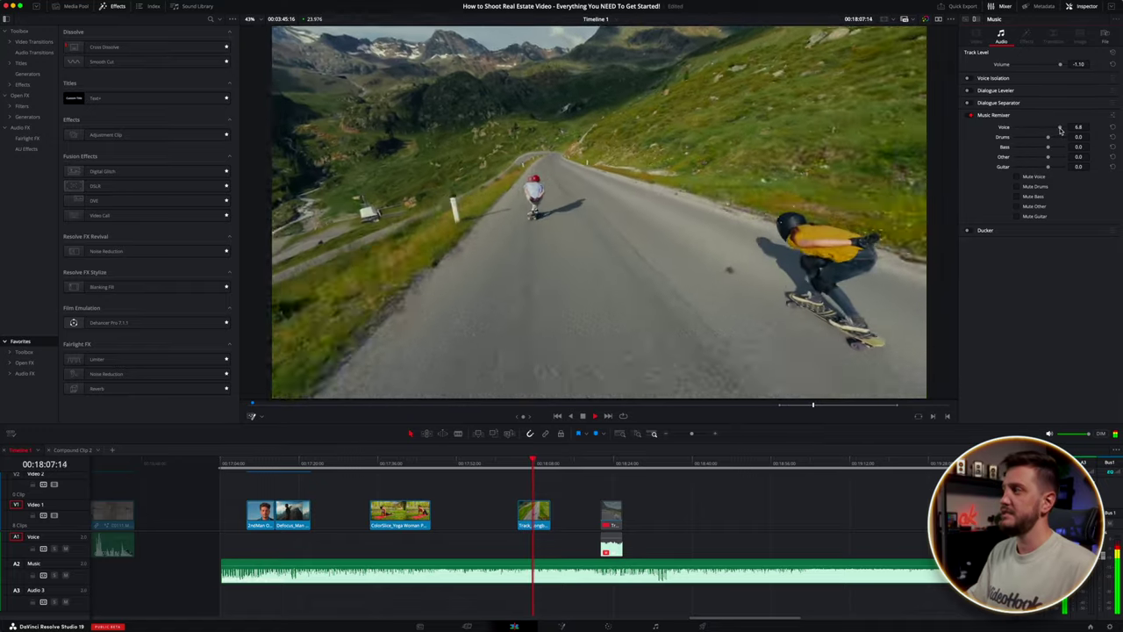
{"action": "mouse_move", "coordinate": [1057, 129]}
{"action": "left_mouse_down"}
{"action": "mouse_move", "coordinate": [1029, 129]}
{"action": "mouse_move", "coordinate": [1052, 129]}
{"action": "mouse_move", "coordinate": [1043, 141]}
{"action": "left_mouse_up"}
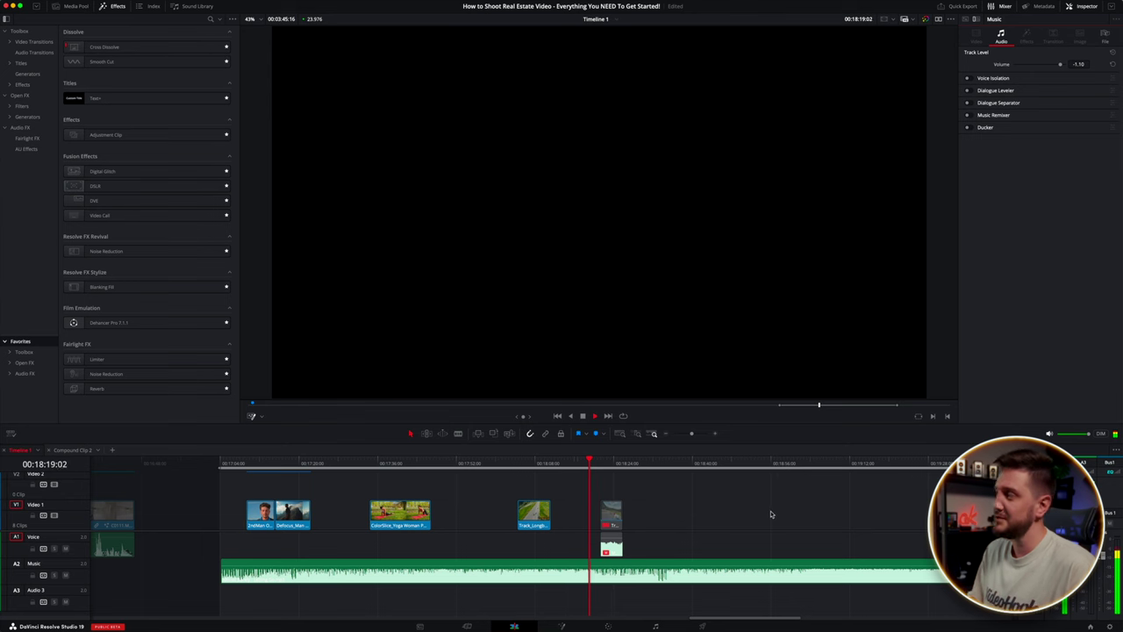
{"action": "key", "text": "space"}
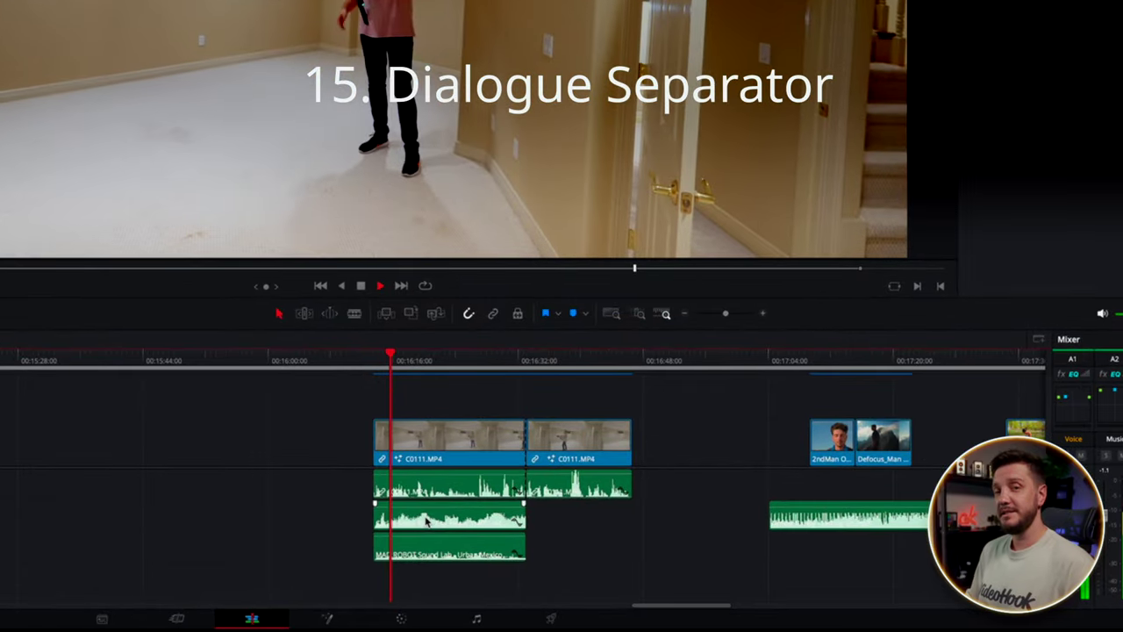
- Disable the two audio clips beneath the first C0111.MP4 voice clip to hear it alone, and re-enable both
{"action": "left_click", "coordinate": [429, 520]}
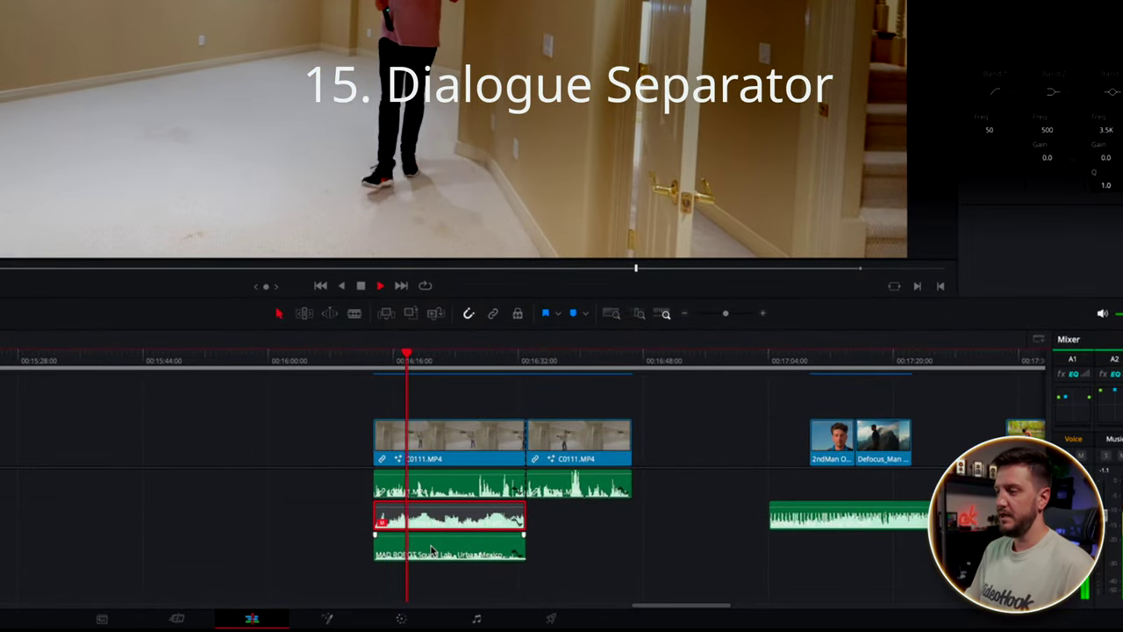
{"action": "left_click", "coordinate": [432, 549]}
{"action": "key", "text": "d"}
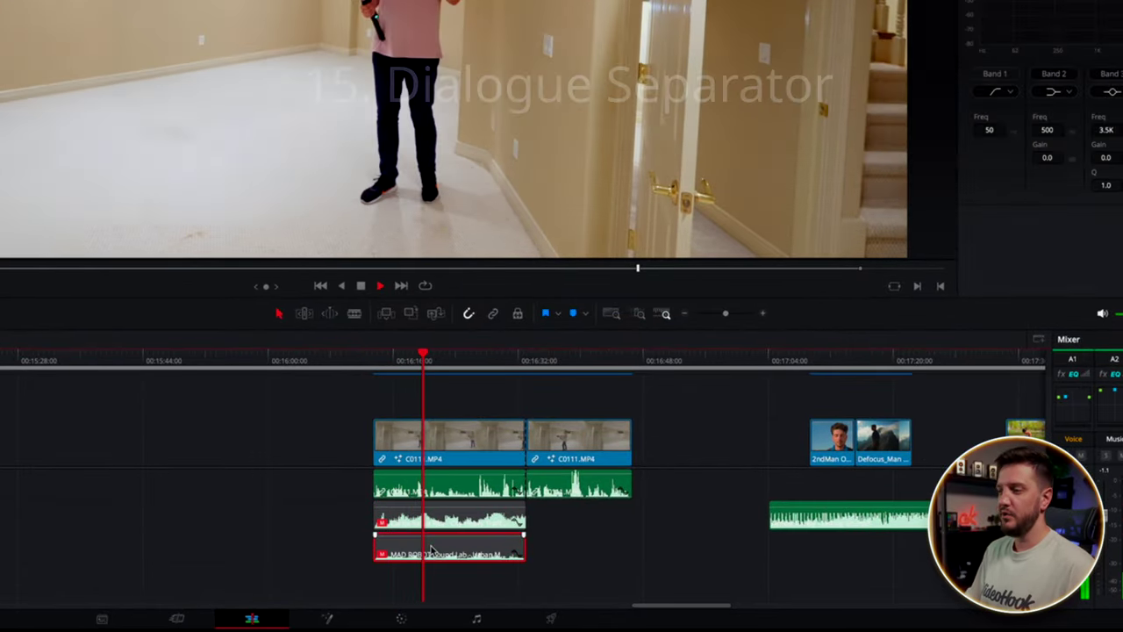
{"action": "key", "text": "d"}
{"action": "left_click", "coordinate": [421, 524]}
{"action": "key", "text": "d"}
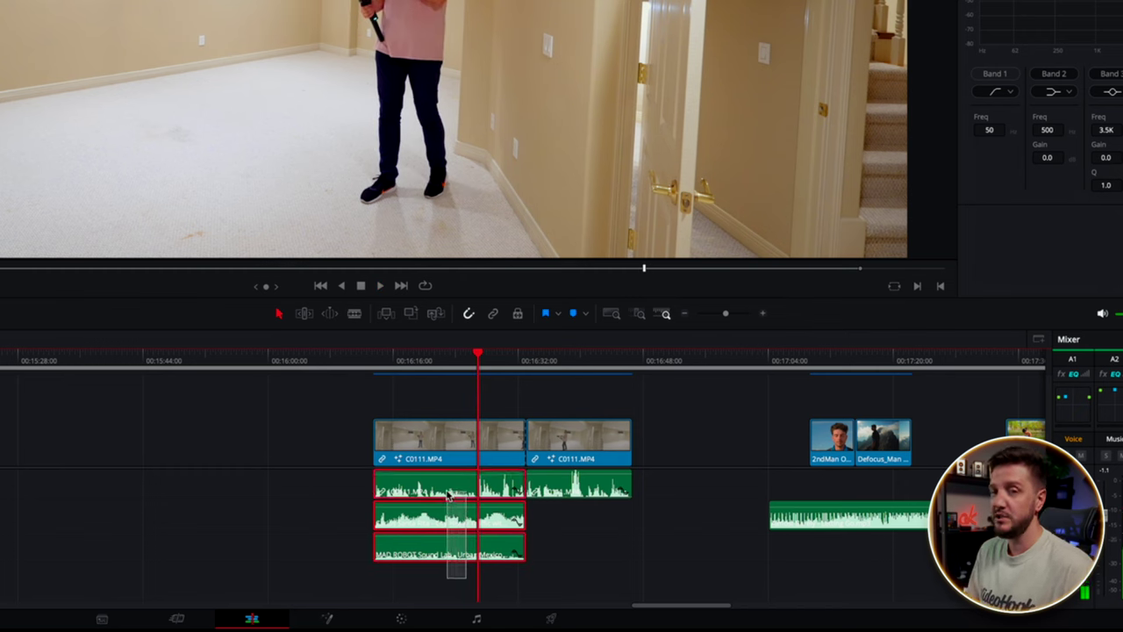
- Combine the three stacked audio clips into Compound Clip 3 and move it up to the Voice track
{"action": "right_click", "coordinate": [448, 494]}
{"action": "left_click", "coordinate": [527, 182]}
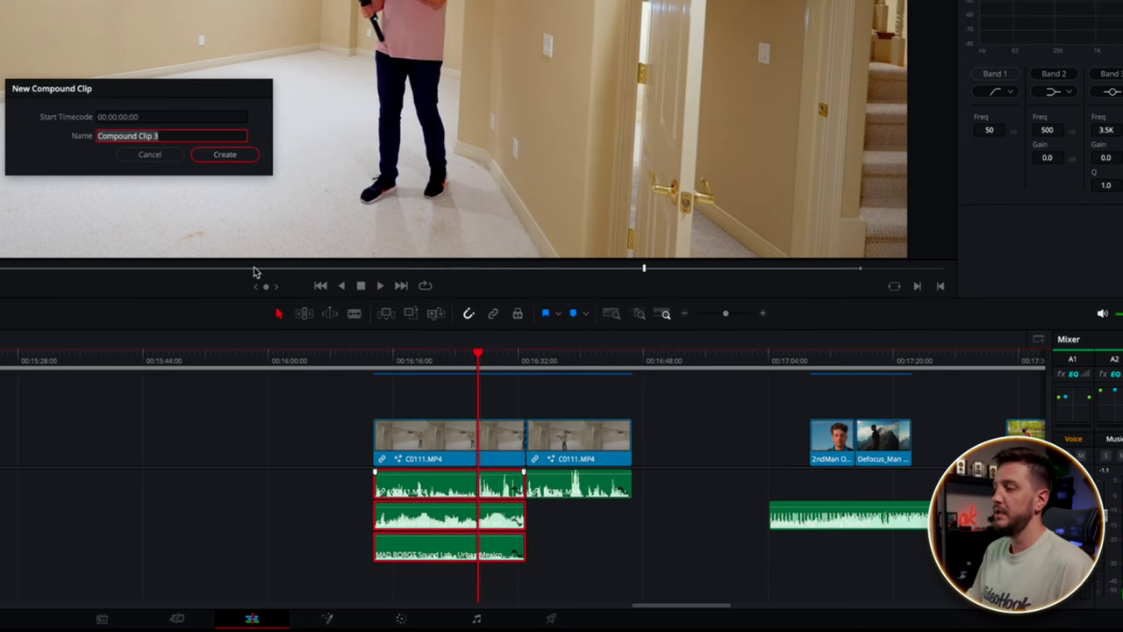
{"action": "left_click", "coordinate": [225, 156]}
{"action": "left_click_drag", "start_coordinate": [467, 520], "coordinate": [470, 489]}
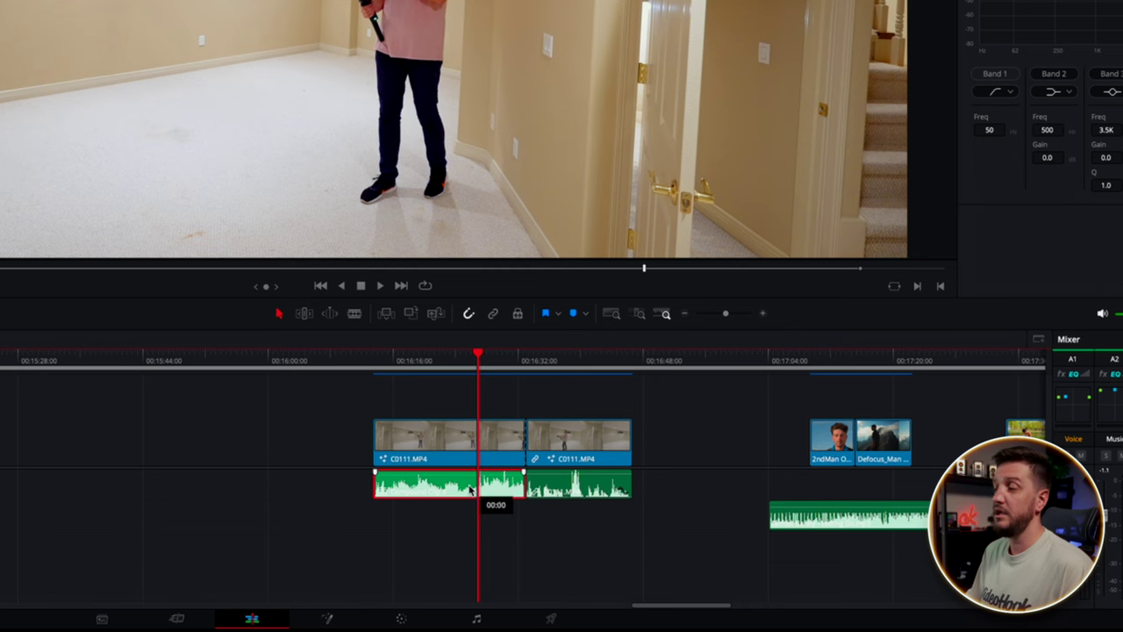
- Play Compound Clip 3 from its start and show the Voice track's track-level audio settings
{"action": "key", "text": "Up"}
{"action": "key", "text": "space"}
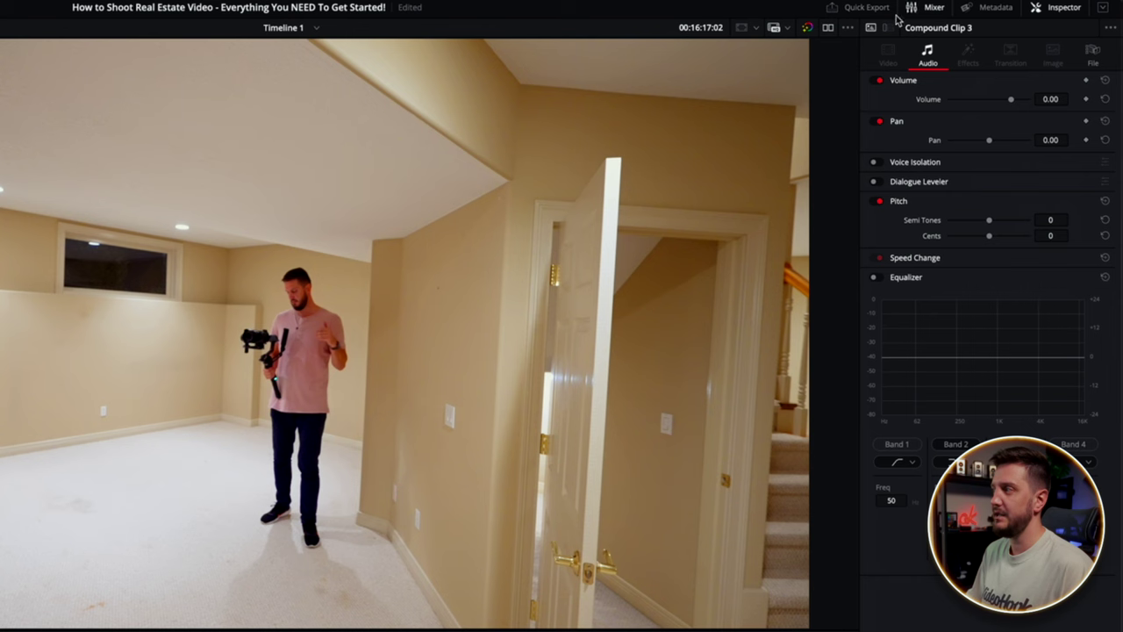
{"action": "left_click", "coordinate": [889, 27]}
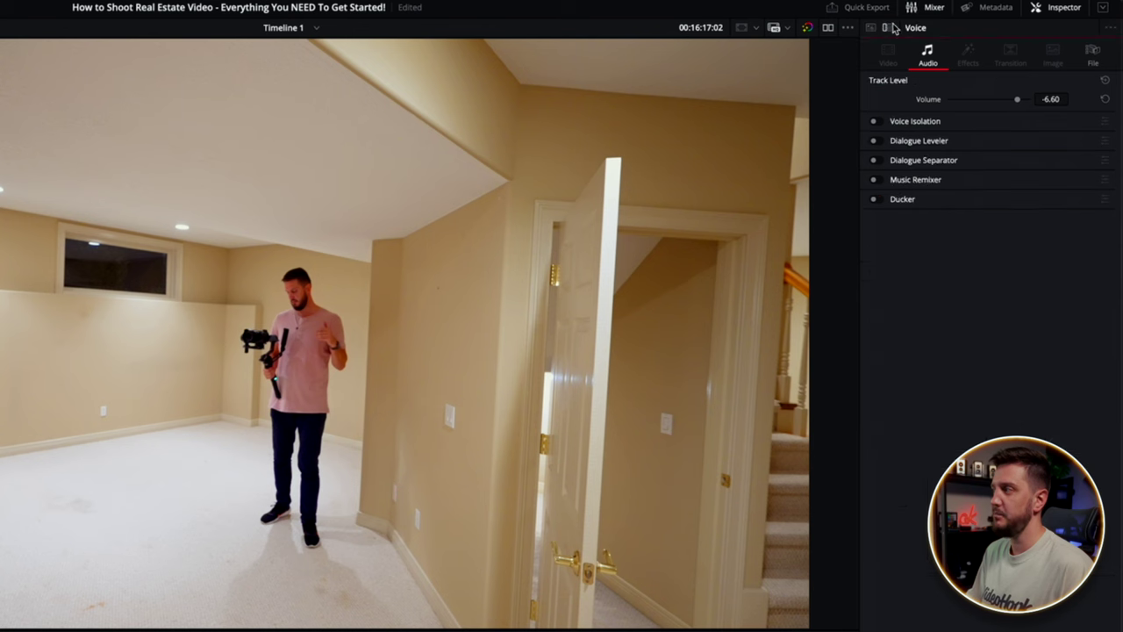
- Enable Dialogue Separator on the Voice track, unmuting Background and Ambience and setting Ambience to 2.5, and go back to the clip's start
{"action": "left_click", "coordinate": [874, 160]}
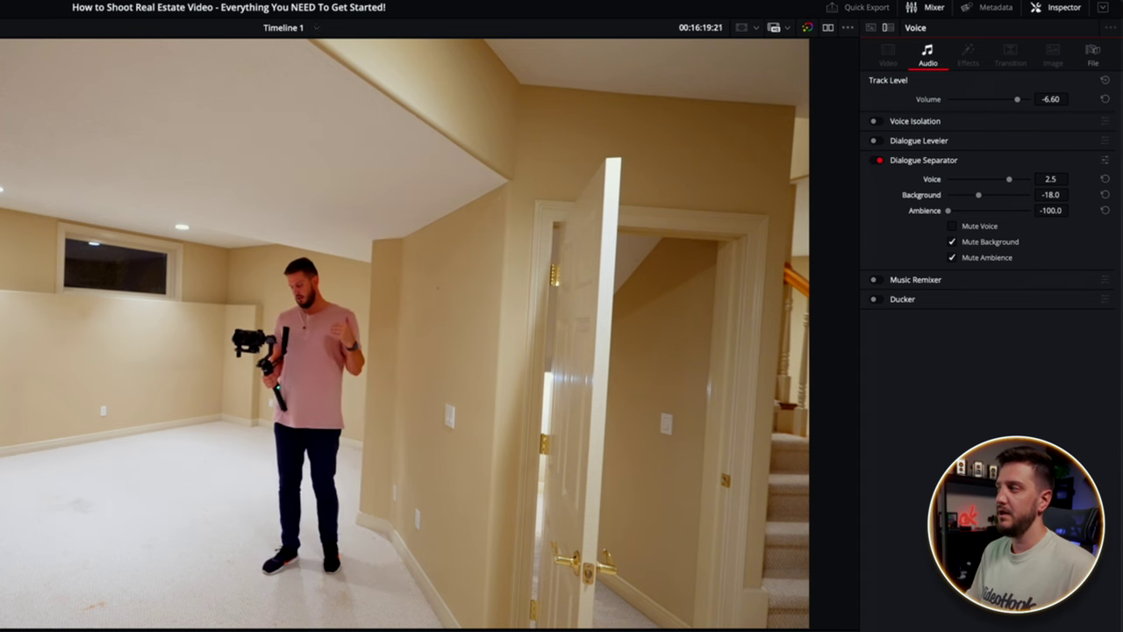
{"action": "left_click", "coordinate": [952, 242]}
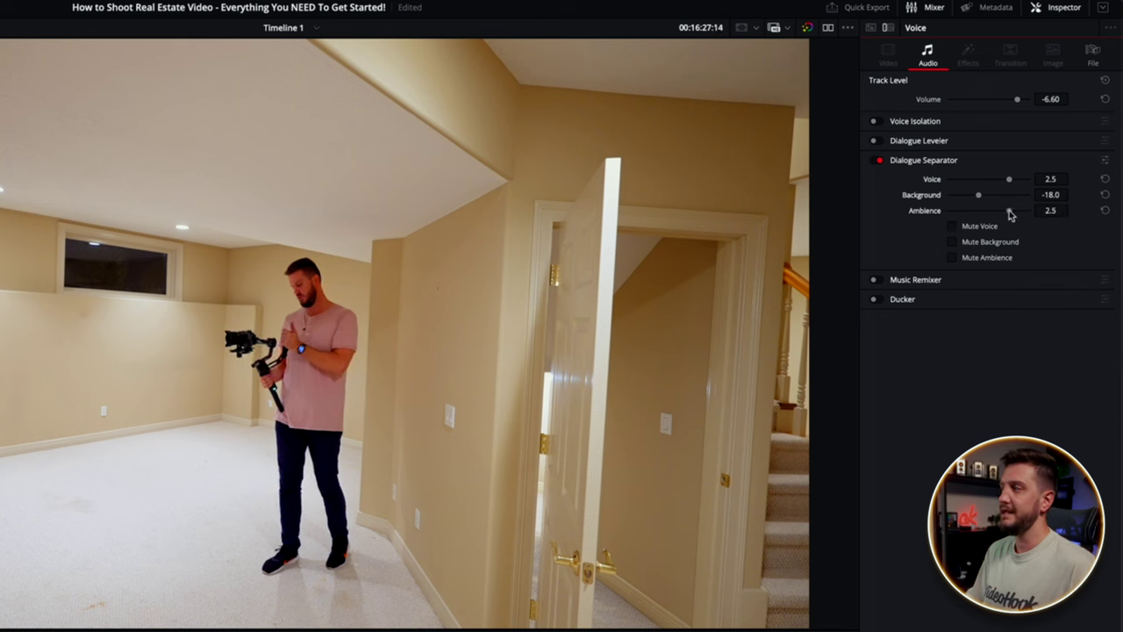
{"action": "left_click", "coordinate": [447, 621]}
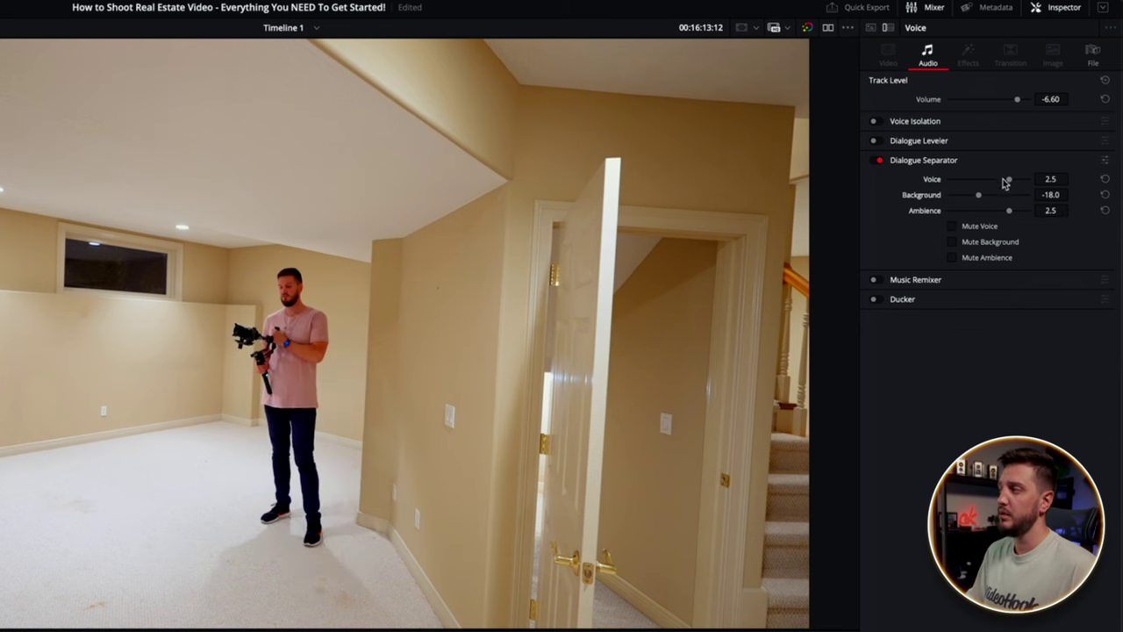